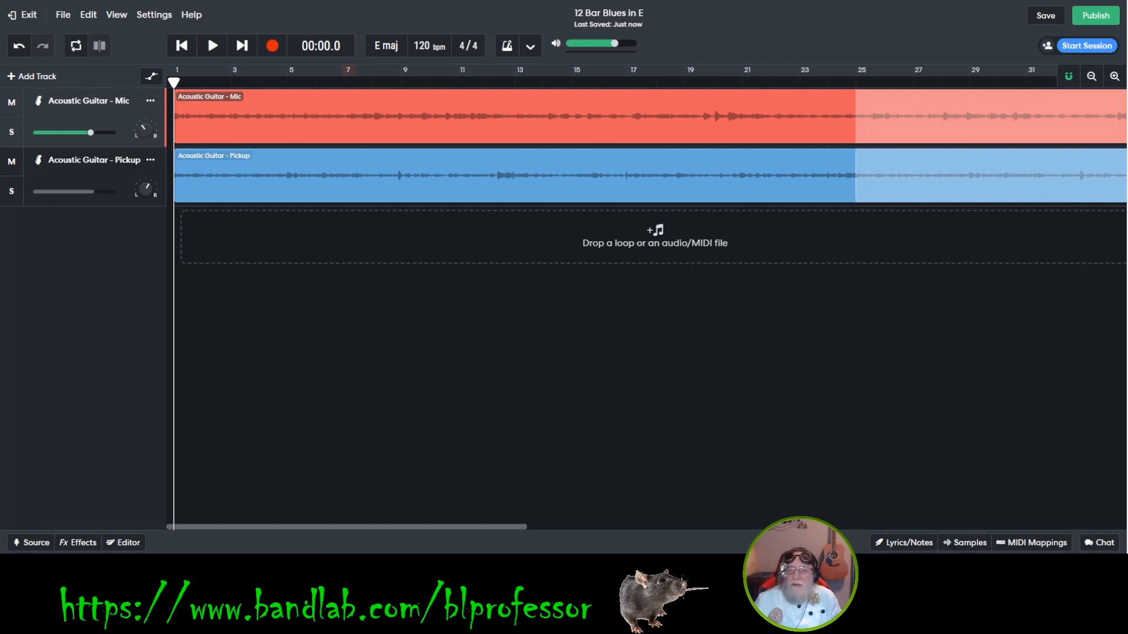
Step: Play back the two acoustic guitar tracks from just after bar 7, then pause playback between bars 9 and 10
left_click(1115, 76)
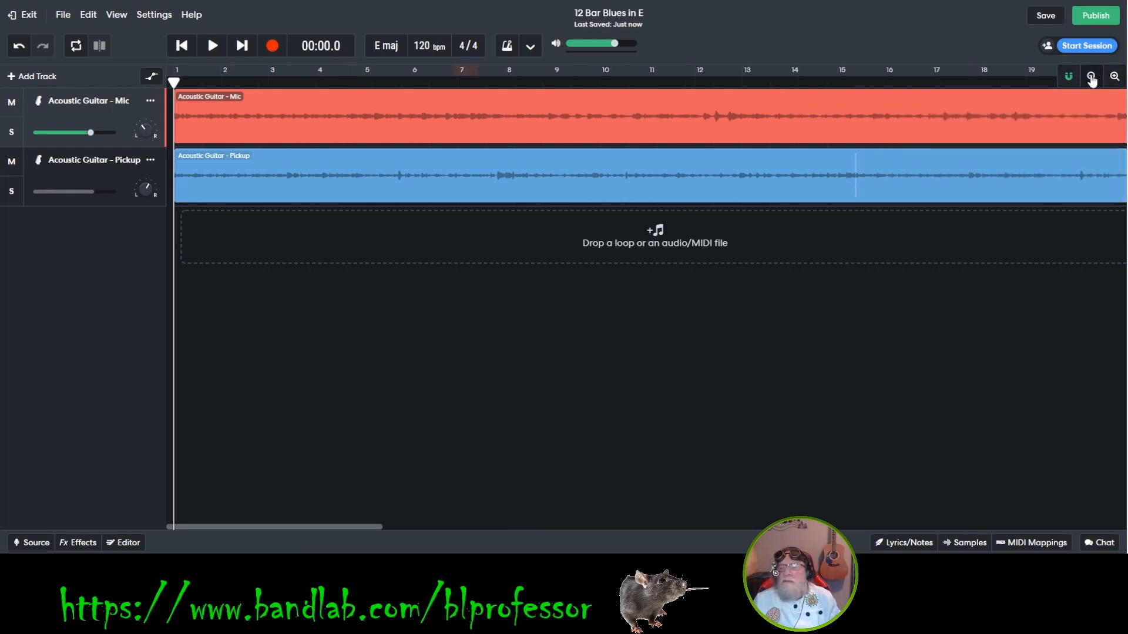
left_click(1092, 77)
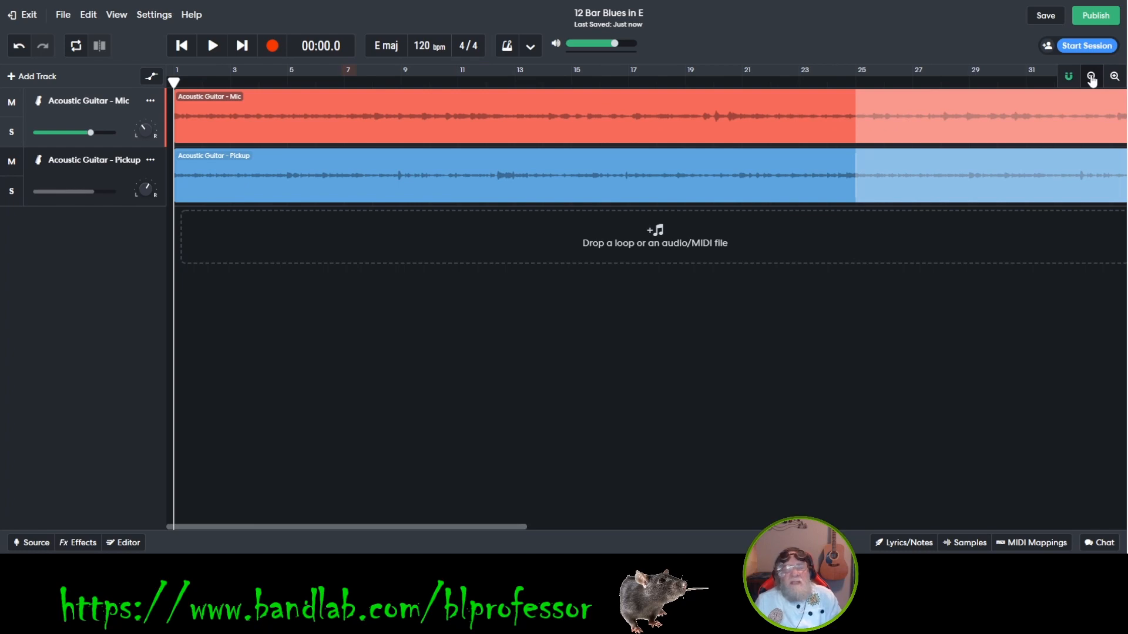
left_click(1091, 76)
left_click(1114, 77)
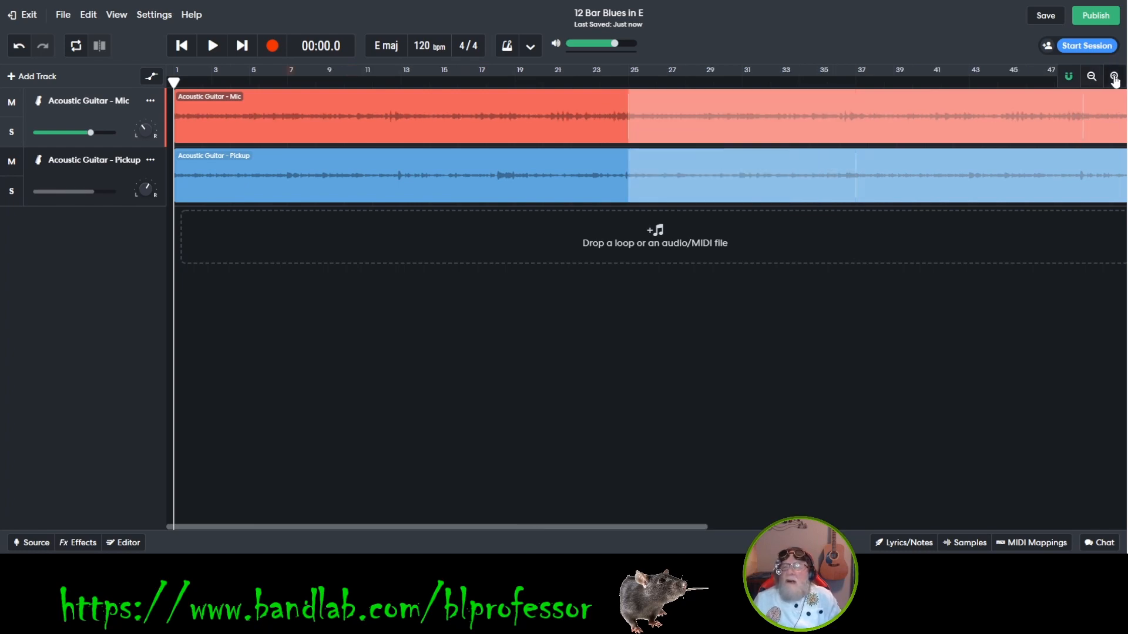
left_click(1114, 76)
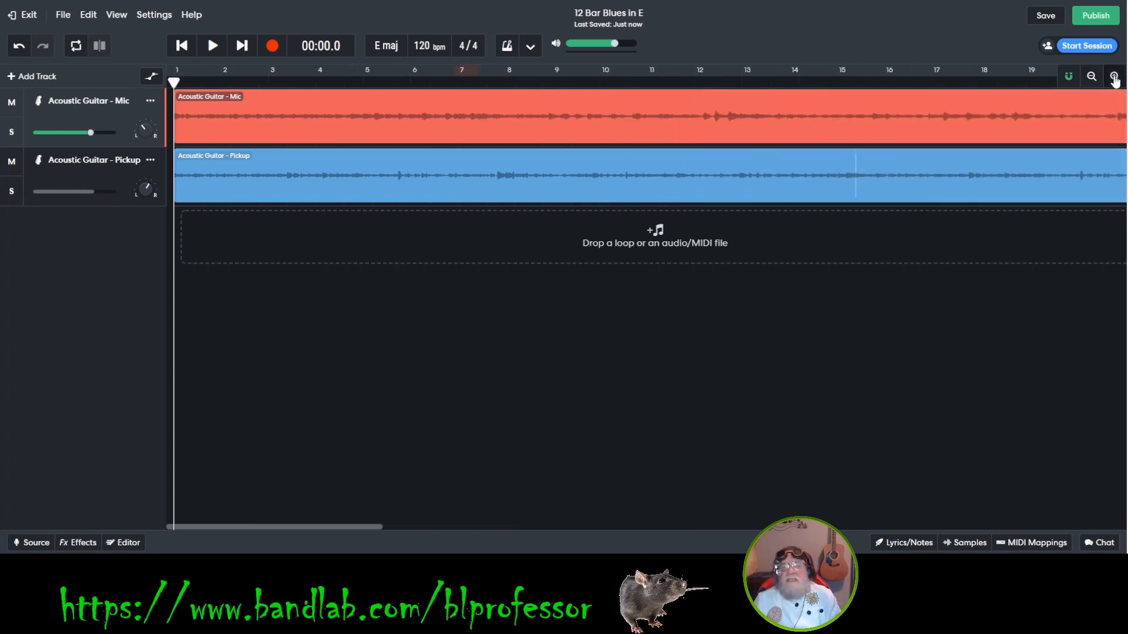
left_click(1114, 76)
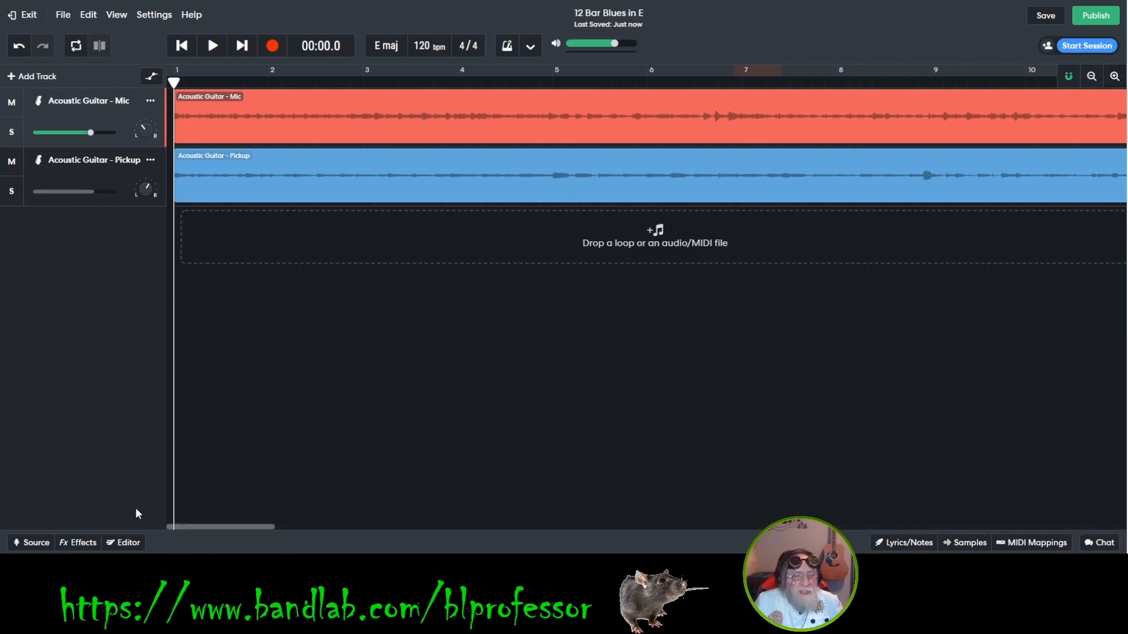
left_click(753, 80)
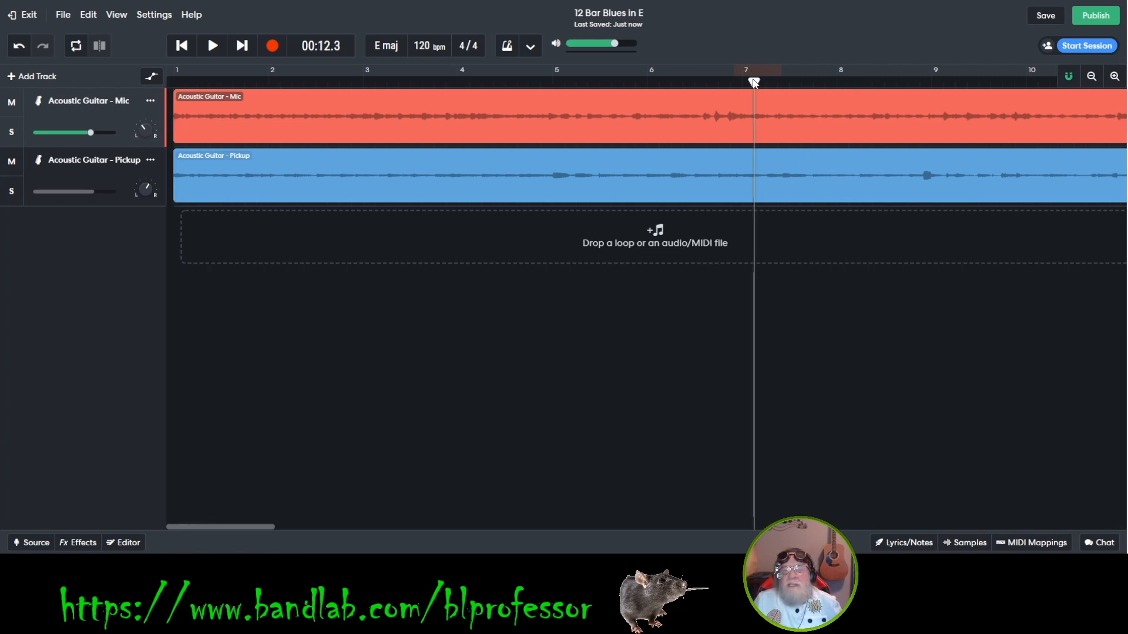
left_click(213, 47)
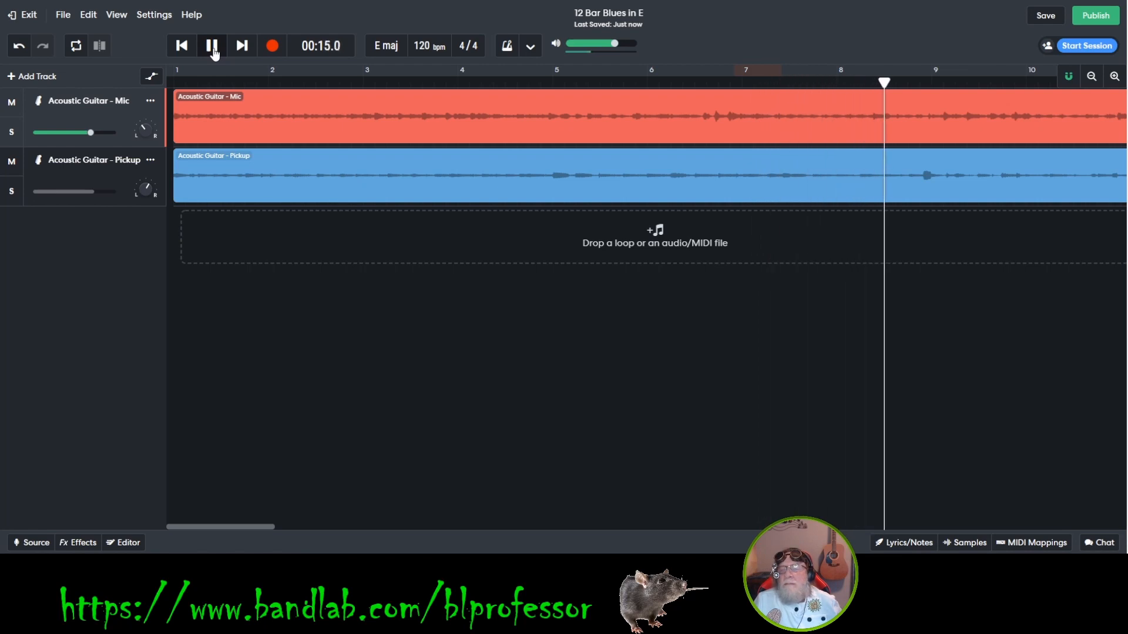
left_click(213, 47)
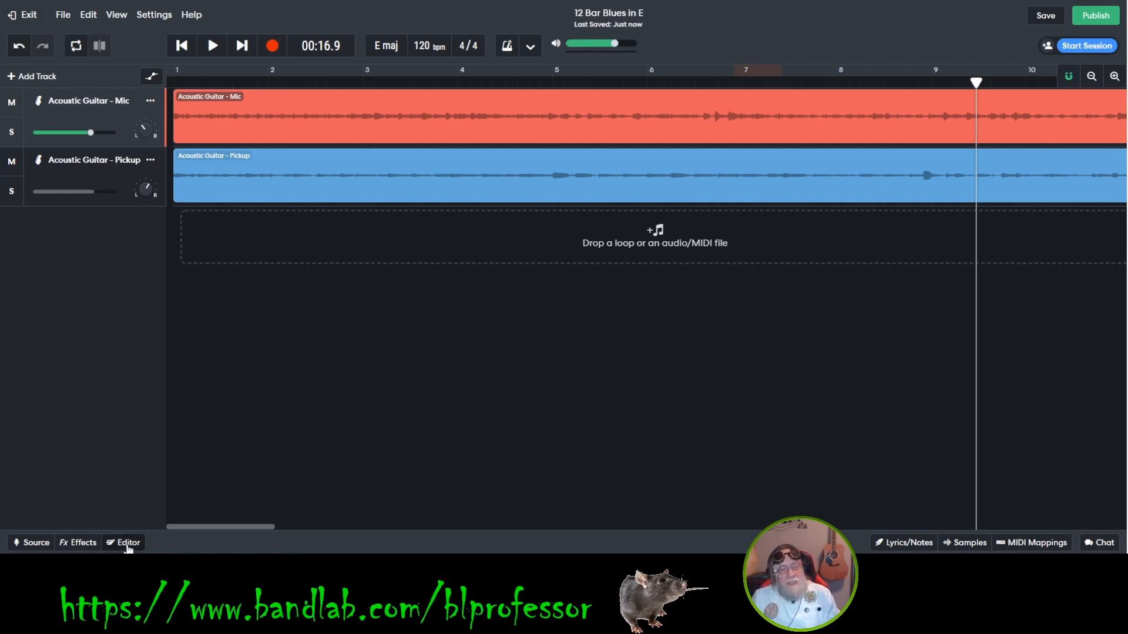
Step: Show and hide the editor for the Acoustic Guitar - Mic region and the Acoustic Guitar - Pickup region
left_click(370, 116)
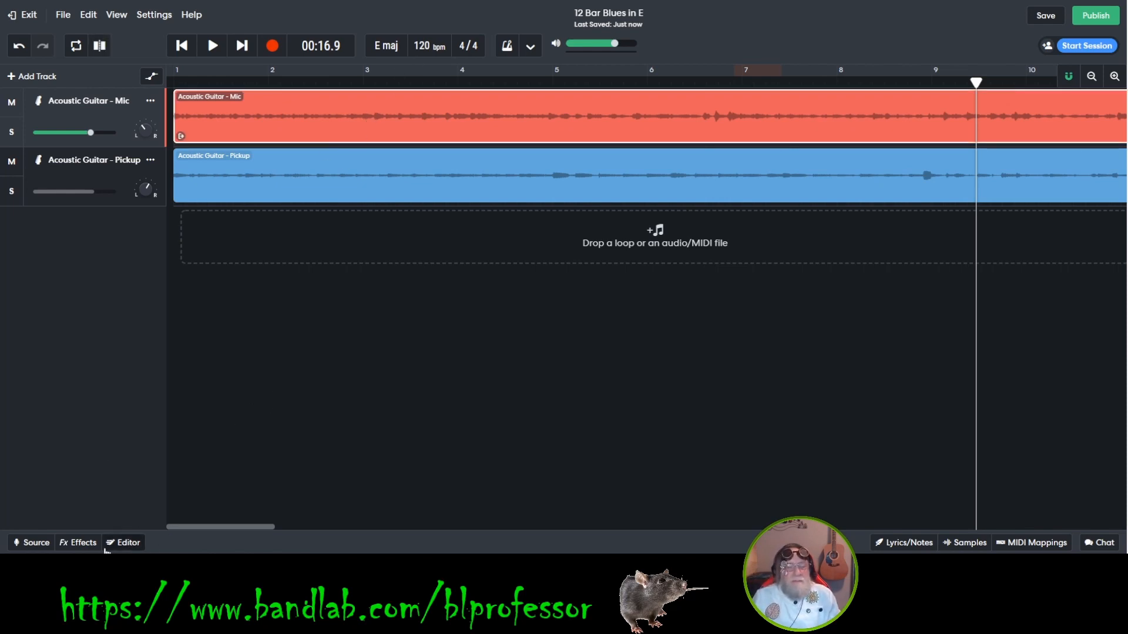
left_click(127, 542)
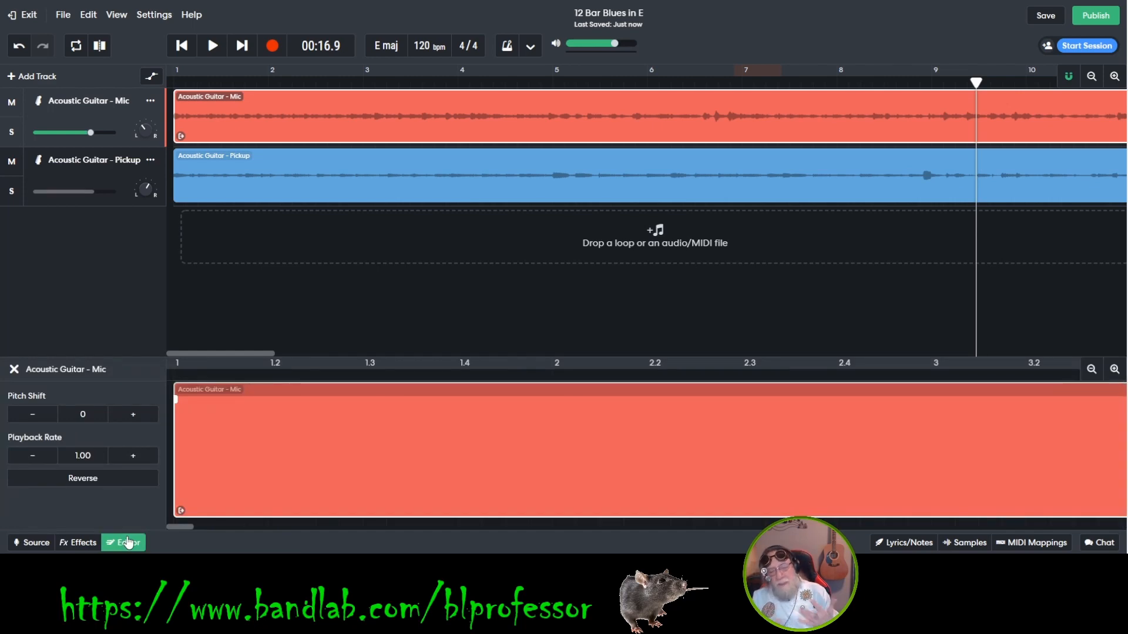
left_click(134, 544)
left_click(129, 541)
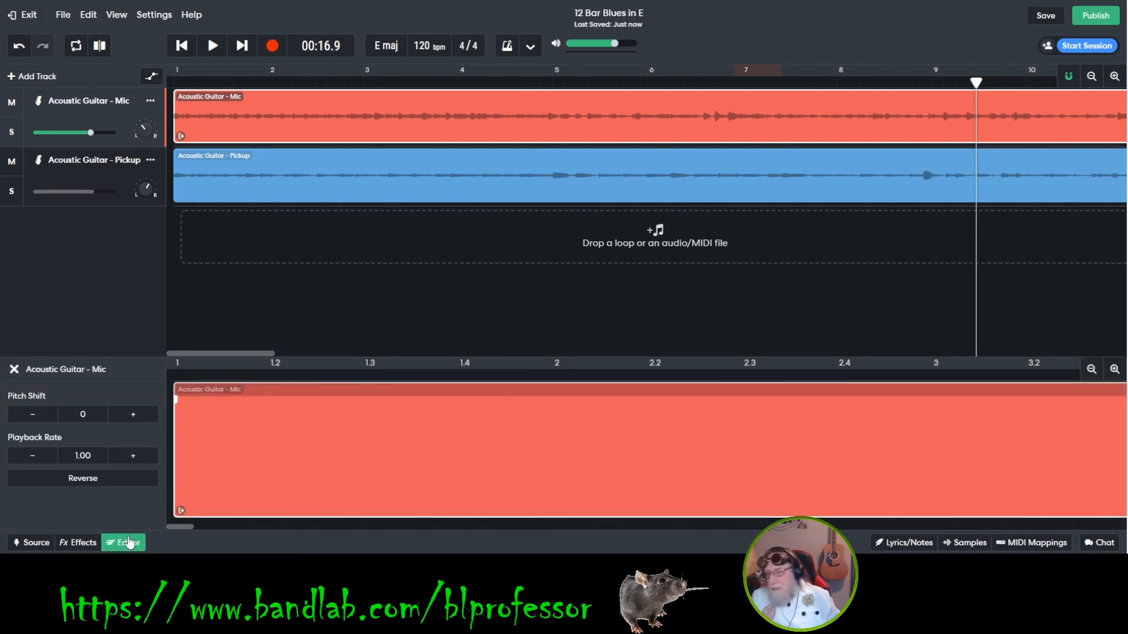
left_click(128, 542)
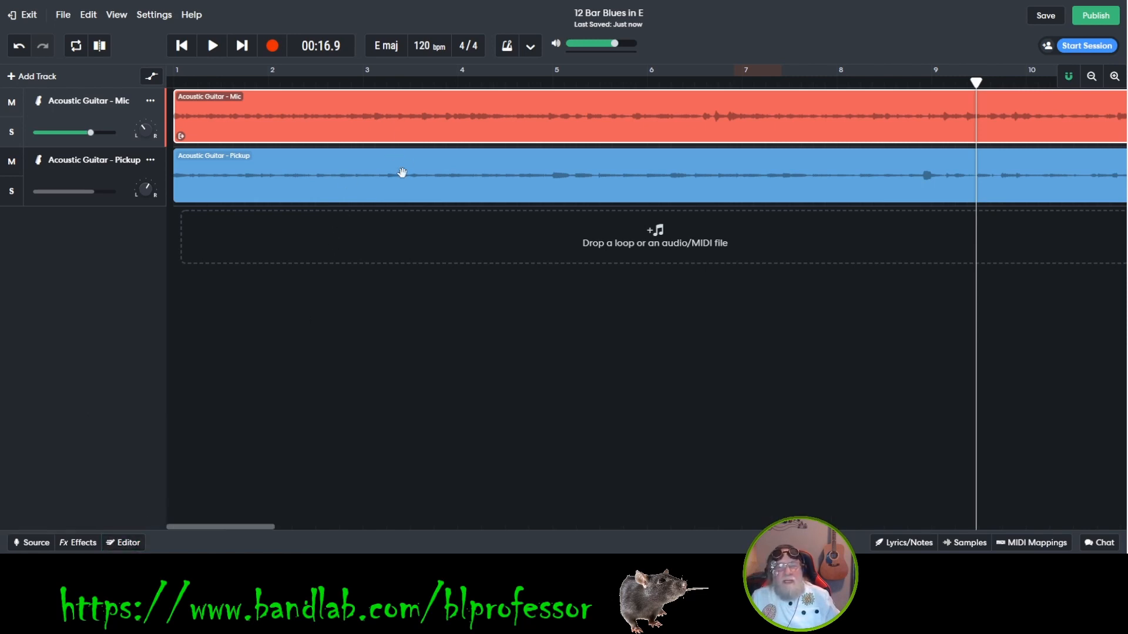
left_click(402, 172)
left_click(118, 548)
left_click(120, 545)
Step: Open the Acoustic Guitar - Mic region in the editor and alternate it with the Acoustic Guitar - Pickup region, ending on the Mic region
left_click(490, 100)
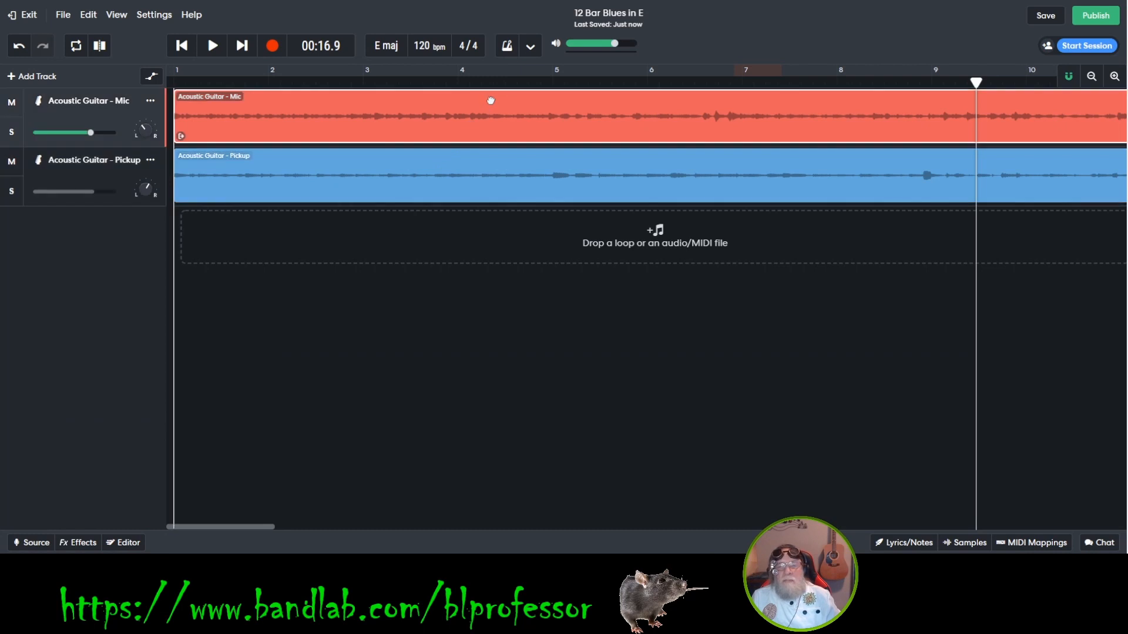
double_click(491, 101)
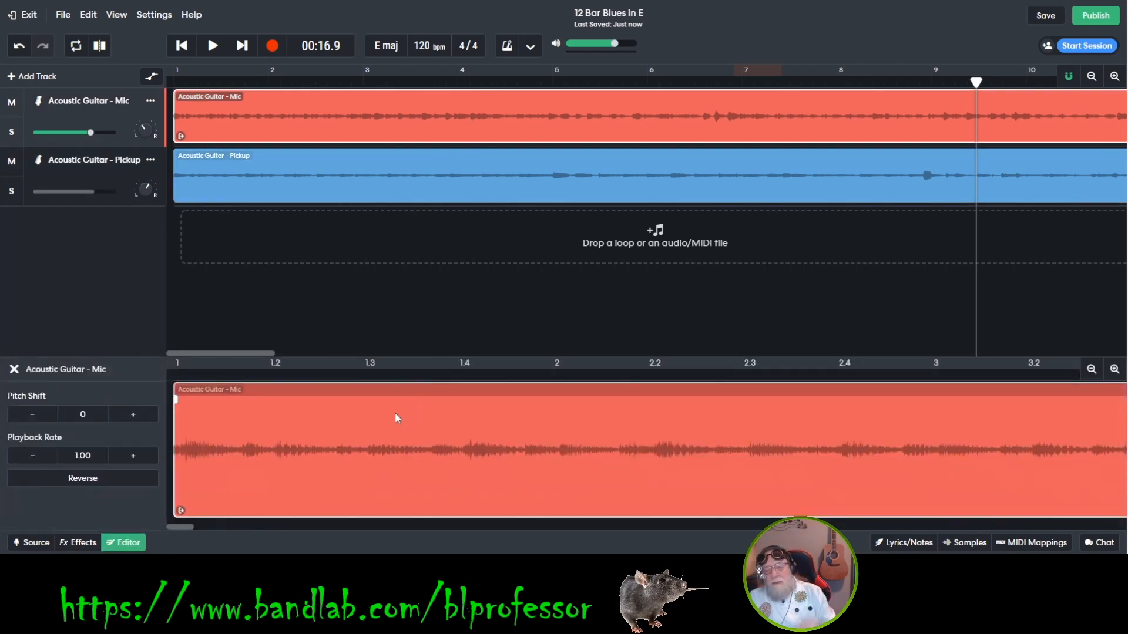
left_click(473, 165)
left_click(511, 116)
left_click(511, 157)
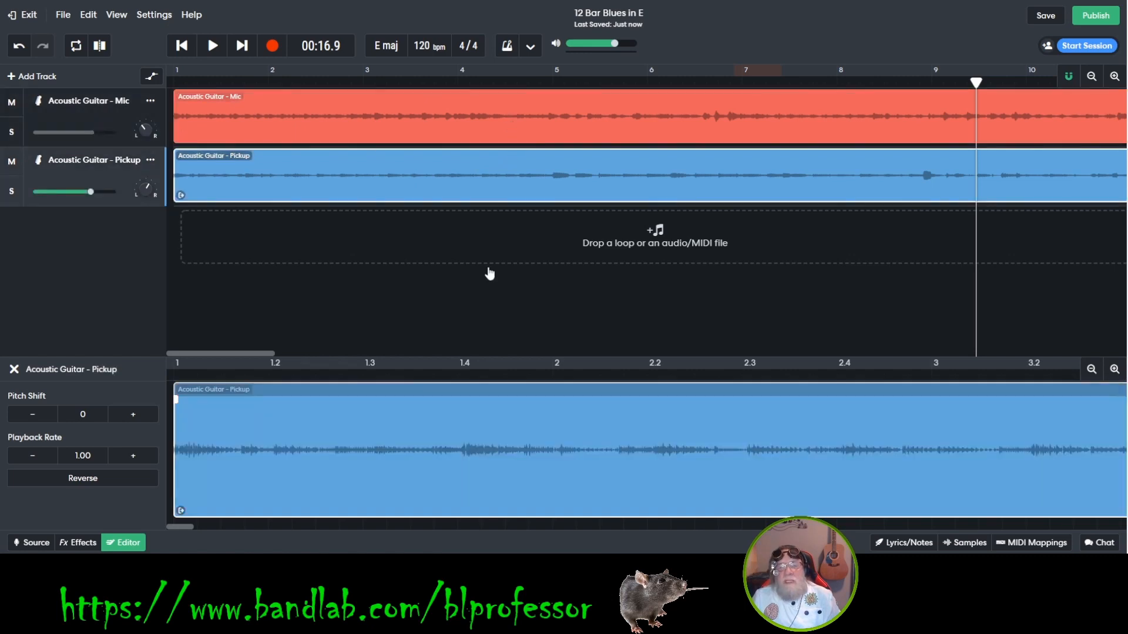
left_click(527, 116)
left_click(536, 176)
left_click(540, 134)
left_click(555, 173)
left_click(569, 133)
left_click(567, 179)
left_click(573, 129)
left_click(555, 176)
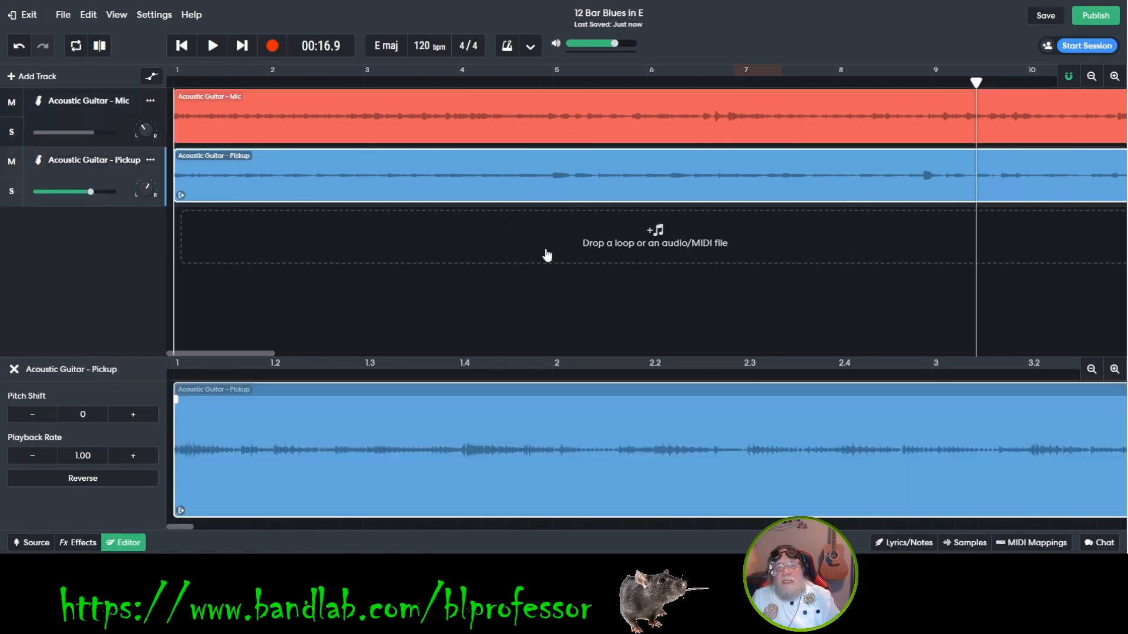
left_click(571, 123)
left_click(572, 168)
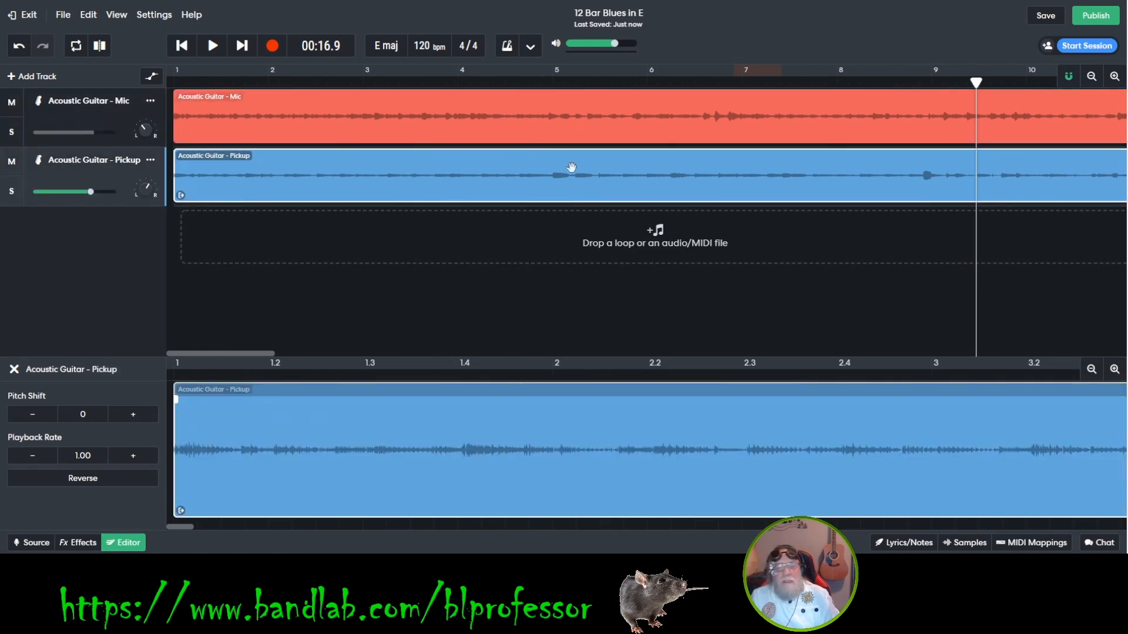
left_click(581, 116)
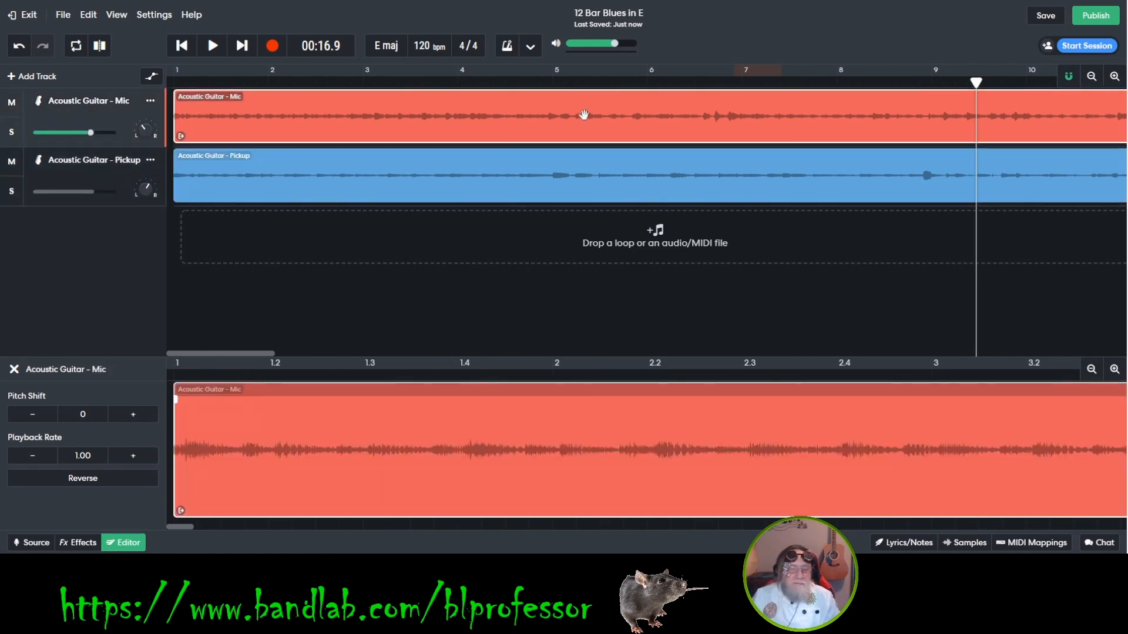
Step: Place the playhead at 00:14.8 and toggle cycle mode off and on, leaving it on
left_click(873, 83)
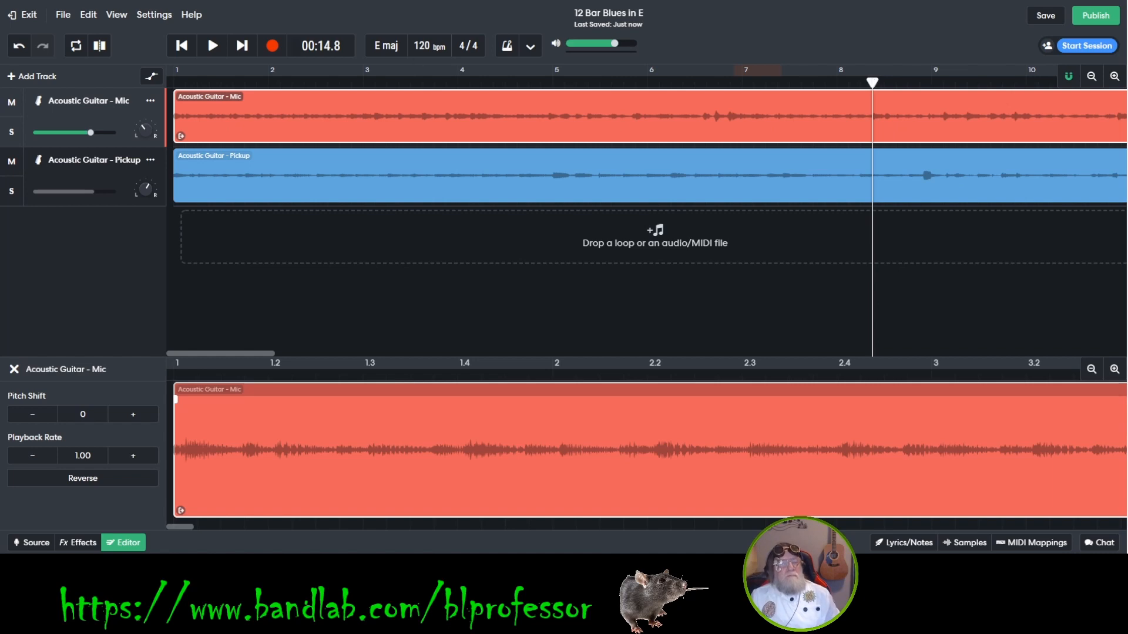
left_click(75, 49)
left_click(80, 52)
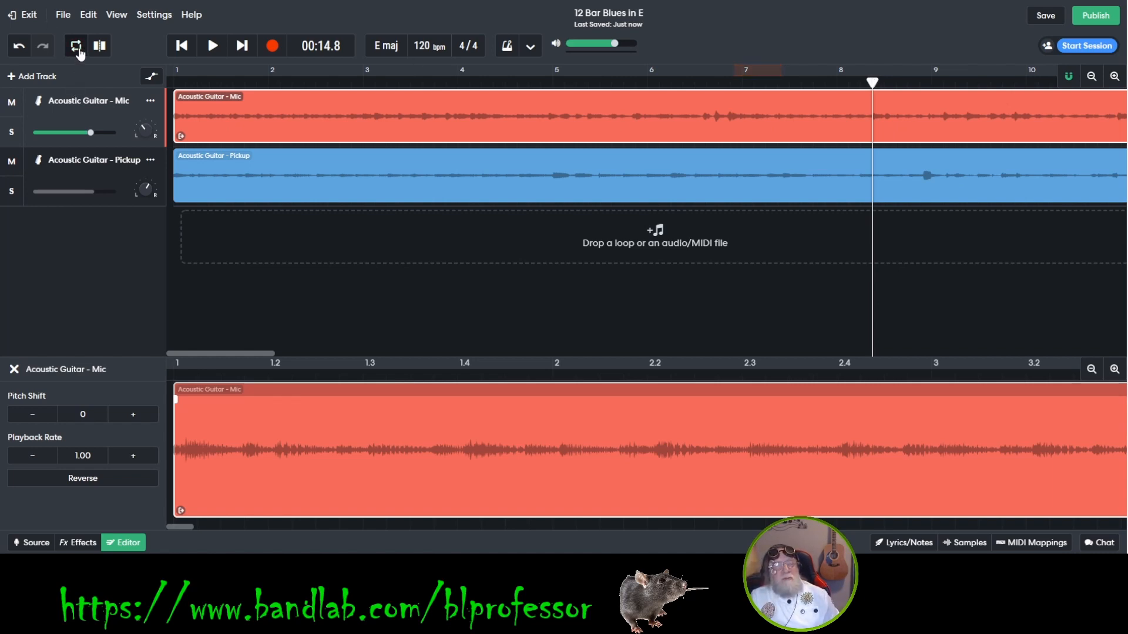
left_click(80, 53)
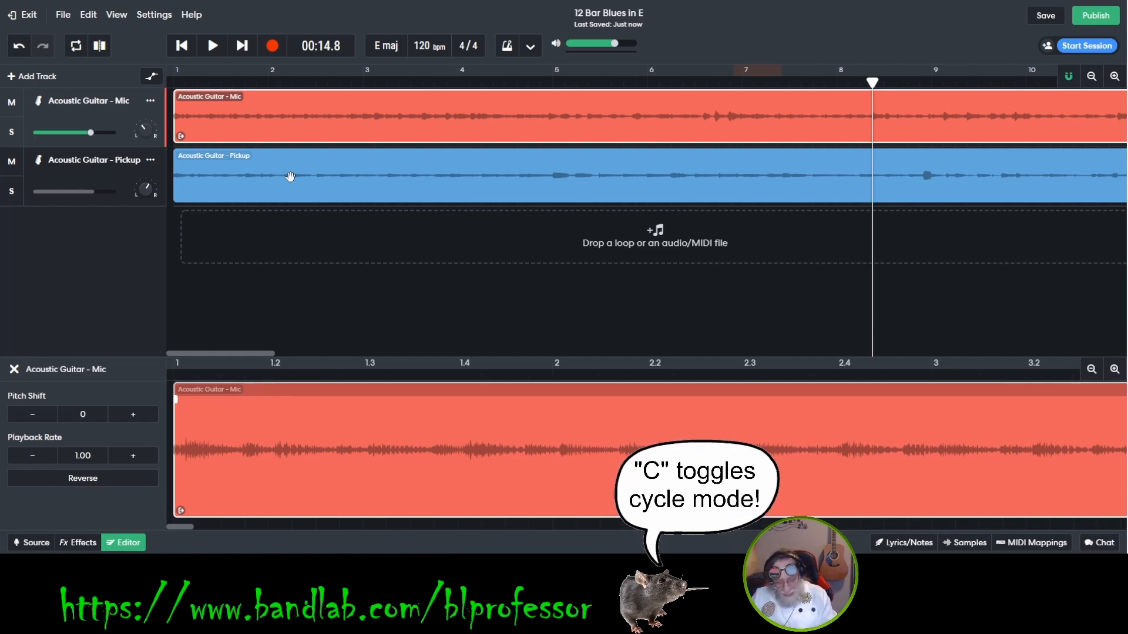
key("c")
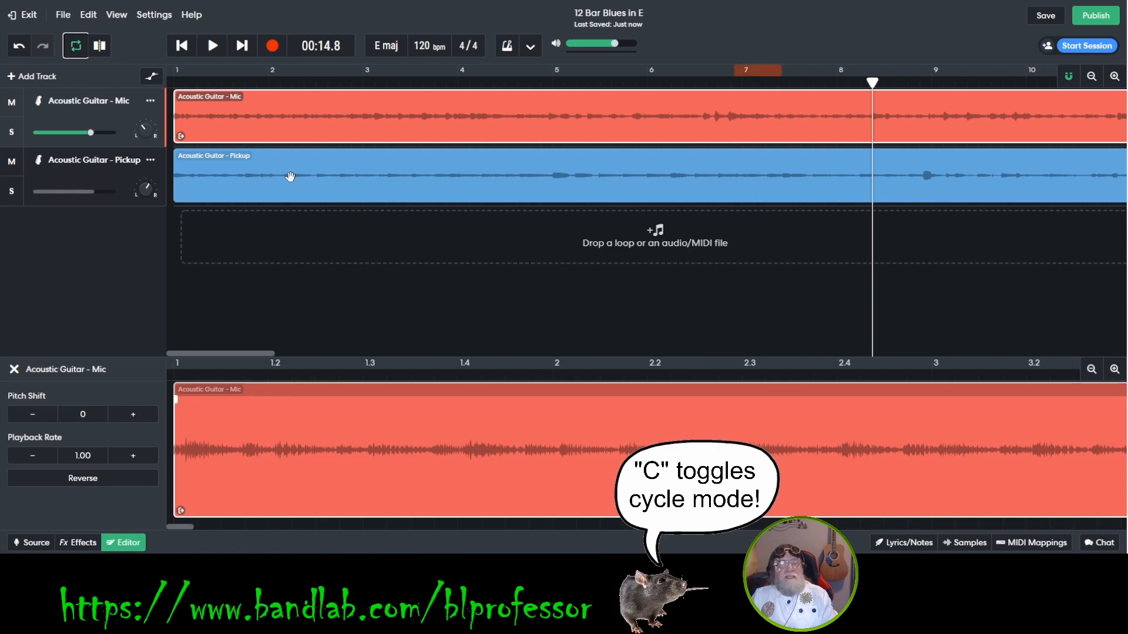
key("c")
key("c")
key("c")
key("c")
key("c")
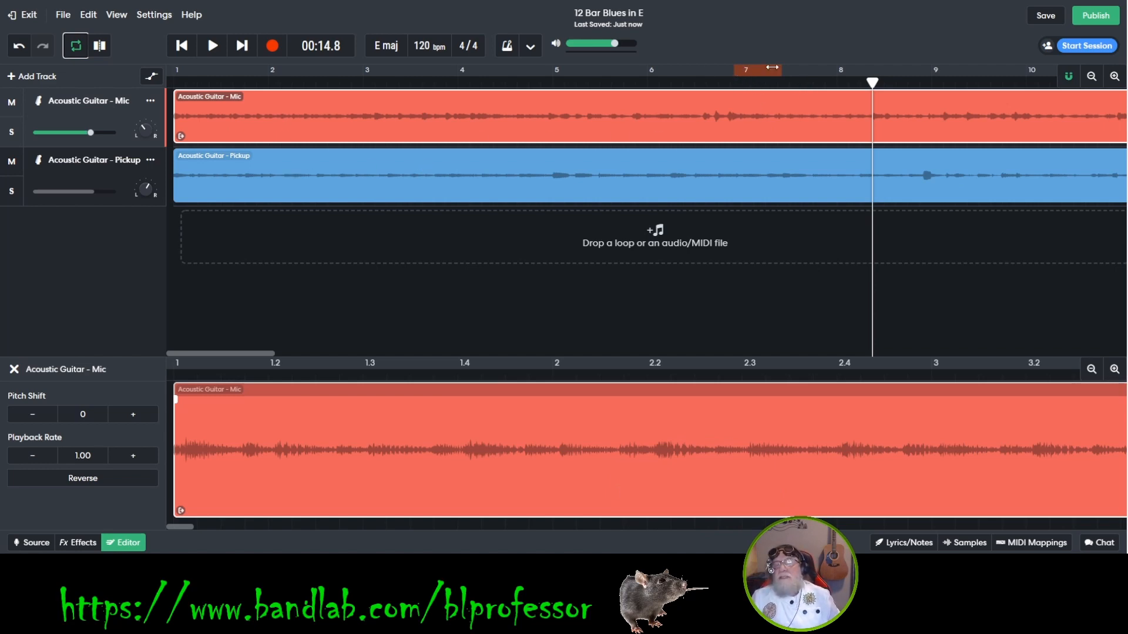
Step: Try different spans for the cycle region on the timeline, ending with one from just before bar 7 to about a third into bar 8
left_click_drag(775, 70, 635, 68)
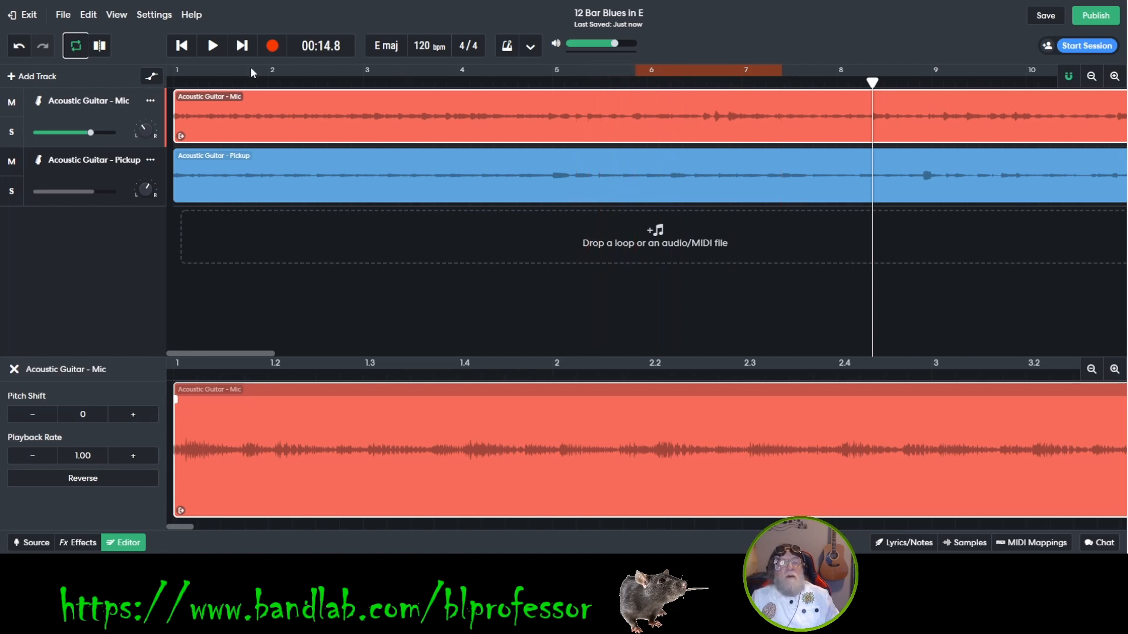
left_click_drag(256, 69, 558, 71)
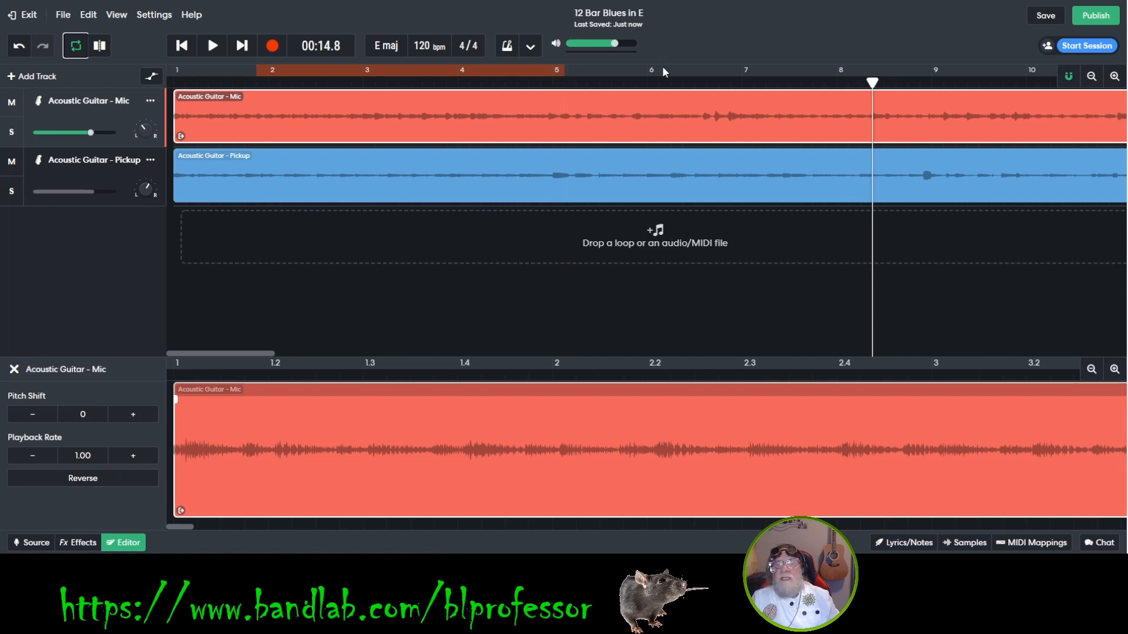
left_click_drag(731, 69, 873, 69)
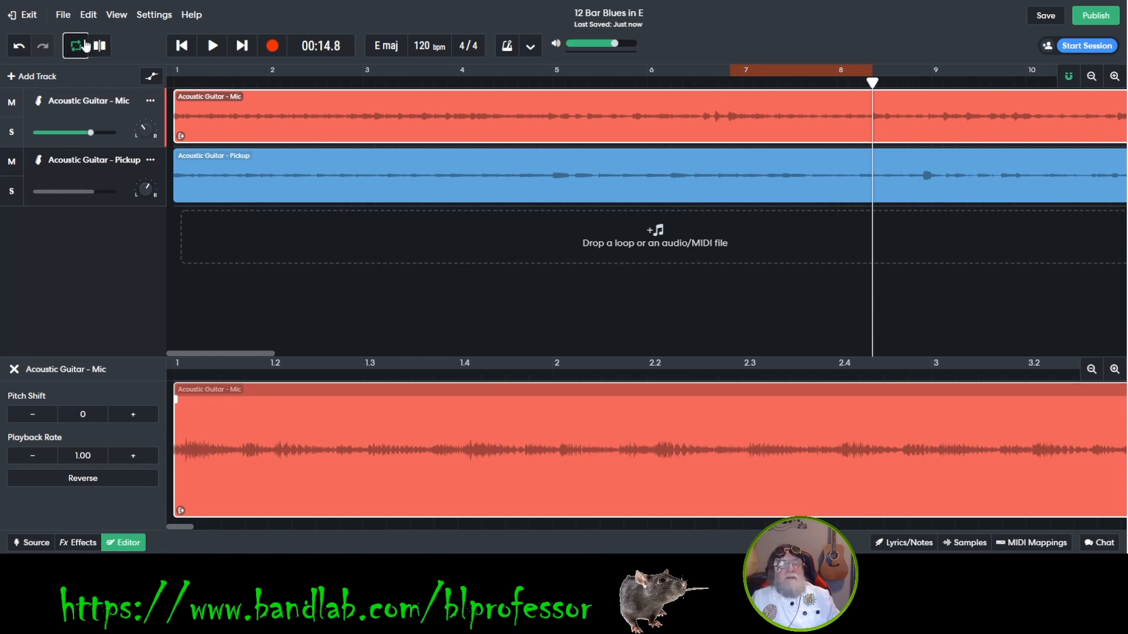
Step: Play the cycled section, pause it, and resize the cycle region to run from bar 8 to just past bar 9
left_click(214, 47)
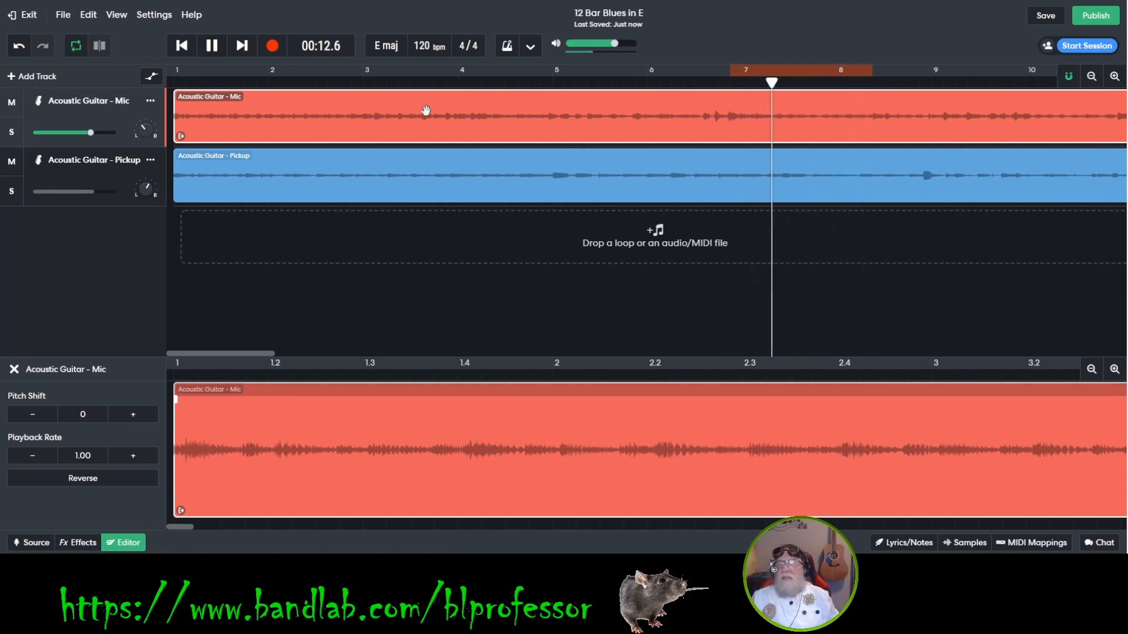
left_click_drag(873, 71, 943, 73)
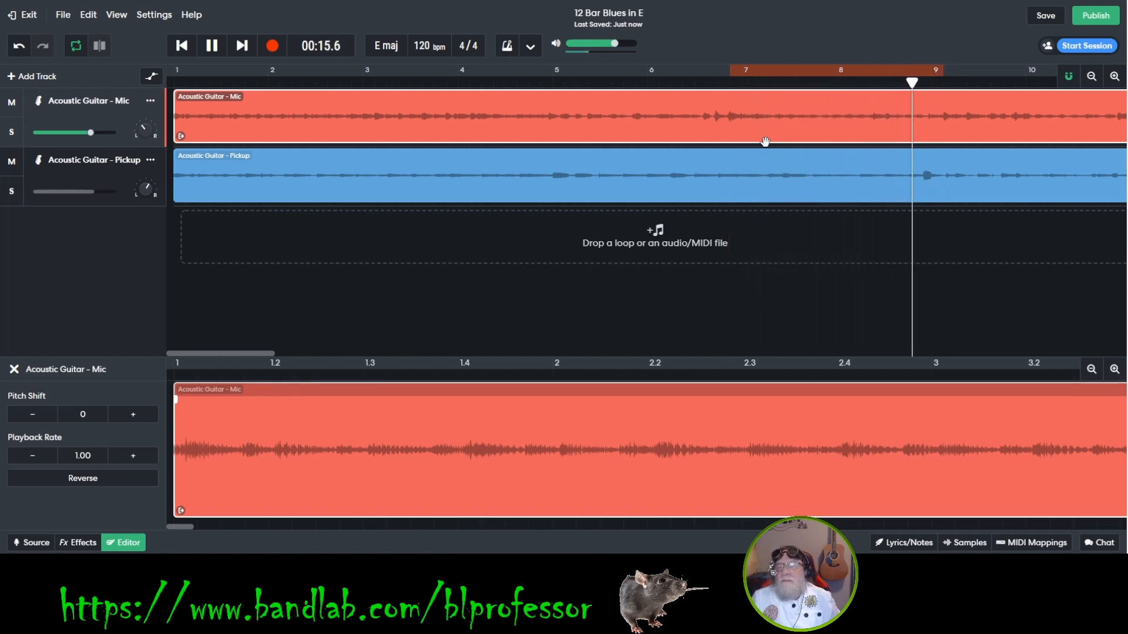
left_click(203, 47)
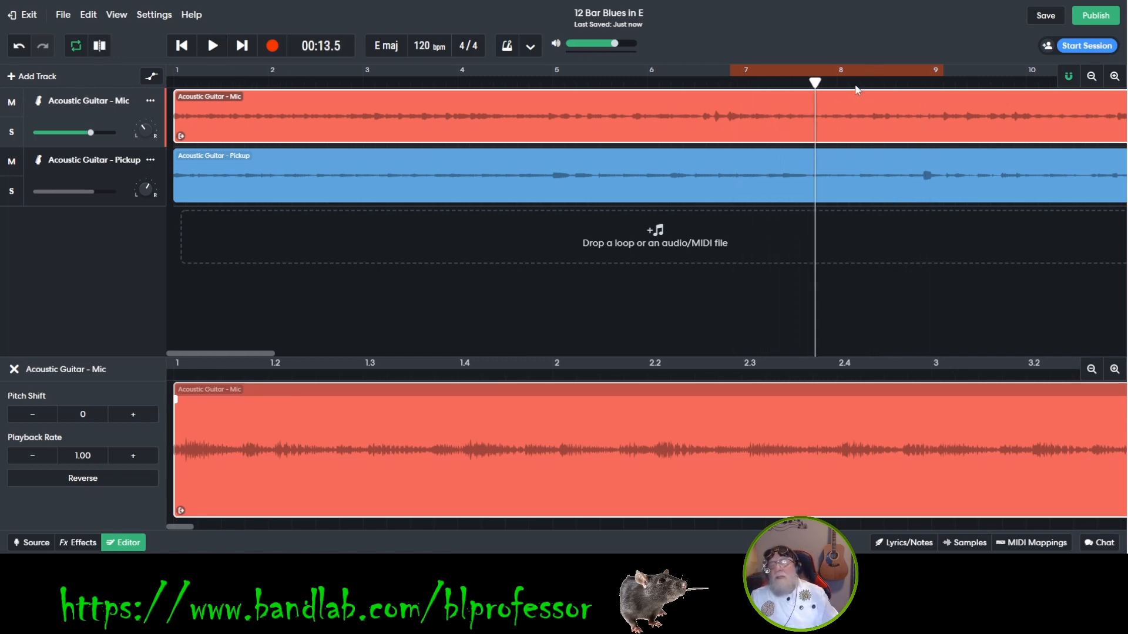
left_click_drag(731, 70, 841, 84)
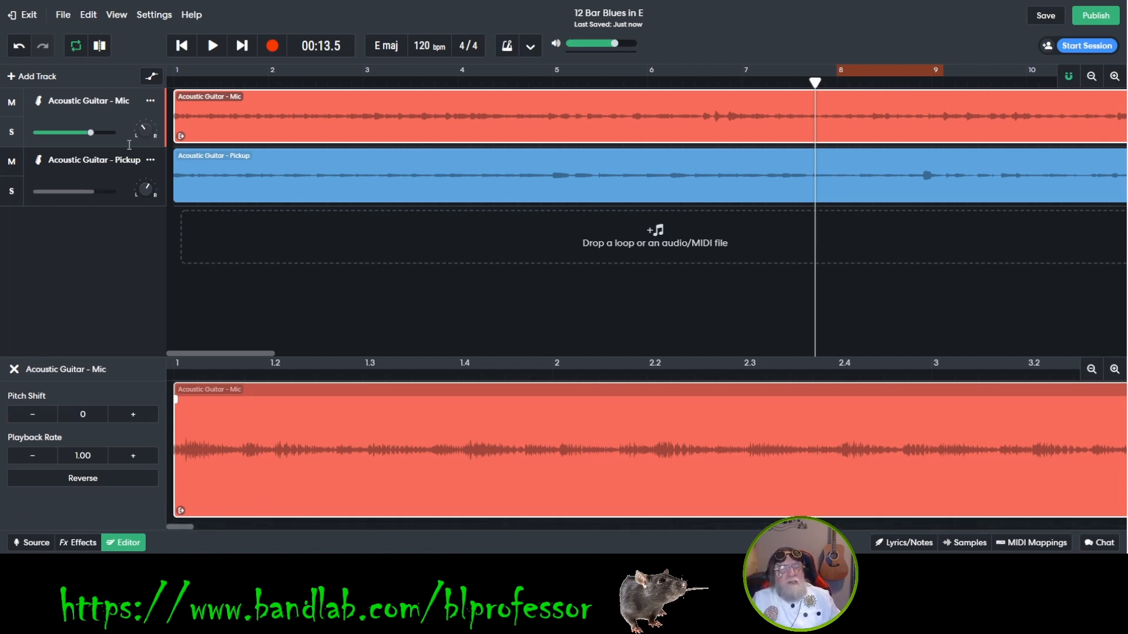
Step: Turn Snap to Grid off and back on
left_click(125, 14)
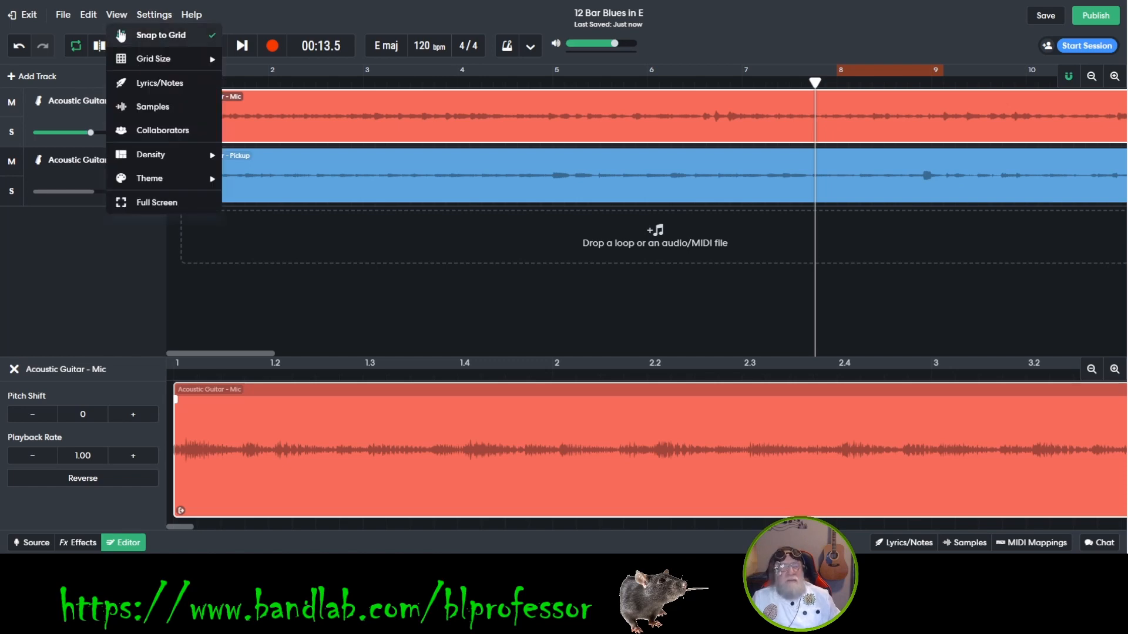
left_click(131, 34)
left_click(126, 16)
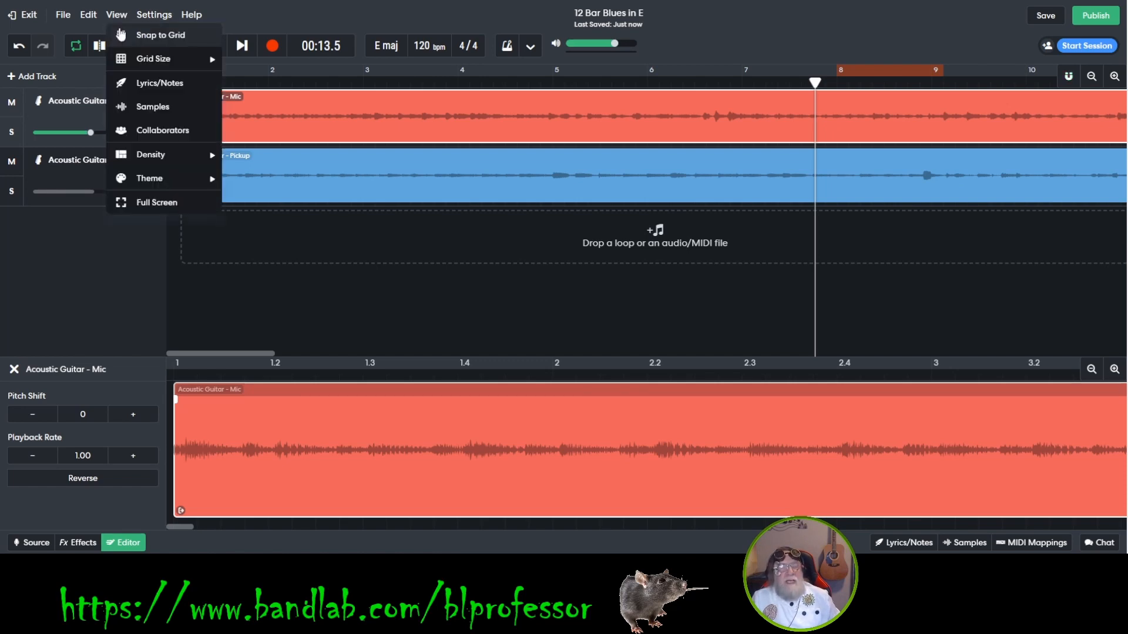
left_click(130, 35)
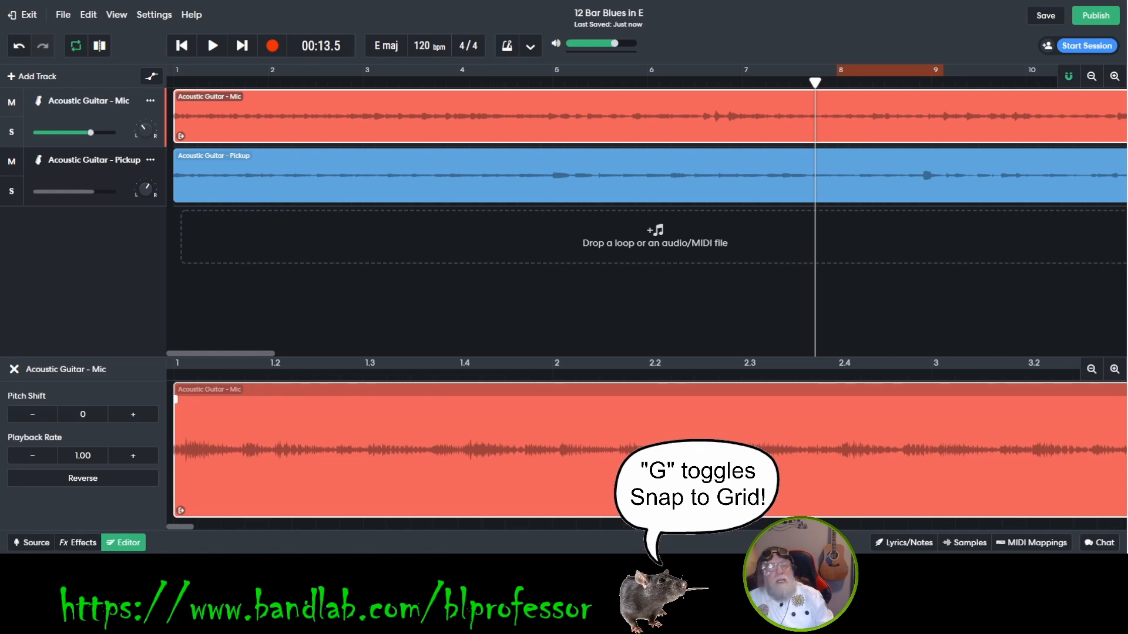
Step: Examine the Grid Size options available for Snap to Grid
left_click(146, 14)
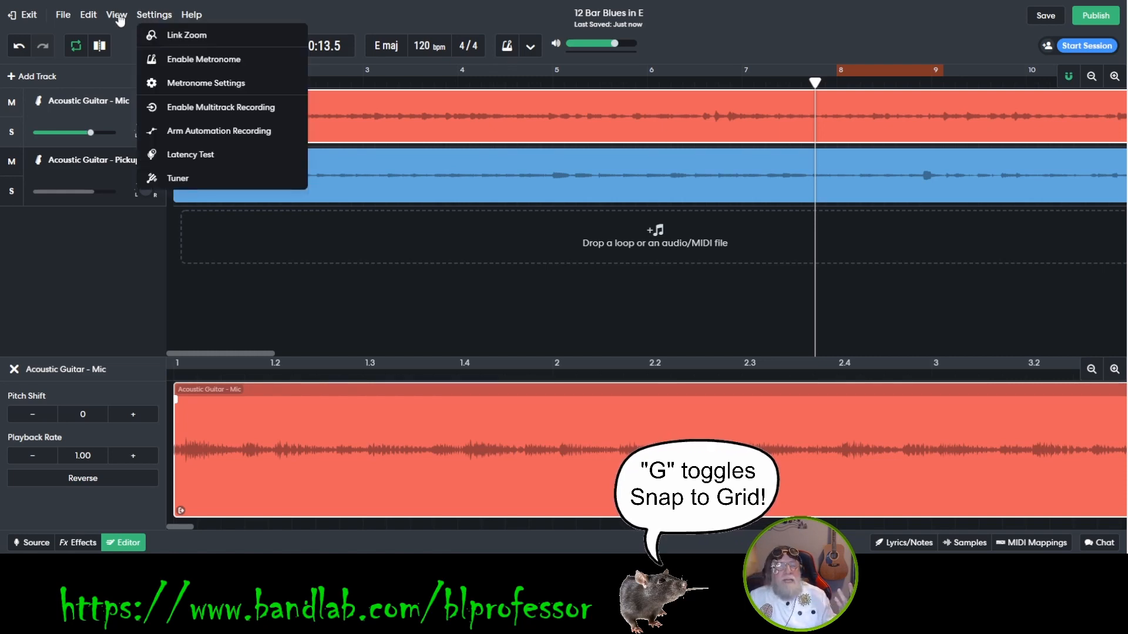
left_click(118, 16)
mouse_move(134, 67)
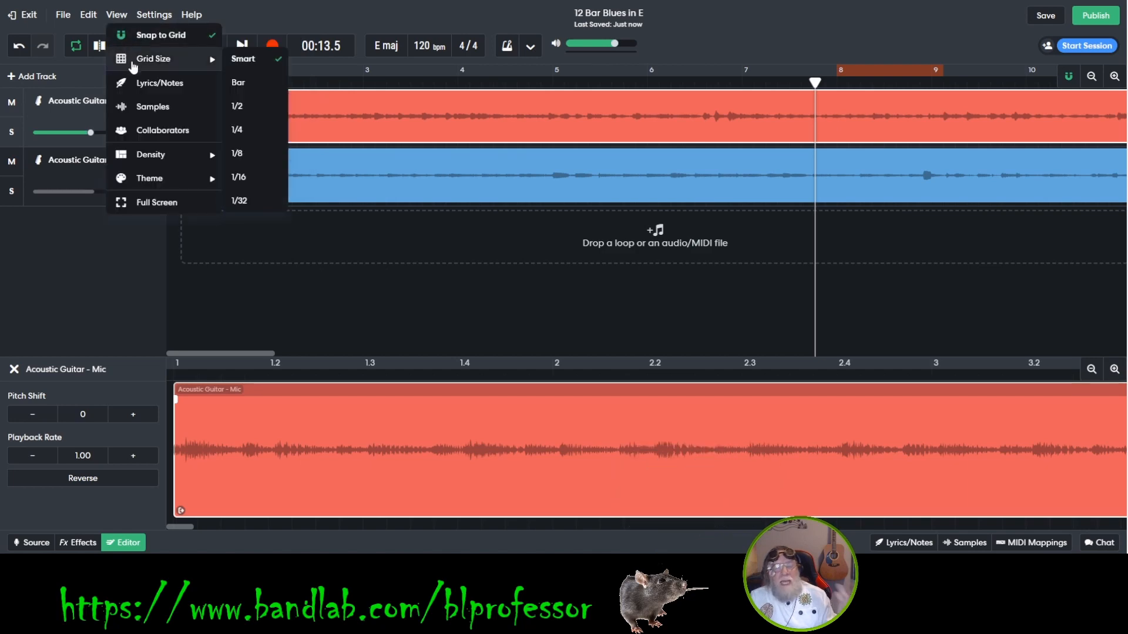
left_click(246, 90)
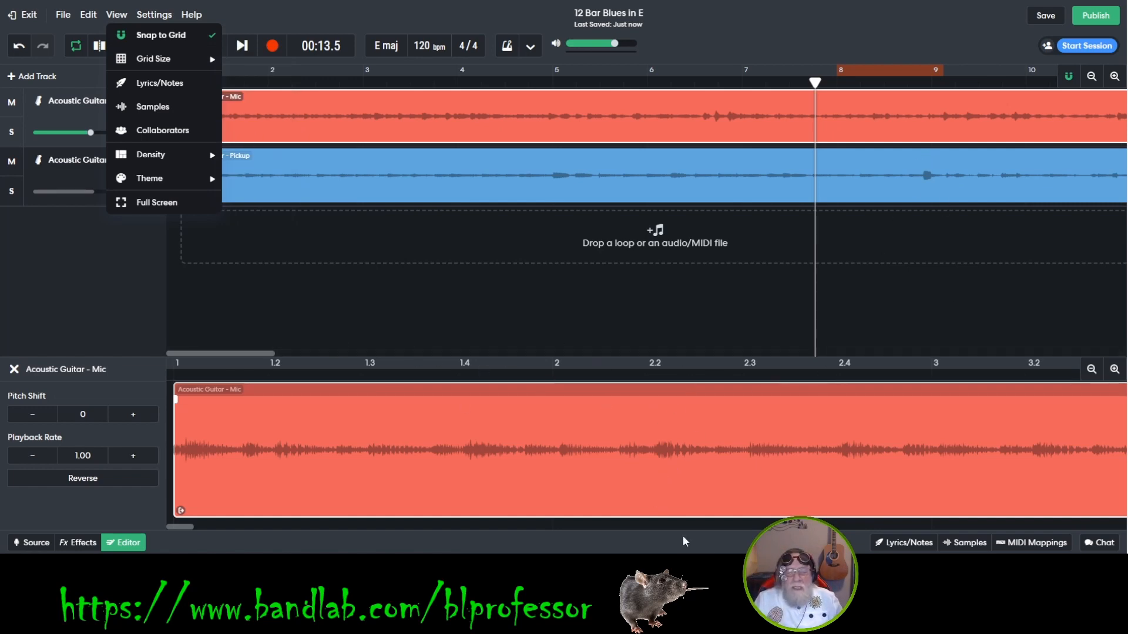
Step: Place the playhead at bar 8 (00:14.0) and slice the Acoustic Guitar - Mic region there
left_click_drag(183, 527, 251, 546)
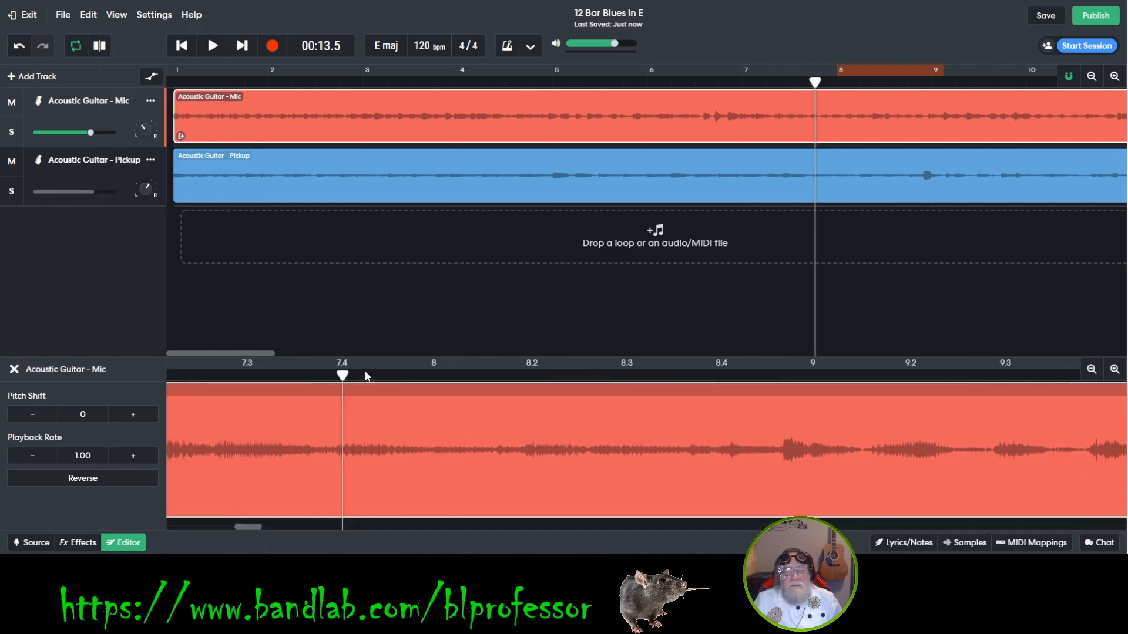
left_click(429, 376)
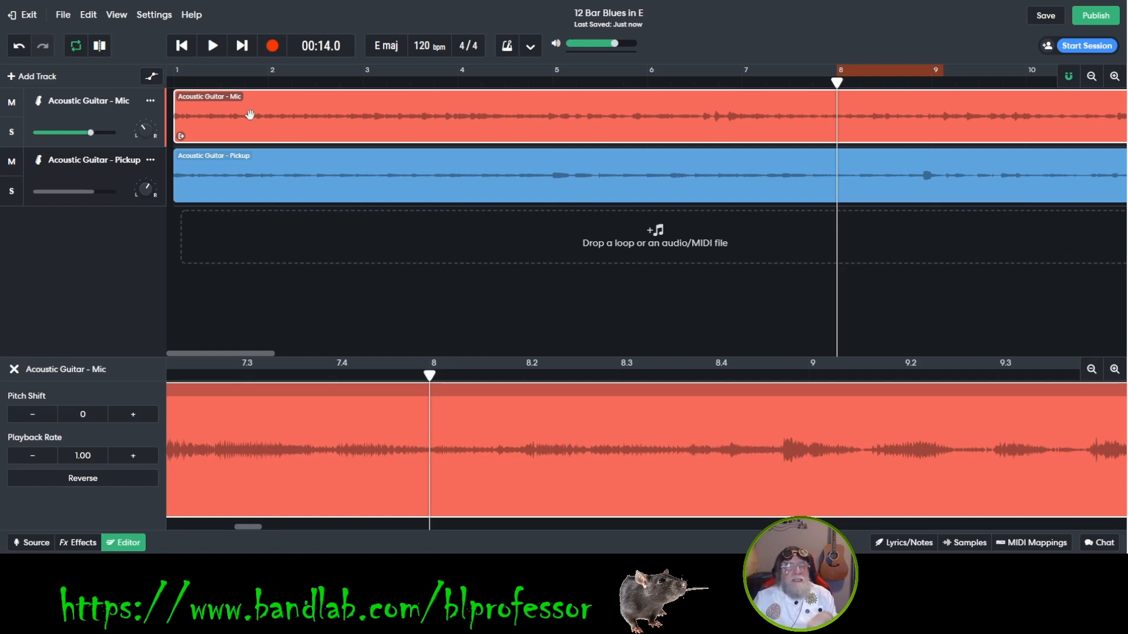
left_click(94, 53)
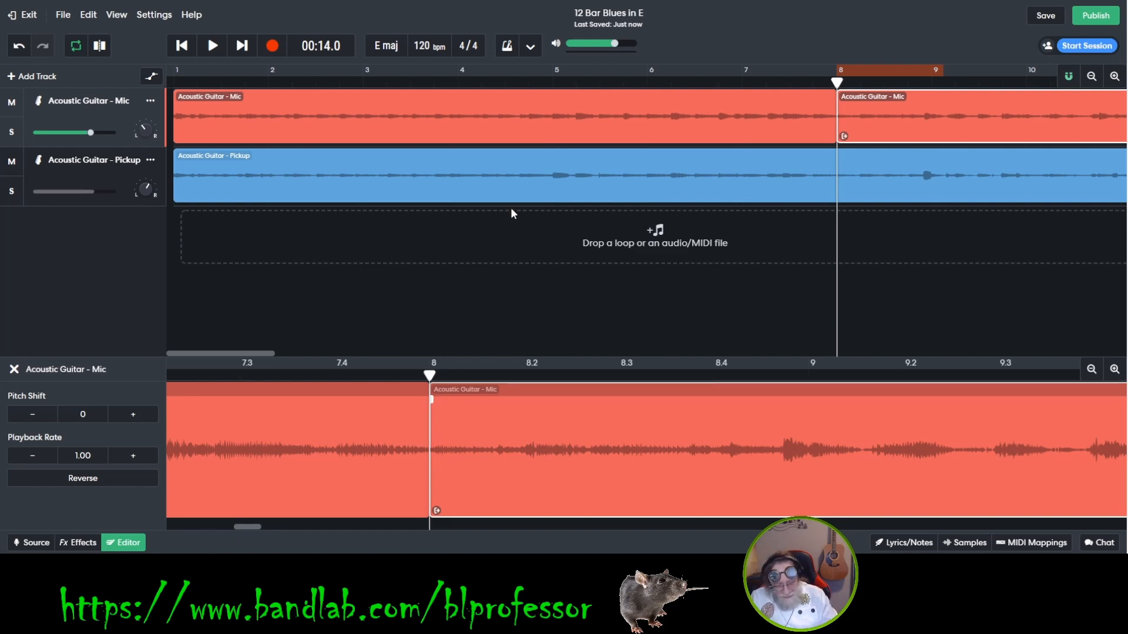
Step: Undo the slice, reselect the Acoustic Guitar - Mic region and slice it at bar 8 again
key("ctrl+z")
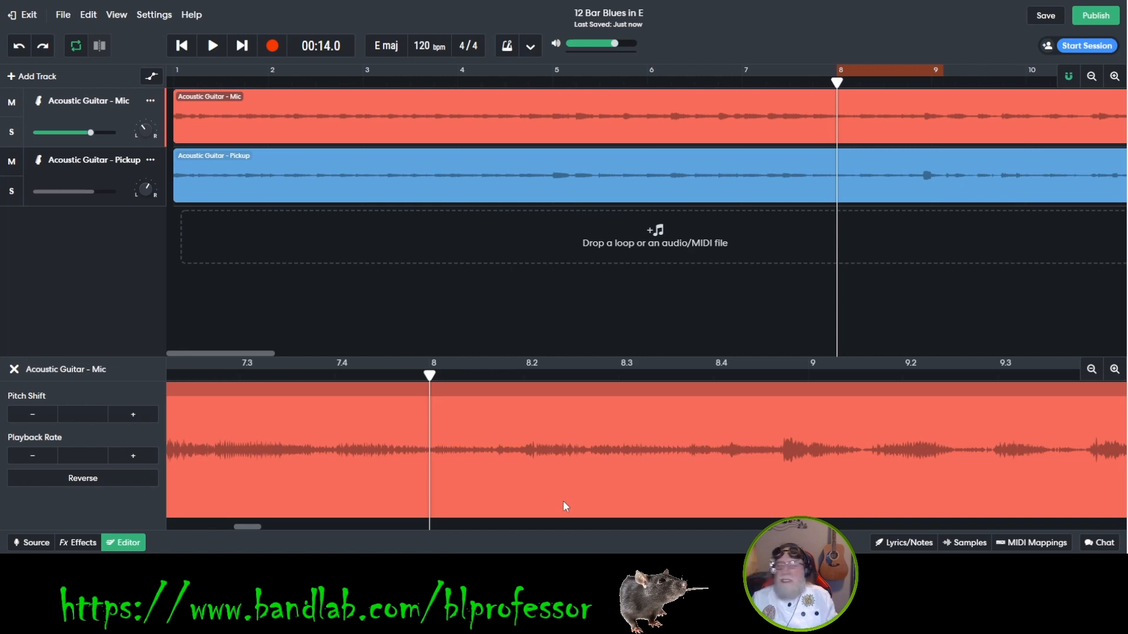
left_click(704, 131)
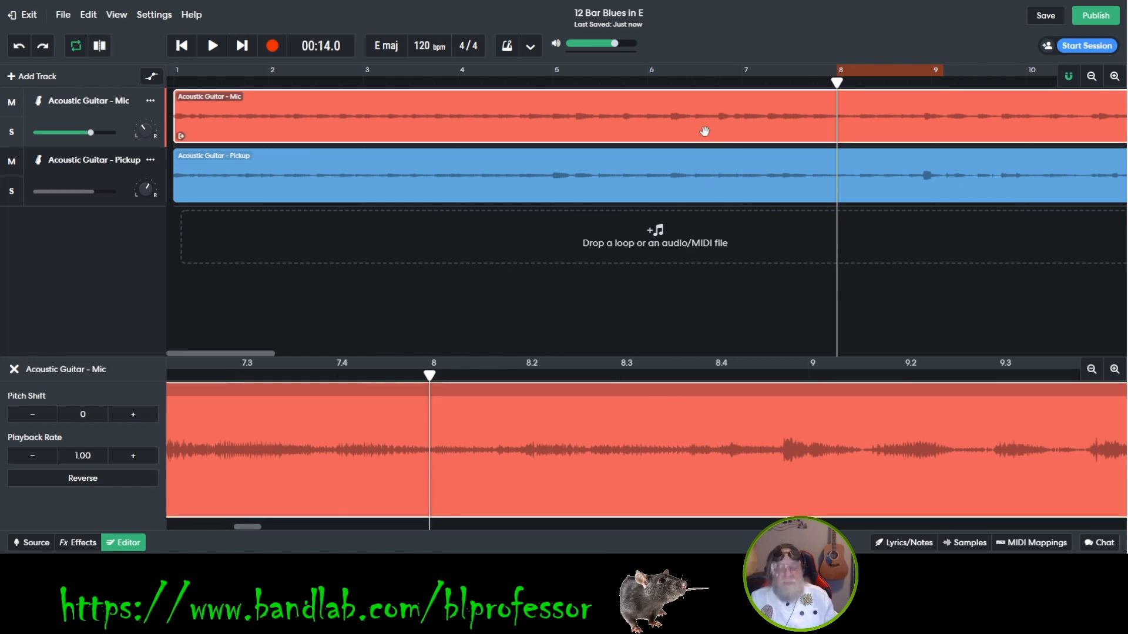
key("ctrl+e")
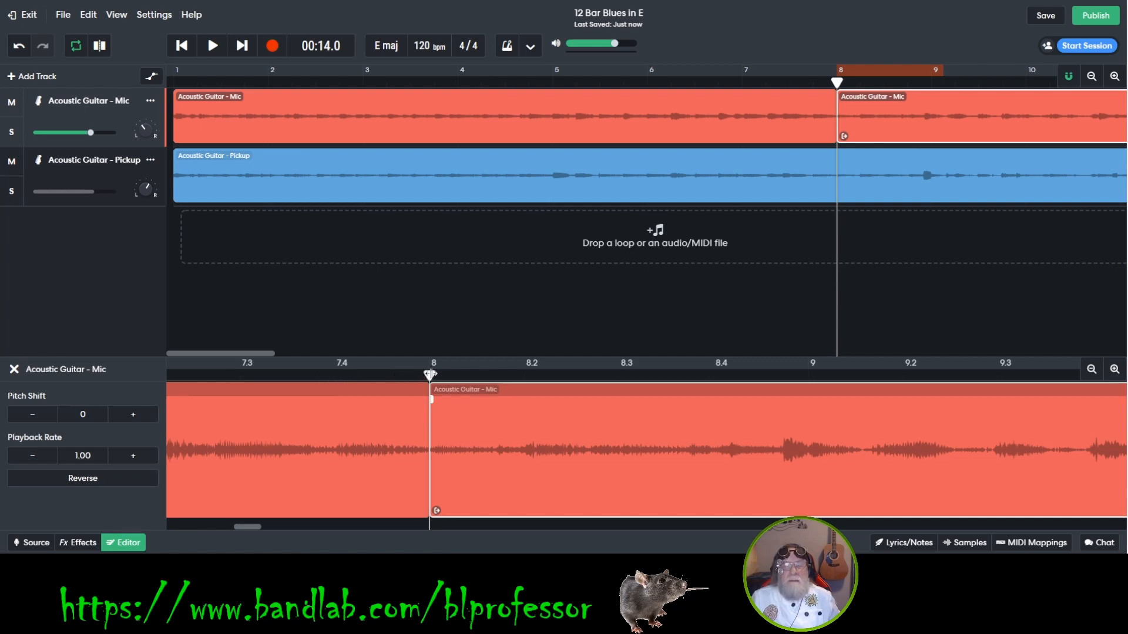
Step: Place the playhead at bar 7 and trim the start of the second Acoustic Guitar - Mic region to bar 9
left_click(374, 442)
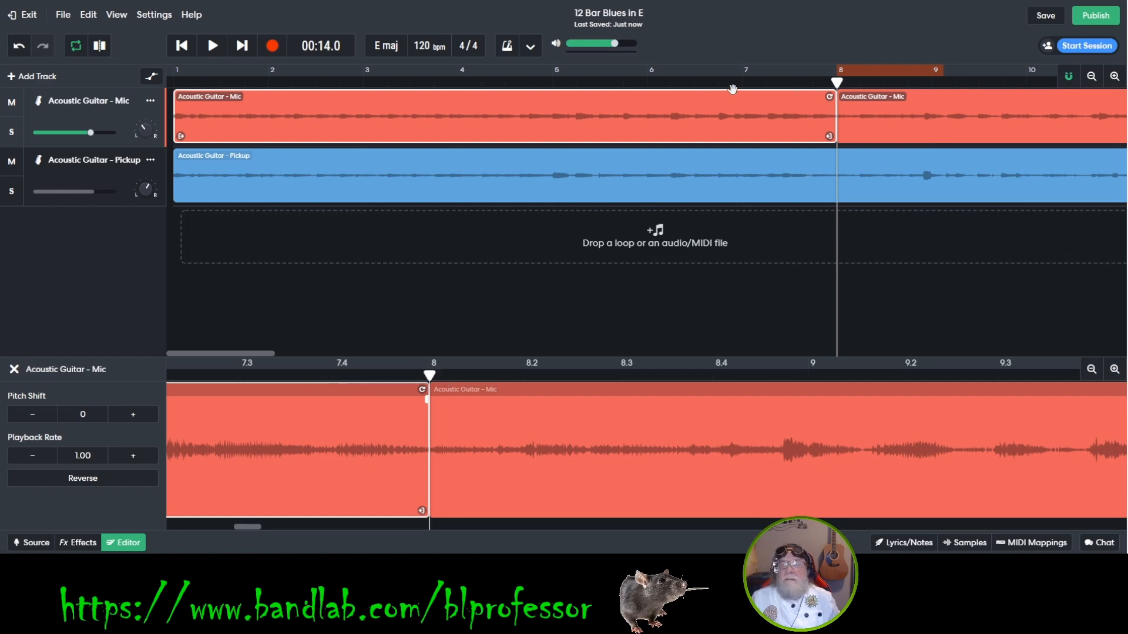
left_click(755, 87)
left_click(437, 471)
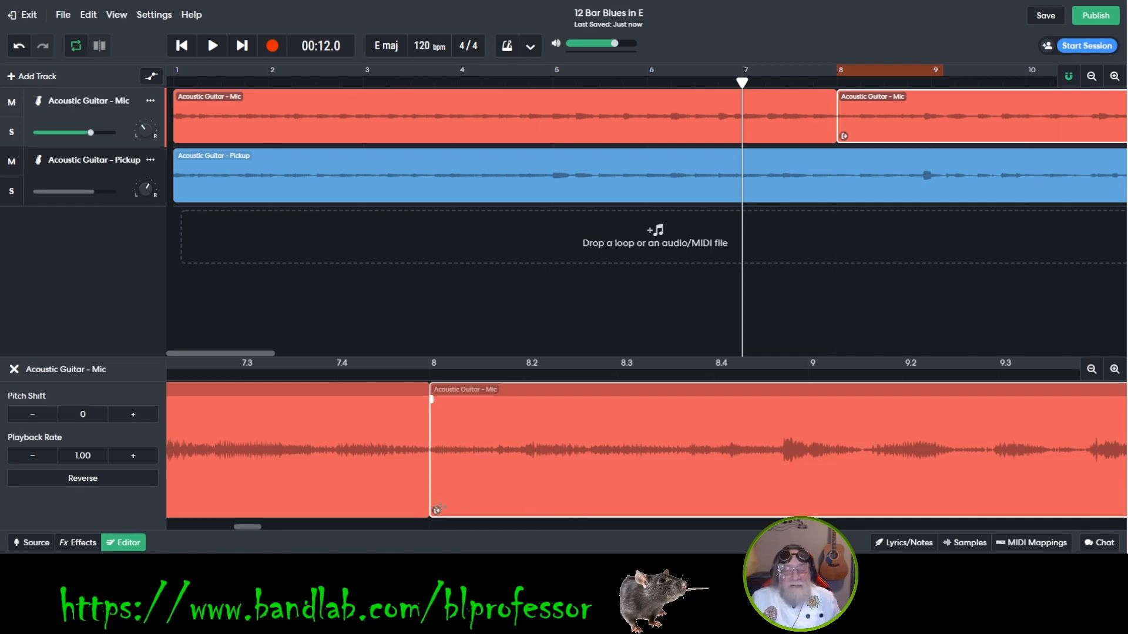
left_click_drag(437, 509, 725, 517)
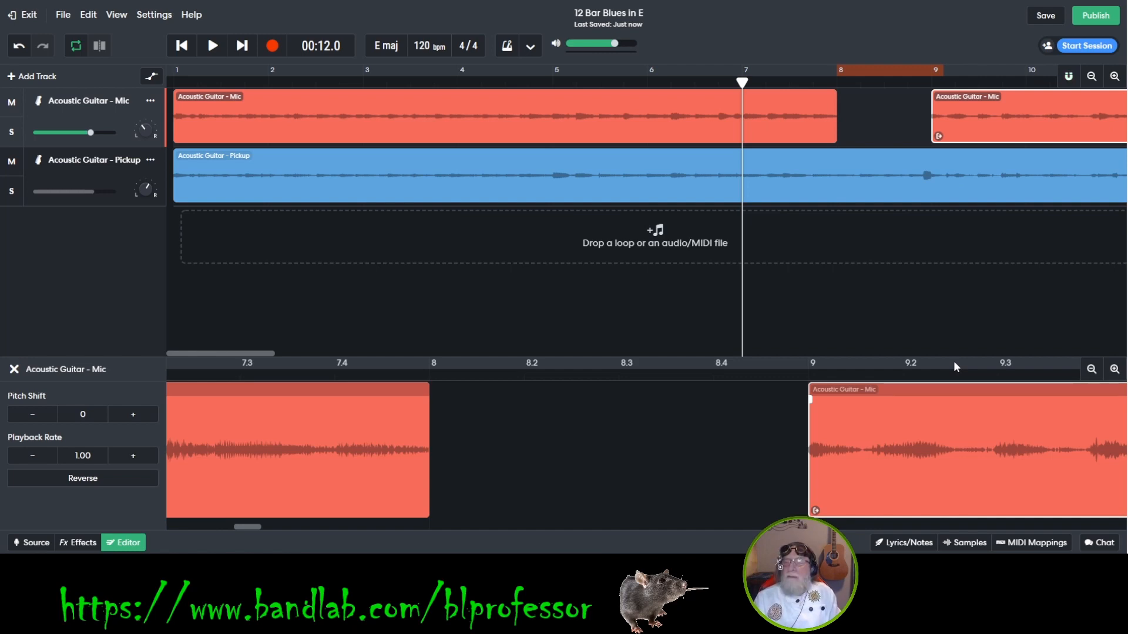
Step: Try extending the second Mic region's start off the grid to between 8.3 and 8.4, and return it to bar 9
key("ctrl")
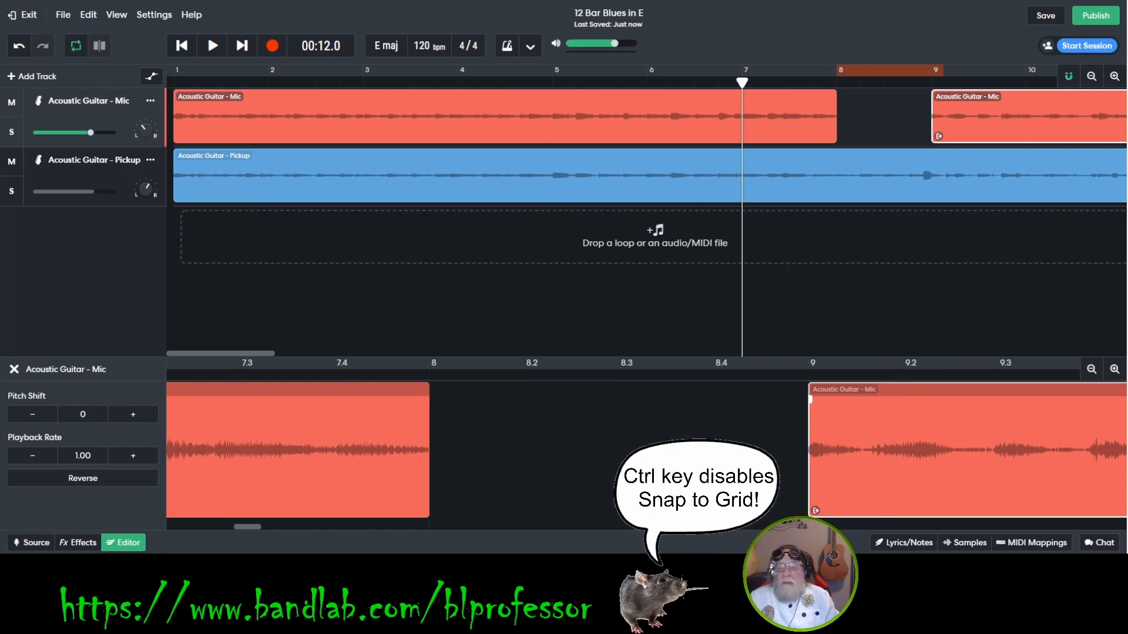
left_click_drag(815, 510, 666, 550)
key("ctrl+z")
key("n")
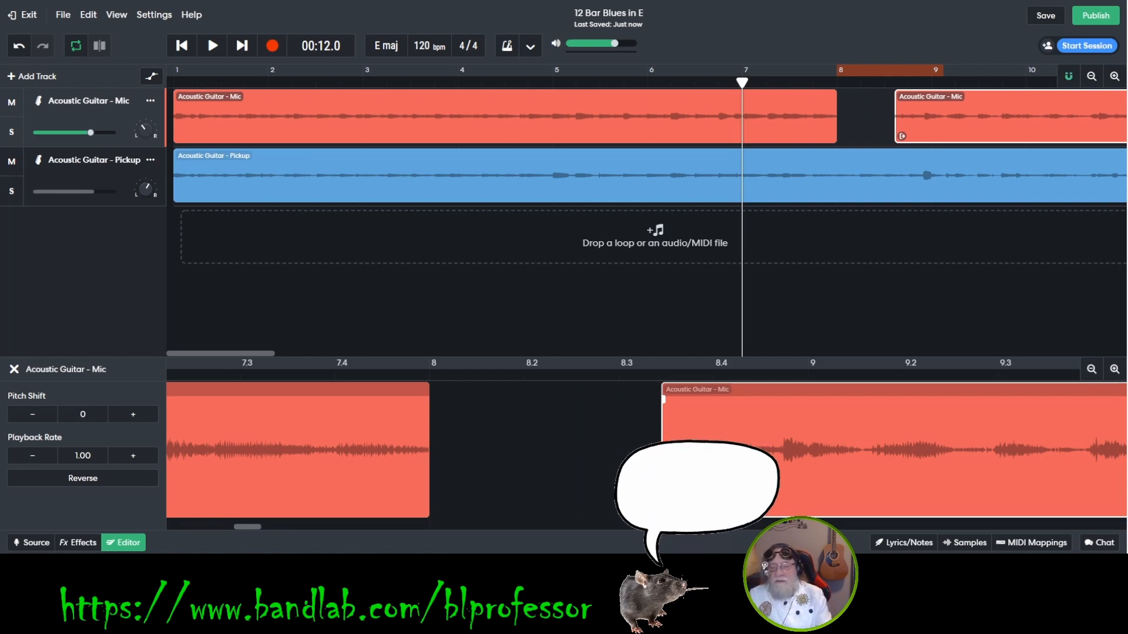
left_click_drag(664, 510, 809, 510)
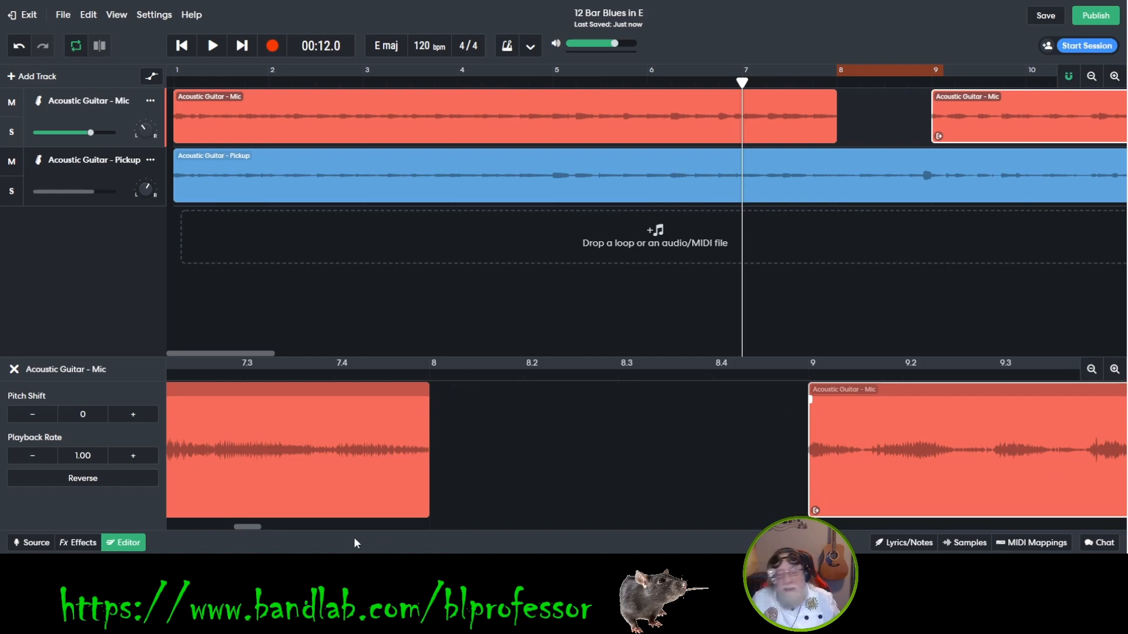
Step: Place the playhead at bar 20 (00:38.0), and start and pause playback twice with cycle mode on
left_click_drag(239, 526, 370, 552)
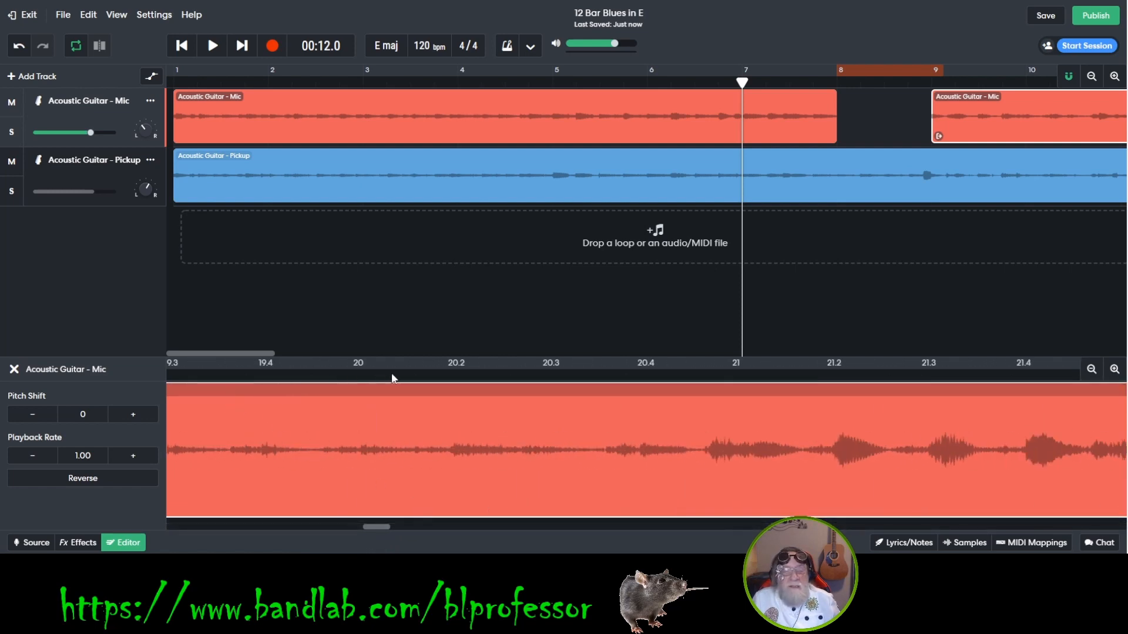
left_click(358, 375)
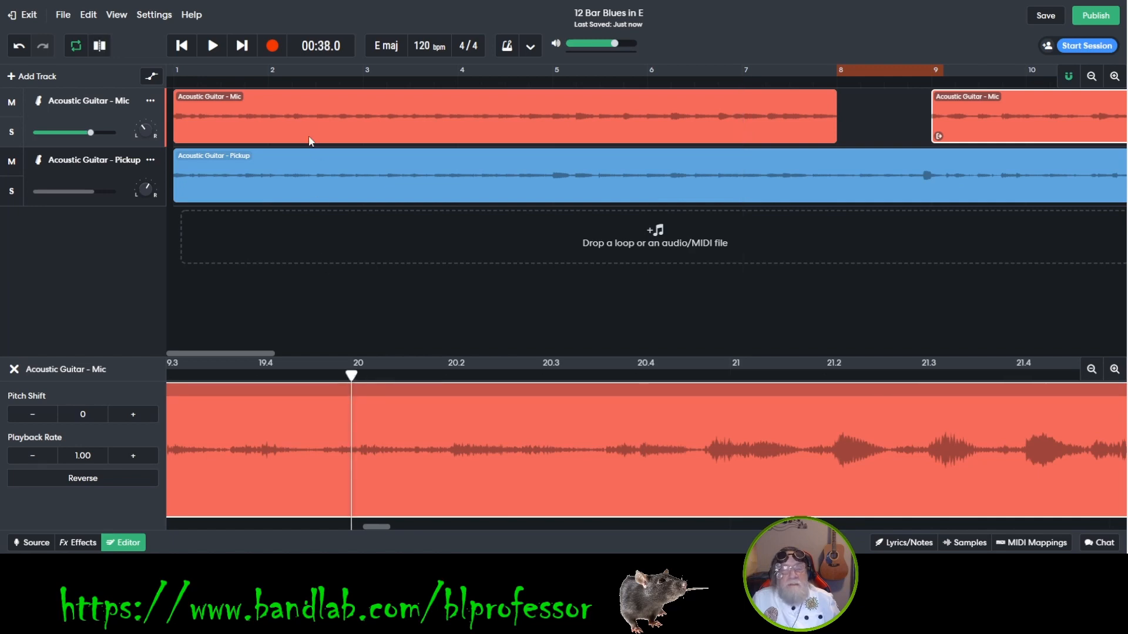
left_click(212, 47)
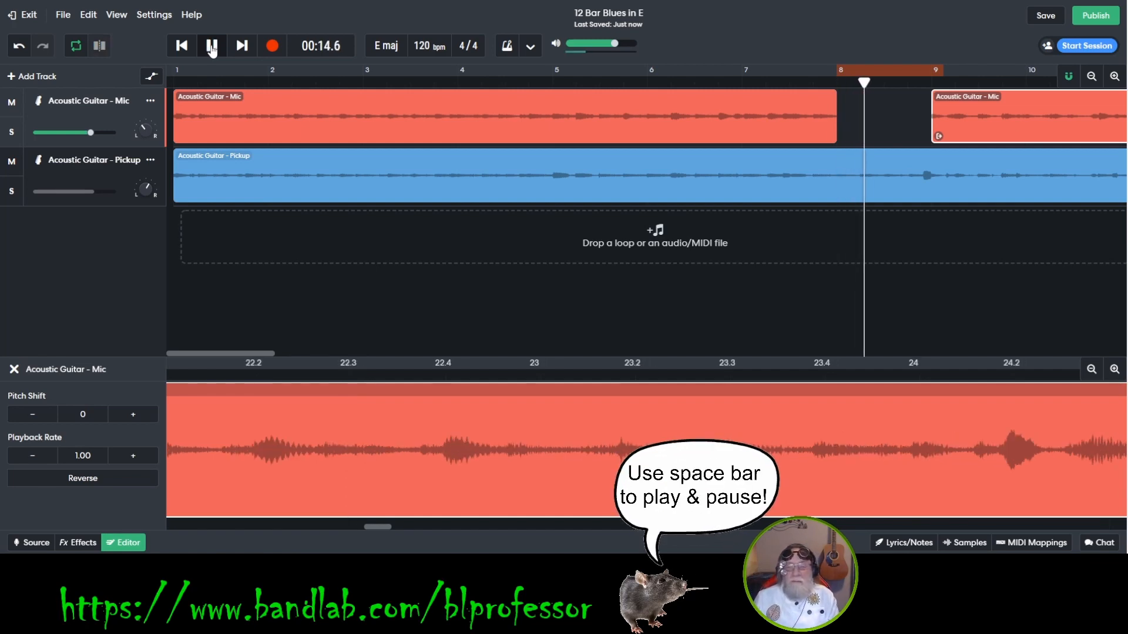
left_click(213, 47)
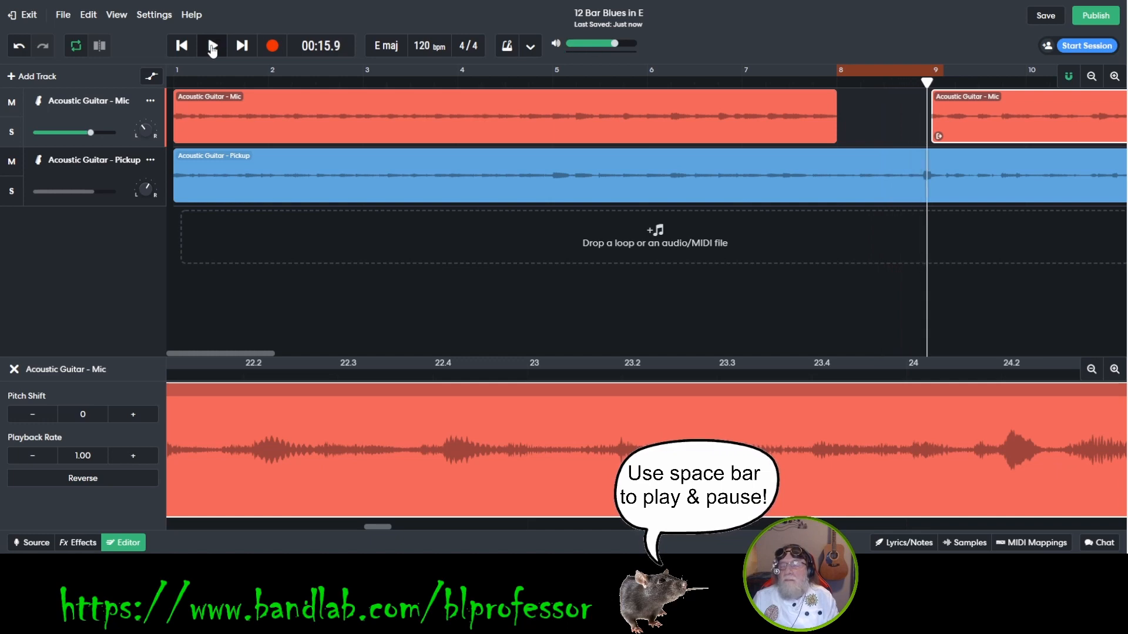
left_click(213, 48)
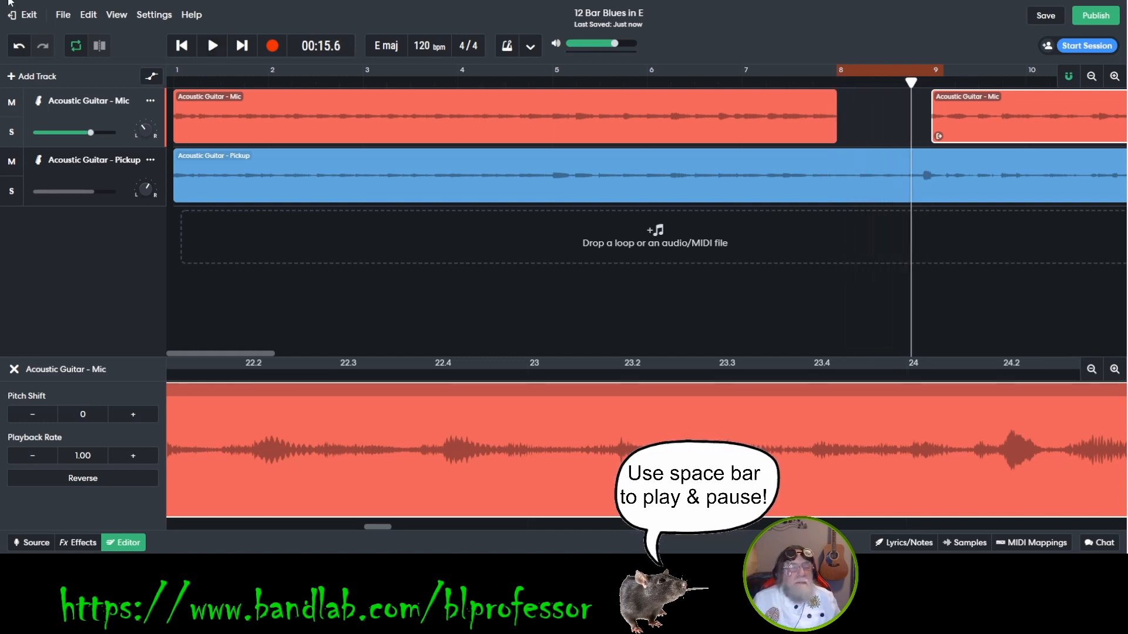
Step: Turn cycle mode off and place the playhead at bar 20 (00:38.0) in the region editor
left_click(75, 46)
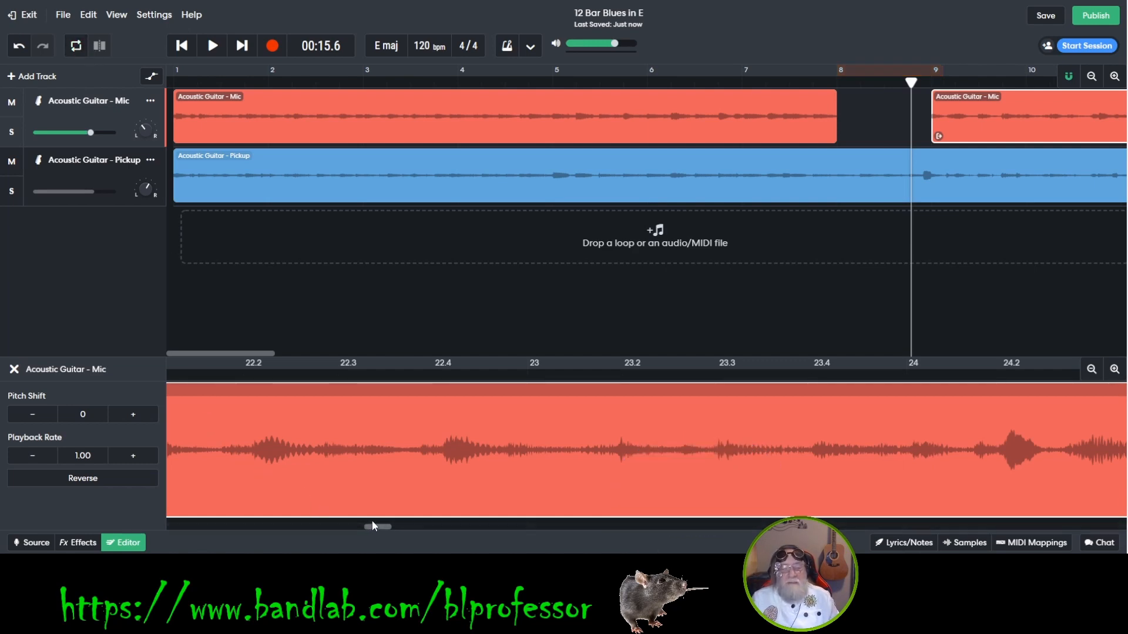
left_click(394, 527)
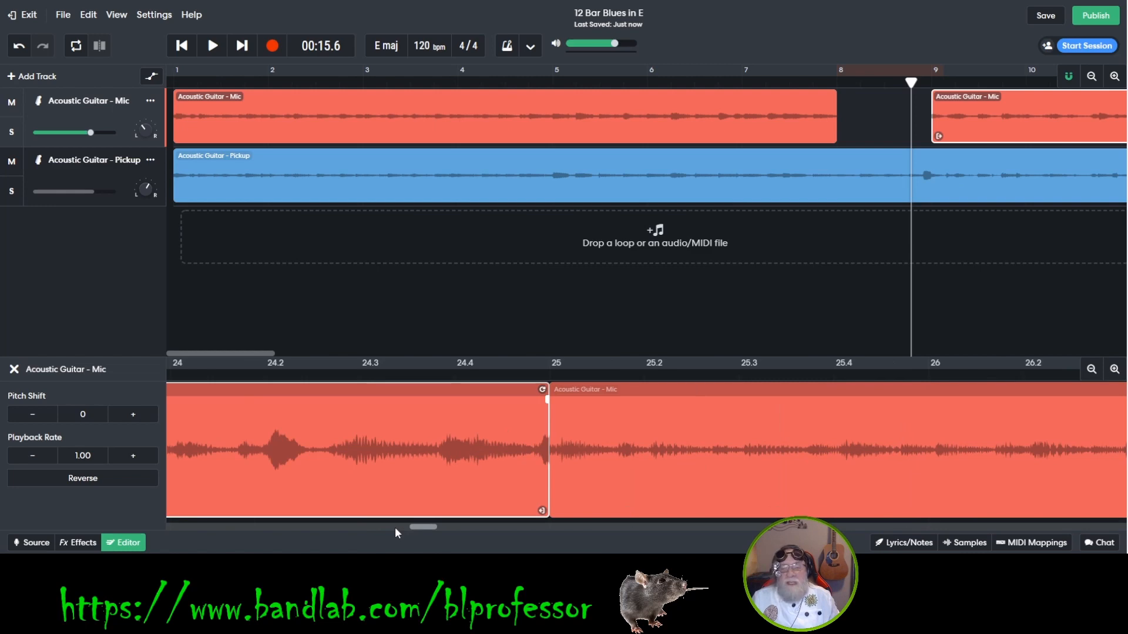
left_click(395, 526)
left_click(376, 526)
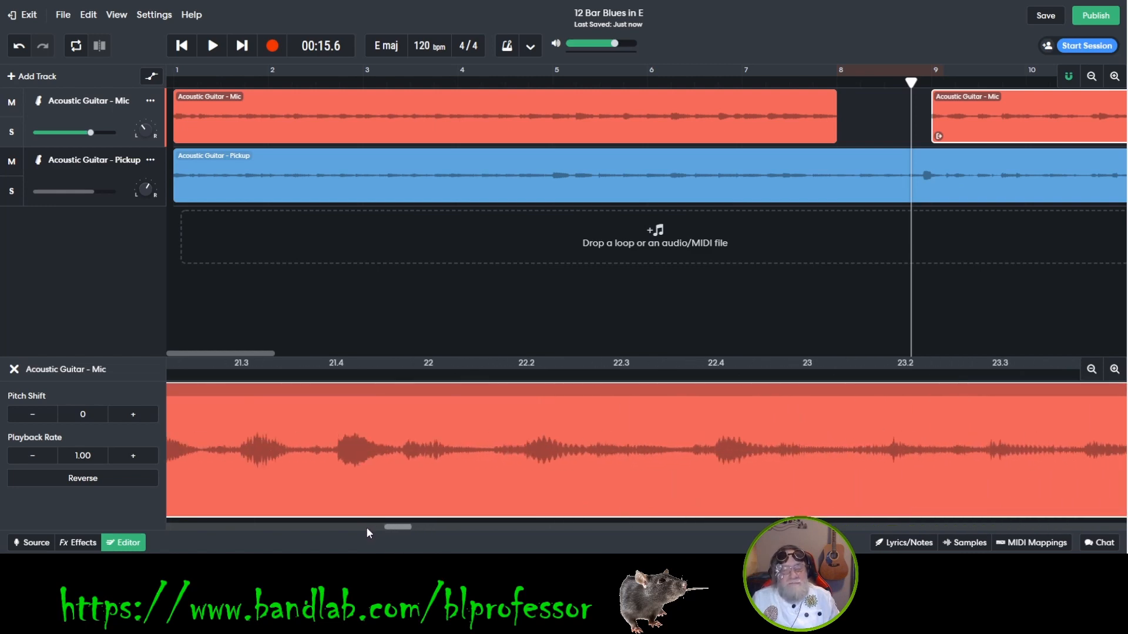
left_click(365, 527)
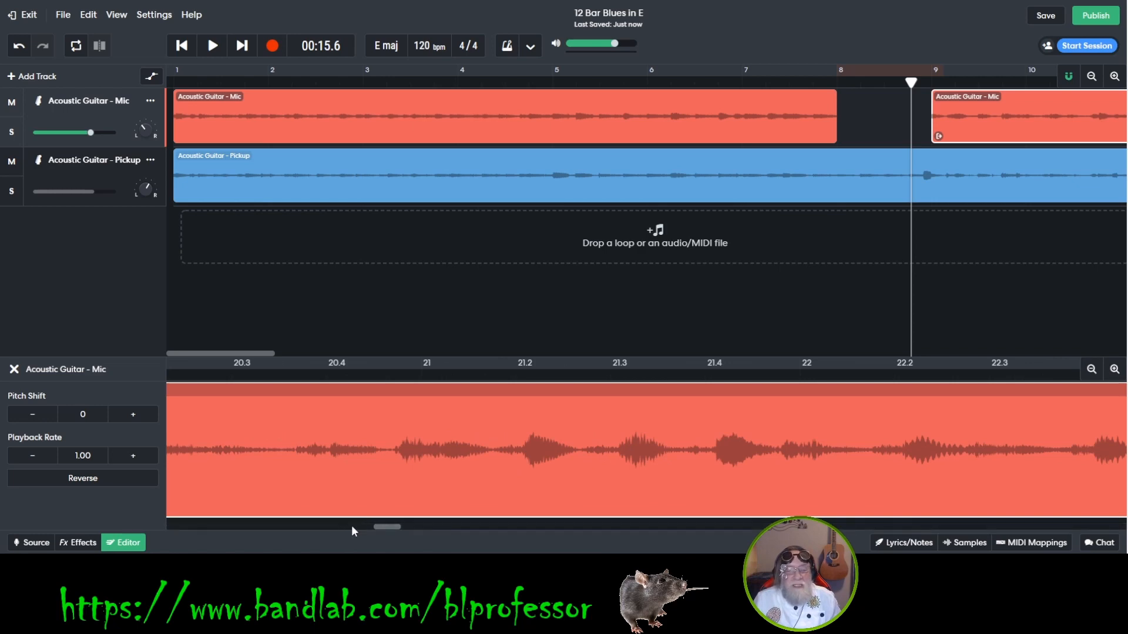
left_click_drag(381, 527, 374, 527)
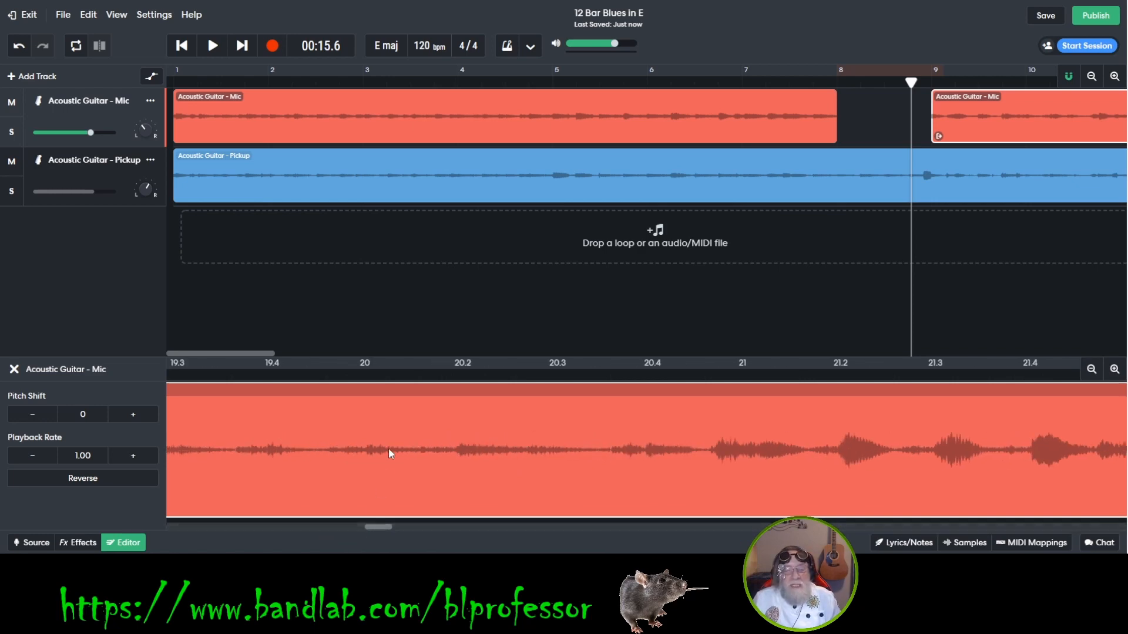
left_click(358, 373)
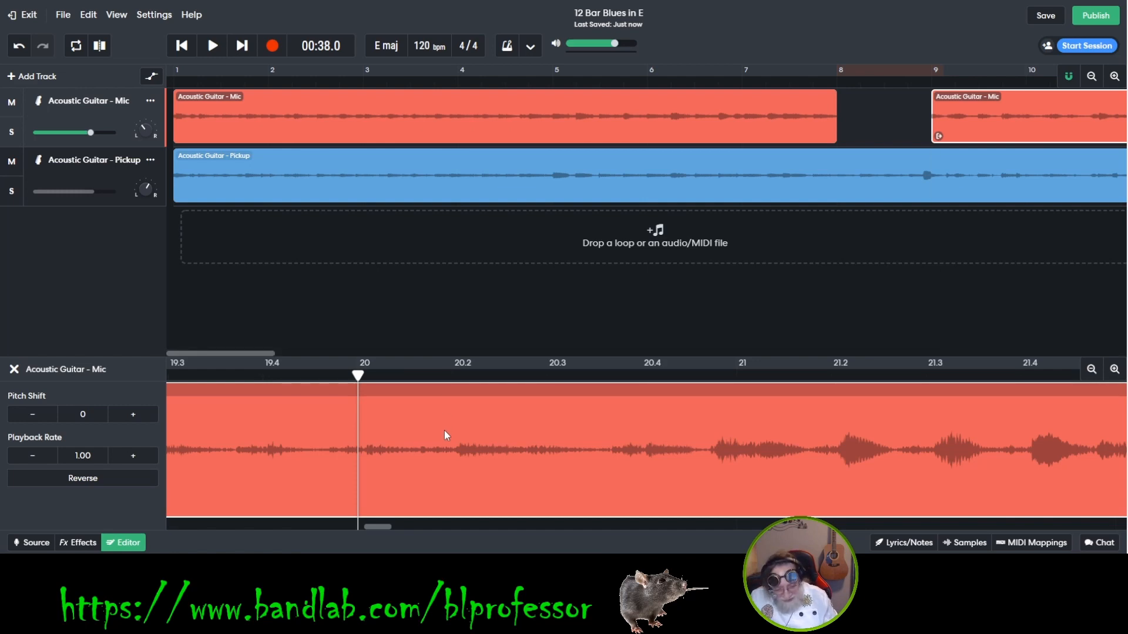
Step: Slice the Acoustic Guitar - Mic region at bar 20 and again at bar 21
key("s")
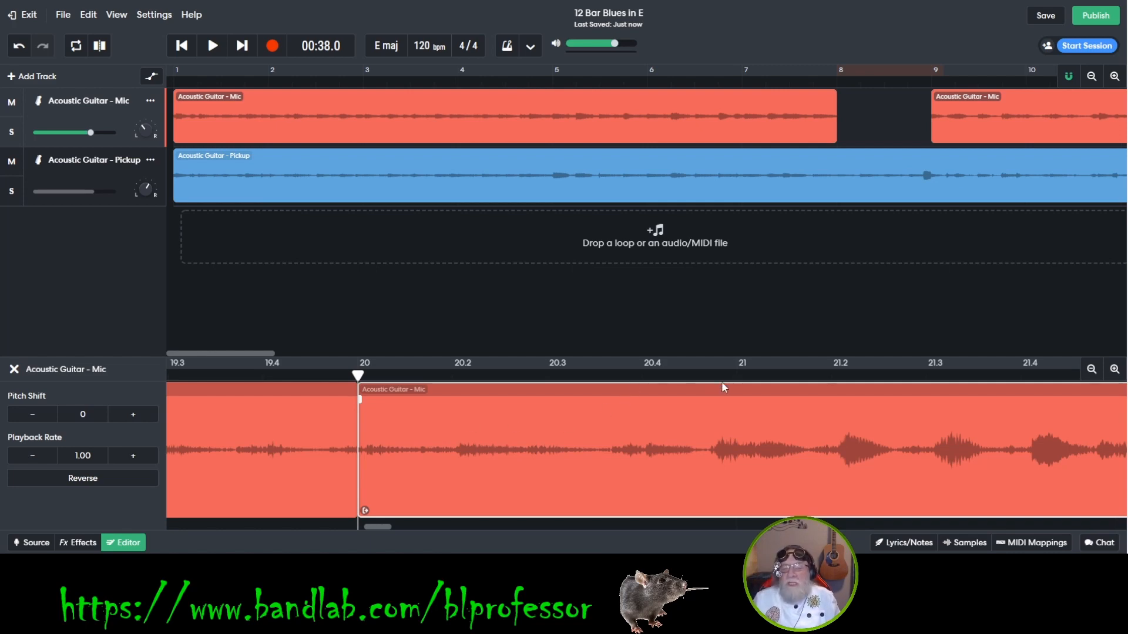
left_click(738, 375)
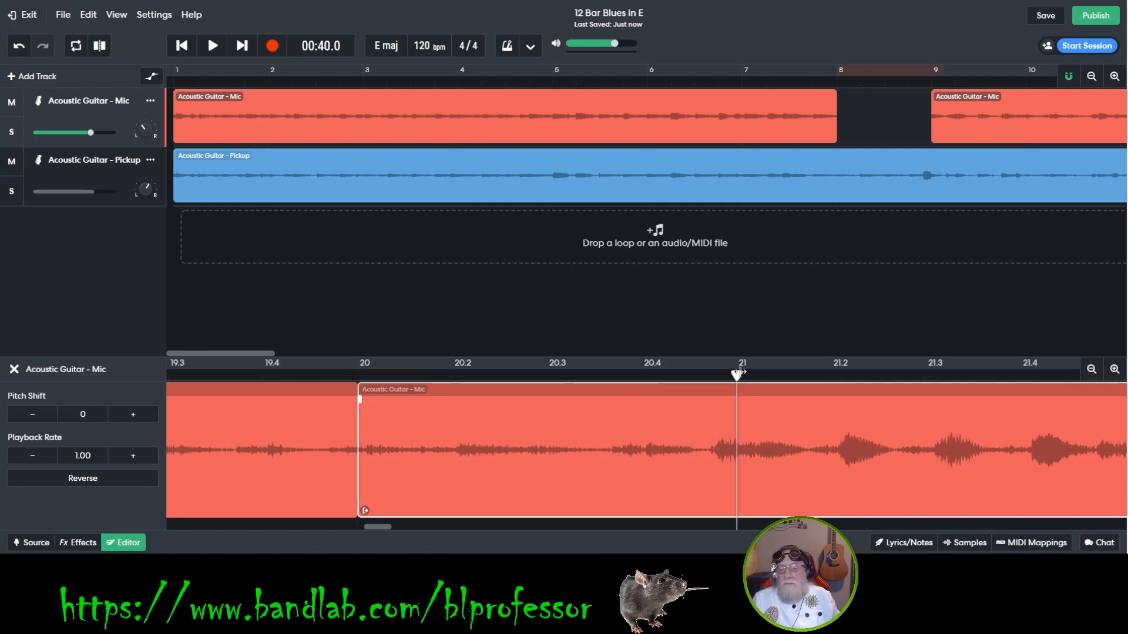
key("s")
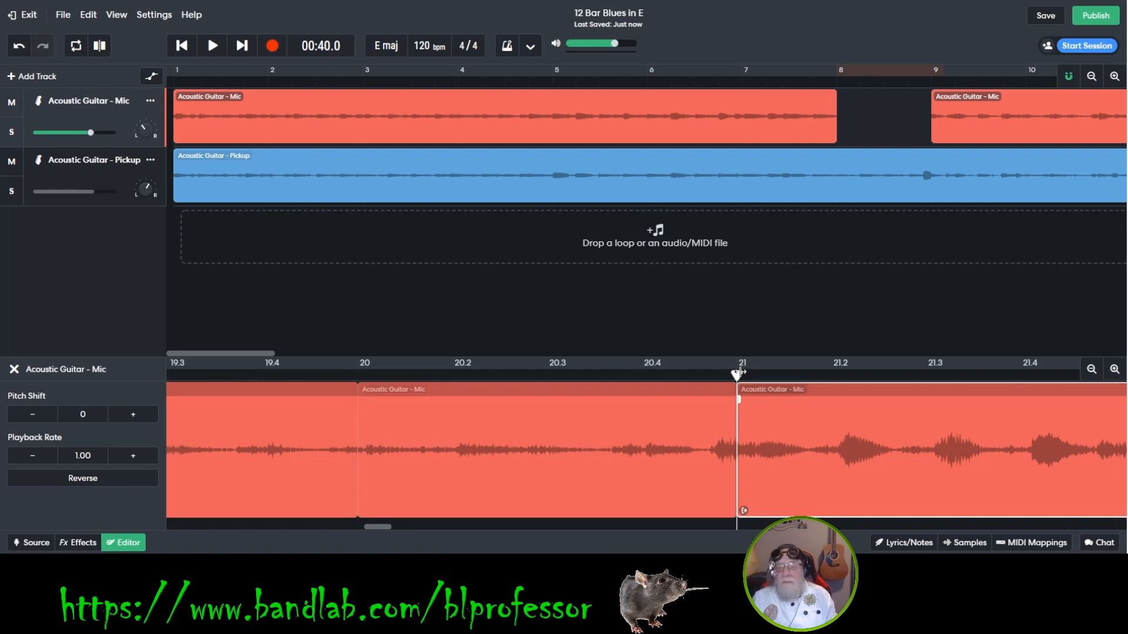
Step: Copy the one-bar Acoustic Guitar - Mic region between bars 20 and 21
left_click(588, 462)
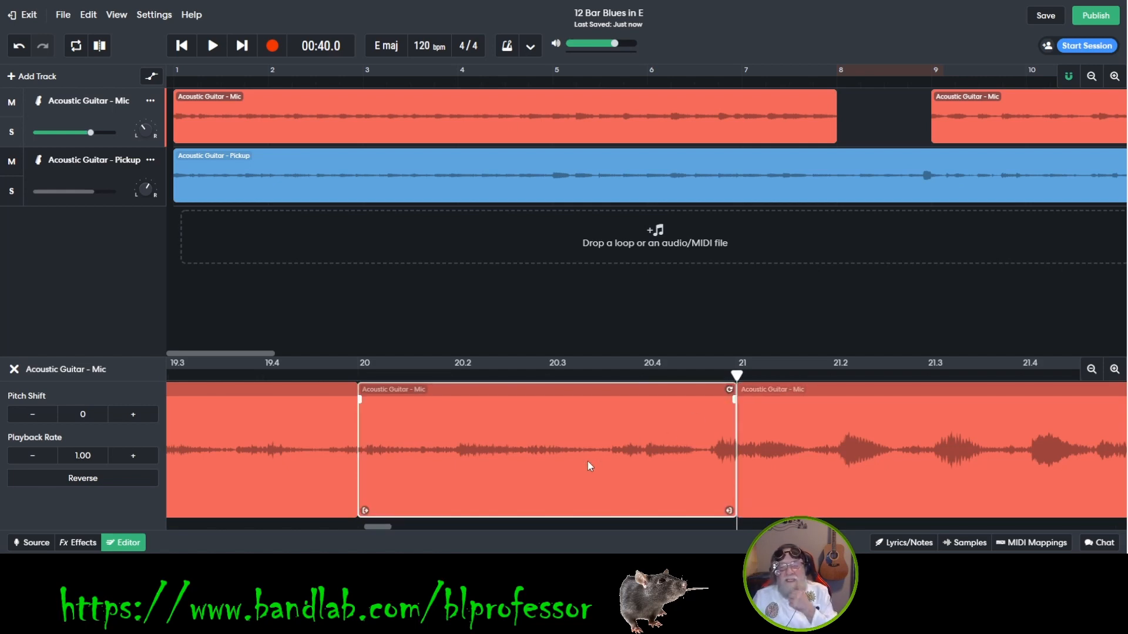
right_click(588, 460)
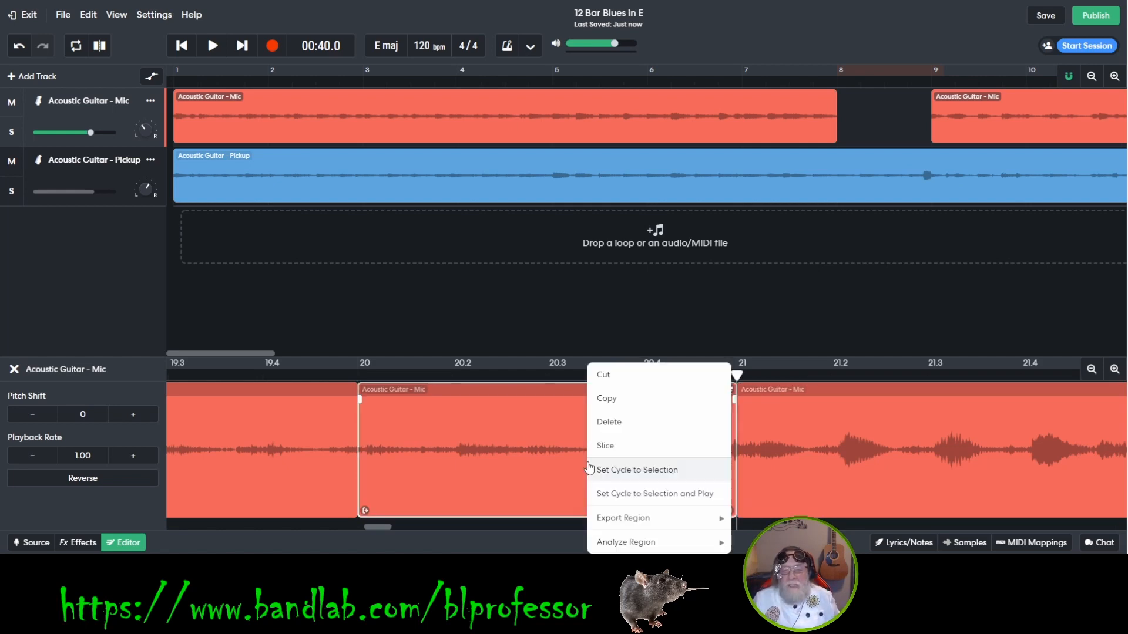
left_click(623, 400)
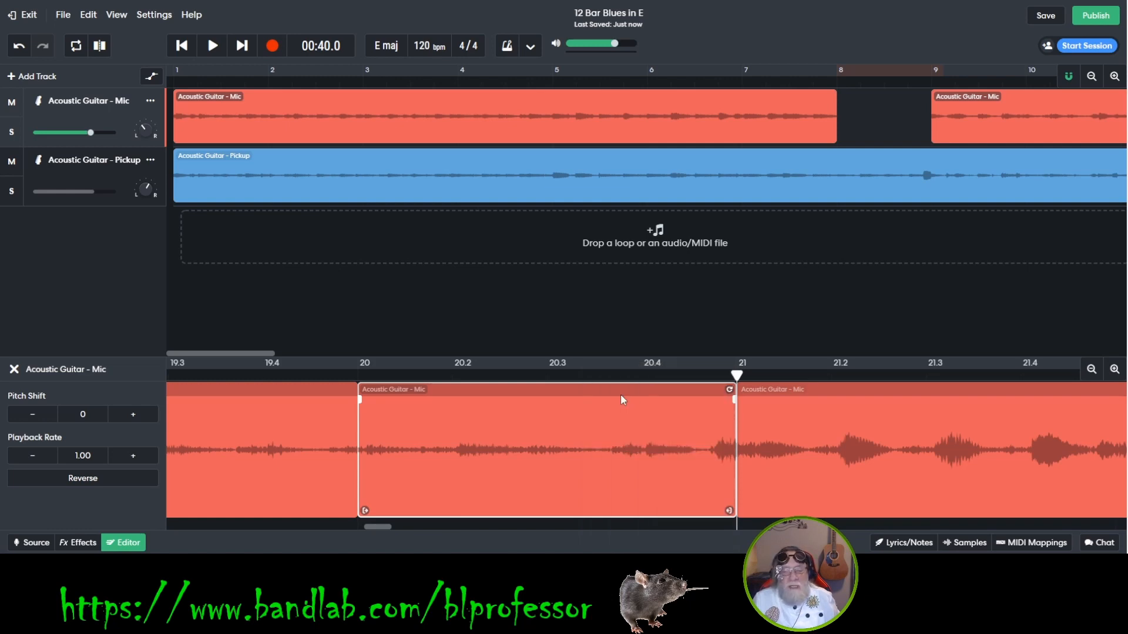
Step: Paste the copied region at bar 8 to fill the gap in the Acoustic Guitar - Mic track
left_click_drag(381, 527, 253, 538)
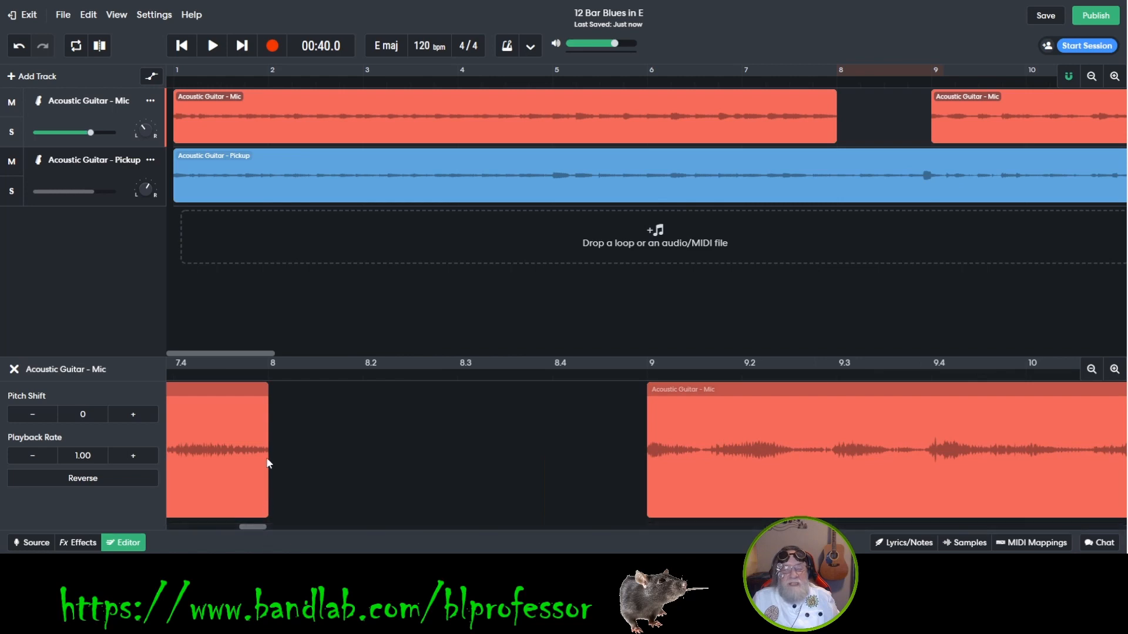
left_click(272, 373)
right_click(302, 438)
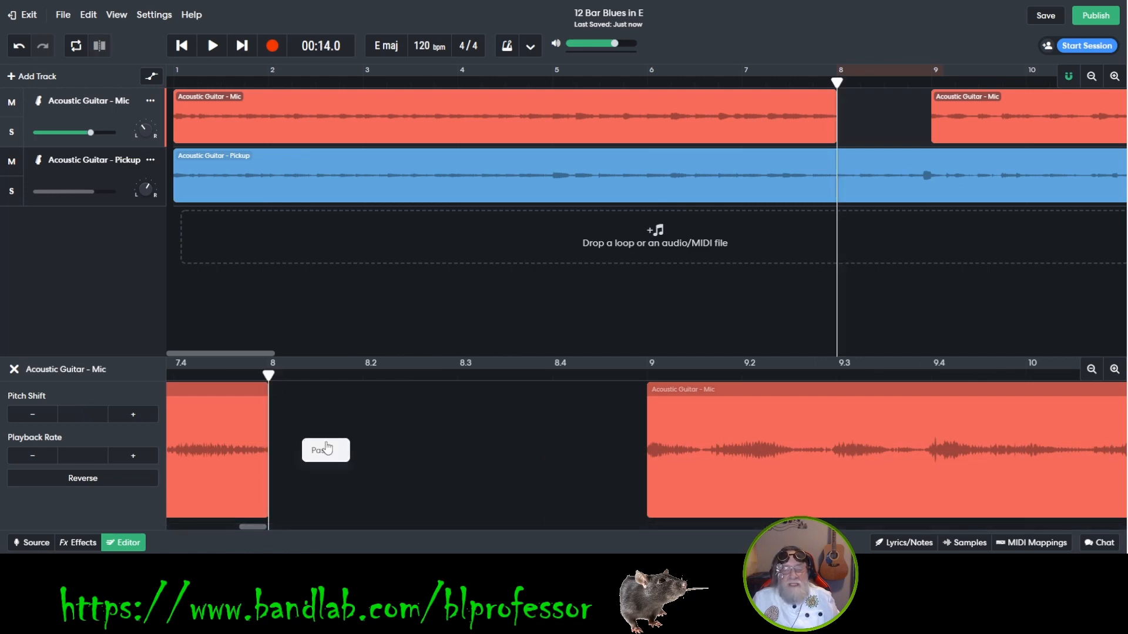
left_click(332, 454)
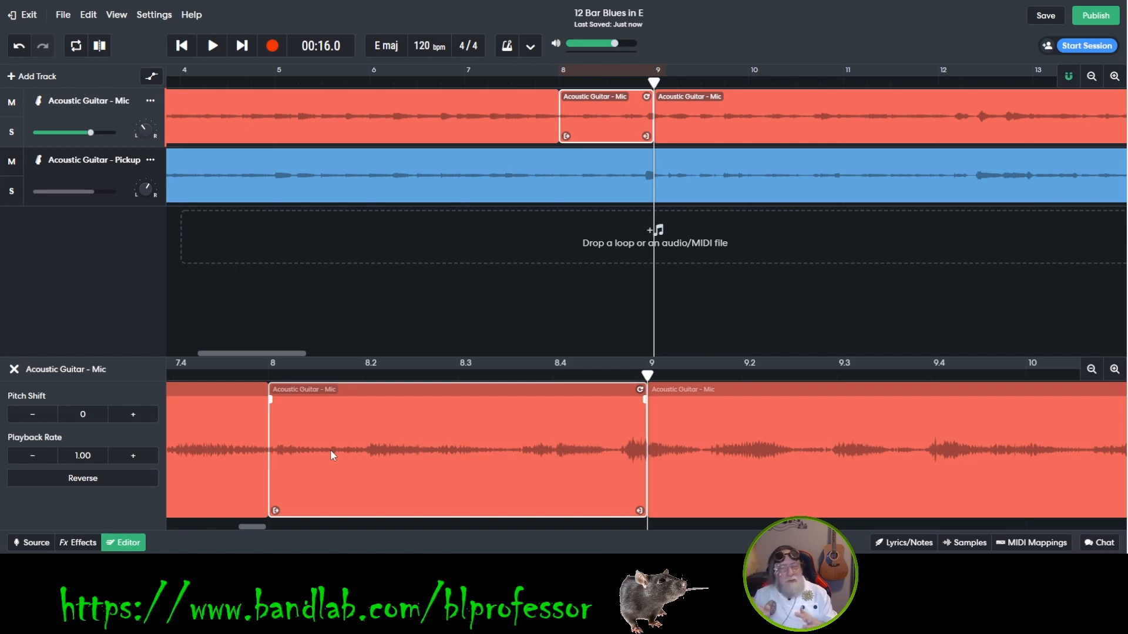
Step: Solo the Acoustic Guitar - Mic track and play it from bar 7 through the pasted bar 8
left_click(469, 84)
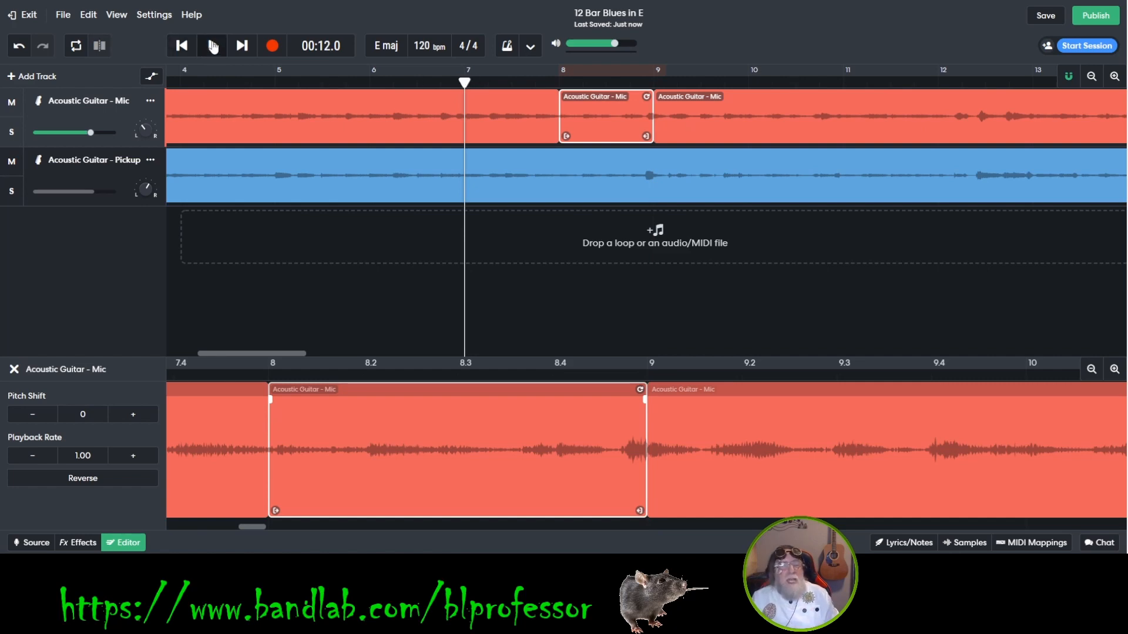
left_click(11, 134)
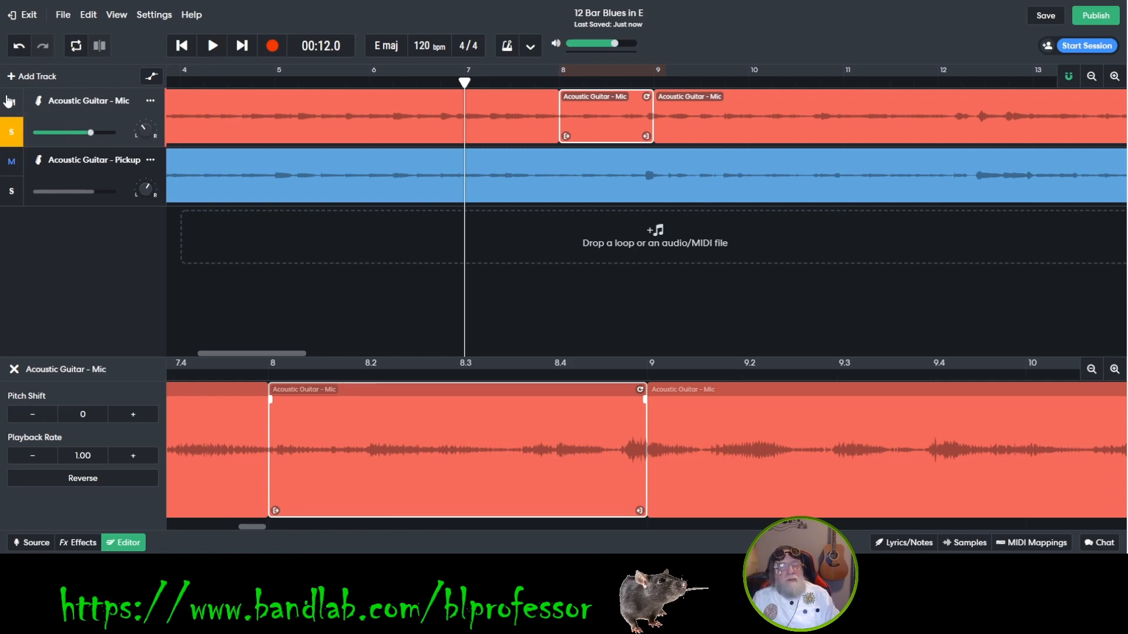
left_click(10, 133)
left_click(8, 131)
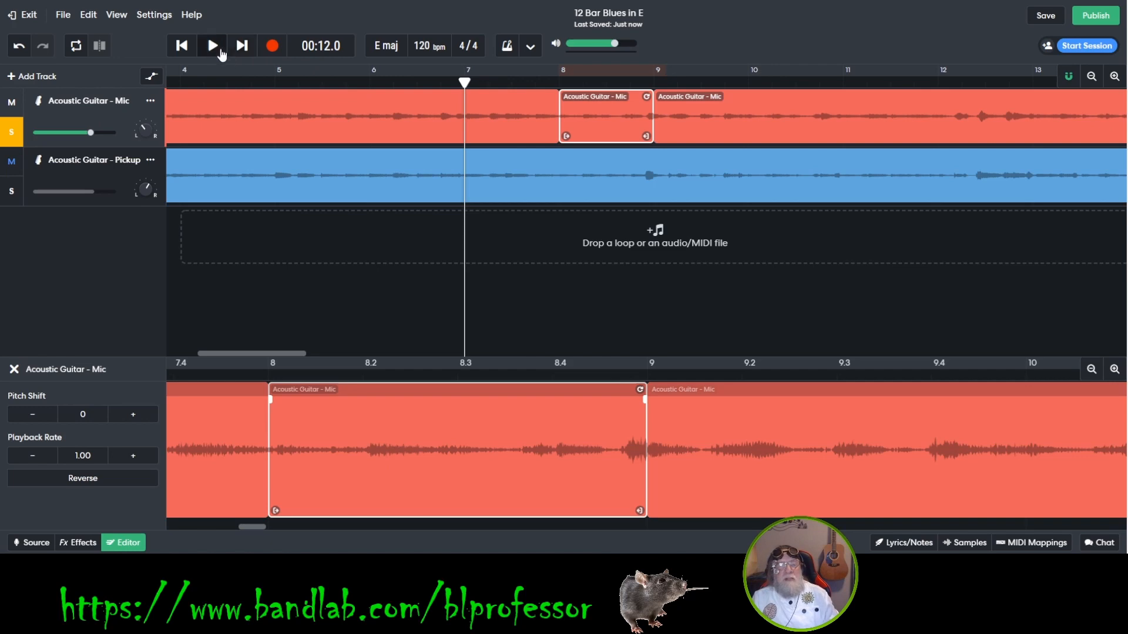
key("space")
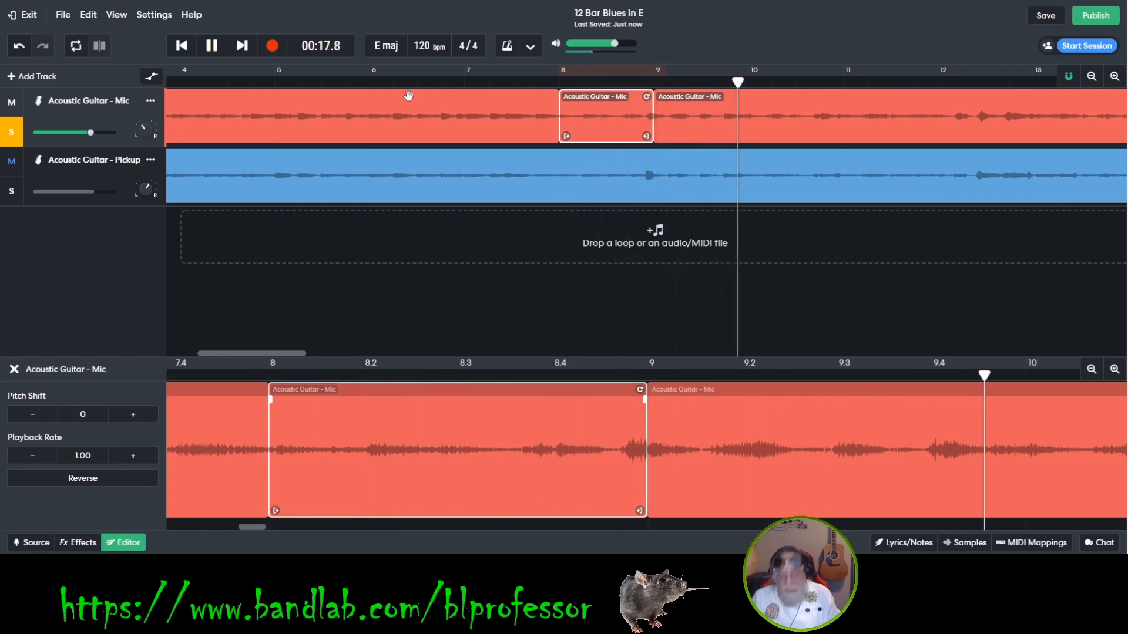
key("space")
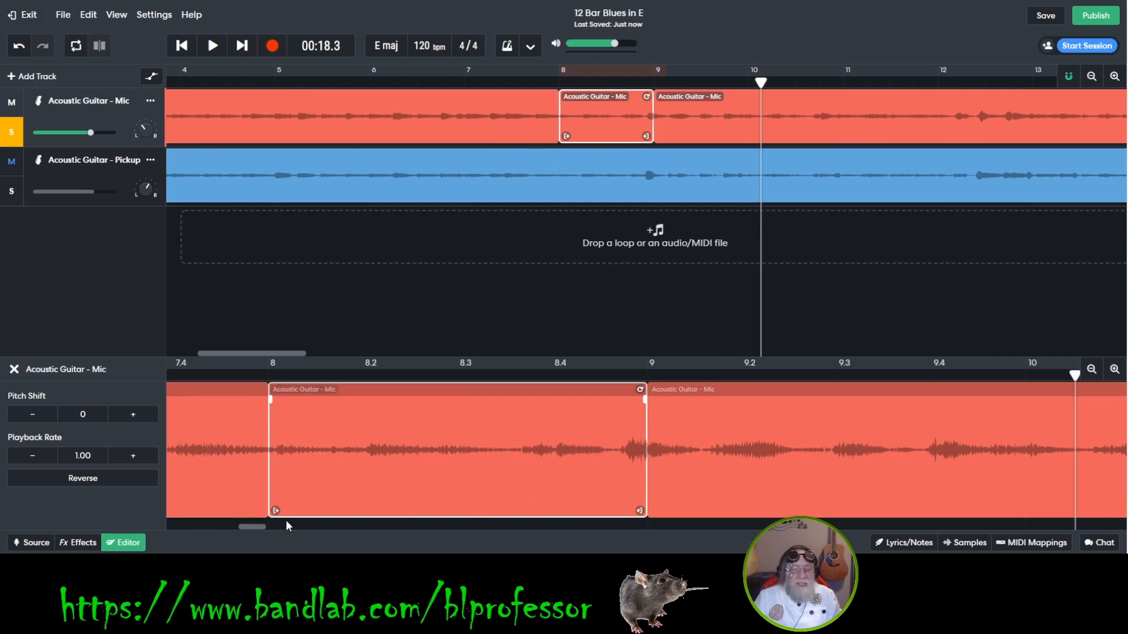
Step: Trim the pasted Mic region's start slightly past bar 8, off the grid, and extend the preceding region to meet it
mouse_move(245, 526)
left_mouse_down()
mouse_move(269, 530)
mouse_move(252, 537)
left_mouse_up()
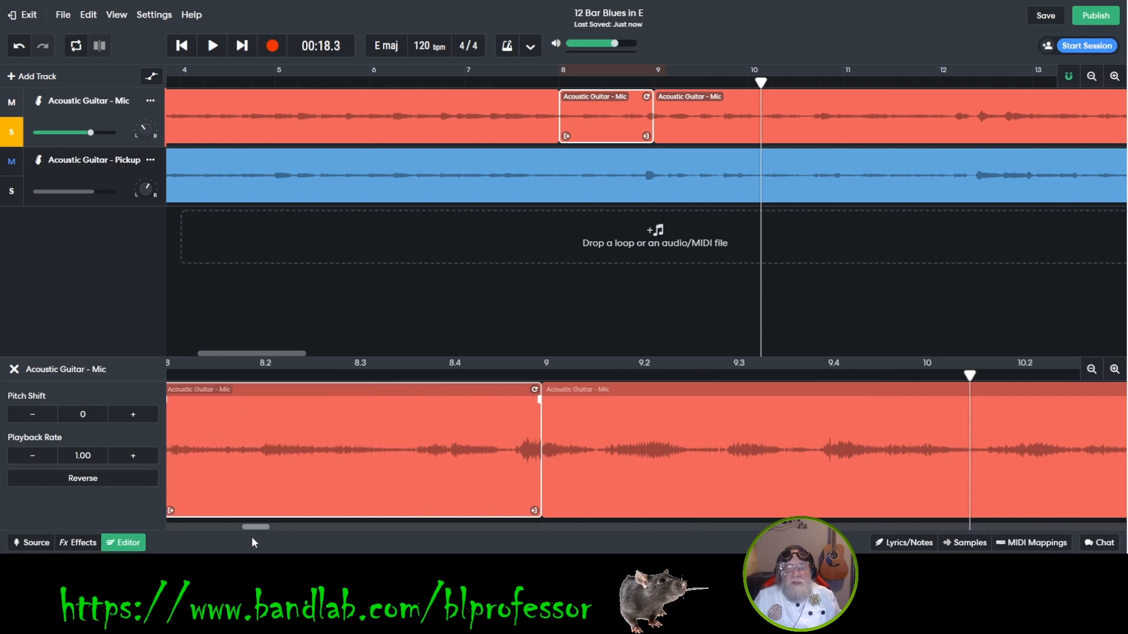
left_click(1114, 369)
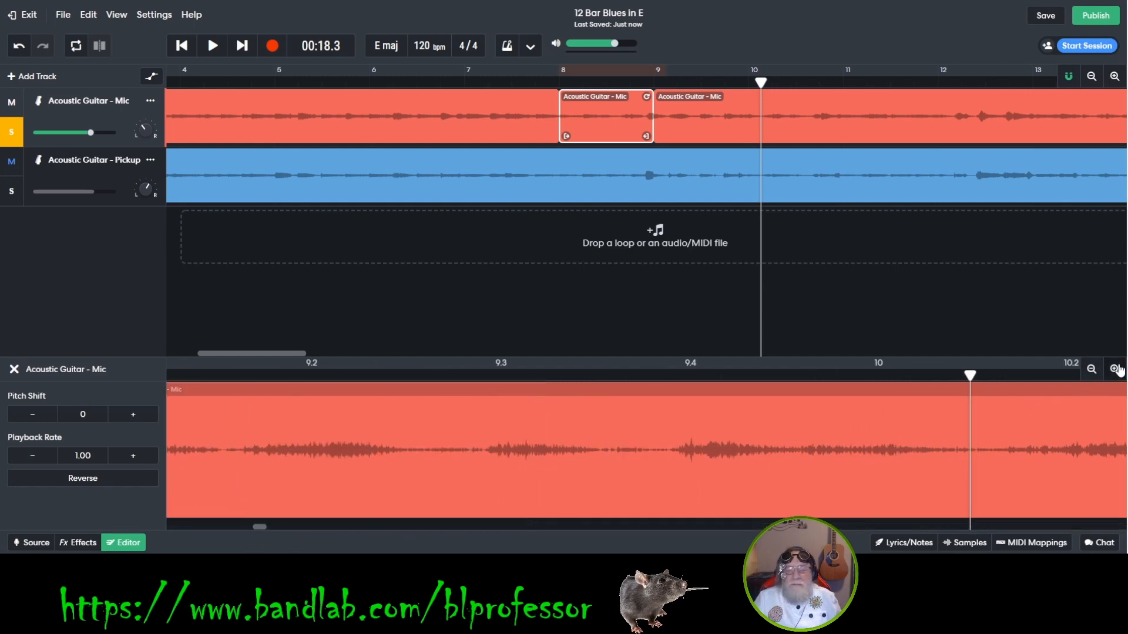
left_click(1114, 369)
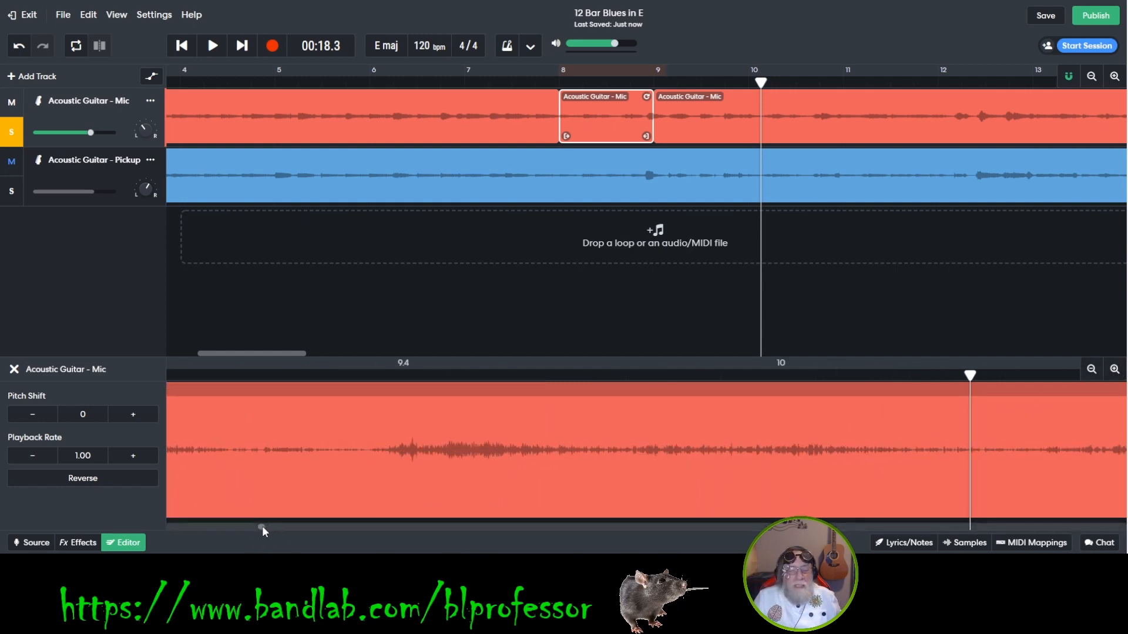
left_click_drag(262, 527, 242, 544)
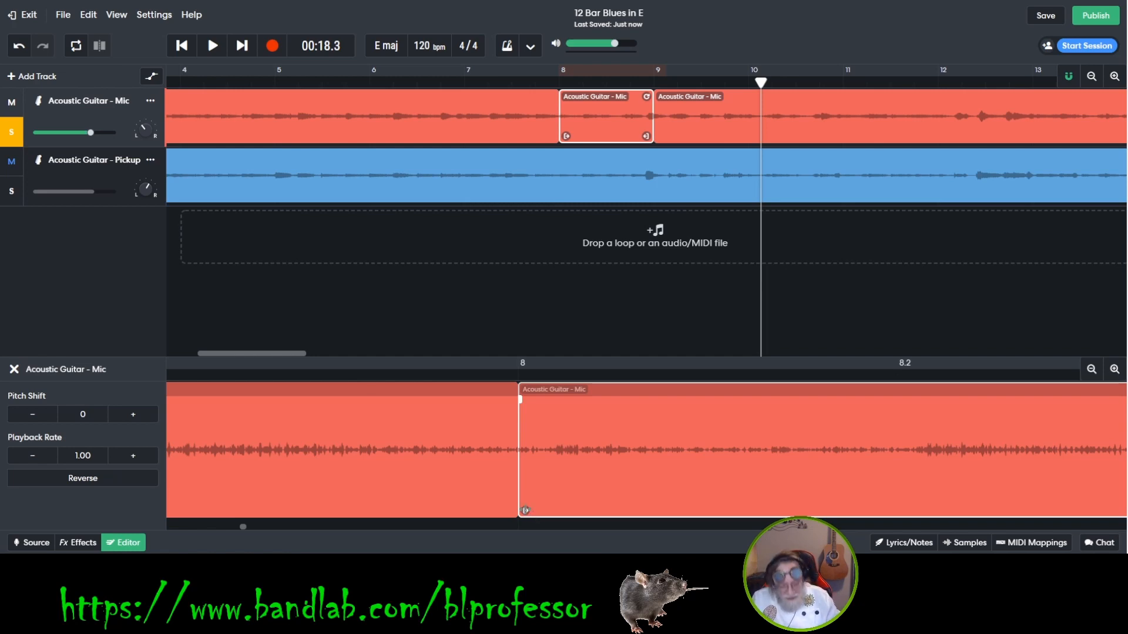
key("g")
left_click_drag(525, 509, 637, 543)
left_click_drag(509, 512, 619, 535)
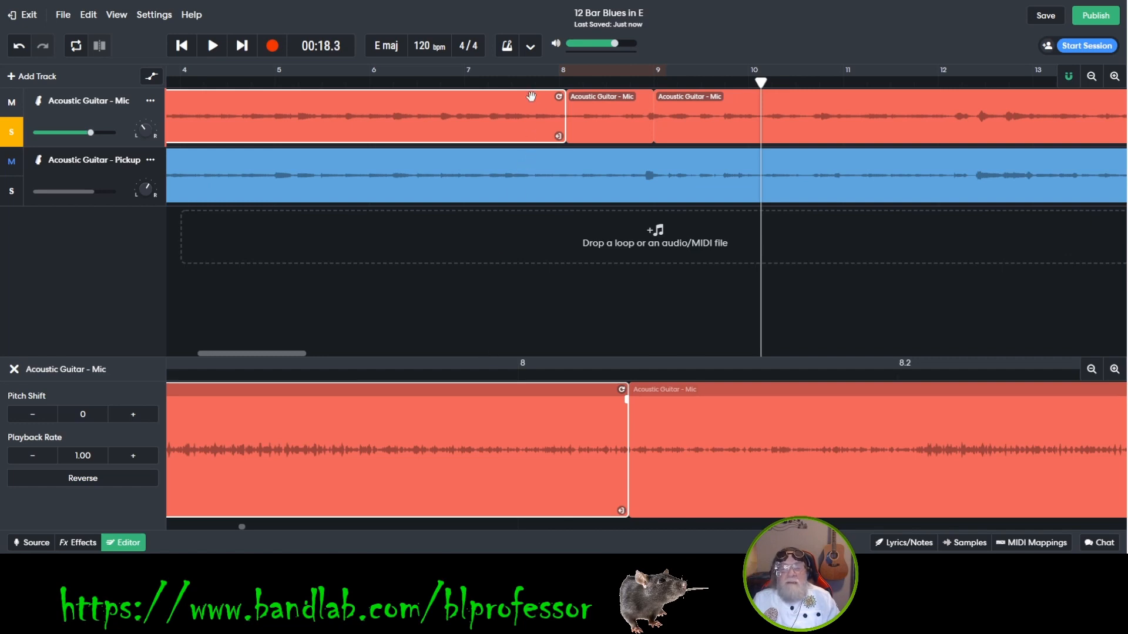
Step: Play the Mic track from bar 7 across the adjusted join just after bar 8
left_click(473, 82)
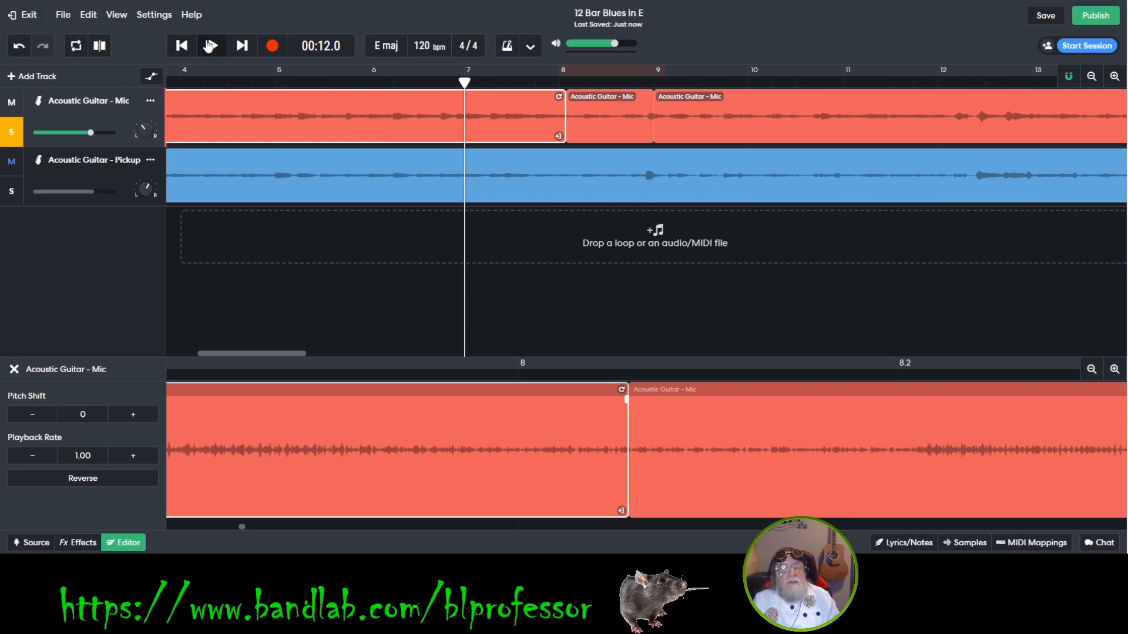
left_click(212, 47)
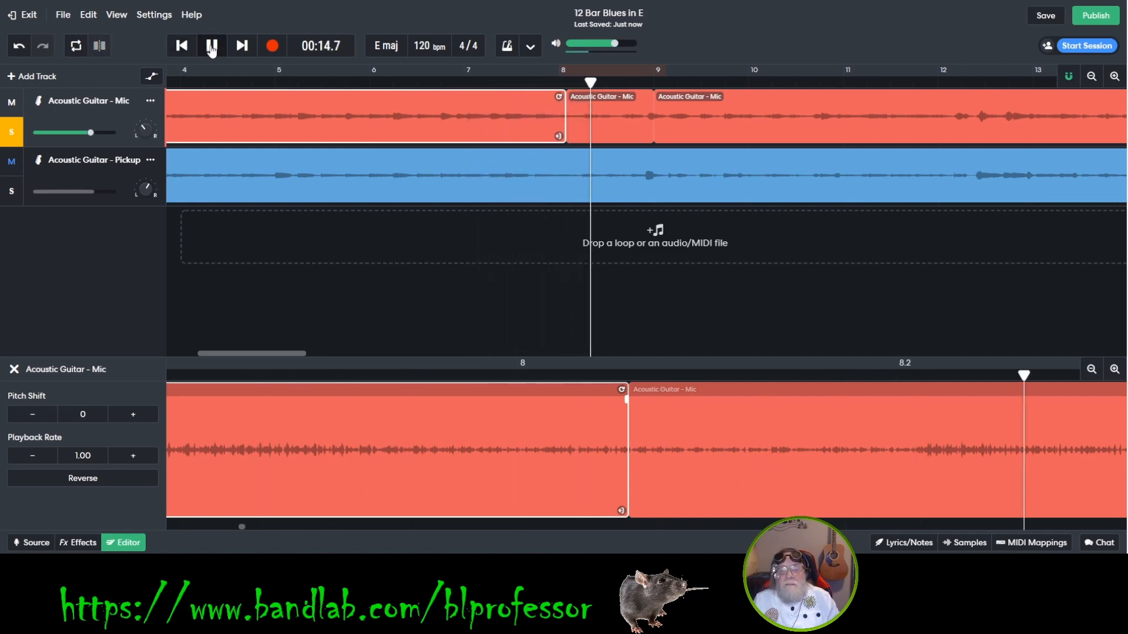
left_click(212, 47)
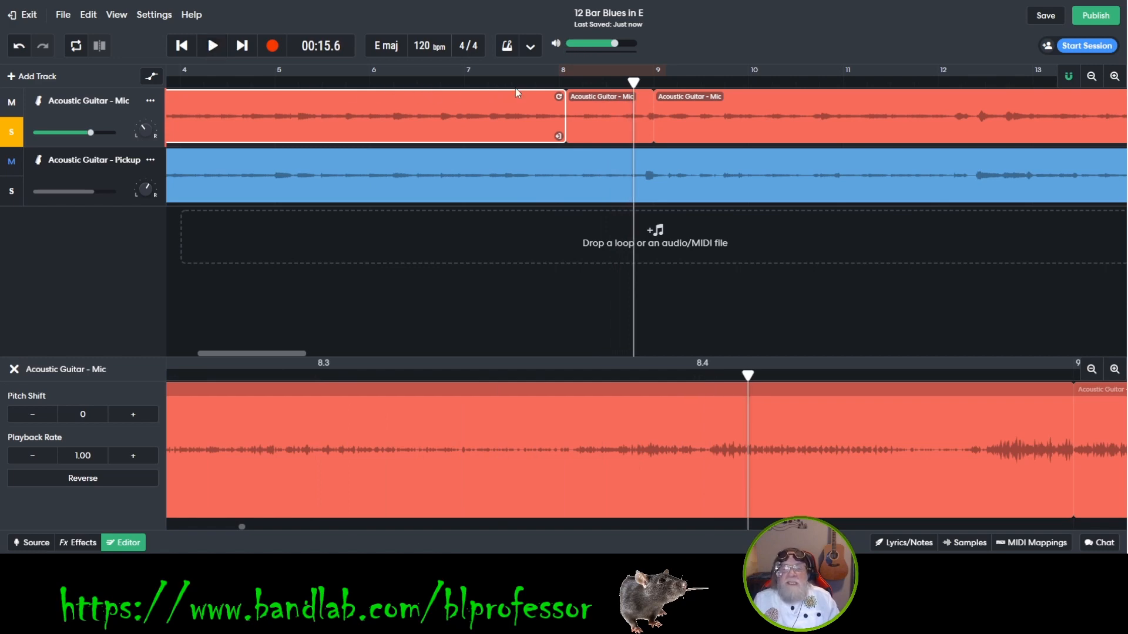
Step: Place the playhead at bar 8 (00:14.0) and extend the pasted Mic region's start back to it
left_click(534, 85)
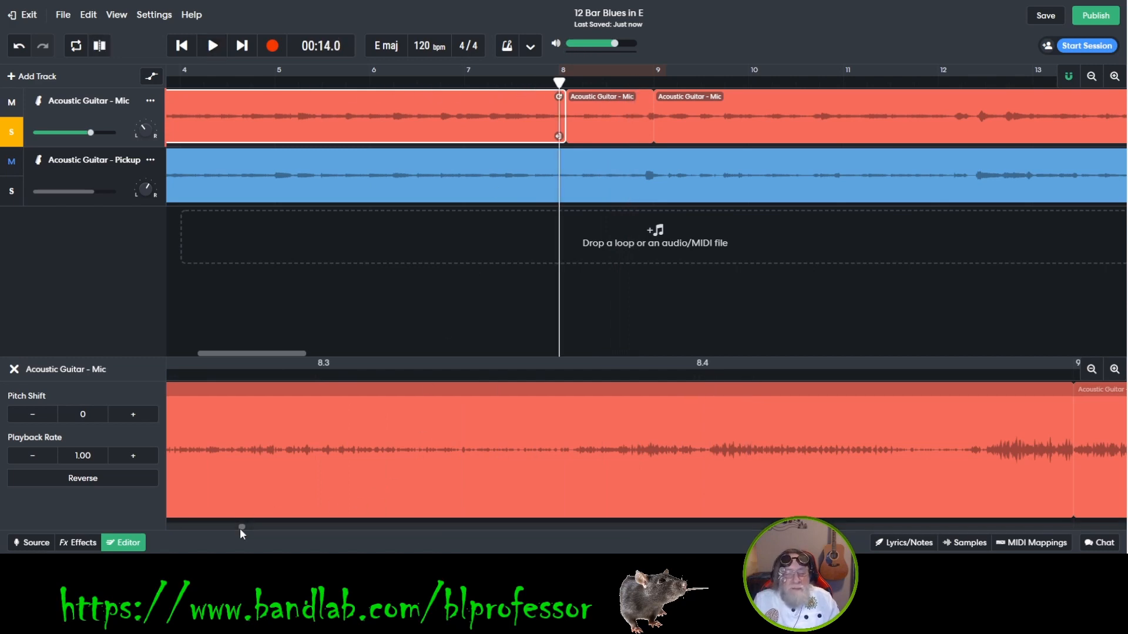
left_click_drag(239, 529, 241, 530)
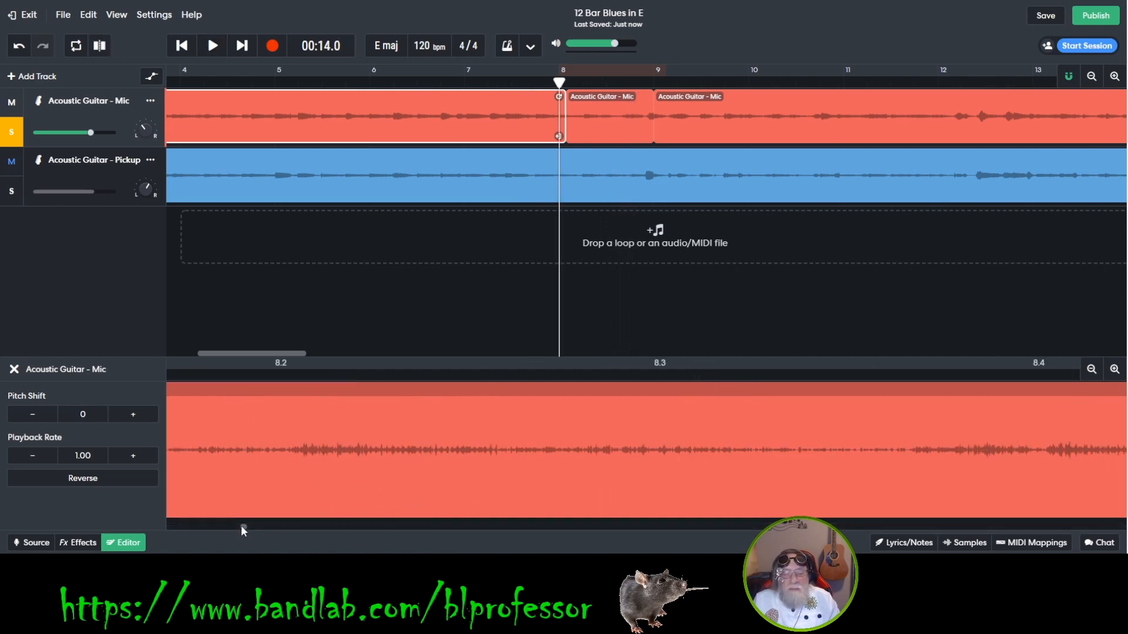
left_click(224, 526)
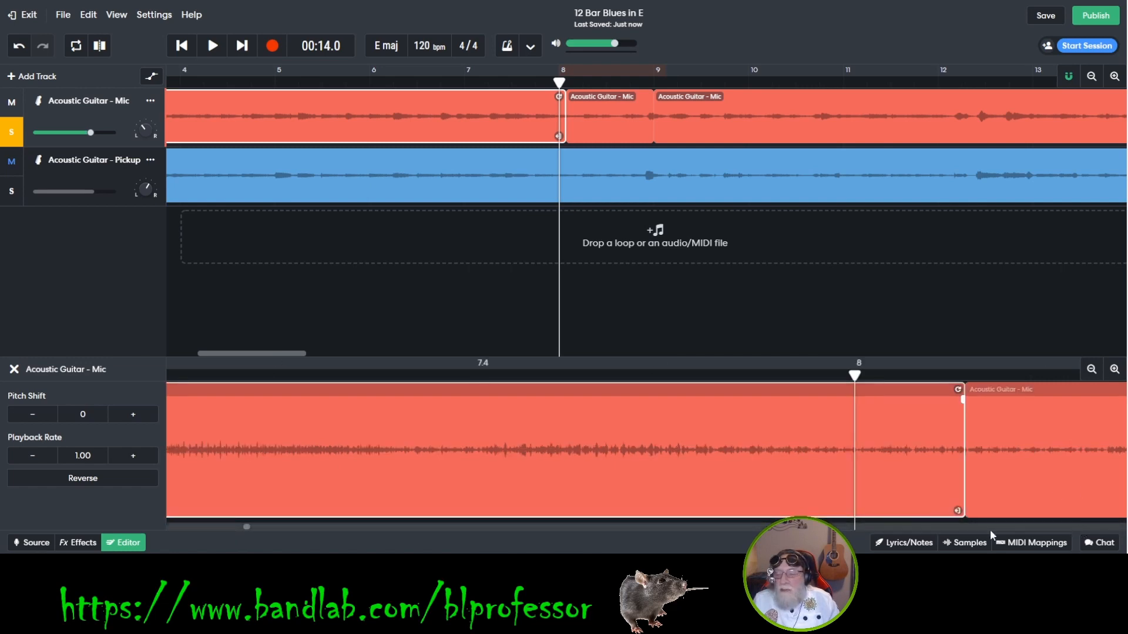
left_click_drag(248, 528, 250, 528)
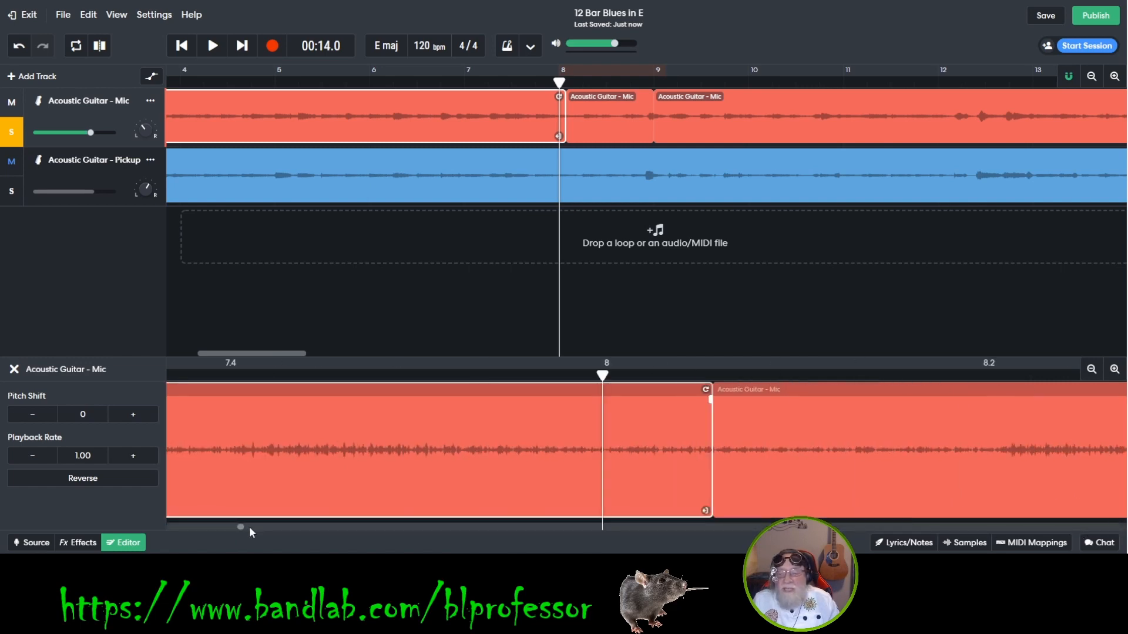
left_click(772, 489)
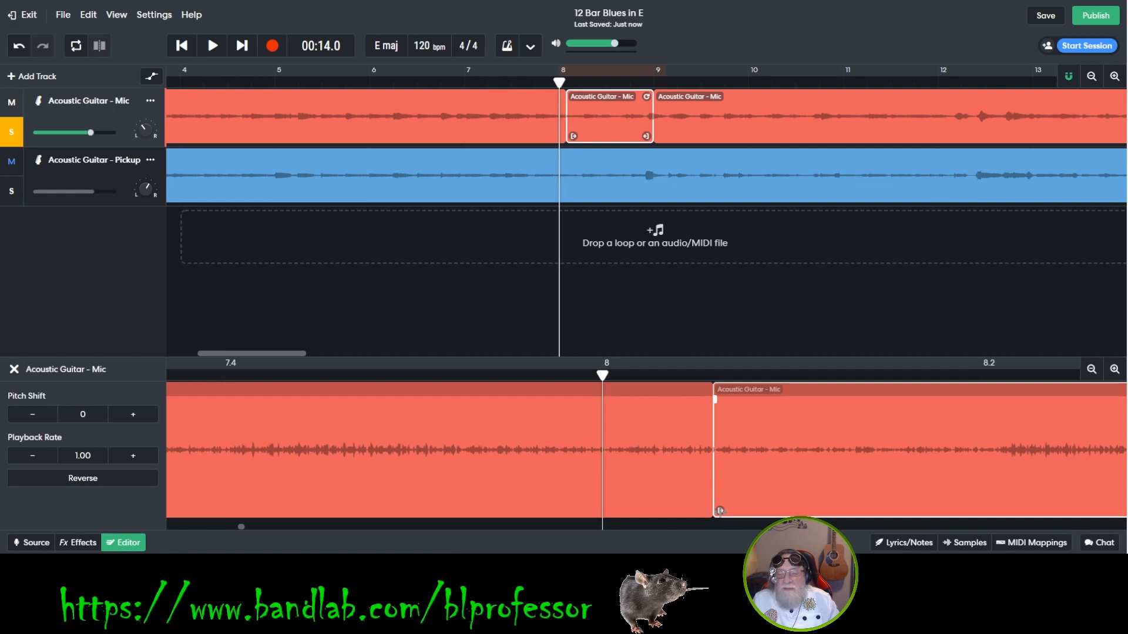
left_click_drag(720, 510, 609, 510)
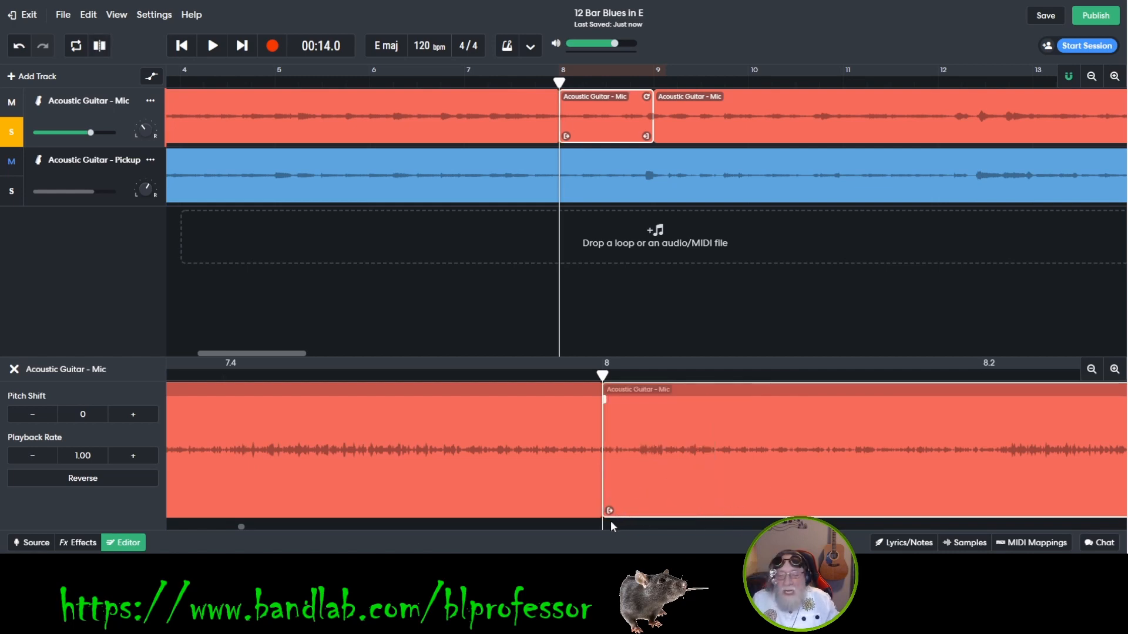
Step: Trim the pasted Mic region's start to about beat 8.2 and extend the preceding region's end to meet it
left_click_drag(609, 511, 999, 511)
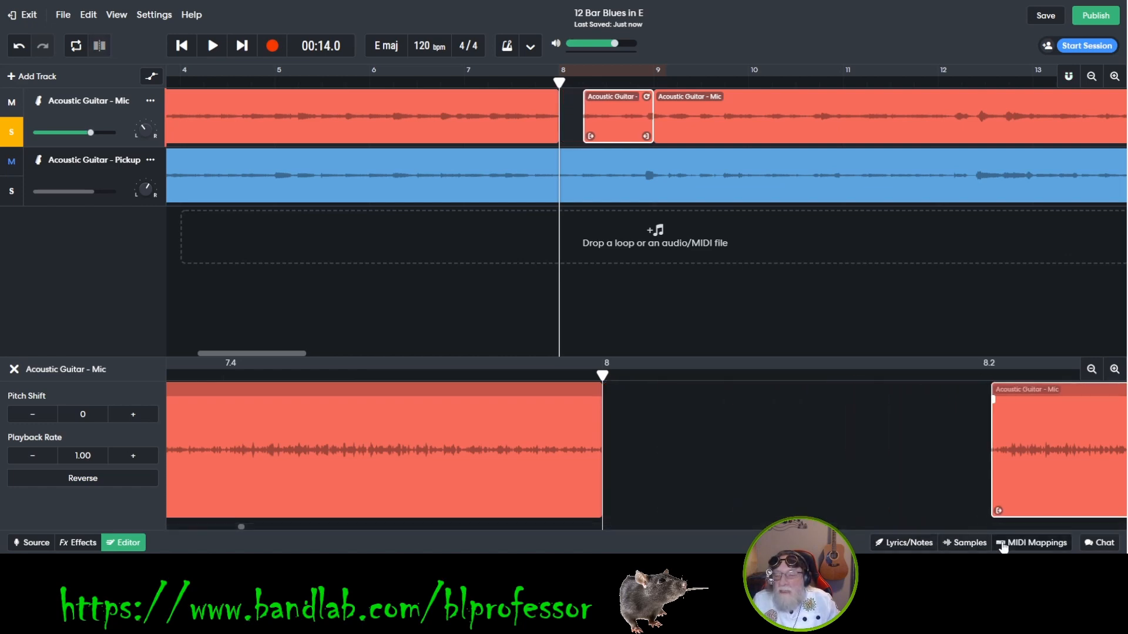
left_click(545, 492)
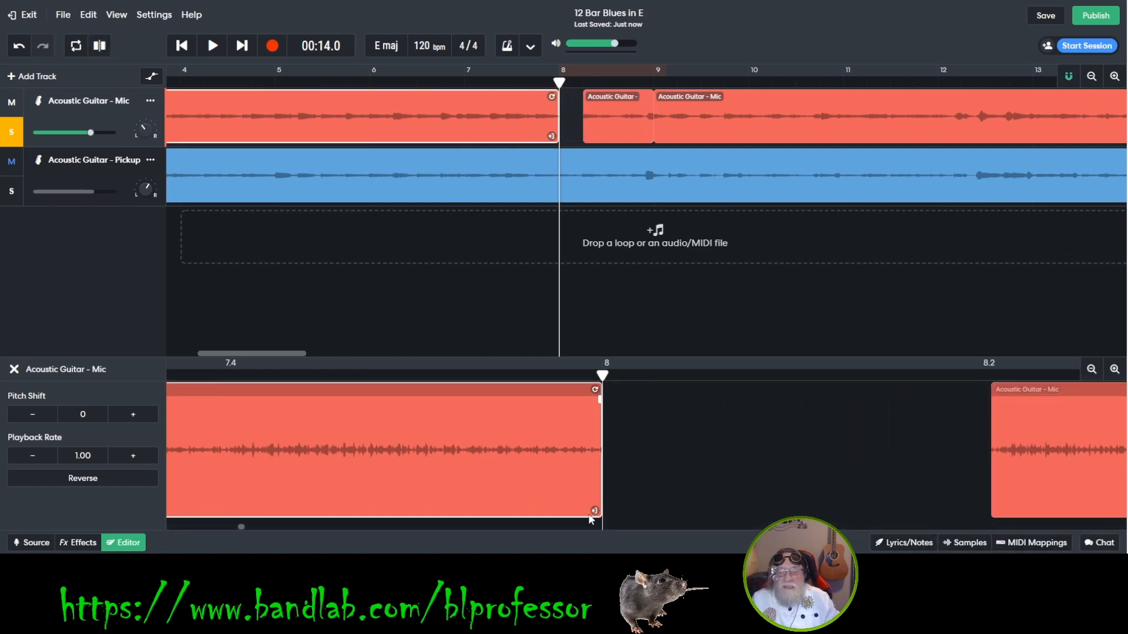
key("space")
key("space")
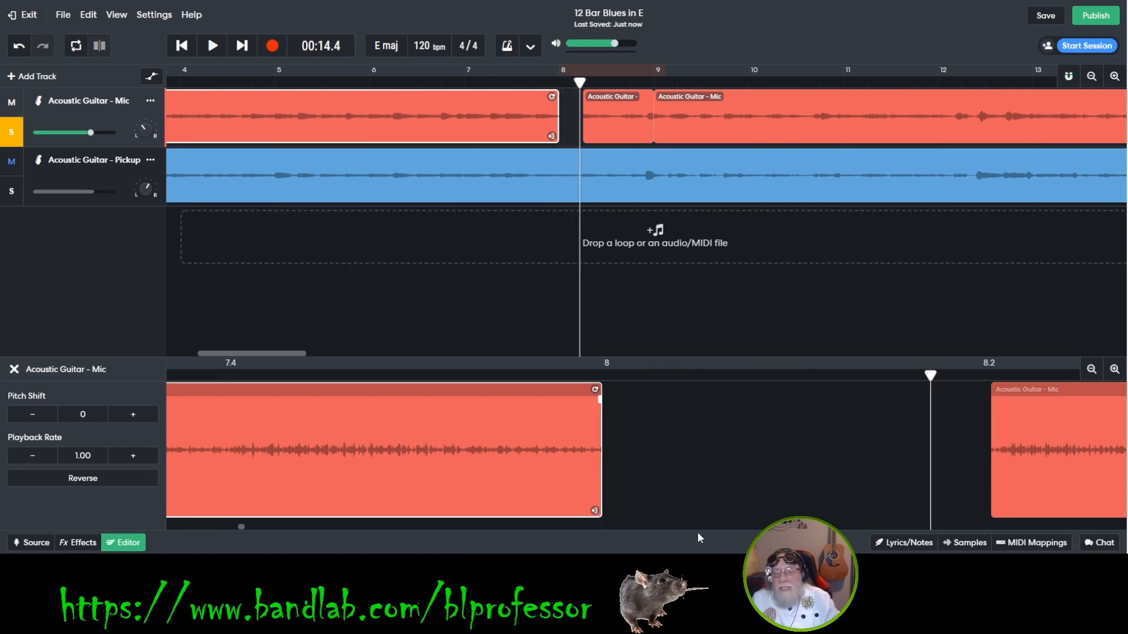
left_click_drag(604, 520, 1001, 546)
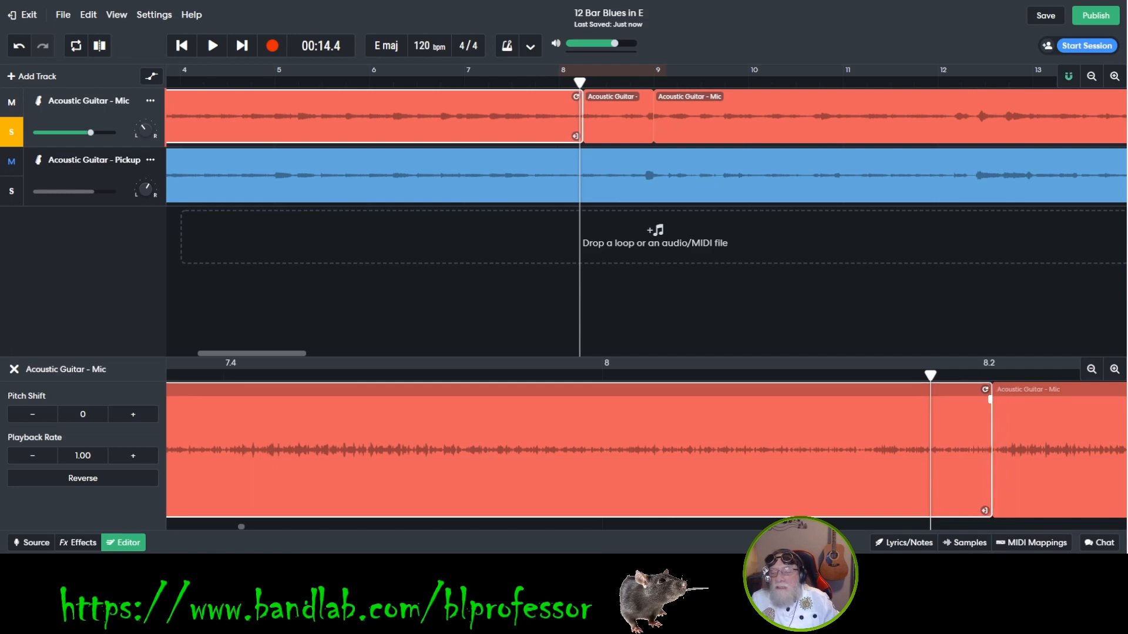
Step: Audition the join near beat 8.2 from bar 8 and again from bar 7, and turn off the Mic track's solo
left_click(518, 84)
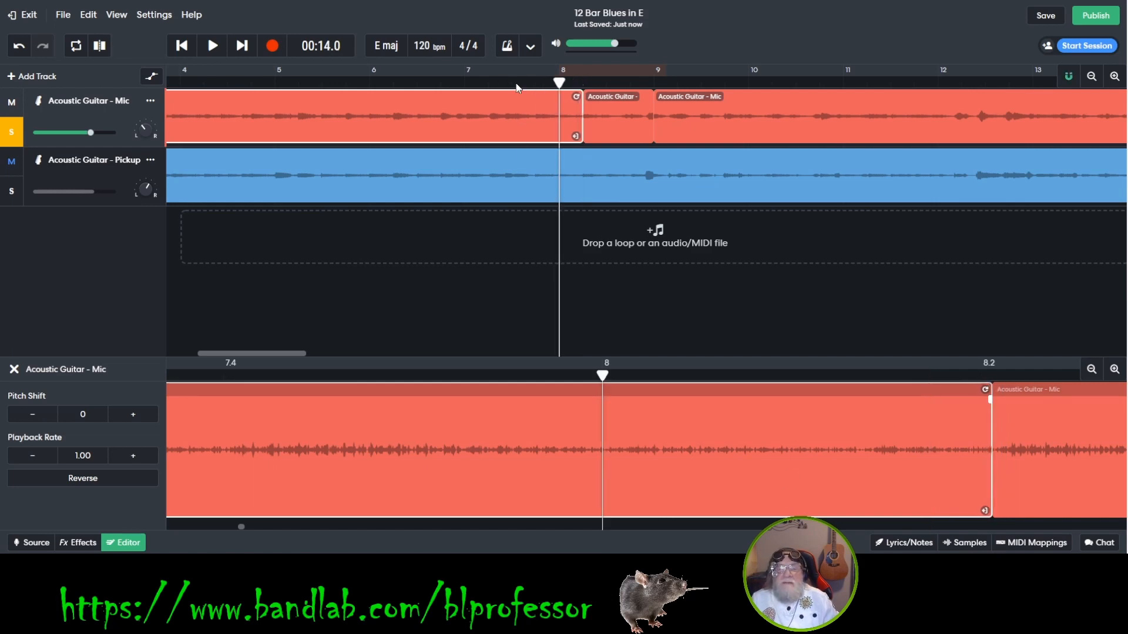
left_click(213, 46)
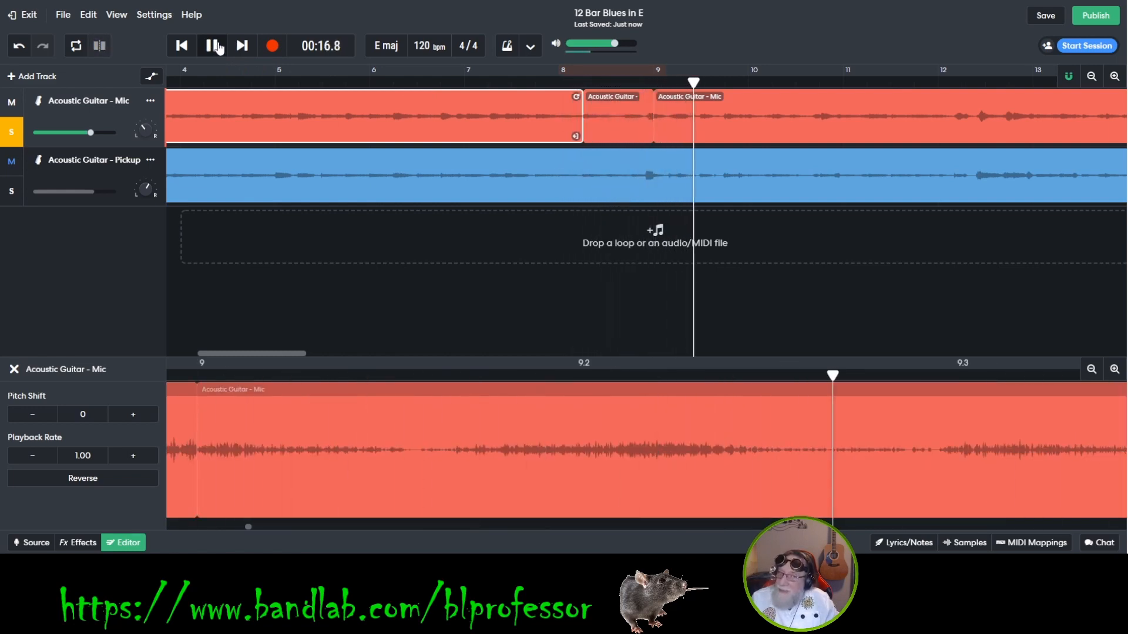
left_click(213, 46)
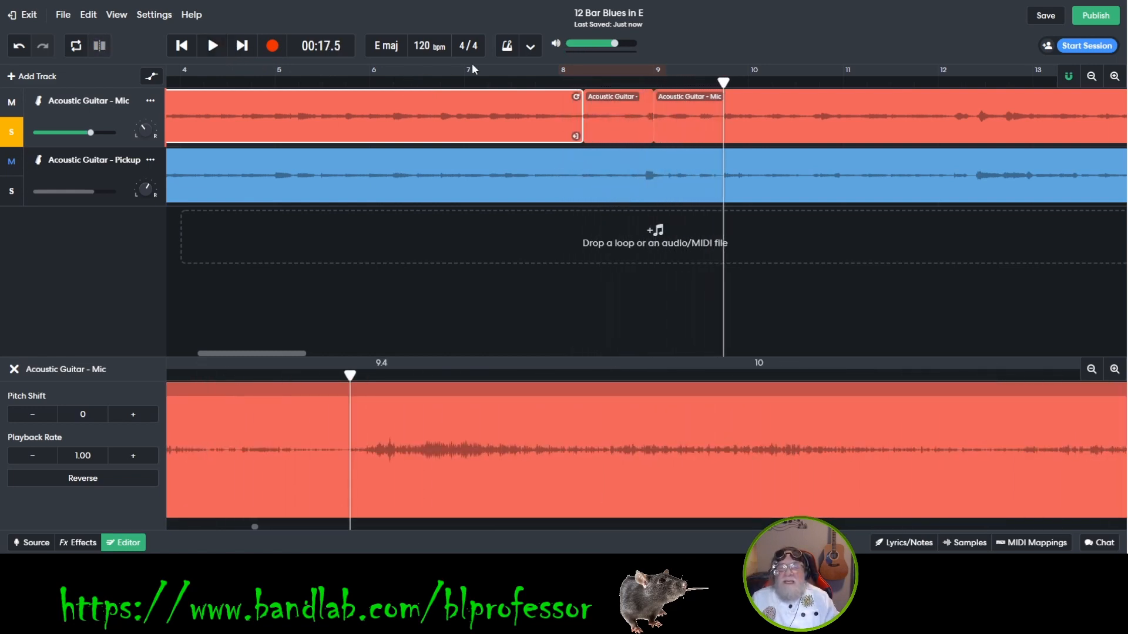
left_click(496, 82)
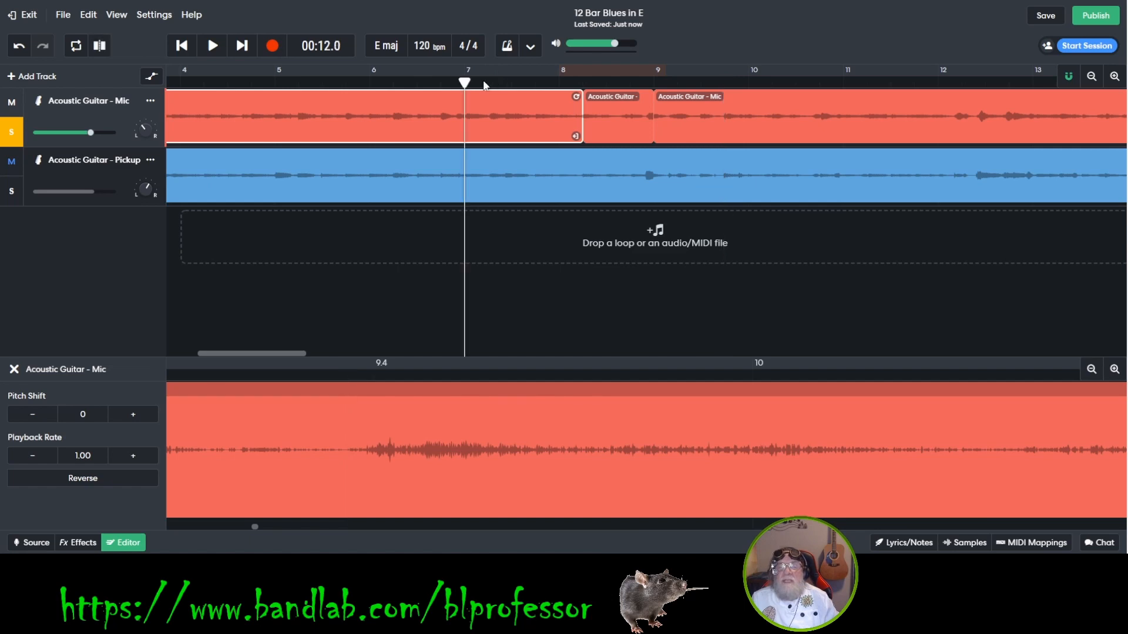
left_click(211, 46)
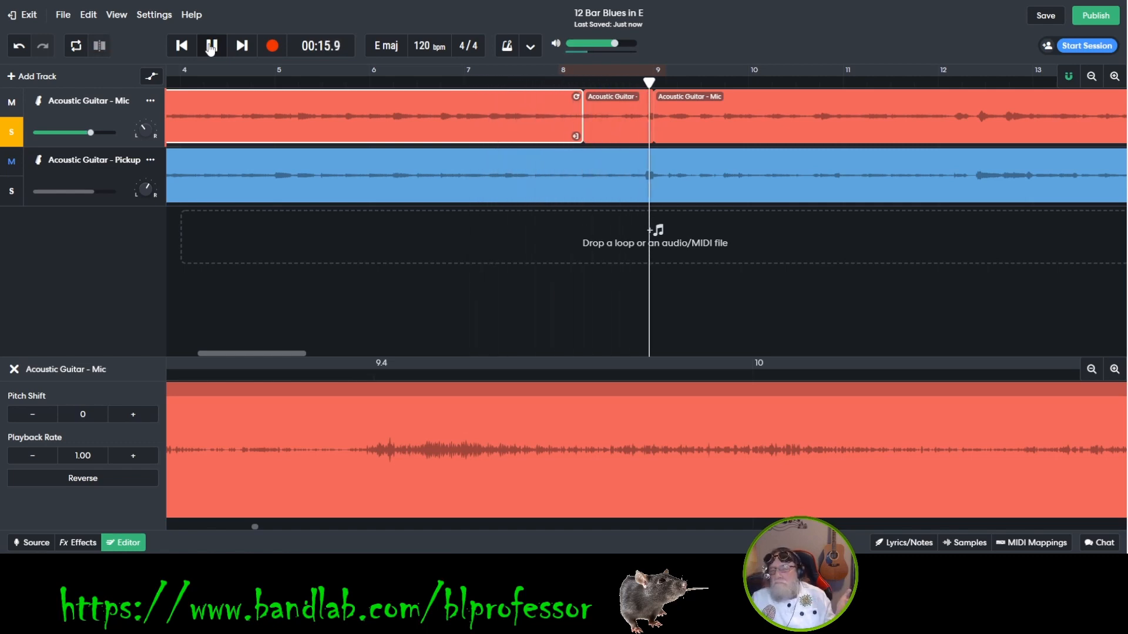
left_click(210, 47)
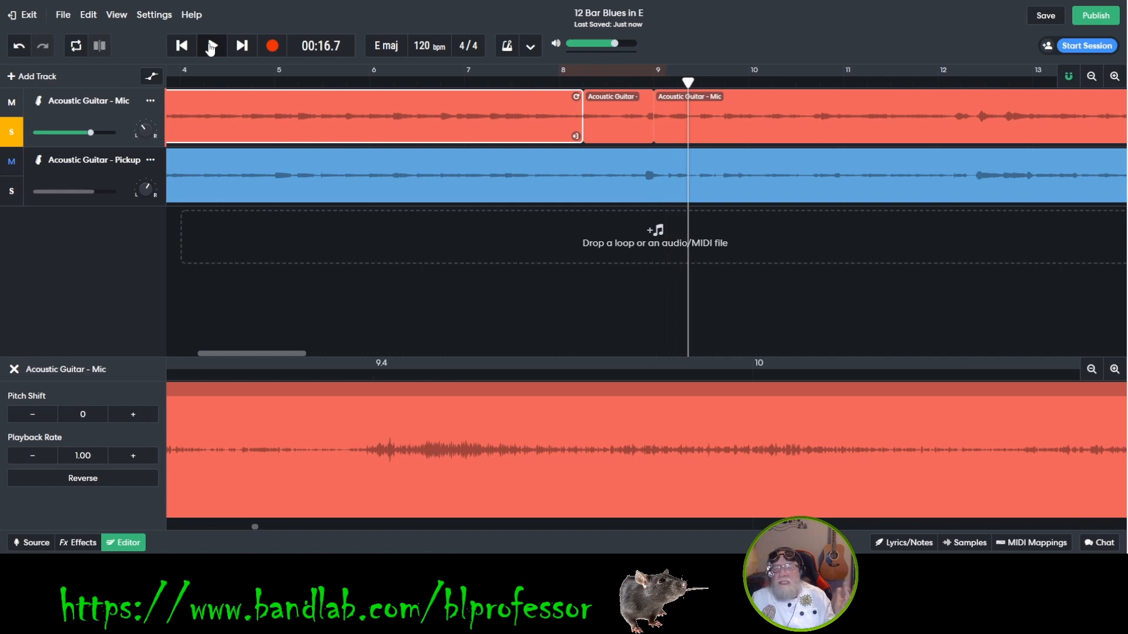
left_click(8, 141)
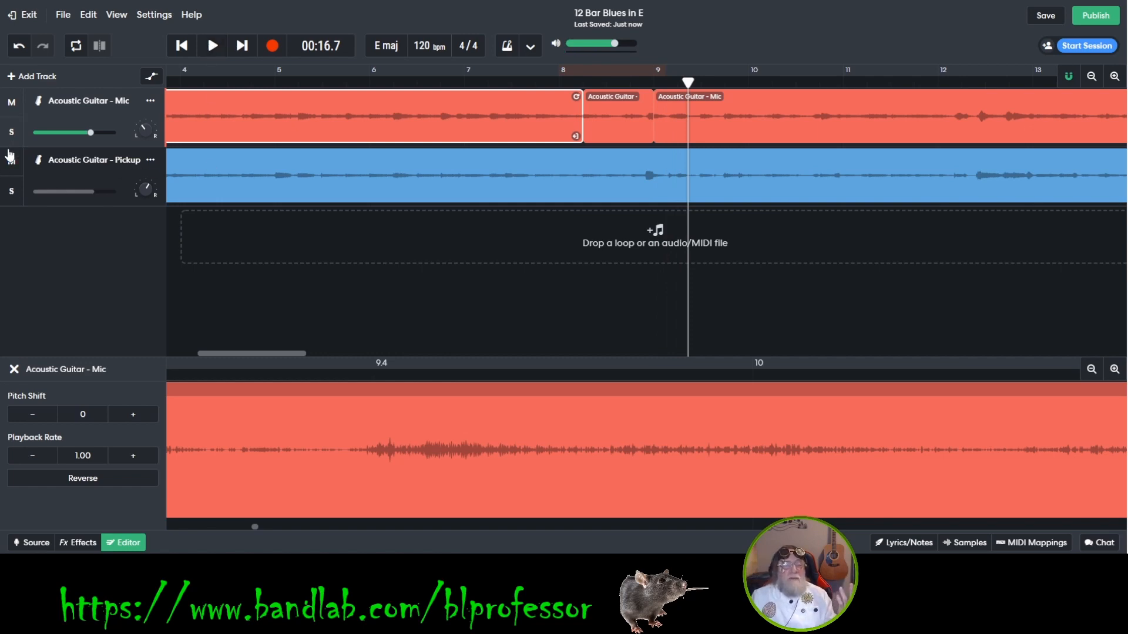
Step: Slice the Acoustic Guitar - Pickup region at bar 8 and trim the second part's start to bar 9, leaving a one-bar gap
left_click(116, 186)
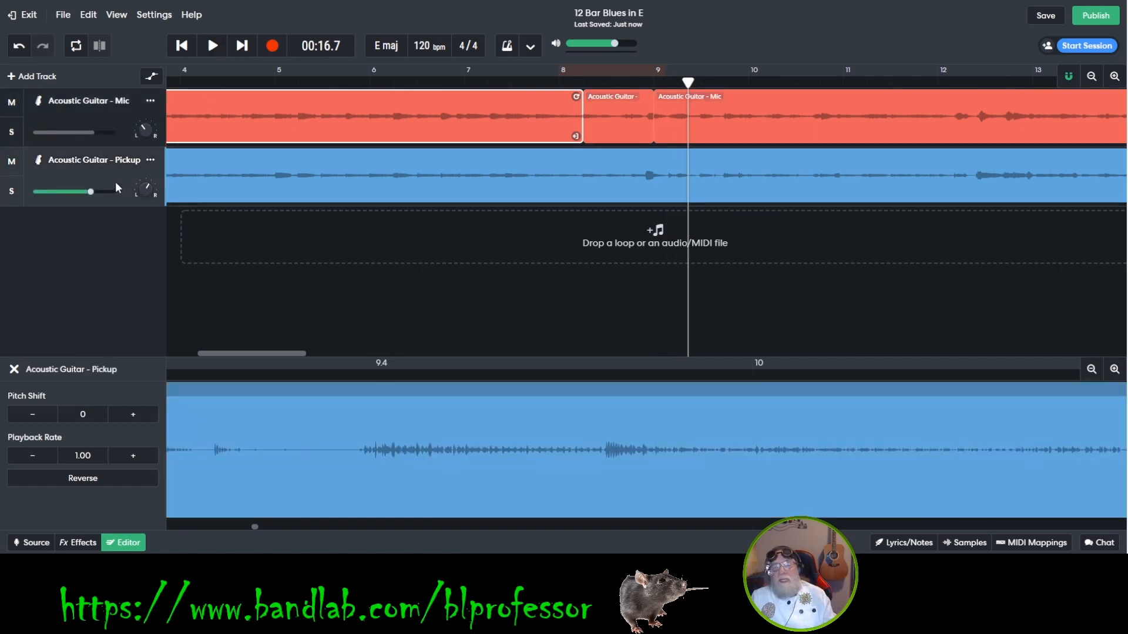
left_click(330, 179)
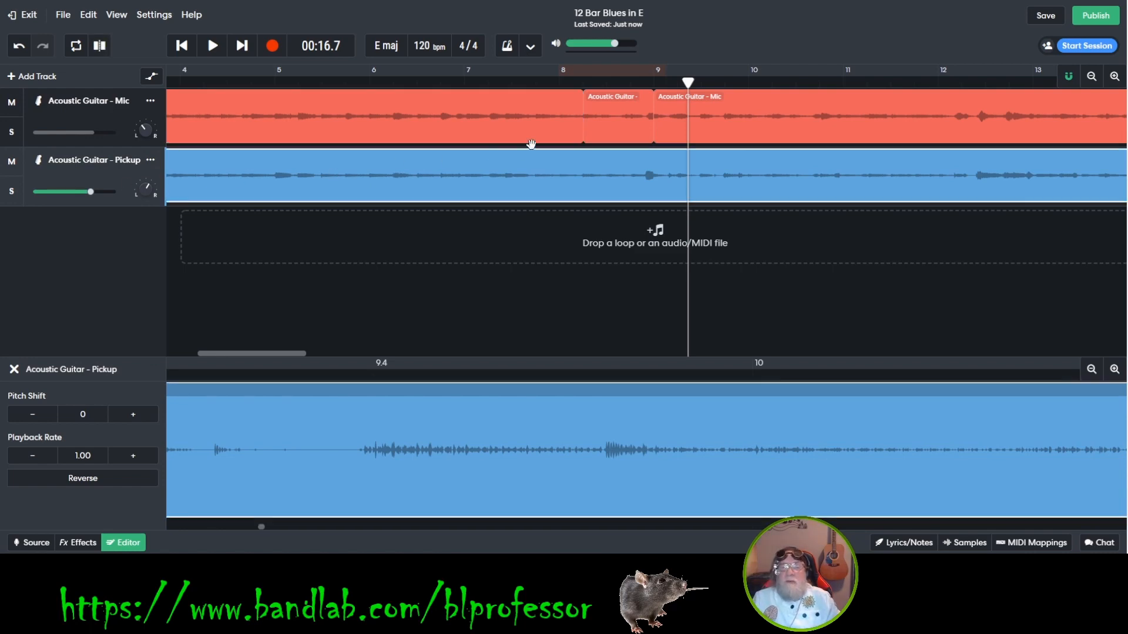
left_click(559, 81)
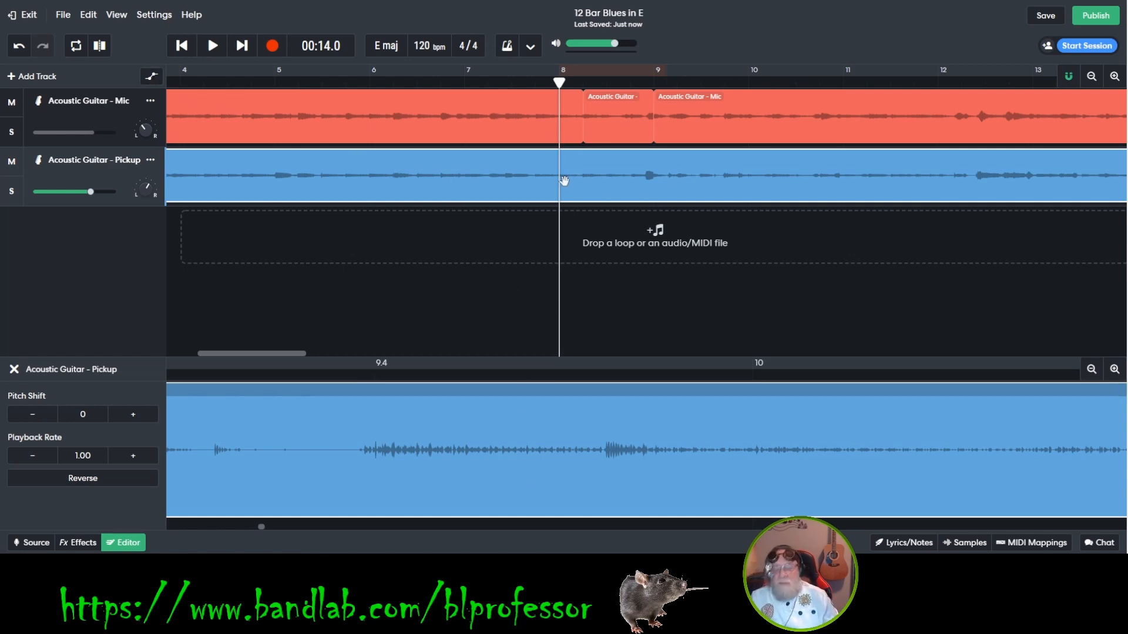
key("s")
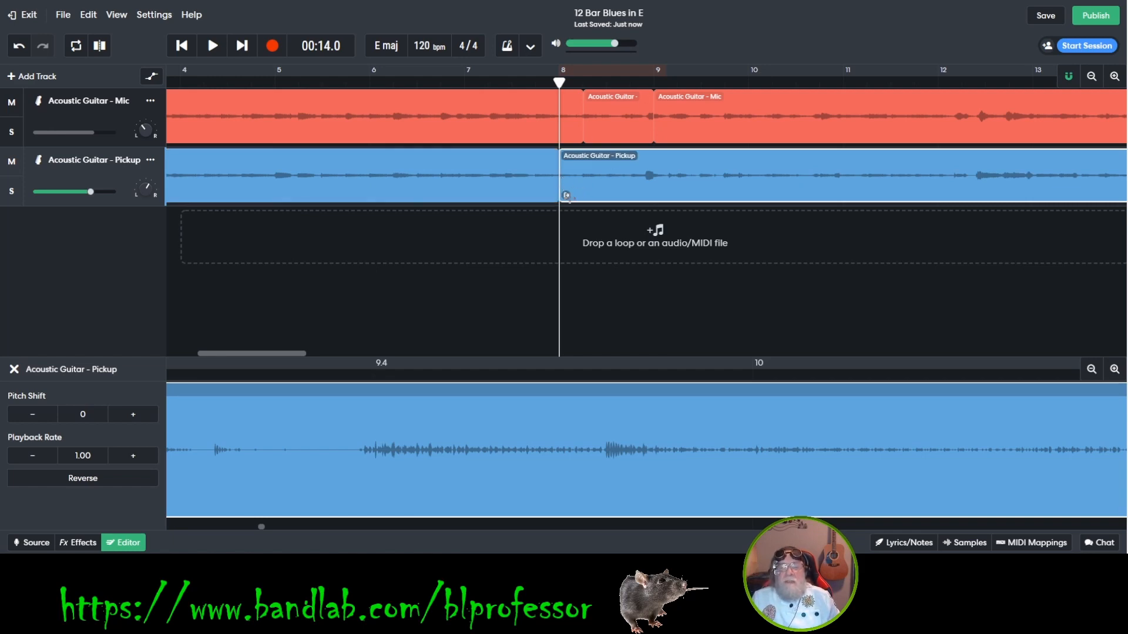
left_click_drag(614, 205, 663, 212)
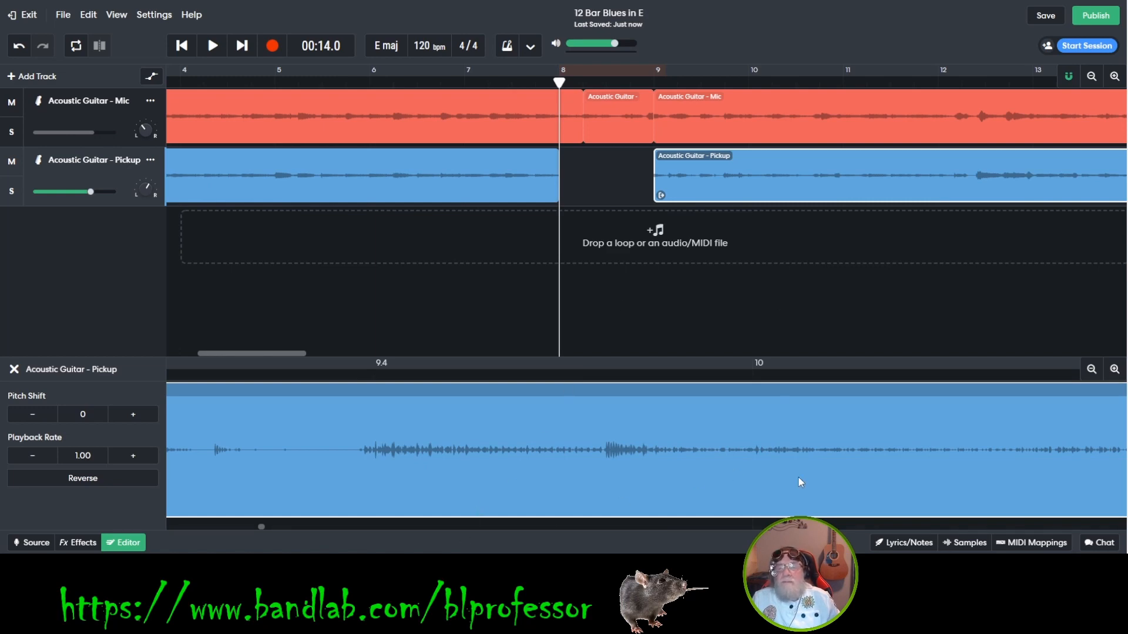
left_click(892, 529)
left_click(891, 528)
left_click(892, 528)
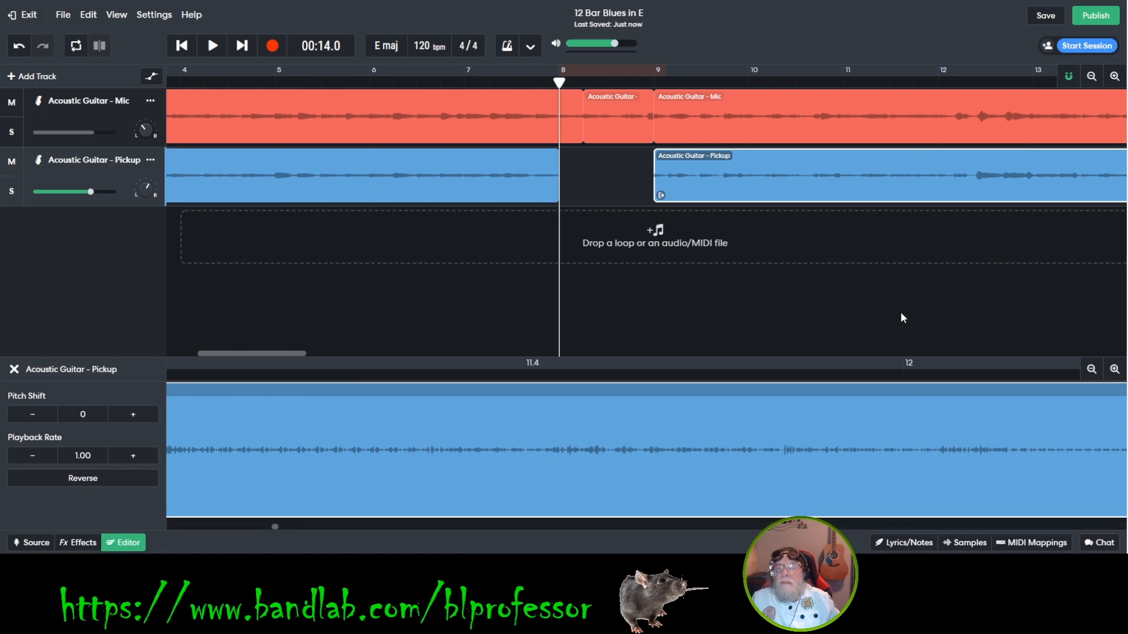
left_click(926, 347)
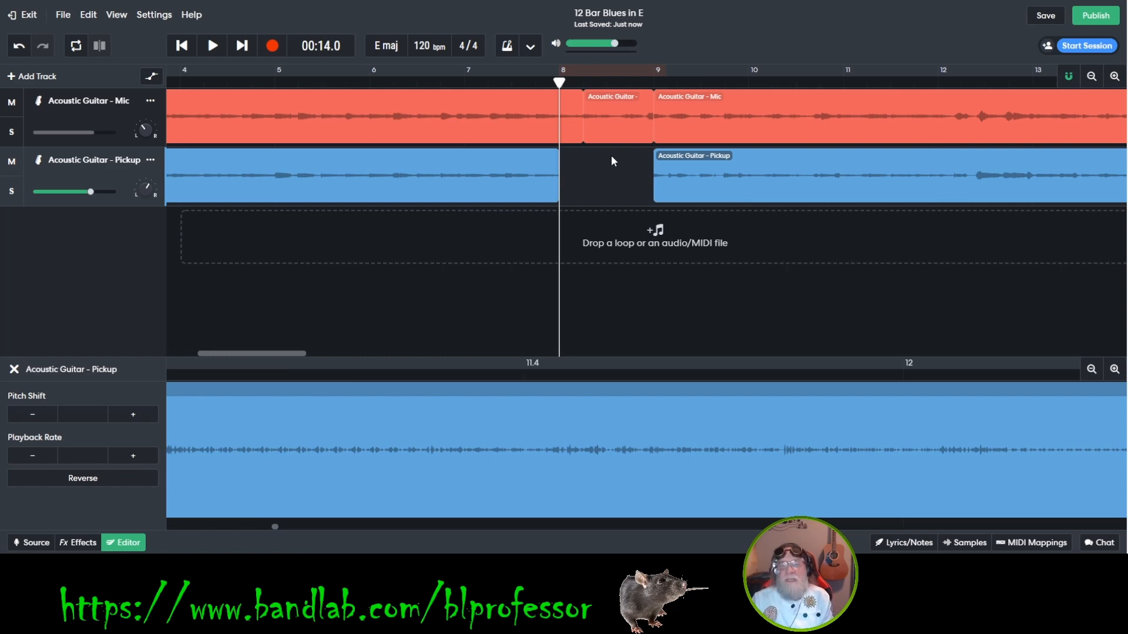
Step: Advance the playhead one bar at a time from bar 8 to bar 20 (00:38.0)
key("Right")
key("Right")
key("Right")
key("Right")
key("Right")
key("Right")
key("Right")
key("Right")
key("Right")
key("Right")
key("Right")
key("Right")
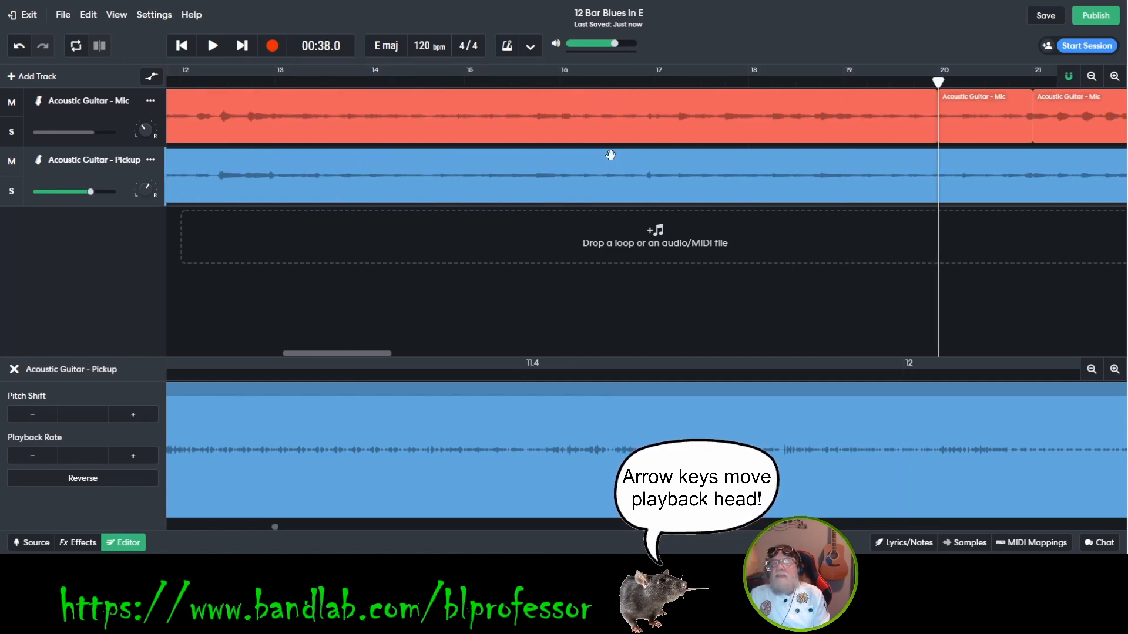
Step: Move the playhead back three bars to bar 17 and return it to bar 20
key("Left")
key("Left")
key("Left")
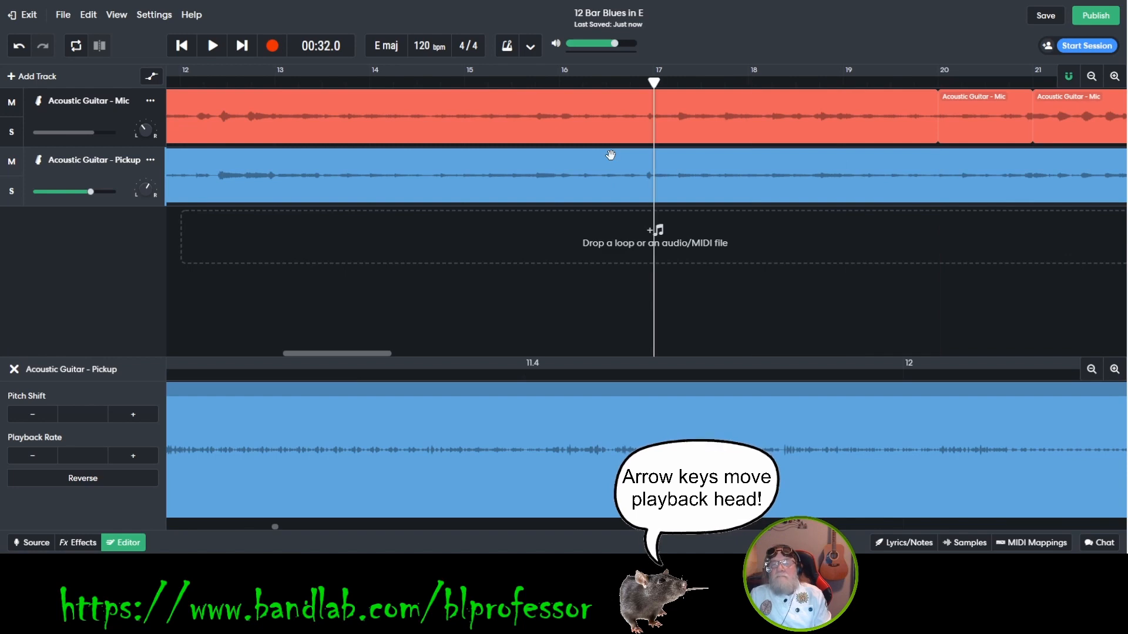
key("Right")
key("Right")
key("Right")
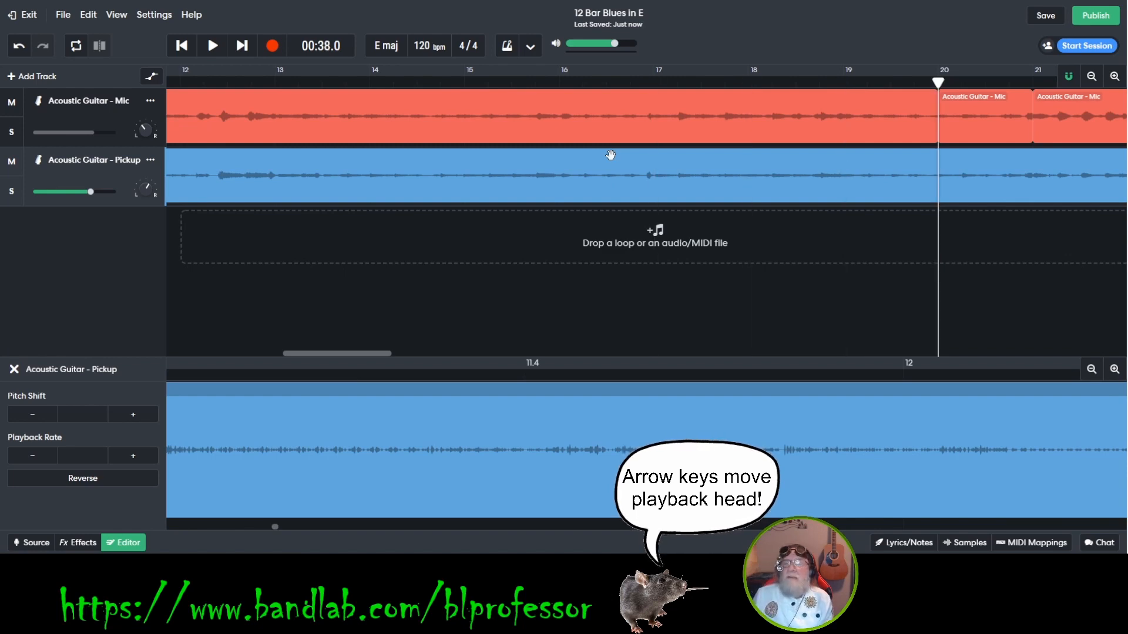
Step: Slice the Acoustic Guitar - Pickup region at bar 20 and again at bar 21 to isolate that bar
left_click(803, 171)
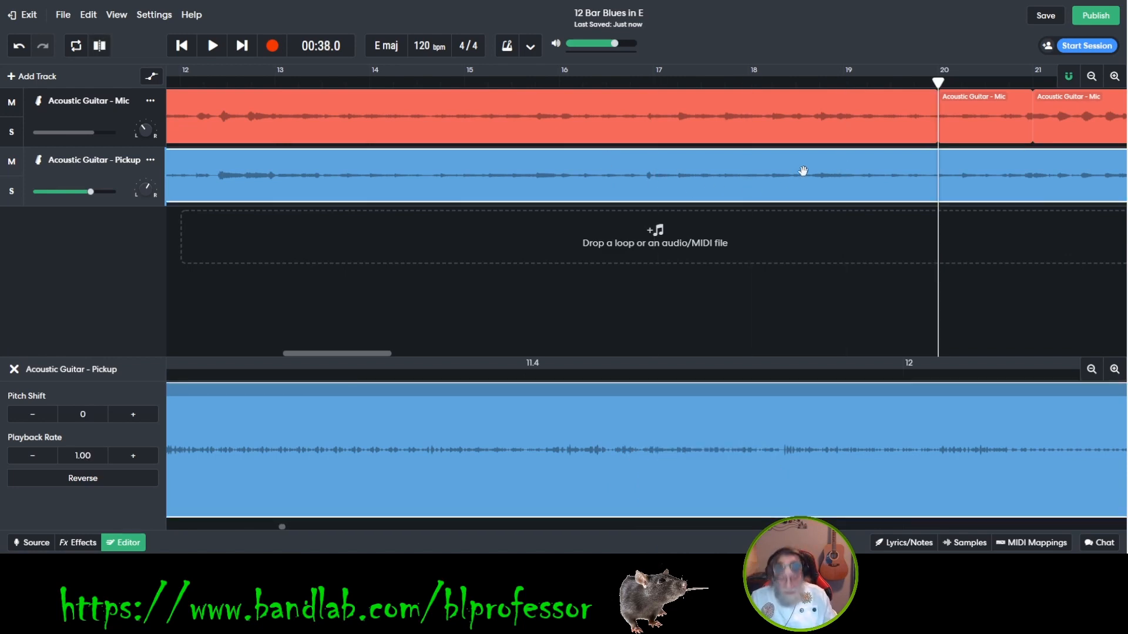
key("ctrl+e")
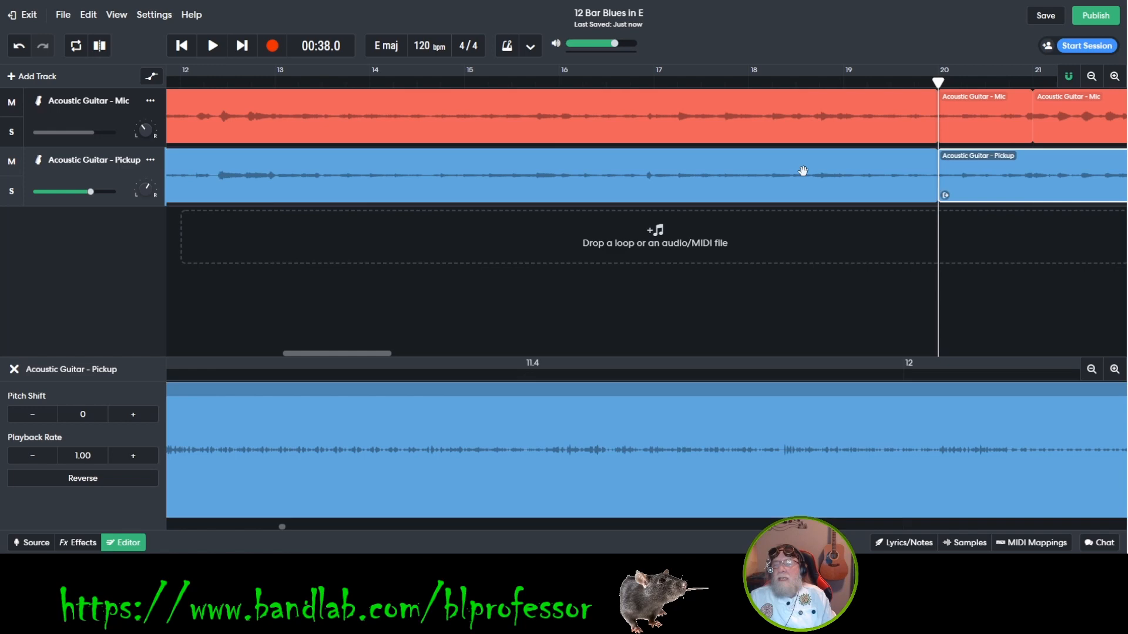
left_click(1031, 81)
key("ctrl+e")
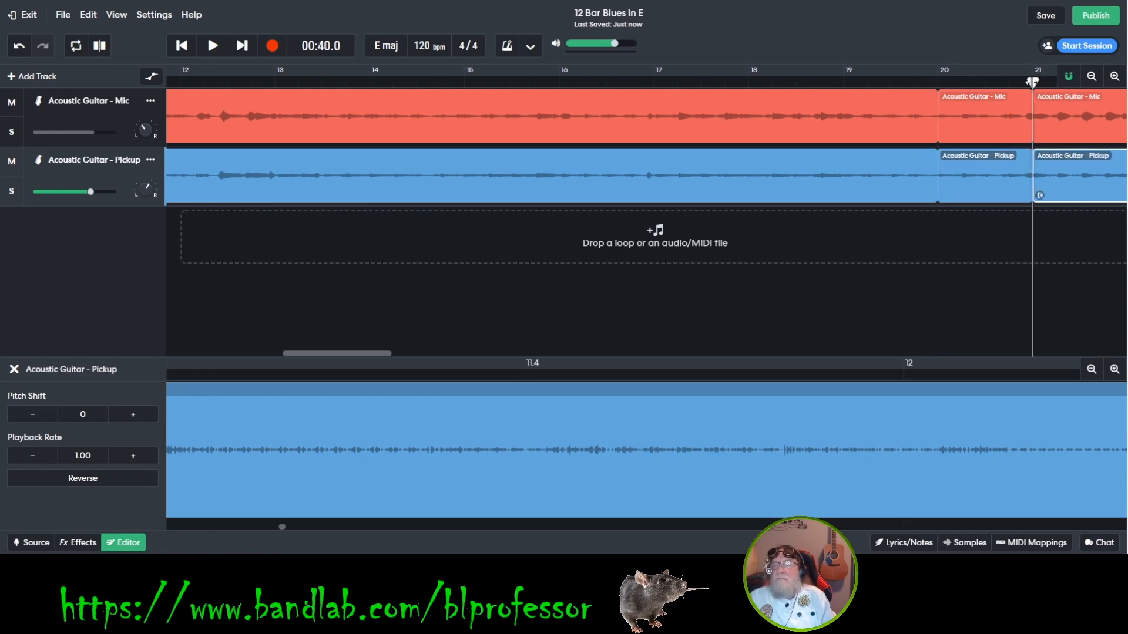
Step: Copy the one-bar Pickup region at bar 20 into the gap at bar 8, leaving the original in place
left_click(1000, 176)
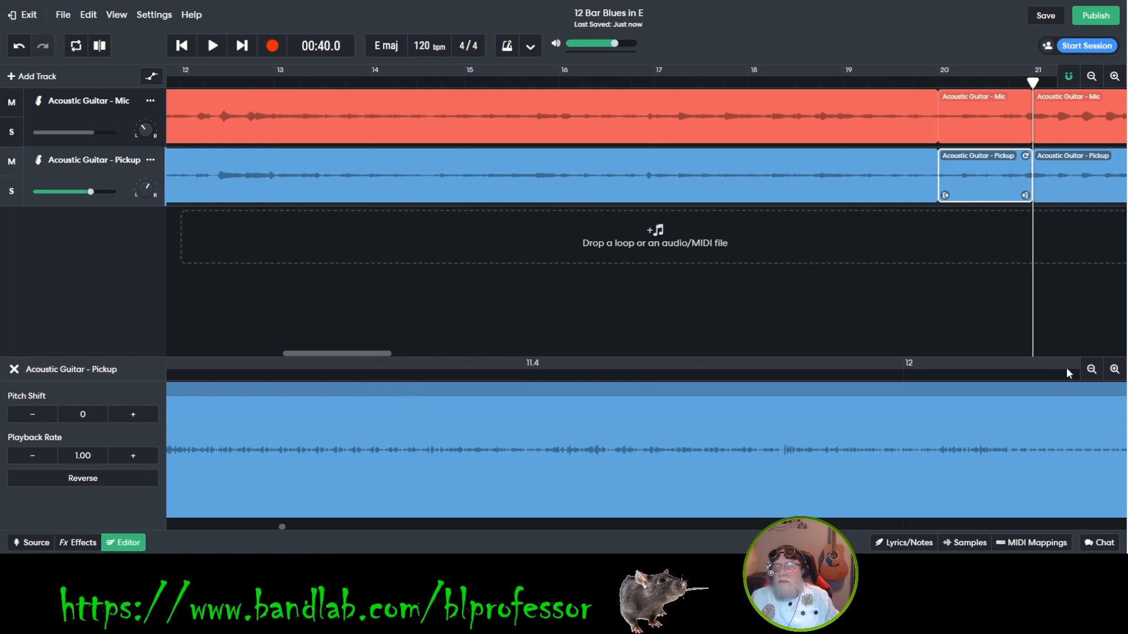
left_click(1090, 369)
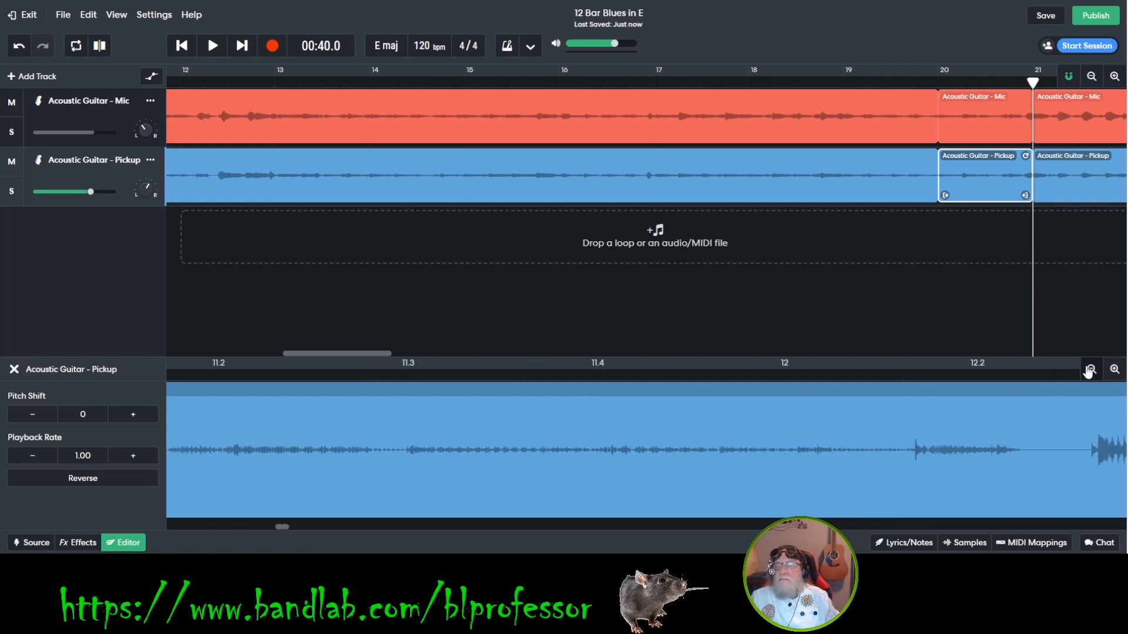
left_click(1090, 370)
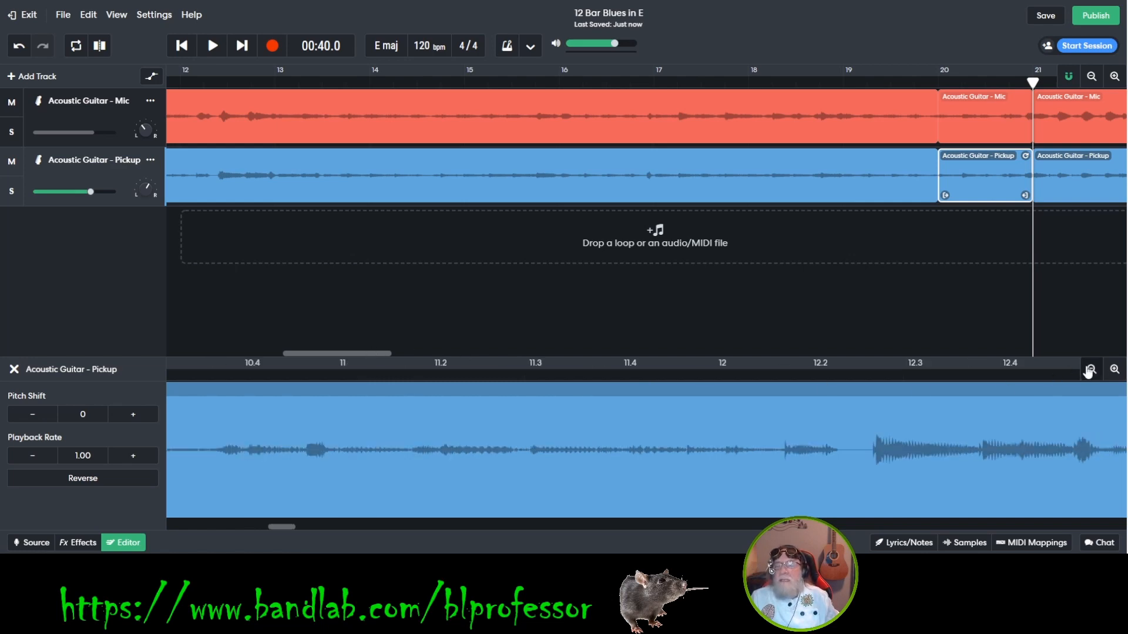
left_click(1090, 77)
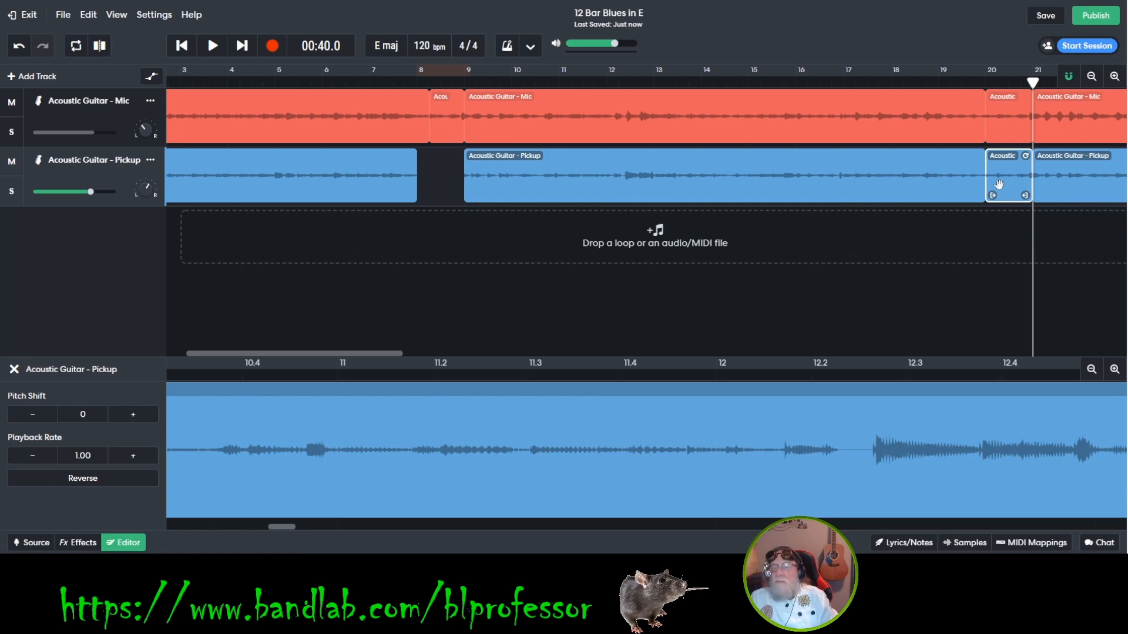
left_click_drag(999, 184, 418, 190)
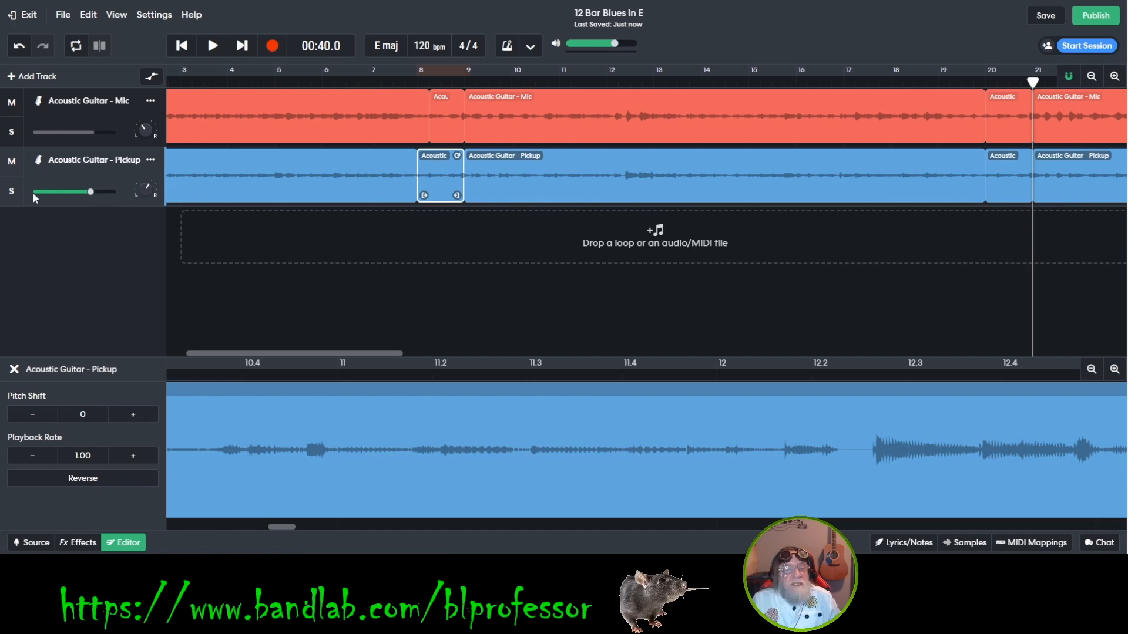
Step: Solo the Acoustic Guitar - Pickup track and audition the replaced bar 8, starting midway through bar 6
left_click(18, 194)
left_click(348, 83)
left_click(212, 46)
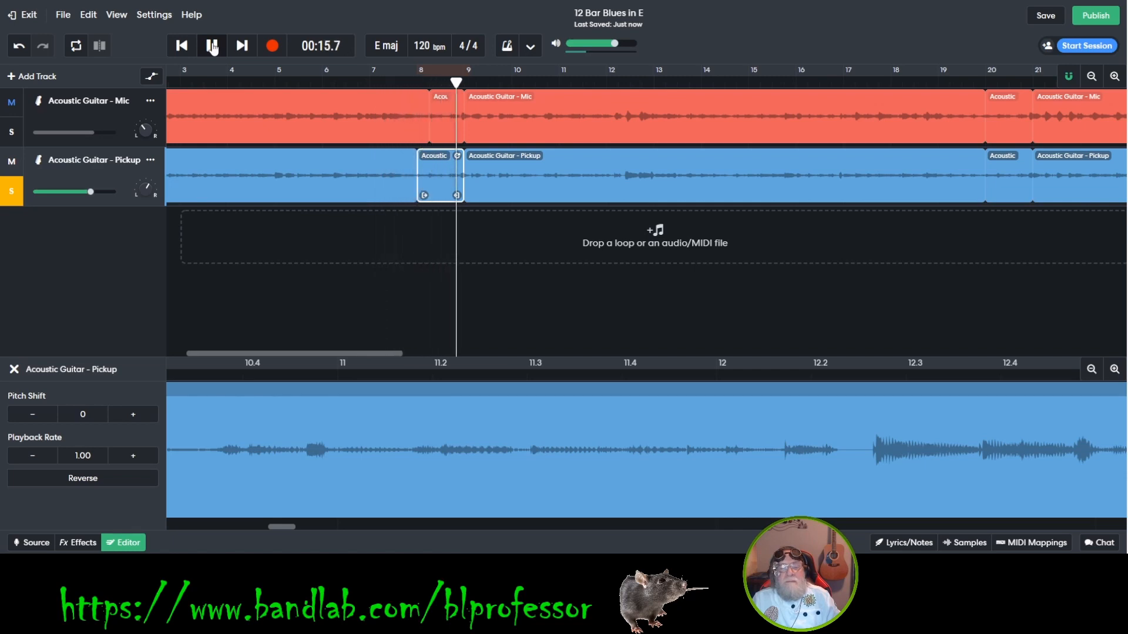
left_click(212, 46)
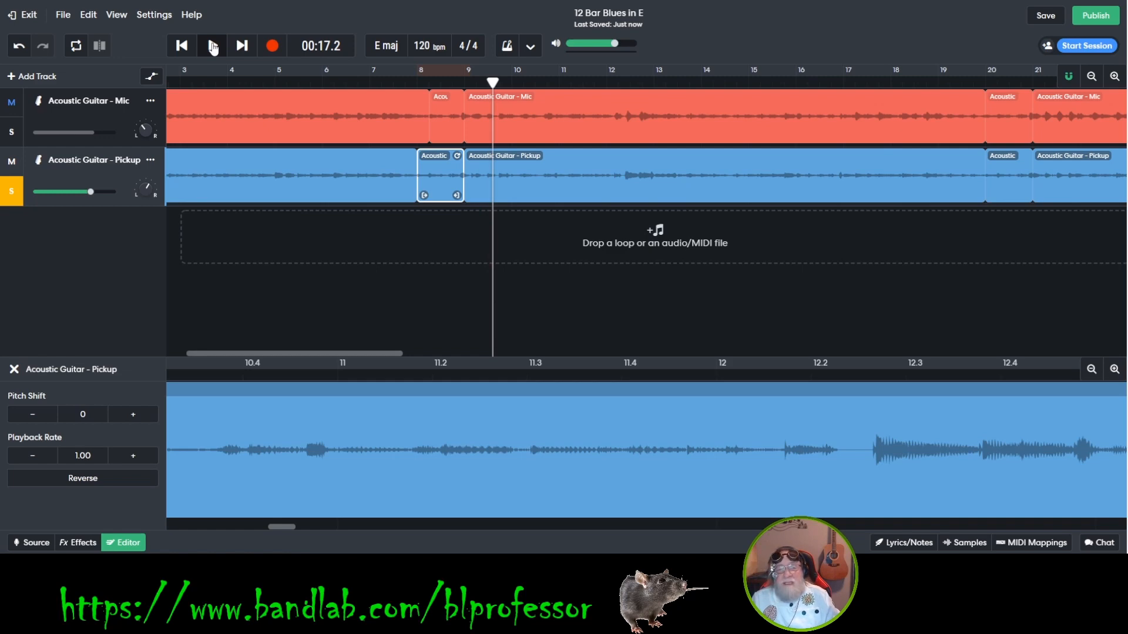
Step: Turn off the Pickup track's solo and audition both tracks together from bar 7 until past bar 9
left_click(1114, 77)
left_click(1114, 76)
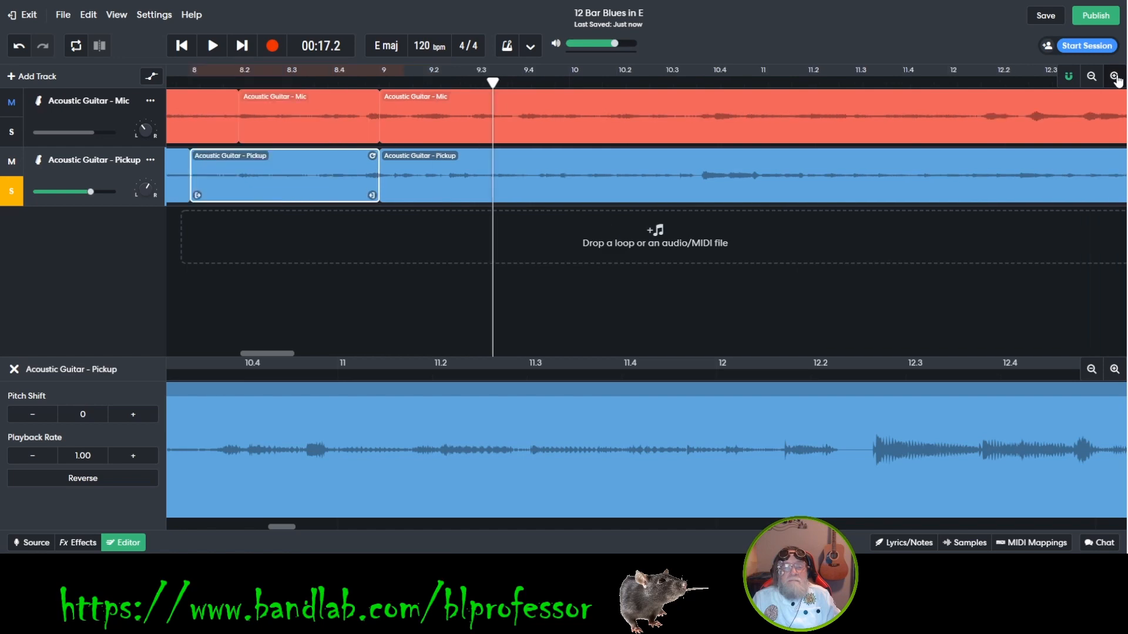
left_click_drag(274, 527, 263, 532)
left_click_drag(258, 352, 238, 372)
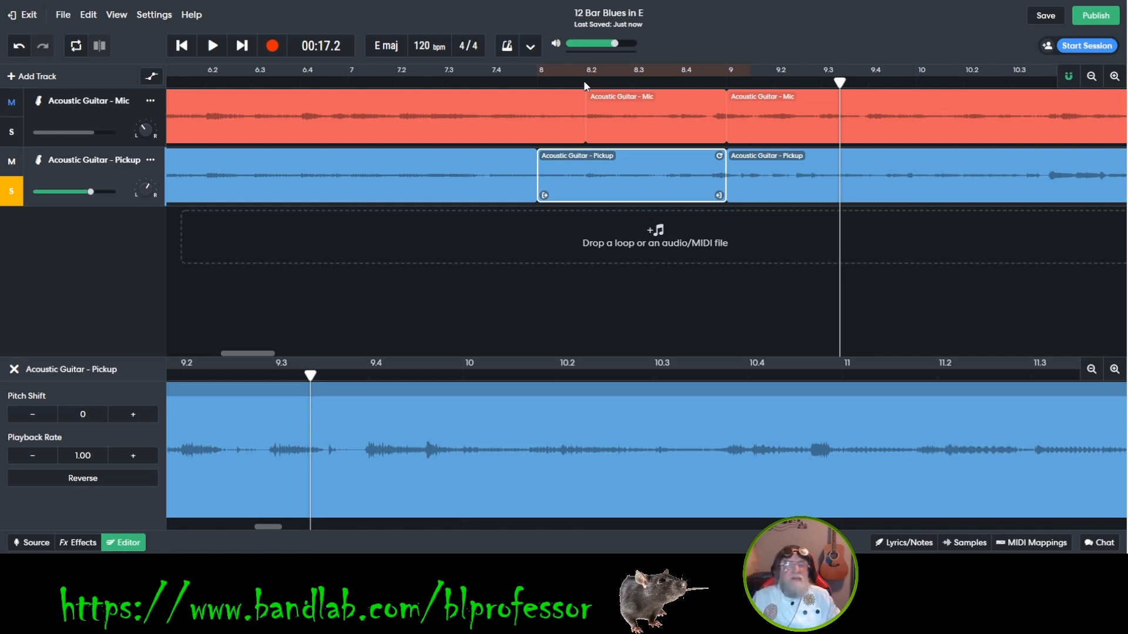
left_click(16, 197)
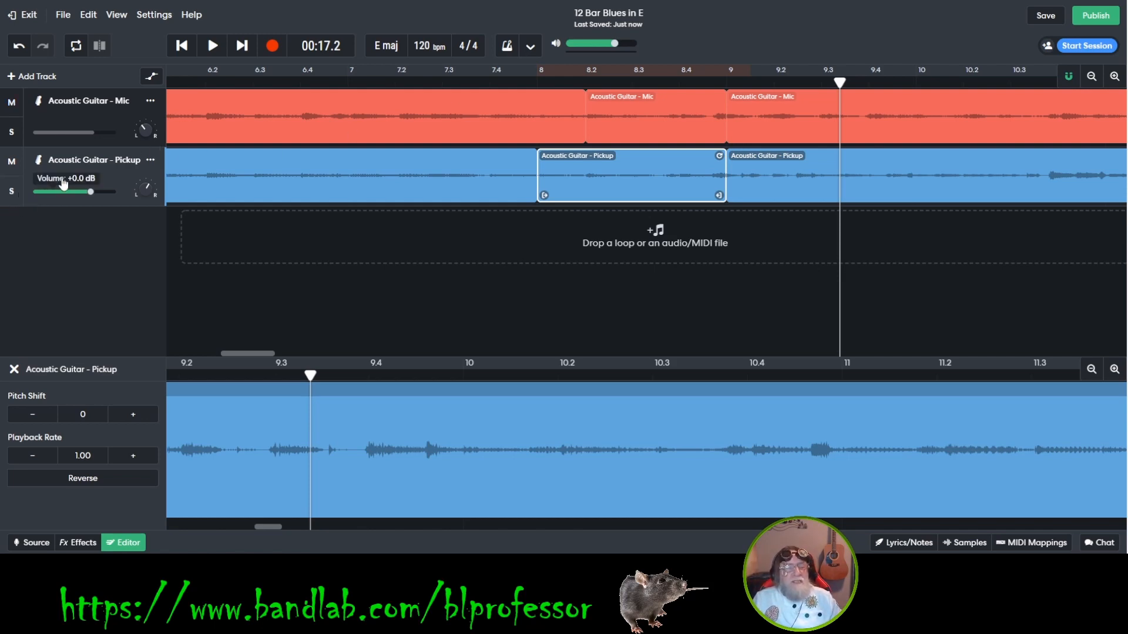
left_click(349, 82)
left_click(215, 50)
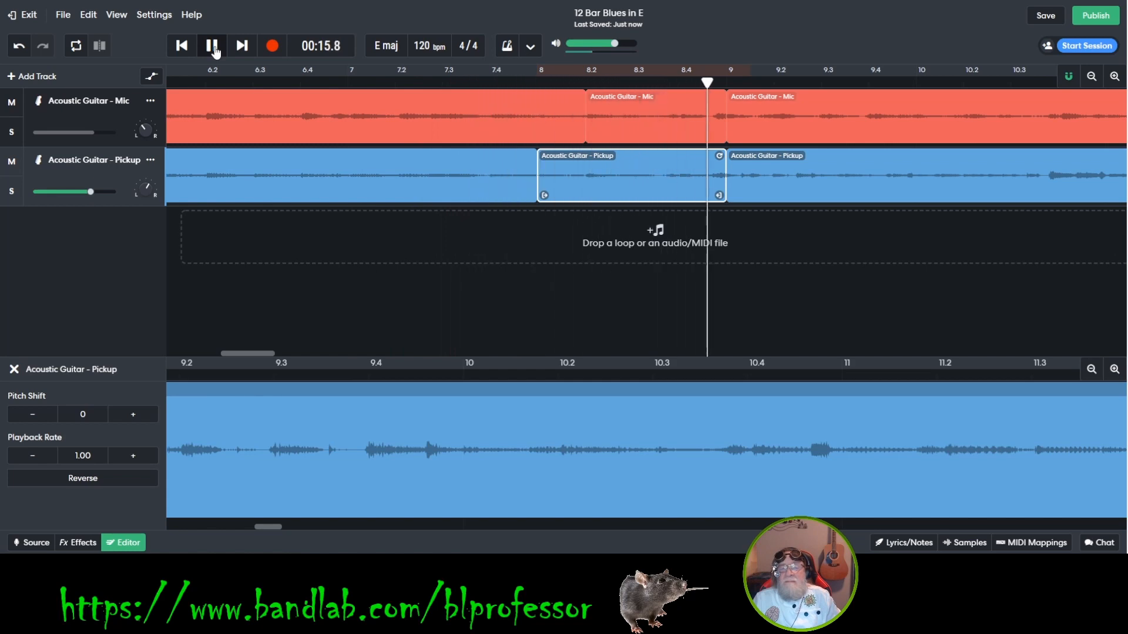
left_click(212, 47)
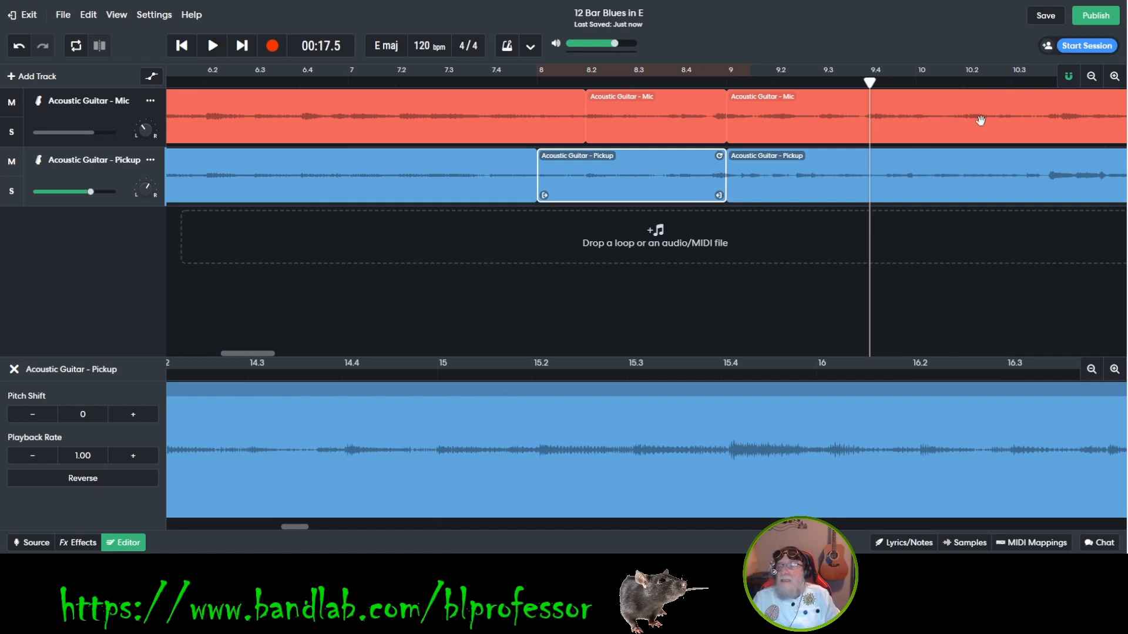
Step: Show the whole project and select Pickup regions one at a time, ending with the long region starting at bar 25
left_click(1094, 78)
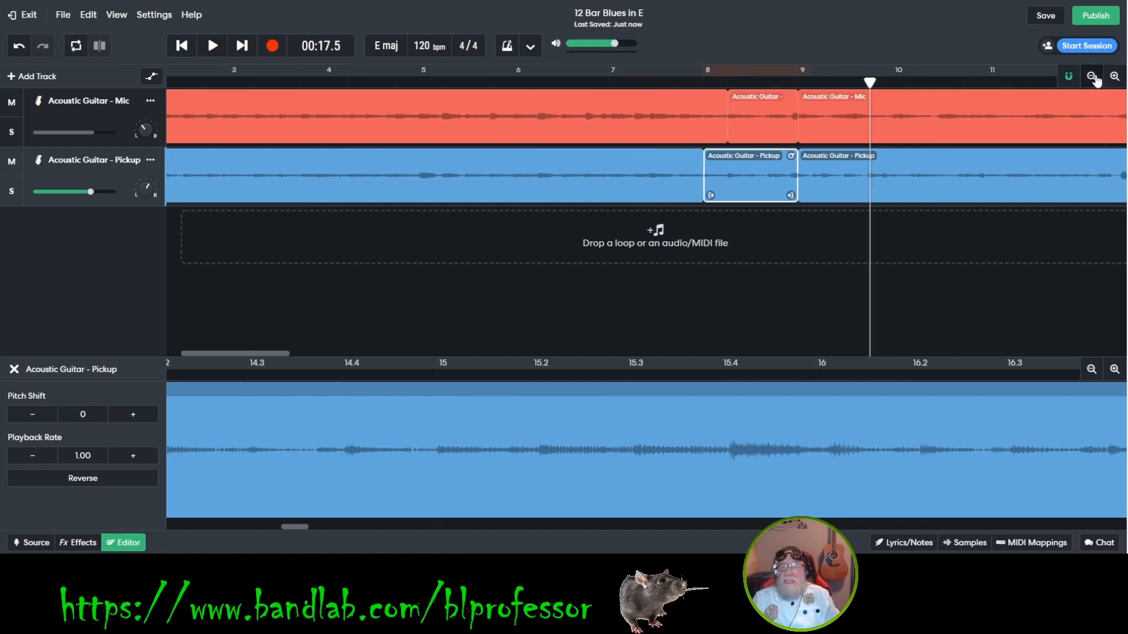
left_click(1094, 78)
left_click(1094, 77)
left_click(1093, 78)
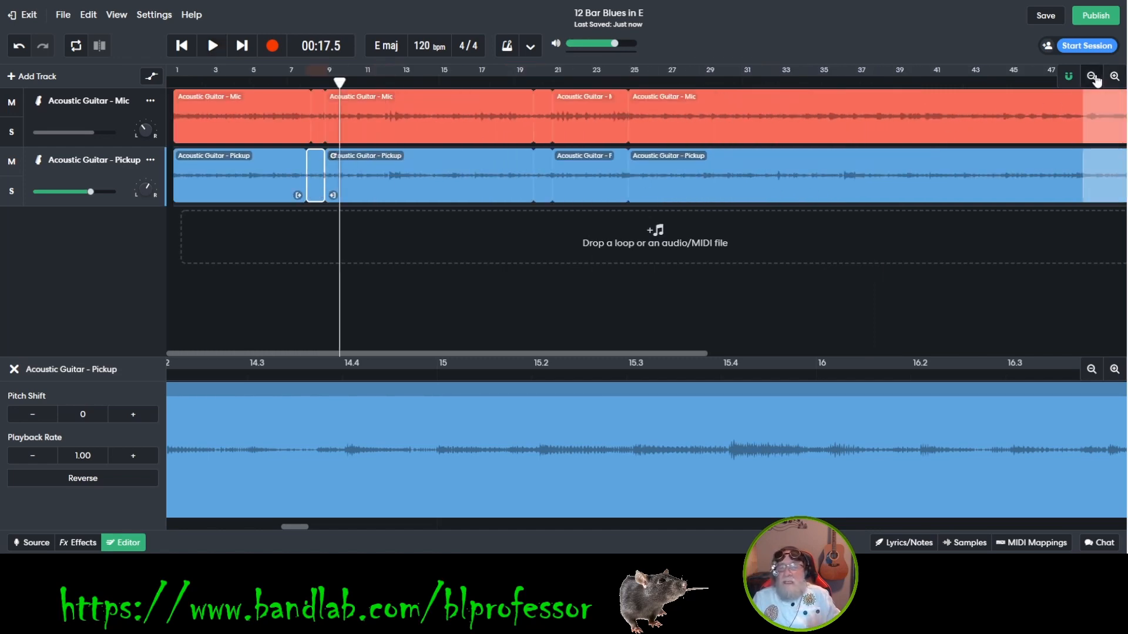
left_click(1093, 78)
left_click(966, 180)
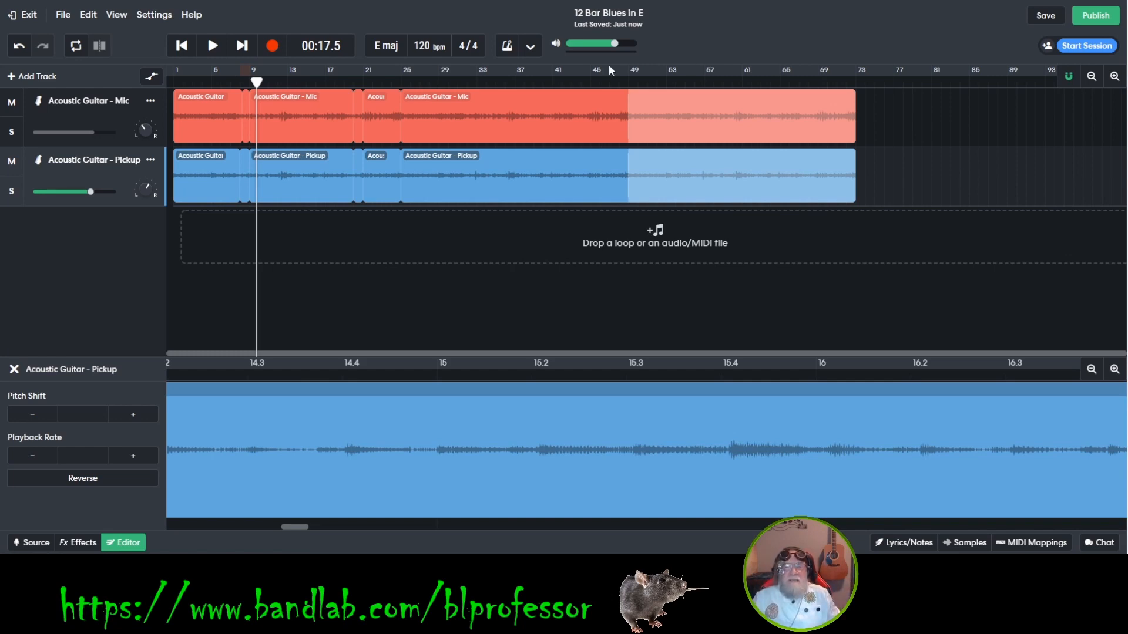
left_click(370, 189)
left_click(358, 191)
left_click(330, 187)
left_click(243, 190)
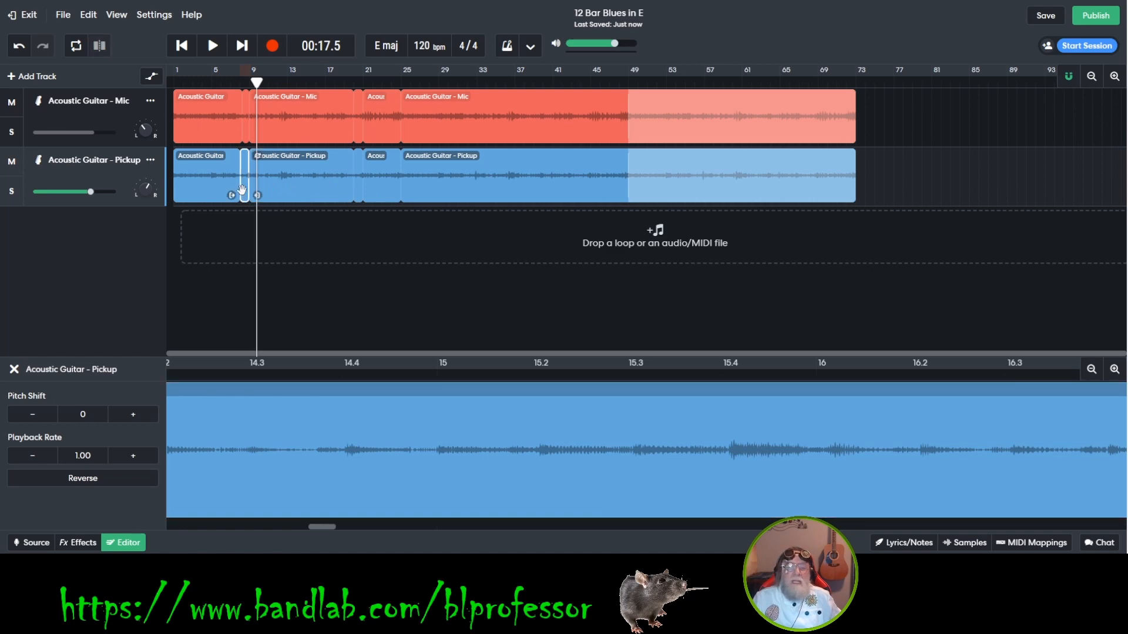
left_click(656, 178)
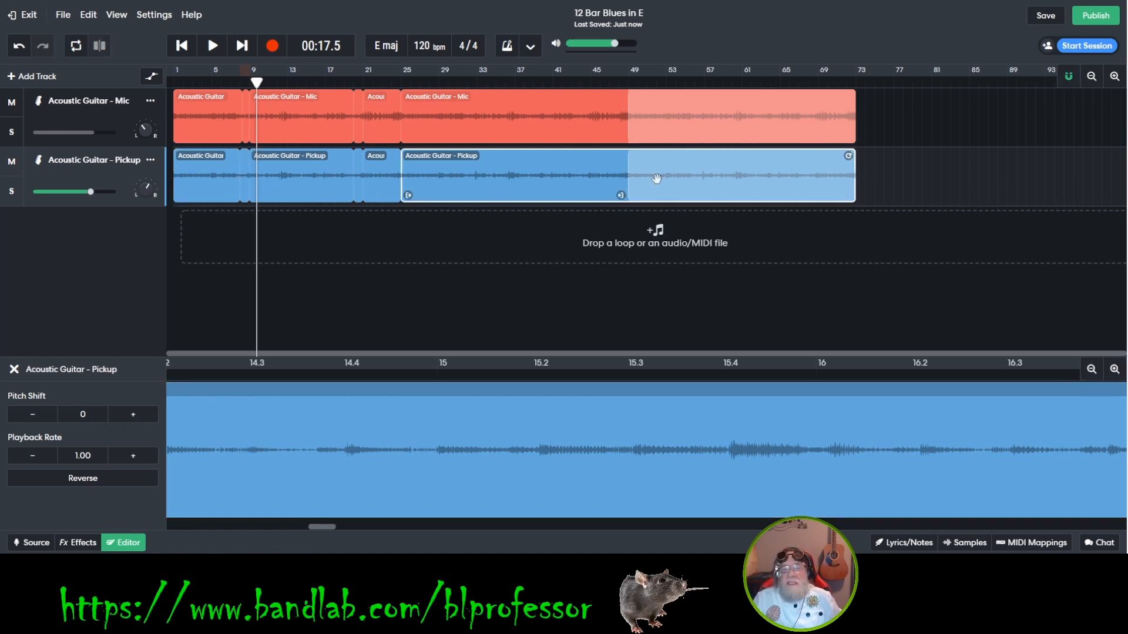
Step: Select the Pickup regions starting at bars 20, 21 and 25 together
left_click(387, 183)
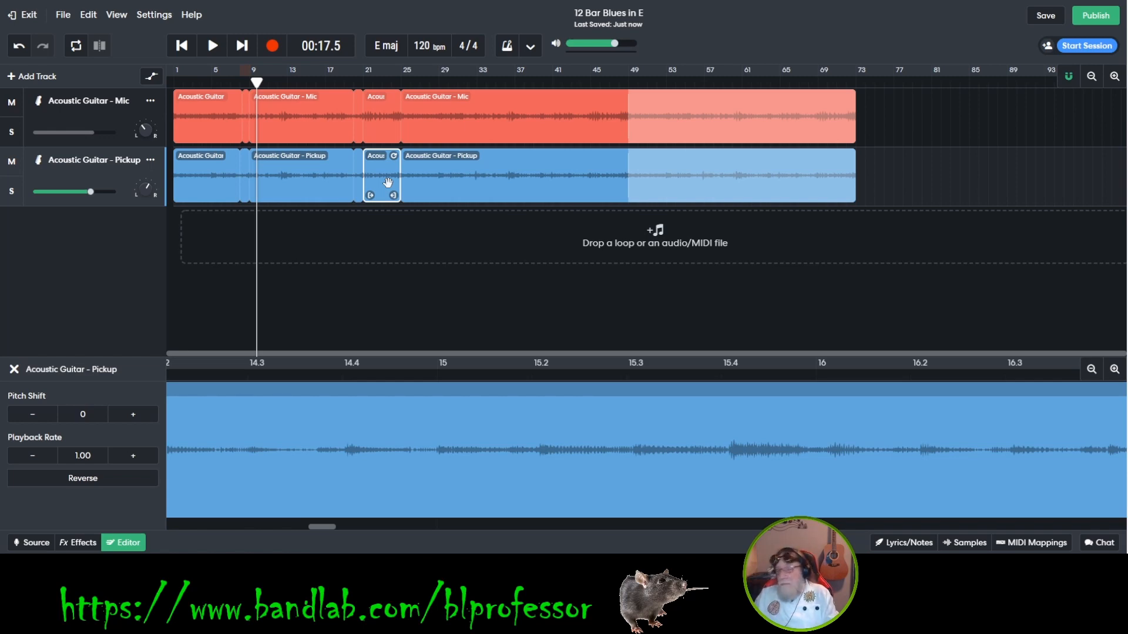
left_click(661, 168)
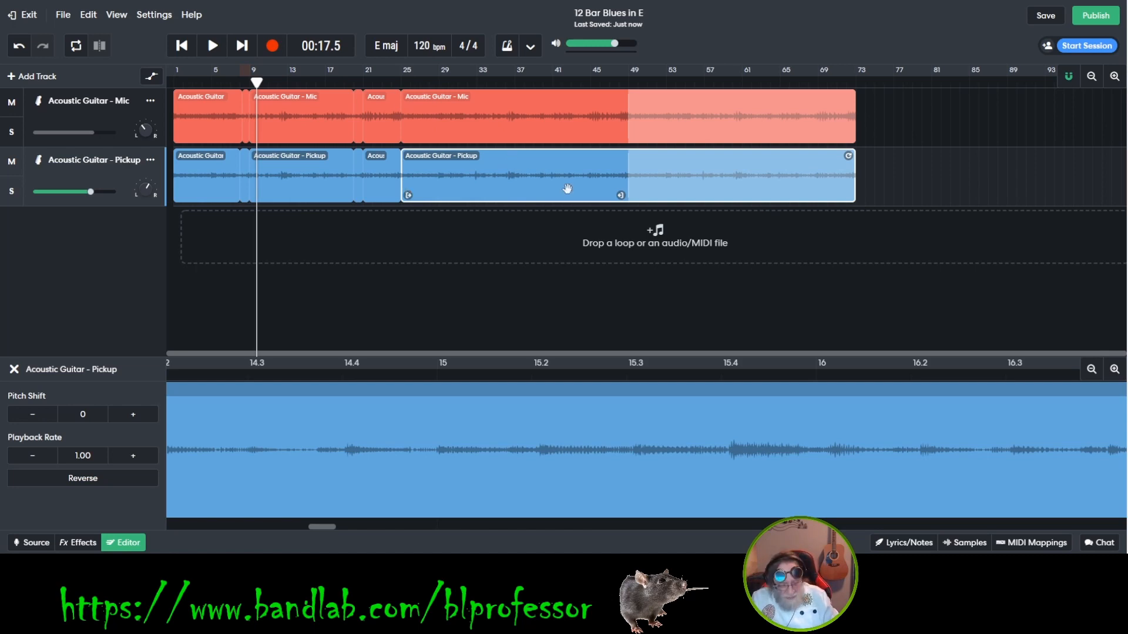
left_click(393, 194)
left_click(475, 195)
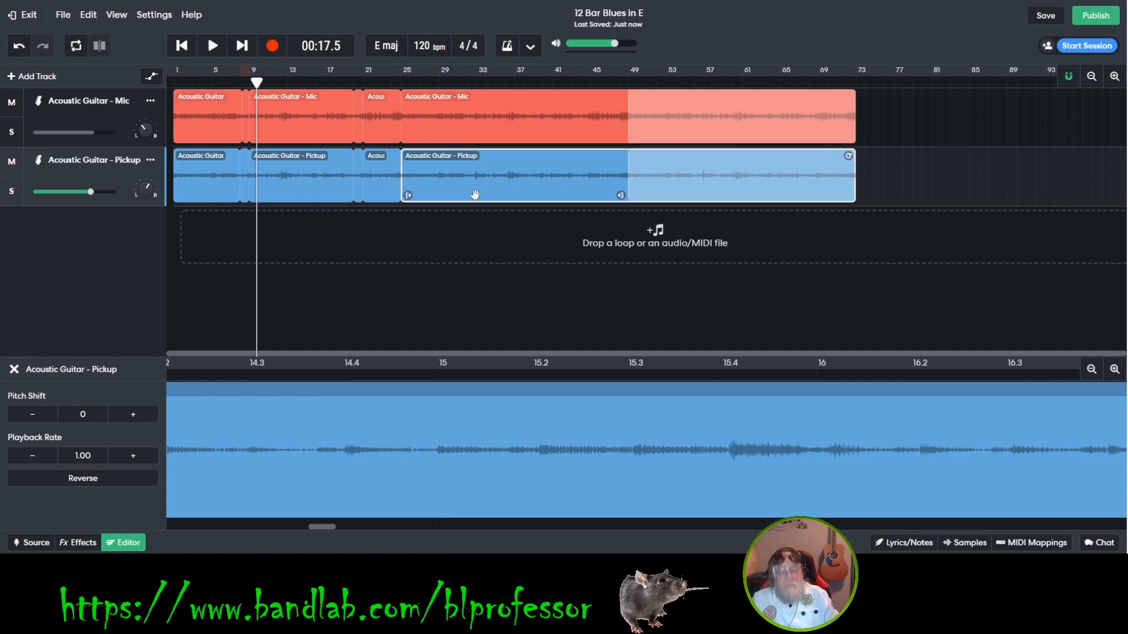
left_click(380, 183)
left_click(358, 192)
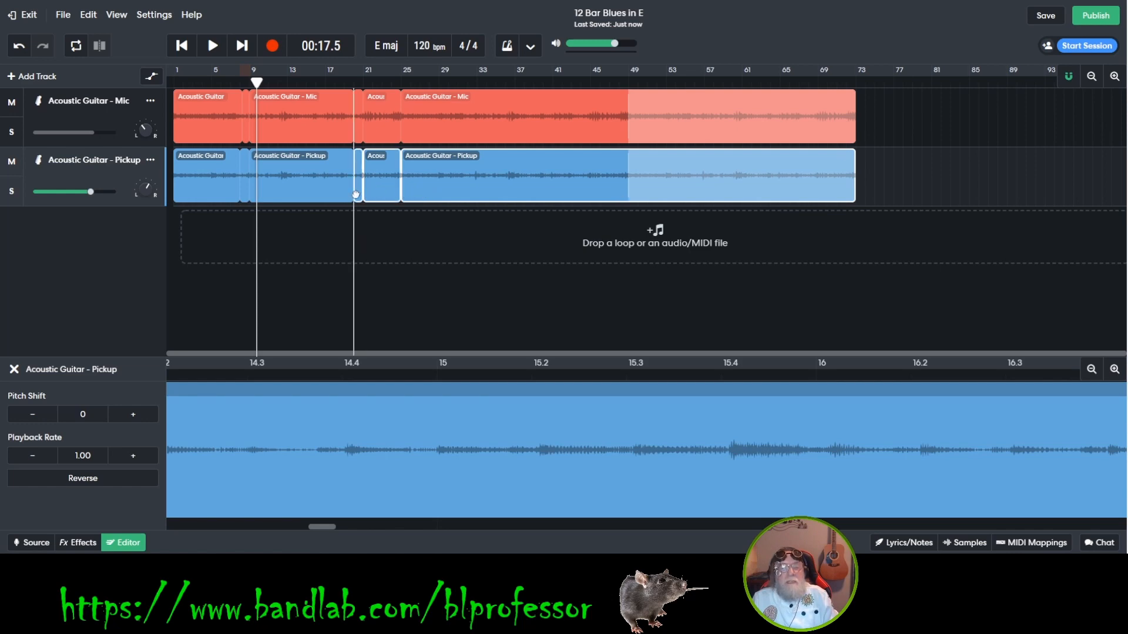
Step: Add Pickup regions to the selection one by one from bar 25 back to bar 1, skipping bar 8, and clear the selection
left_click(499, 189)
left_click(382, 179, "shift")
left_click(359, 176, "shift")
left_click(343, 178, "shift")
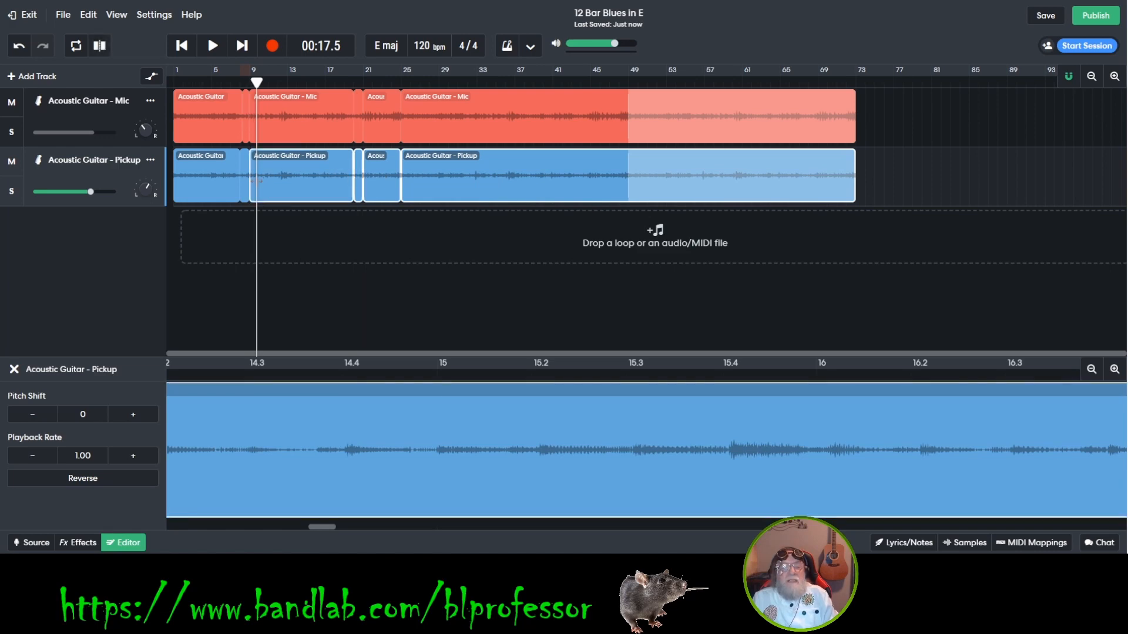
left_click(211, 181, "shift")
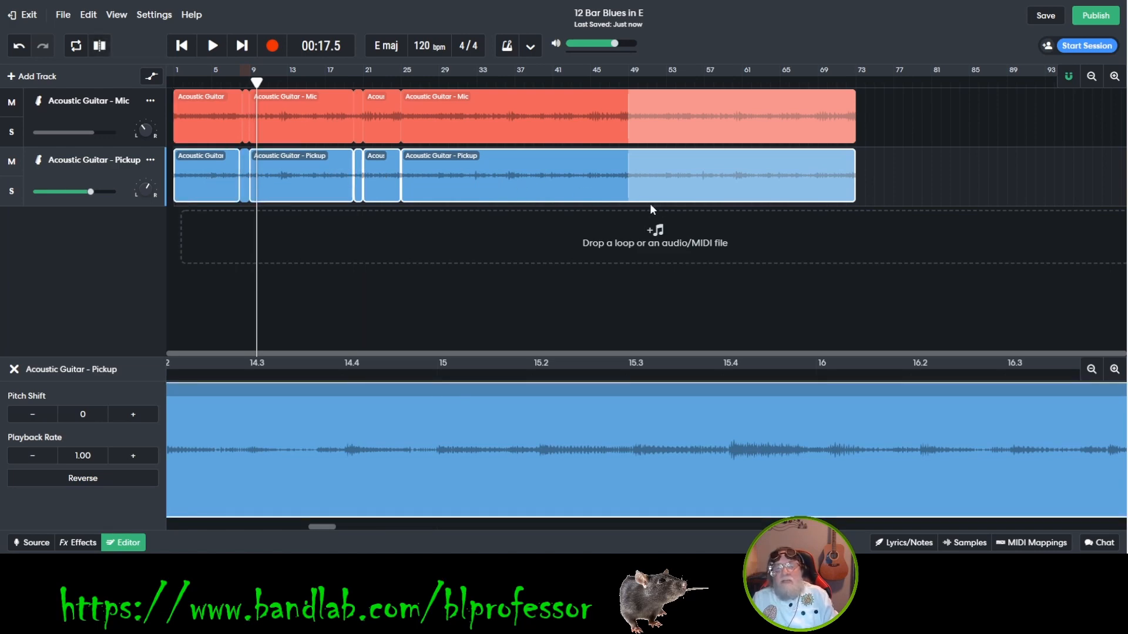
left_click(942, 188)
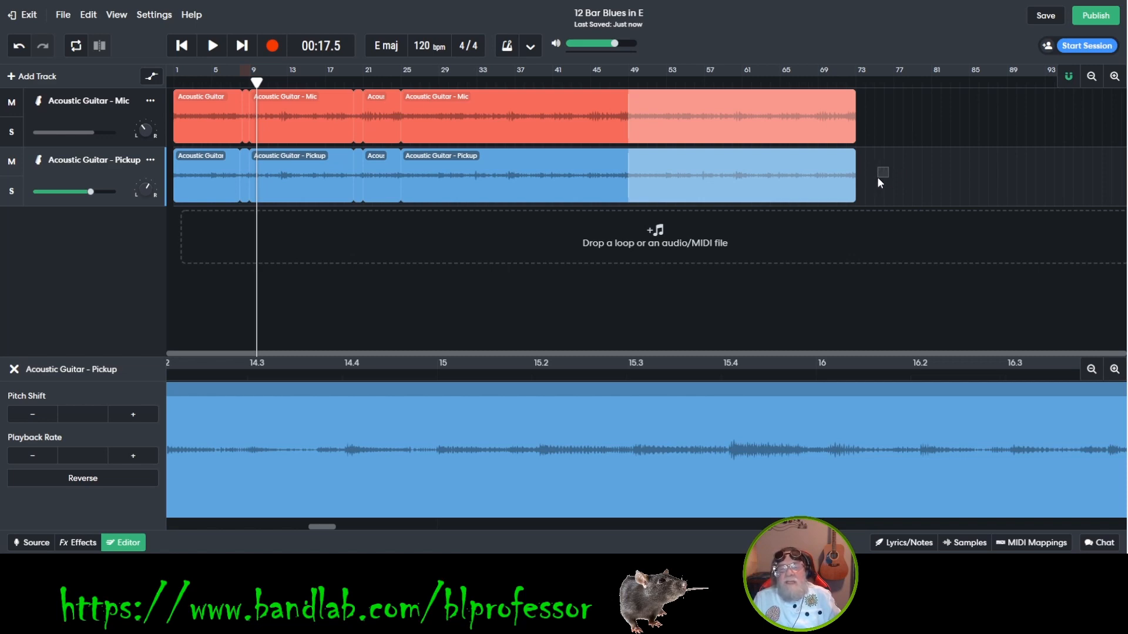
Step: Box-select every Pickup region, and separately box-select the final Mic and Pickup regions starting at bar 25
left_click_drag(877, 177, 213, 189)
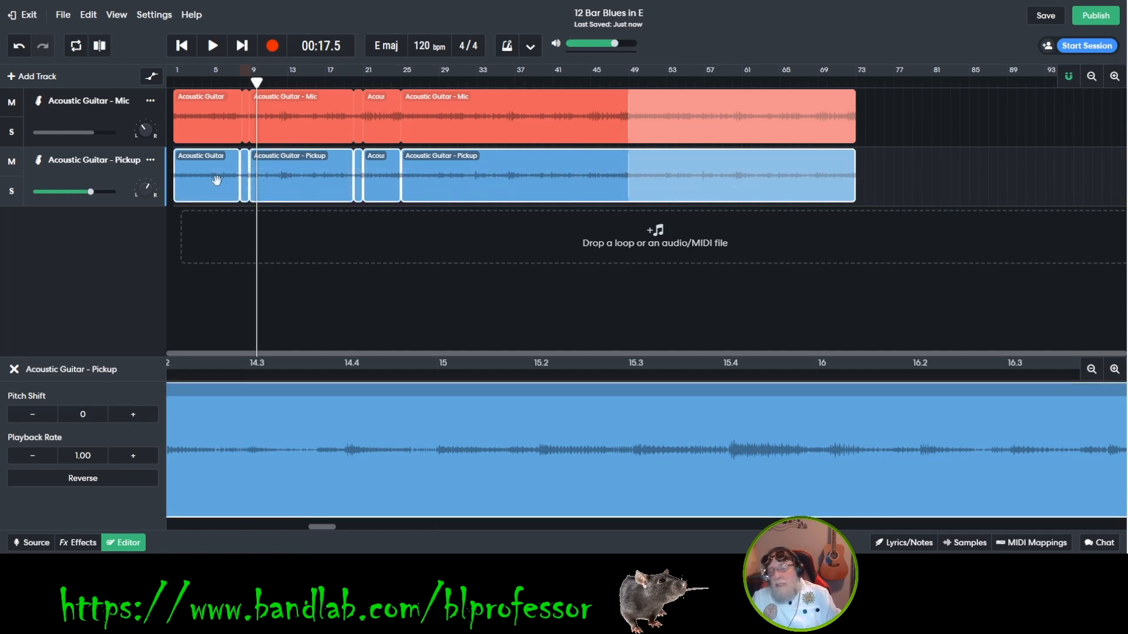
left_click(912, 172)
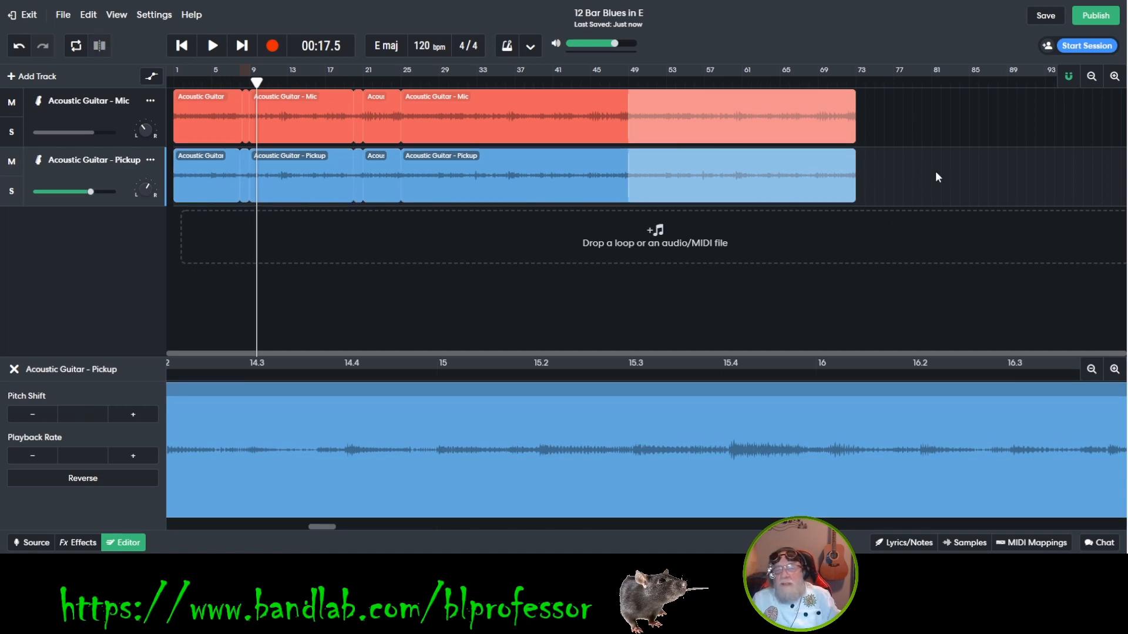
left_click_drag(914, 119, 705, 178)
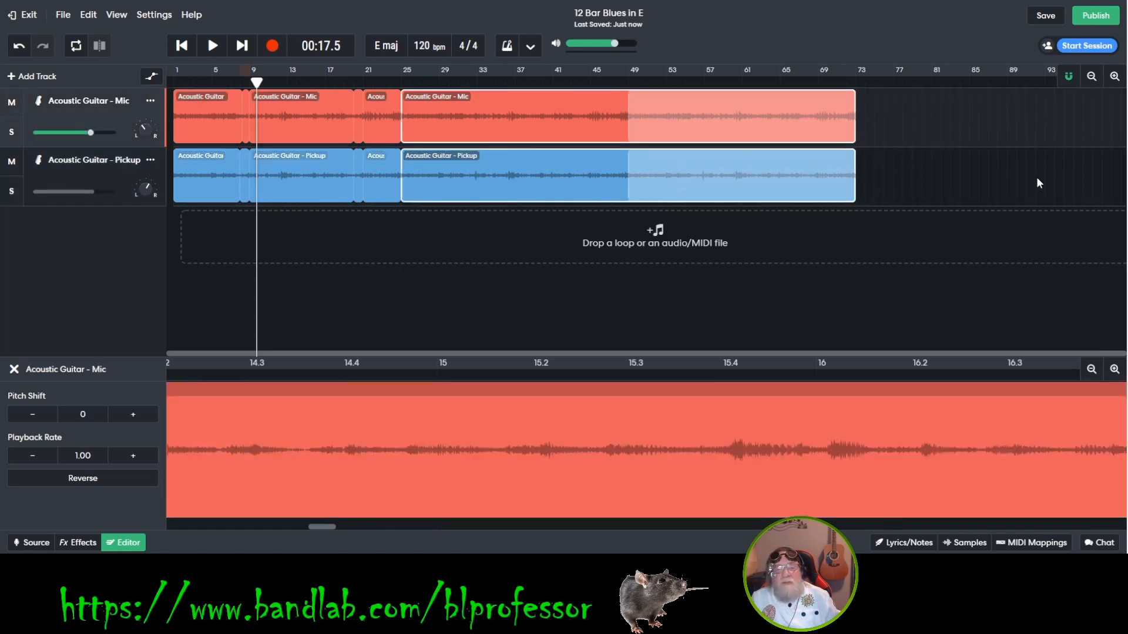
Step: Try moving the last Pickup region, which starts at bar 25, to about bar 29, and undo the move
left_click(994, 196)
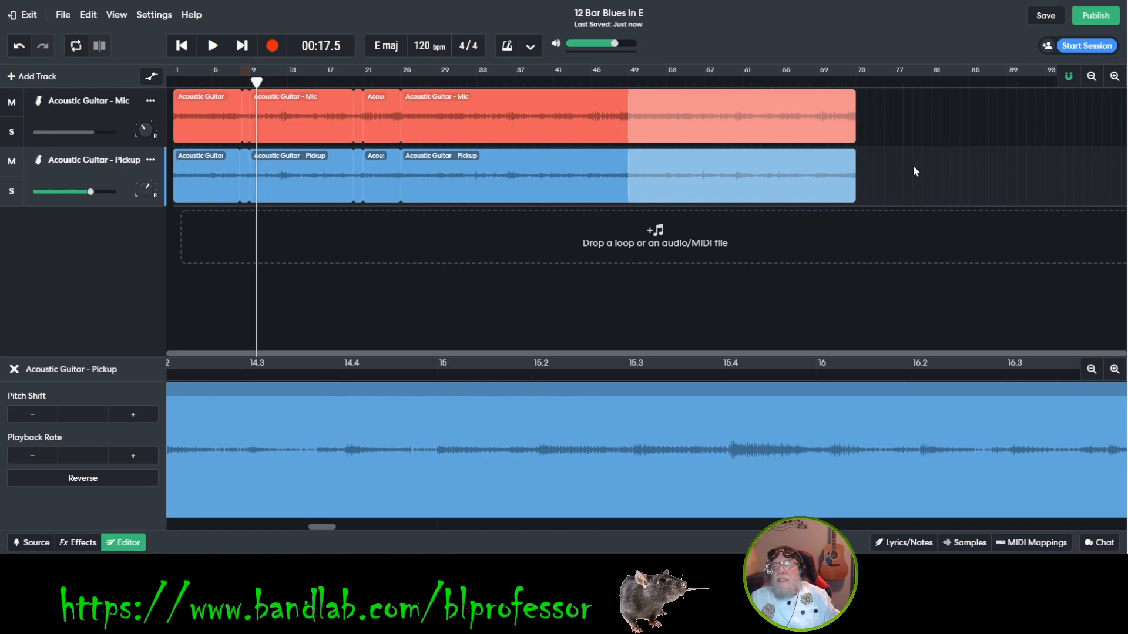
left_click_drag(863, 185, 889, 173)
left_click(727, 171)
mouse_move(727, 171)
left_mouse_down()
mouse_move(511, 176)
mouse_move(816, 170)
mouse_move(743, 179)
left_mouse_up()
key("ctrl+z")
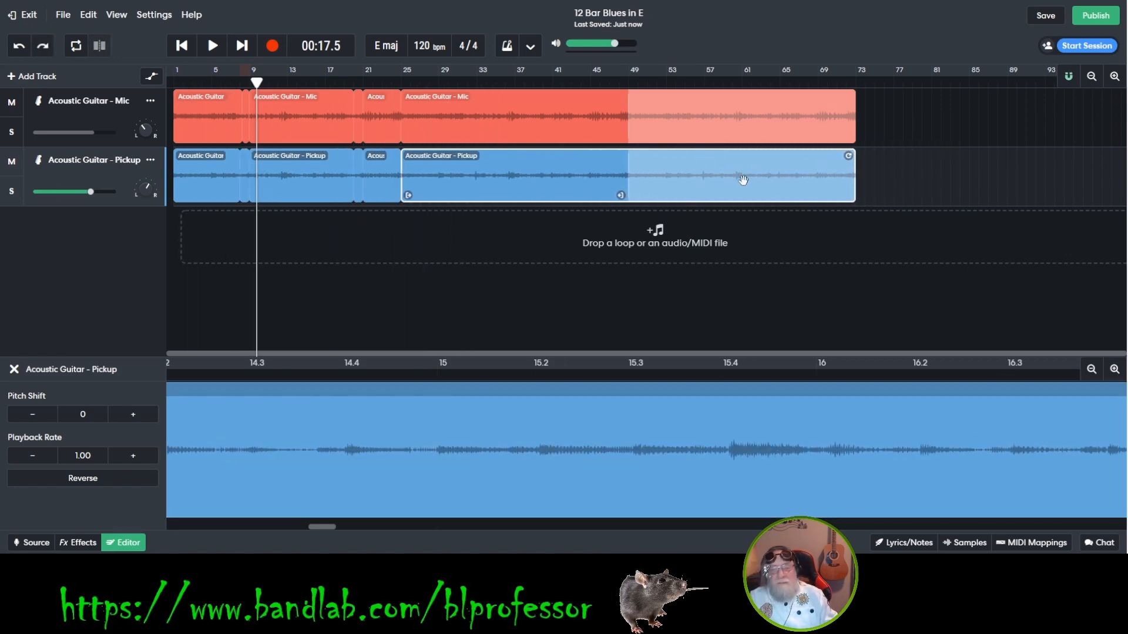
left_click(921, 168)
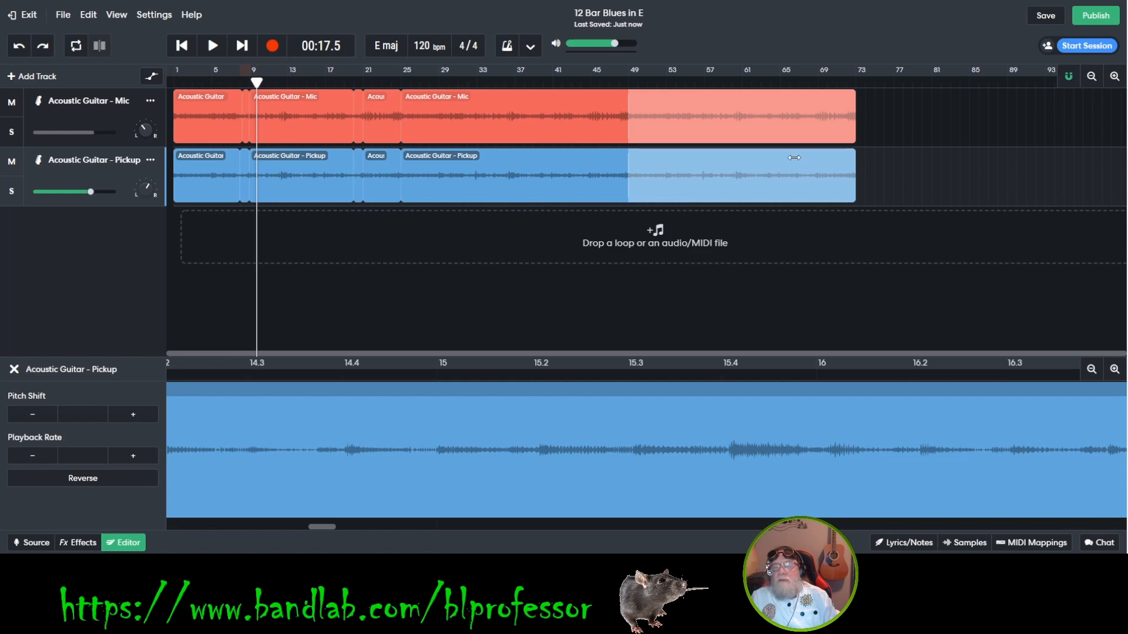
left_click_drag(786, 174, 828, 180)
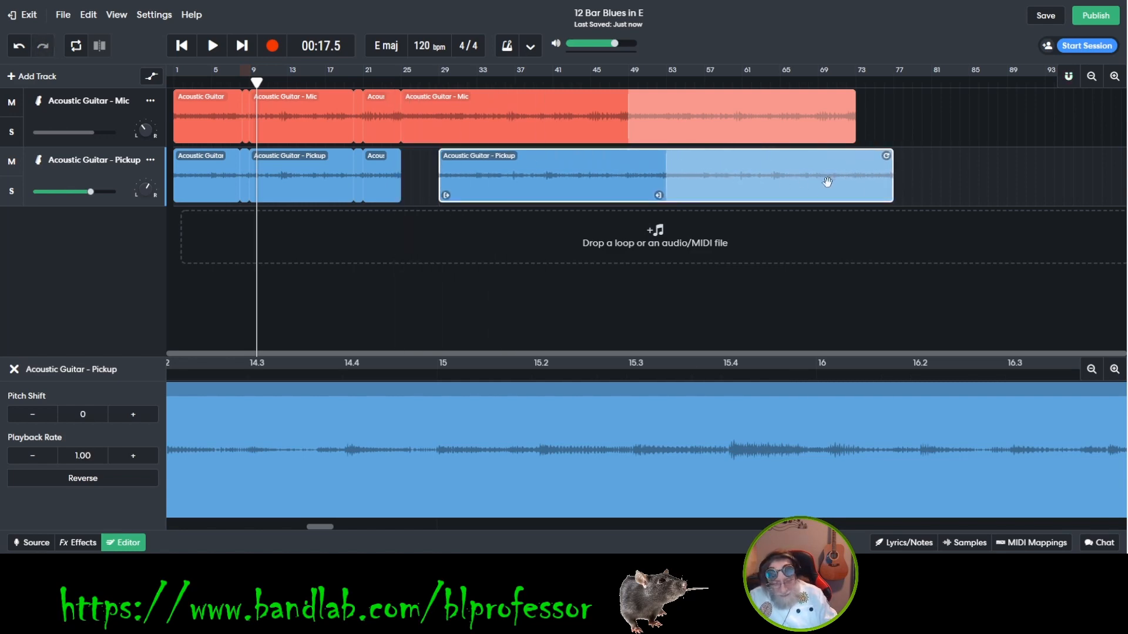
key("ctrl+z")
left_click(950, 178)
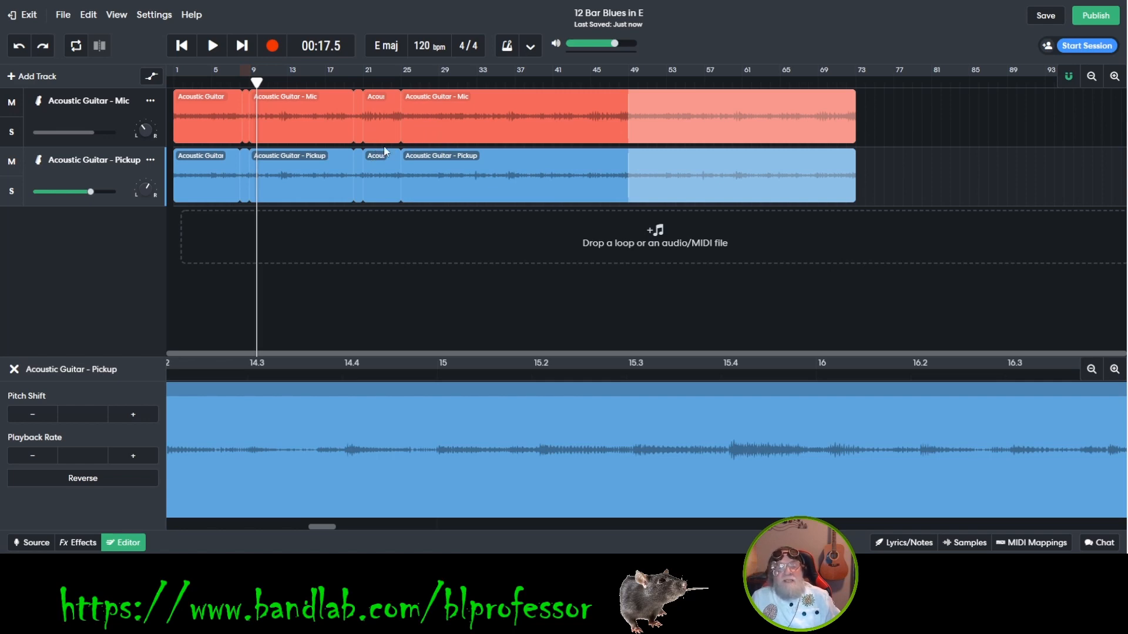
Step: Select every region on the Mic track and merge them into a single region
left_click_drag(384, 147, 340, 184)
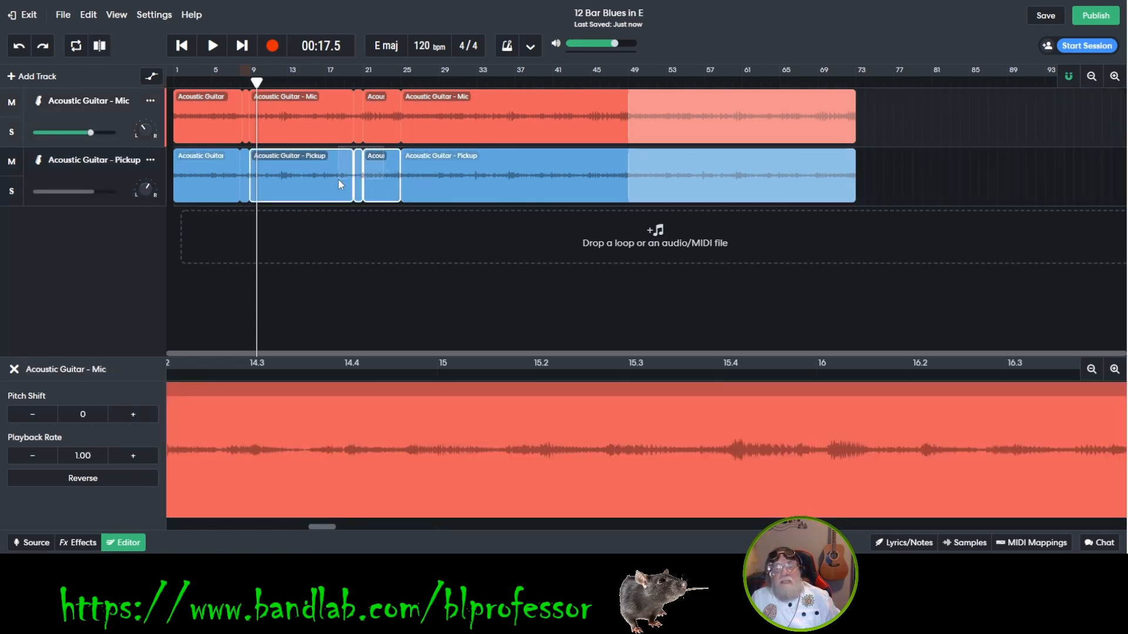
left_click(903, 184)
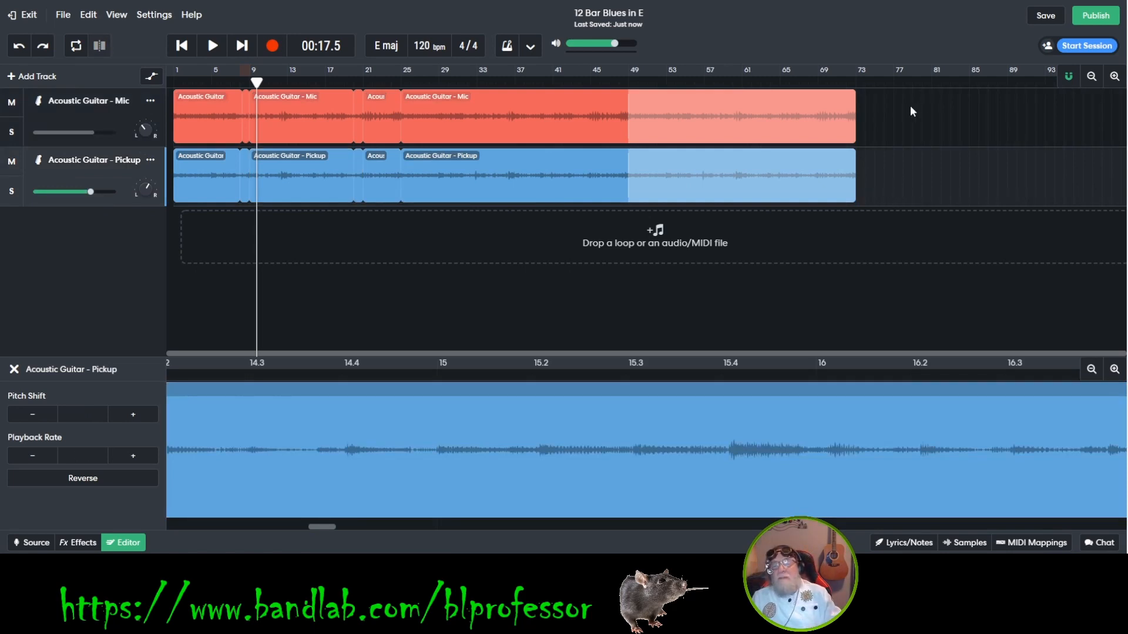
left_click_drag(907, 114, 181, 97)
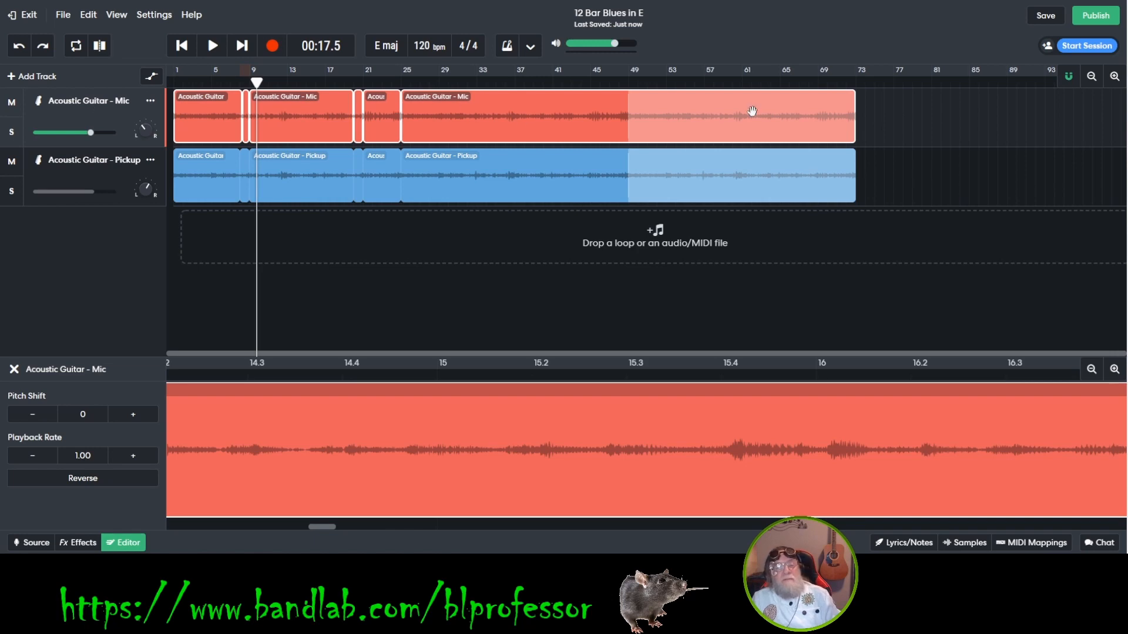
right_click(551, 118)
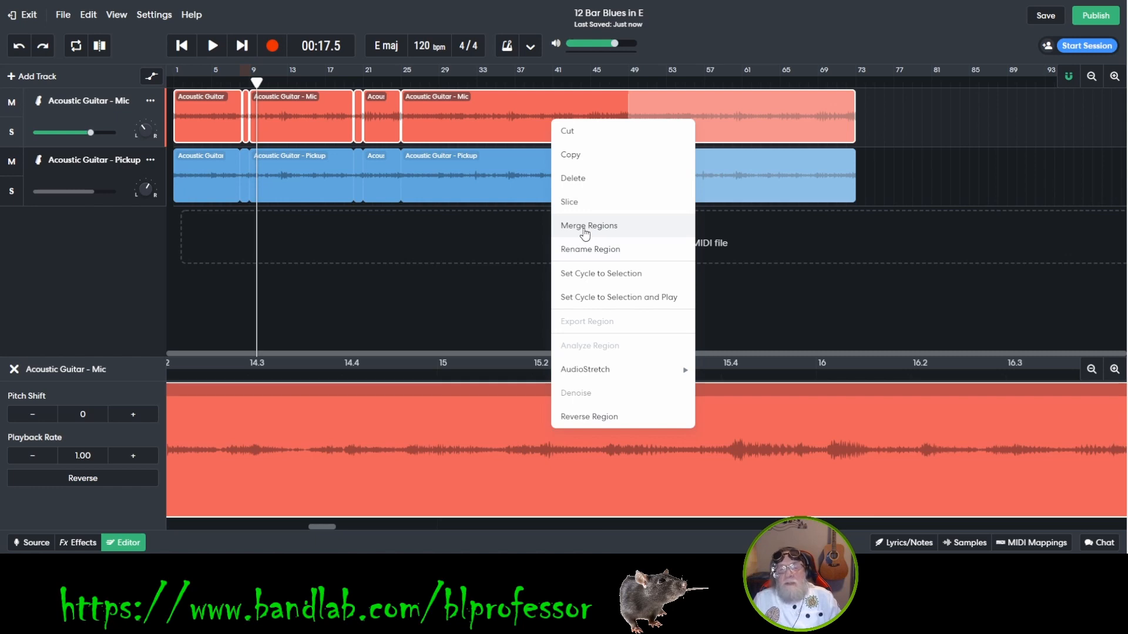
left_click(585, 232)
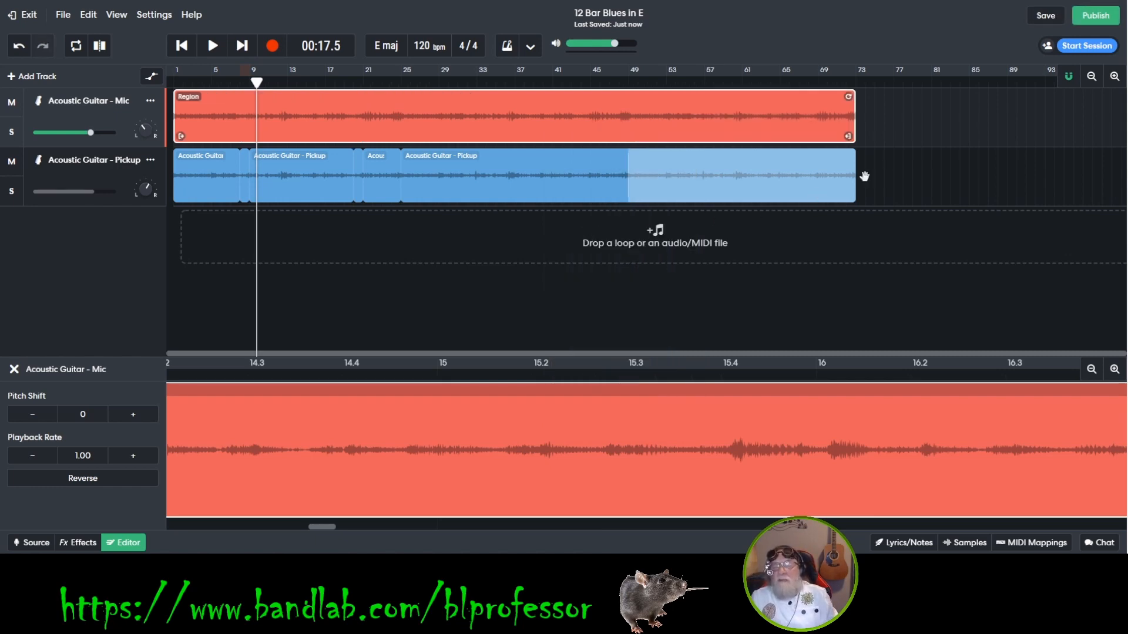
Step: Select every region on the Pickup track, merge them into a single region, and clear the selection
left_click(890, 161)
left_click_drag(873, 180, 157, 167)
right_click(562, 181)
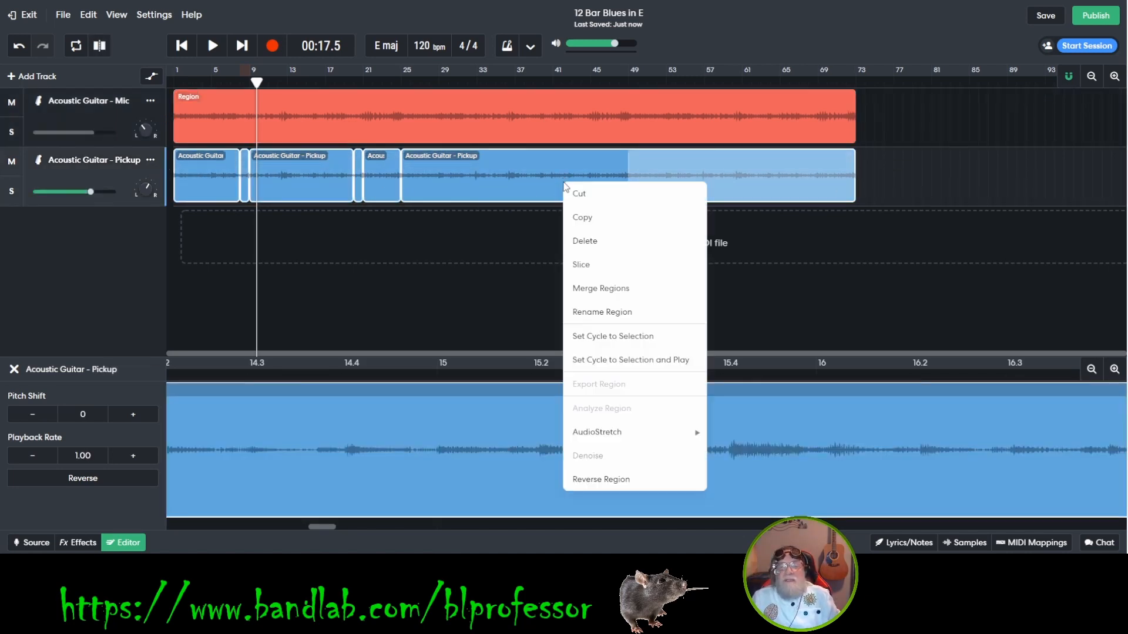
left_click(607, 291)
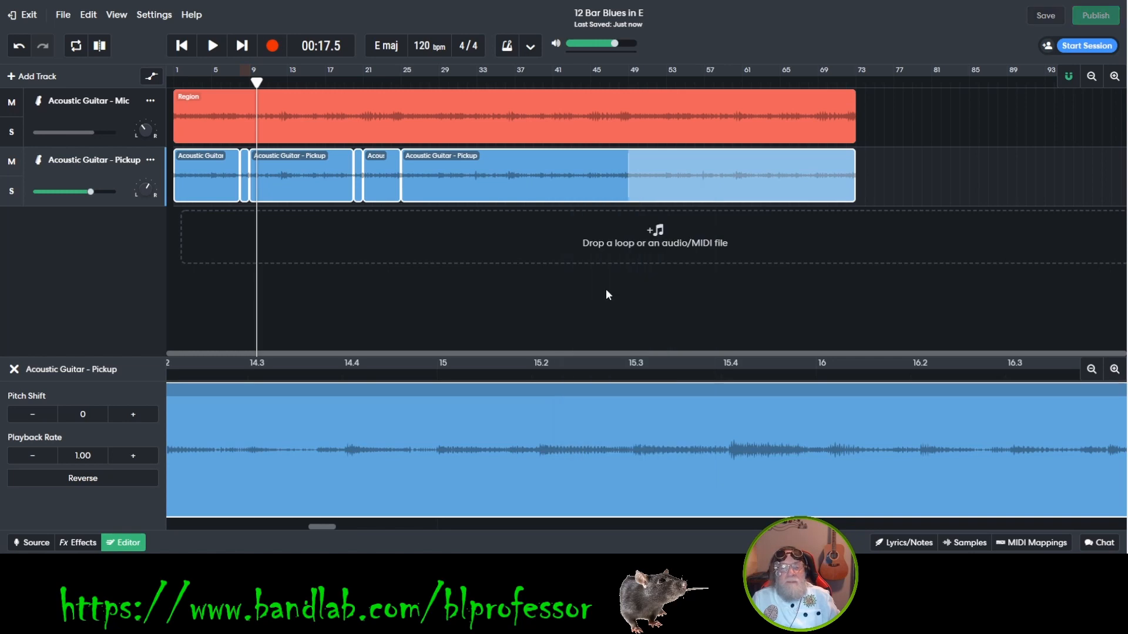
left_click(498, 277)
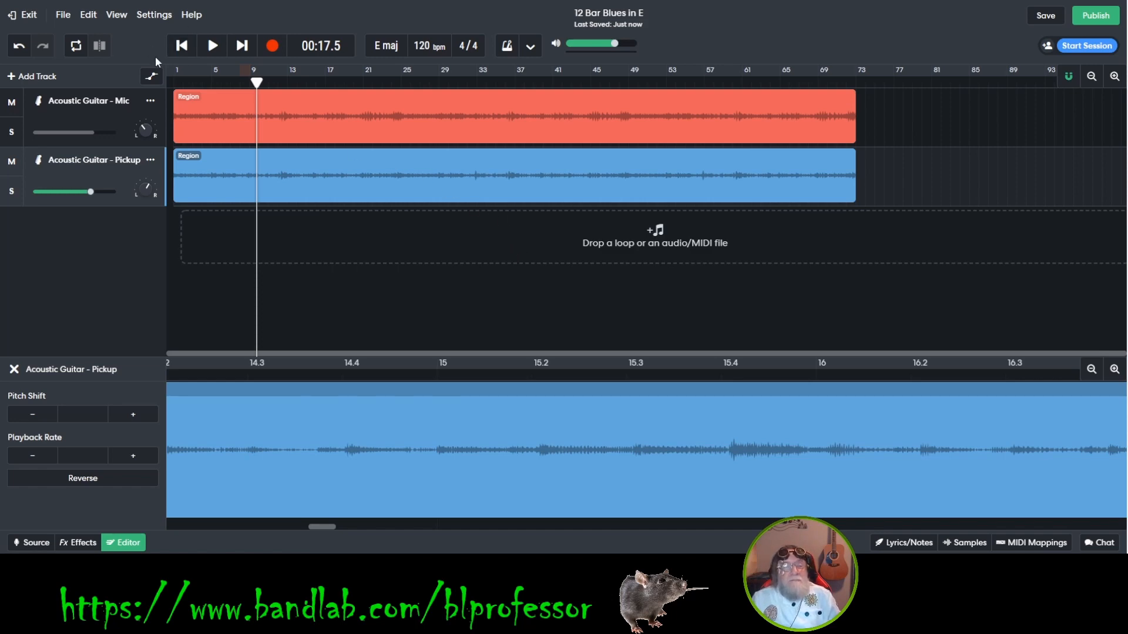
Step: Move the playhead to the project's start, to its end, and back to the start
left_click(180, 47)
left_click(180, 46)
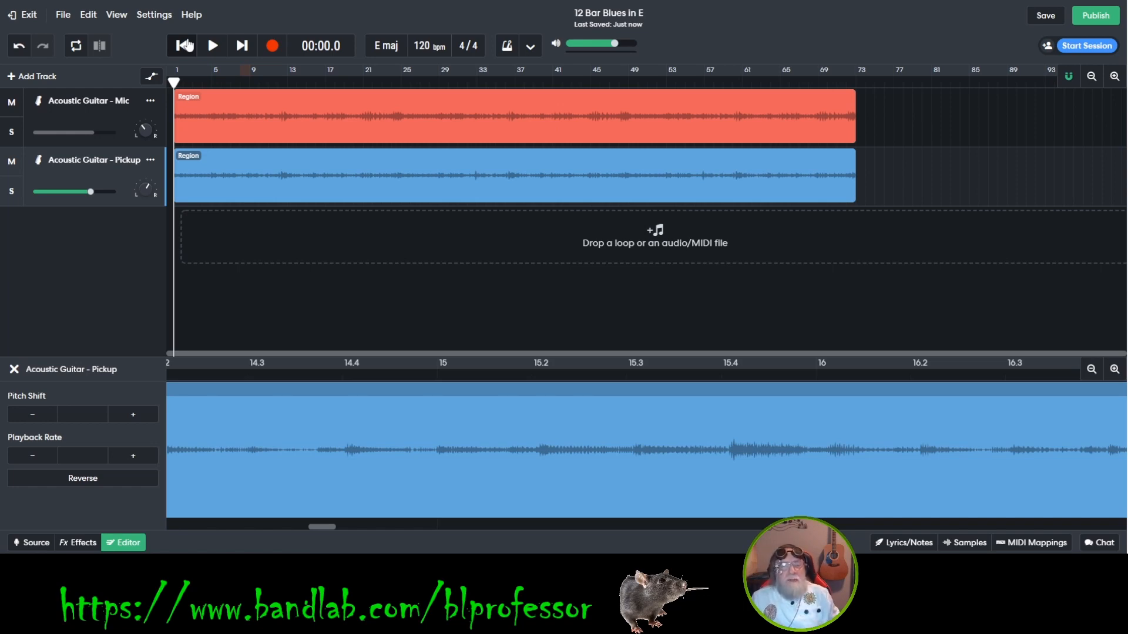
left_click(241, 46)
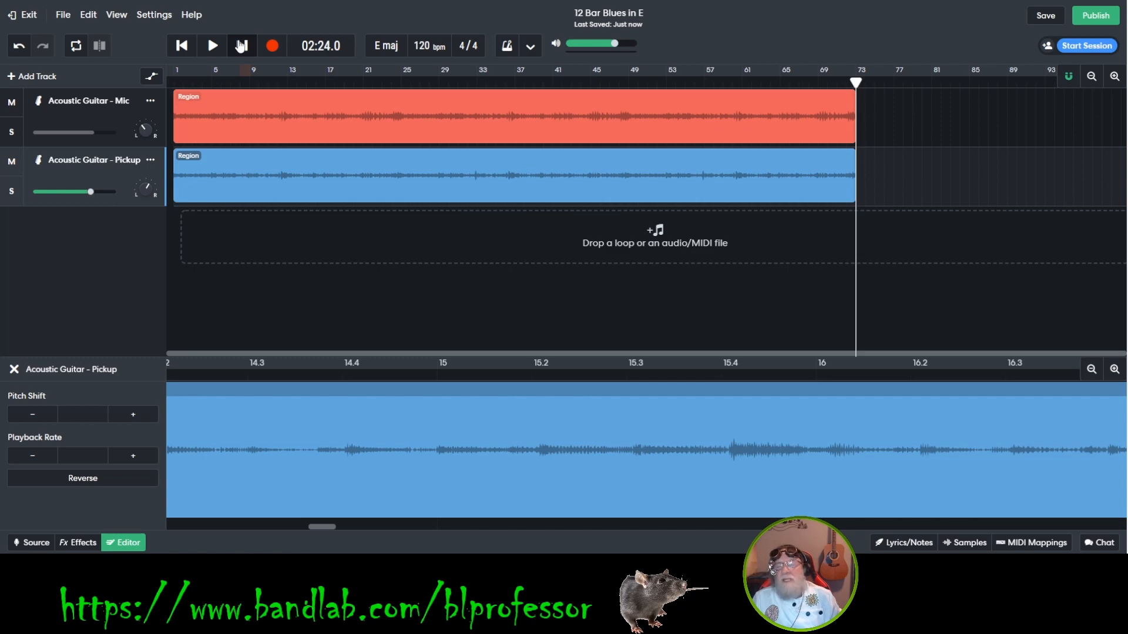
left_click(180, 47)
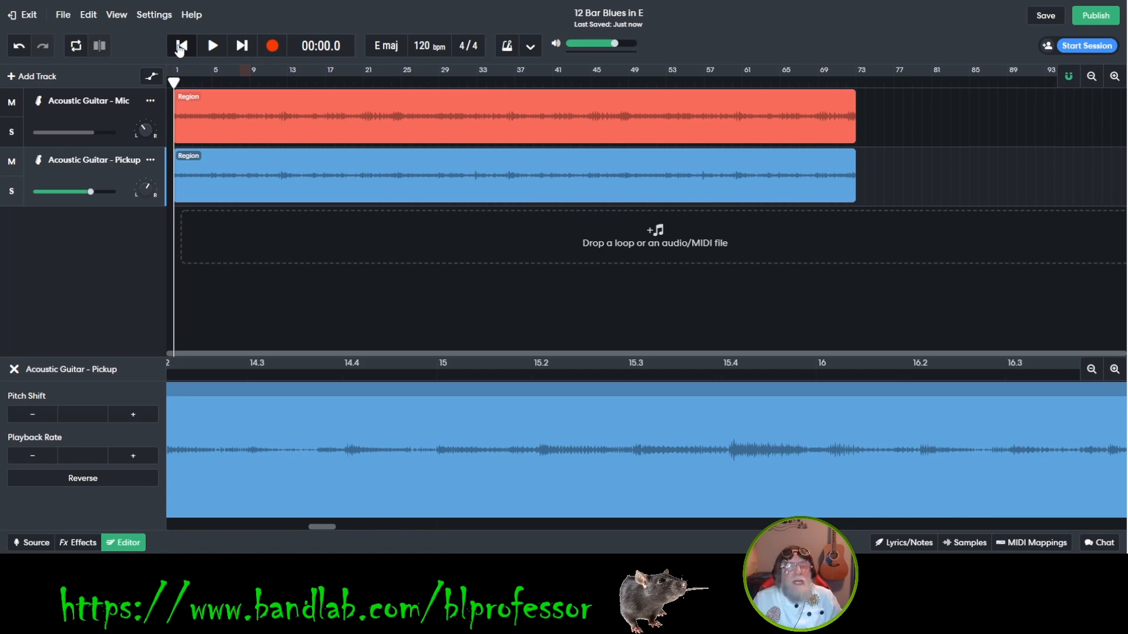
Step: Play the merged tracks from the start with pauses and a resume, returning the playhead to the start between plays
left_click(212, 47)
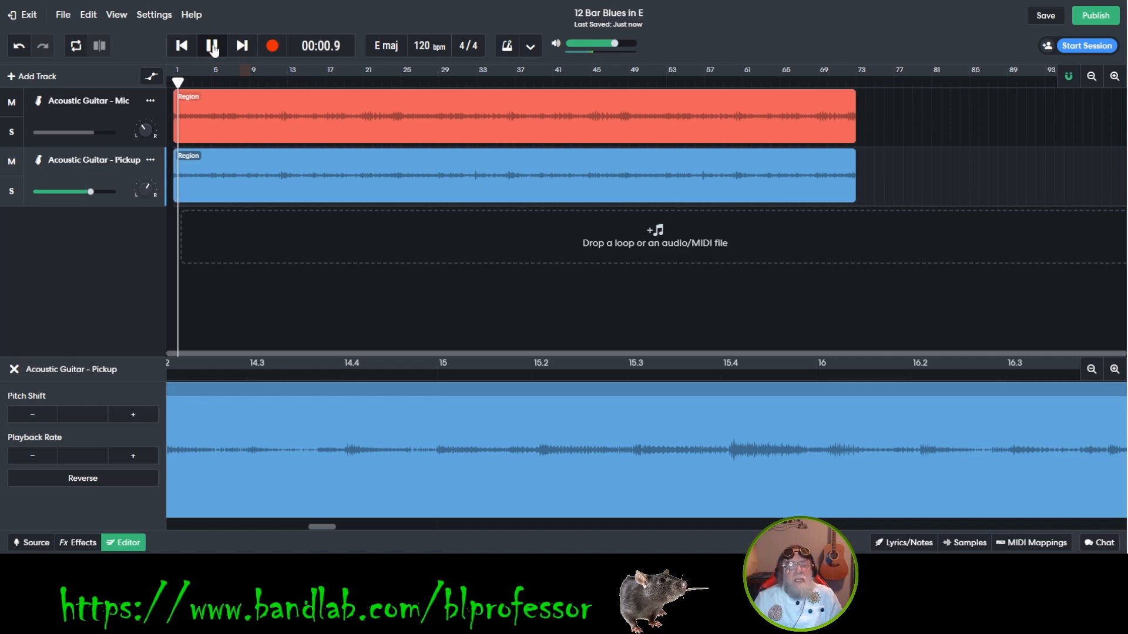
left_click(213, 47)
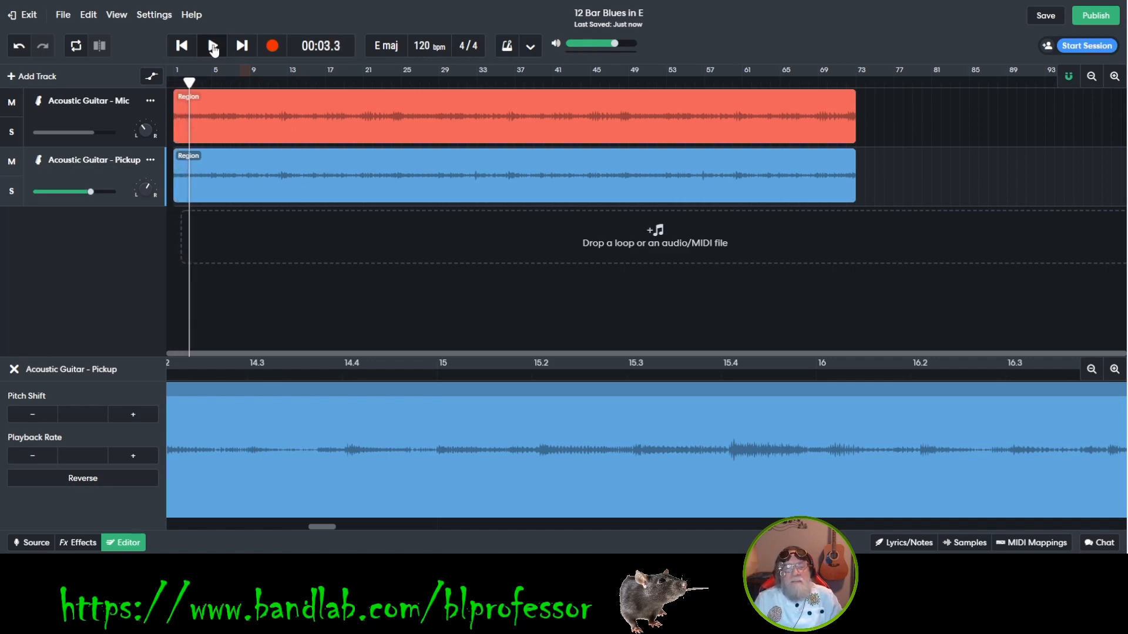
left_click(213, 49)
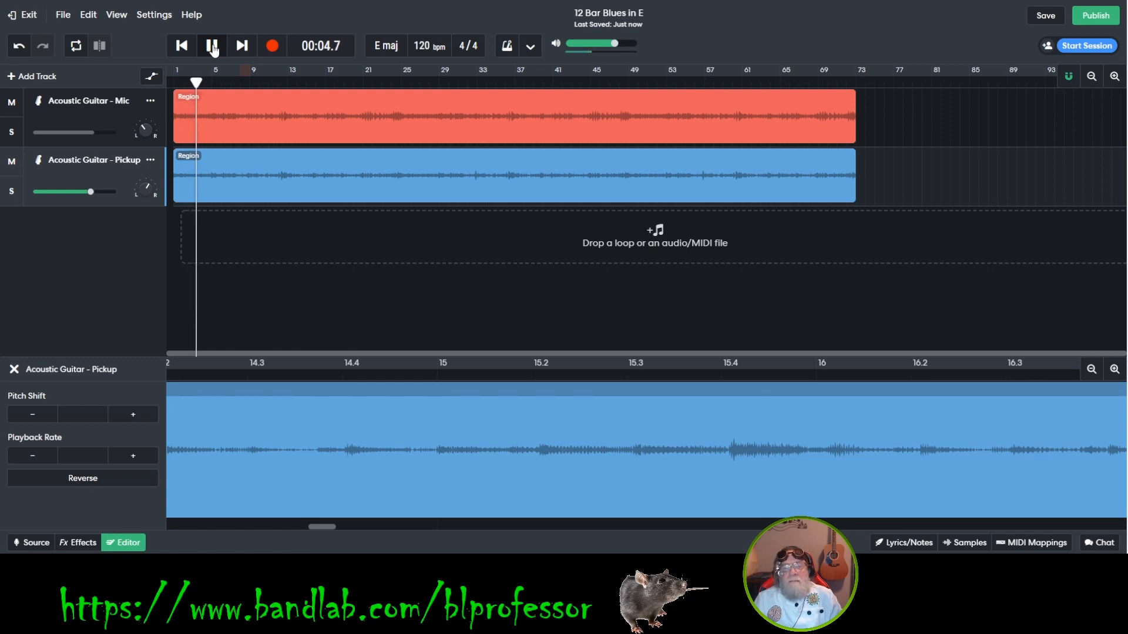
left_click(181, 46)
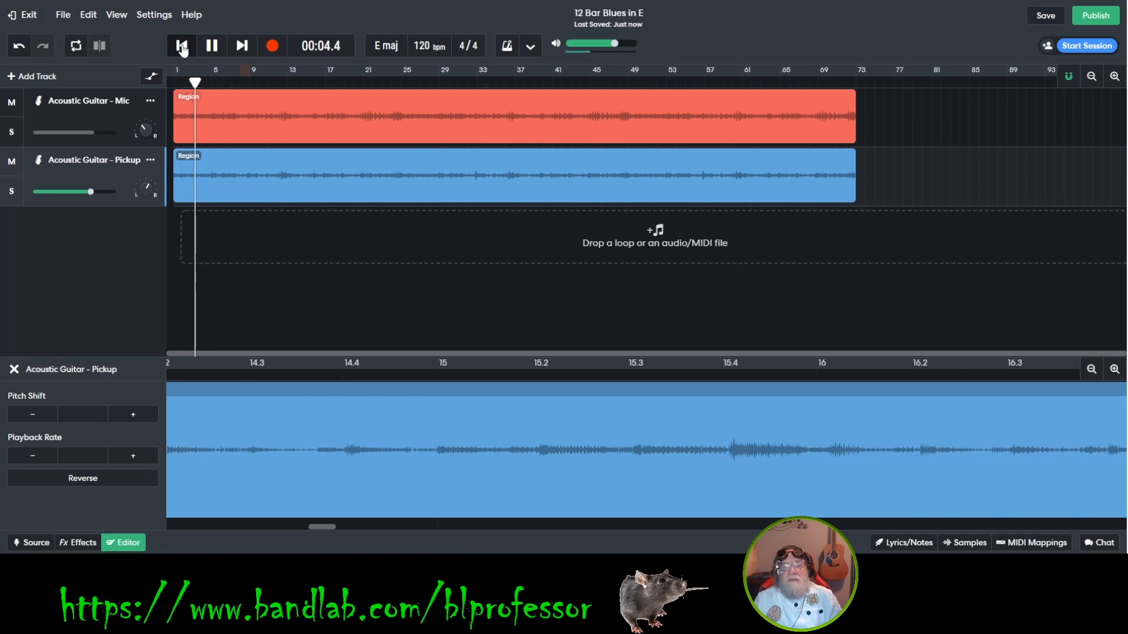
left_click(211, 47)
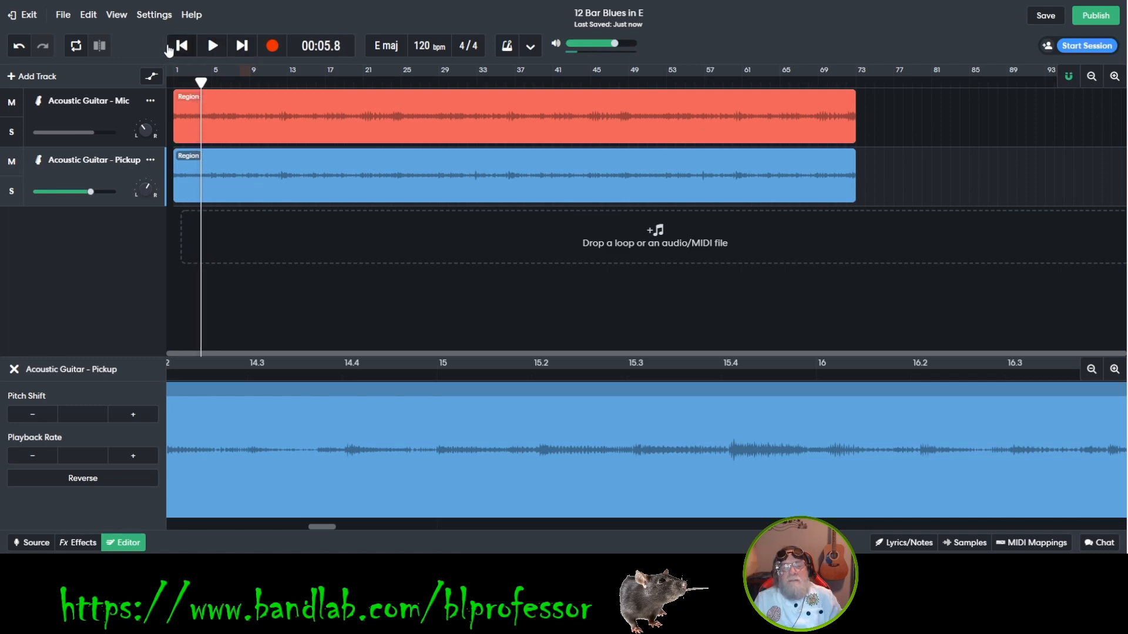
left_click(180, 47)
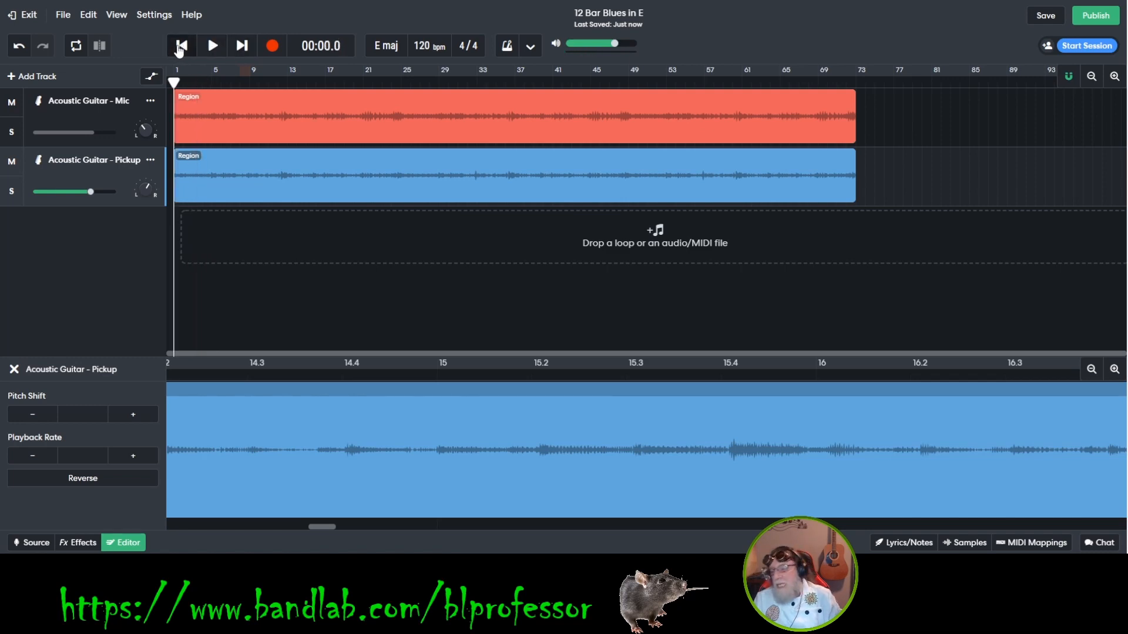
left_click(211, 47)
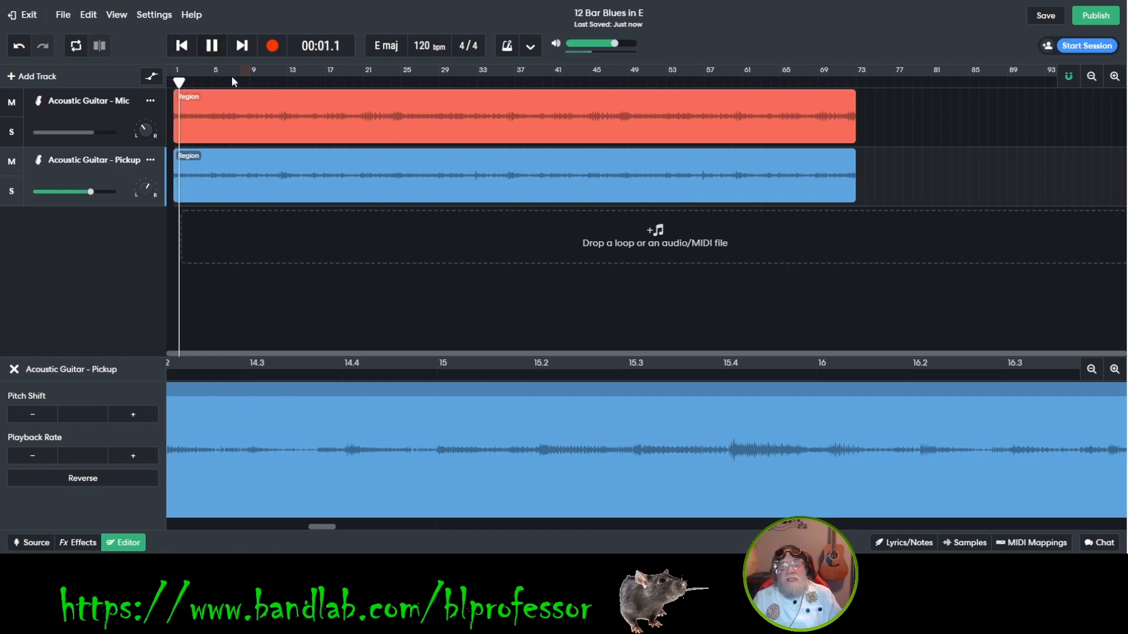
left_click(212, 47)
Step: Place the playhead at bar 17, play short passages from there, and return to that starting point after each pause
left_click(325, 85)
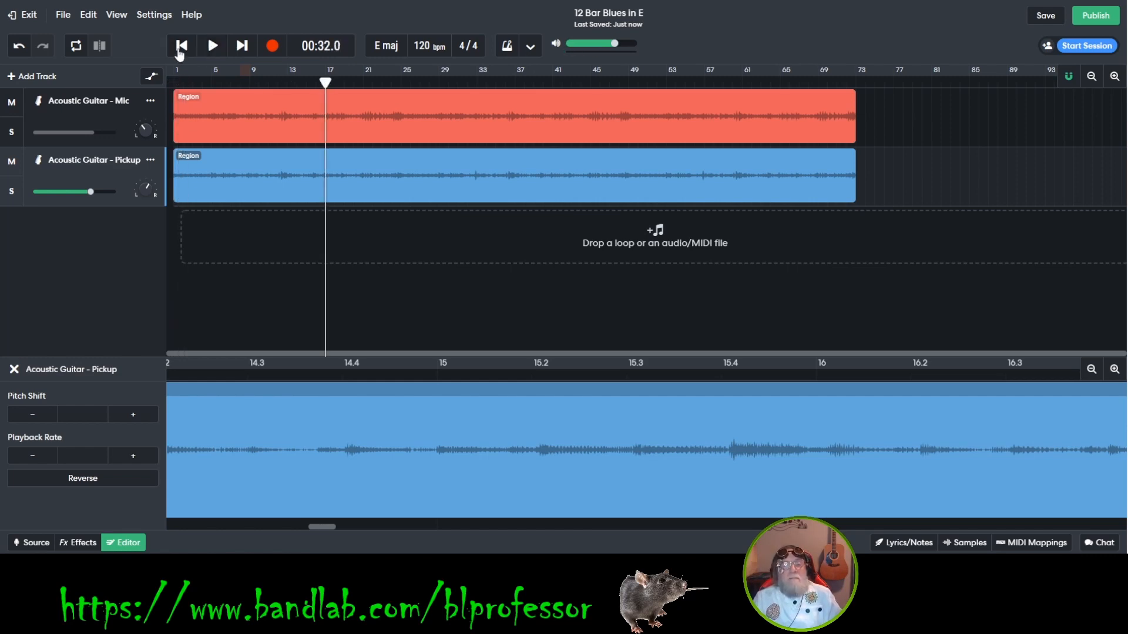
left_click(210, 47)
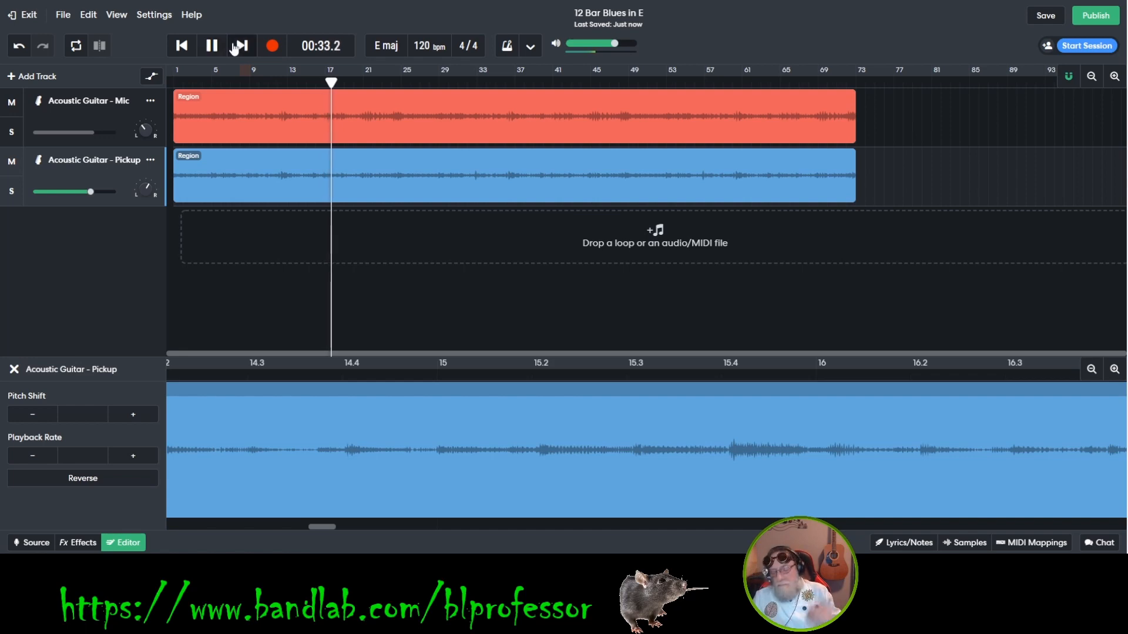
left_click(211, 47)
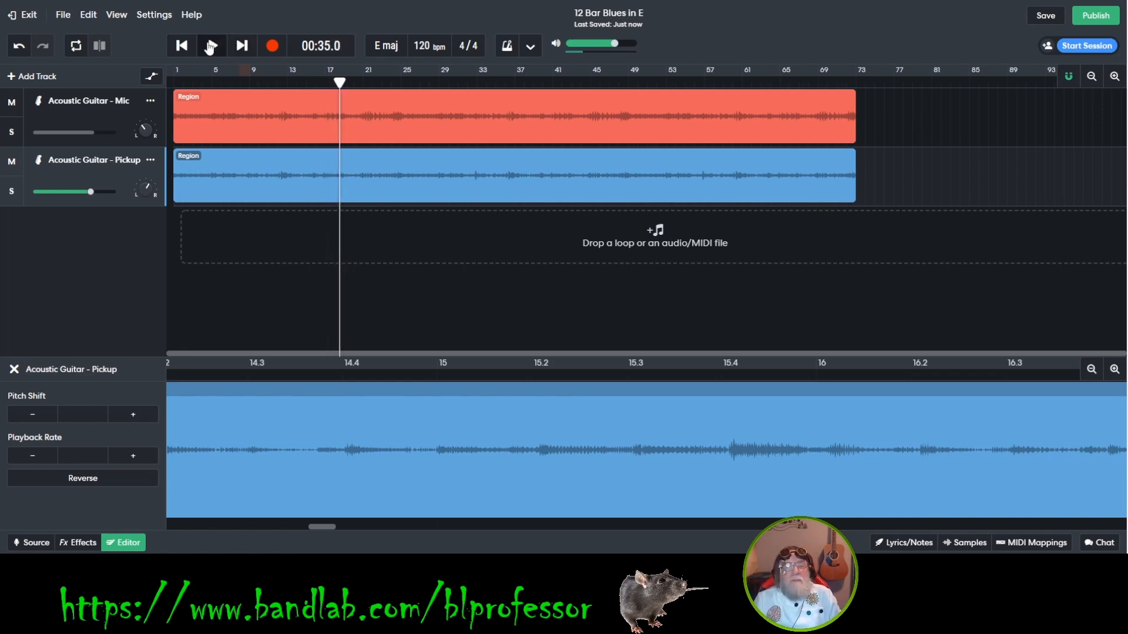
left_click(183, 47)
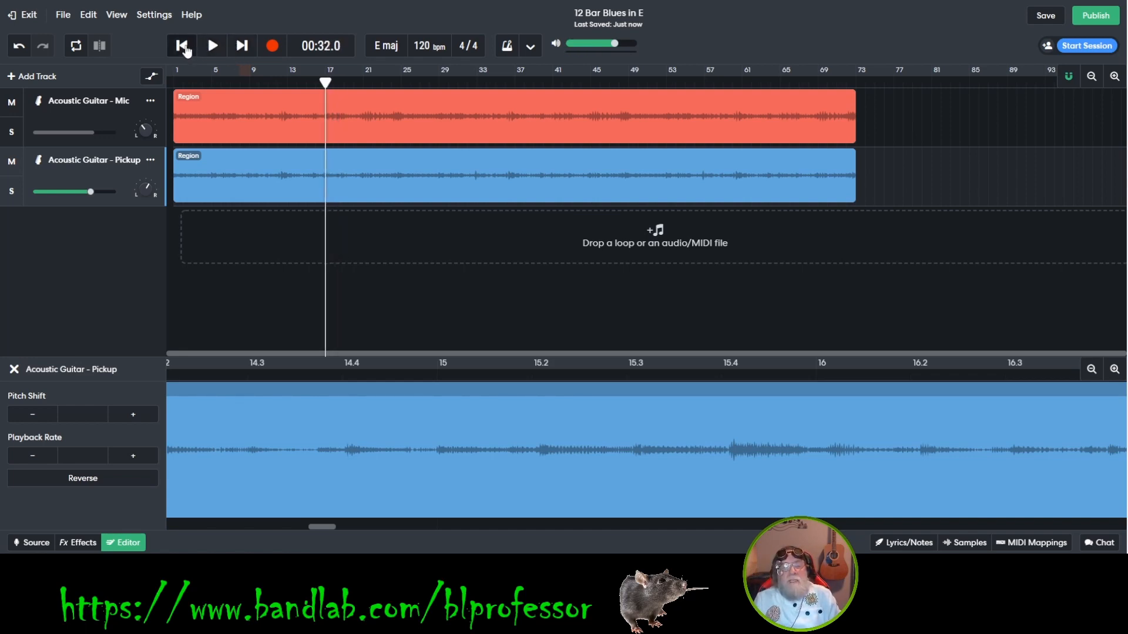
left_click(212, 46)
left_click(212, 46)
left_click(183, 47)
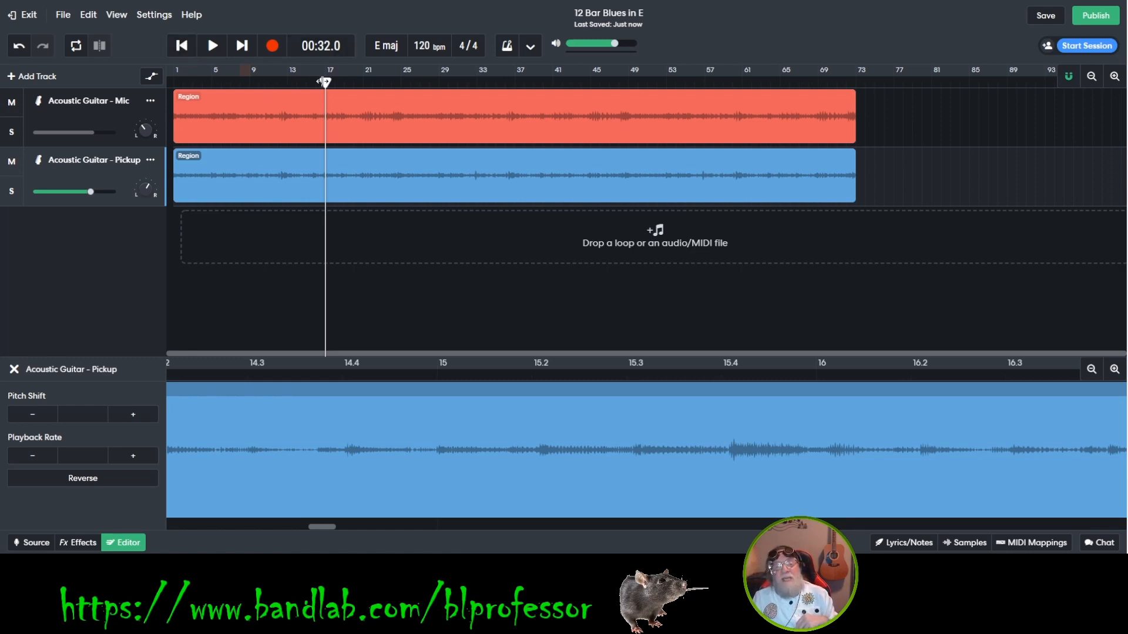
Step: Return to the project's beginning, play and pause the opening repeatedly, and bring the playhead back to 00:00.0
left_click(180, 47)
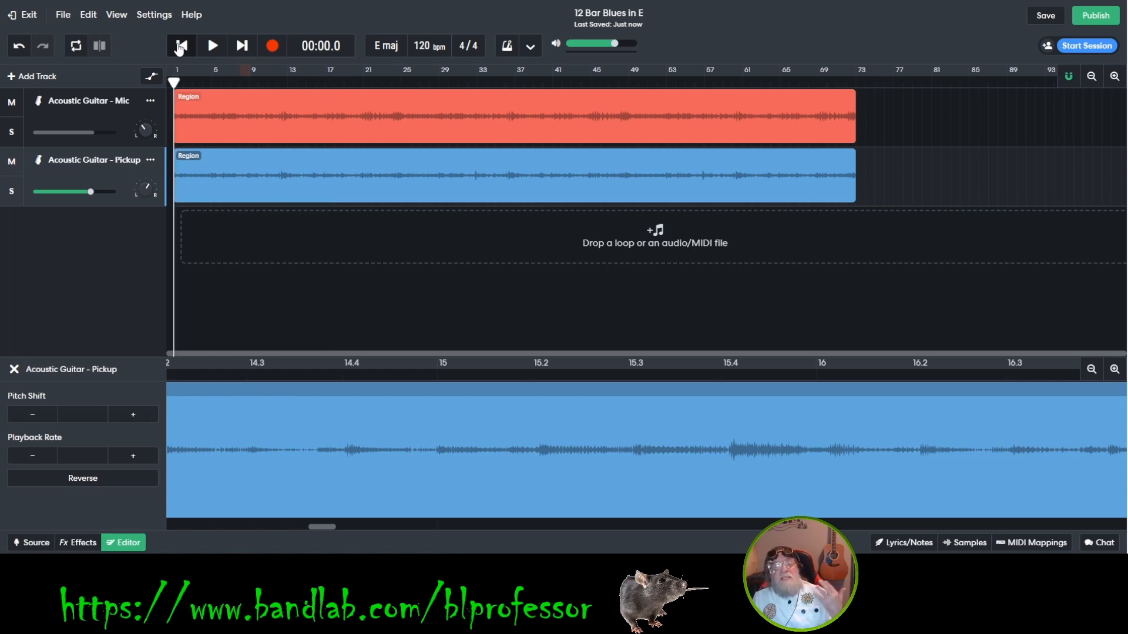
left_click(212, 47)
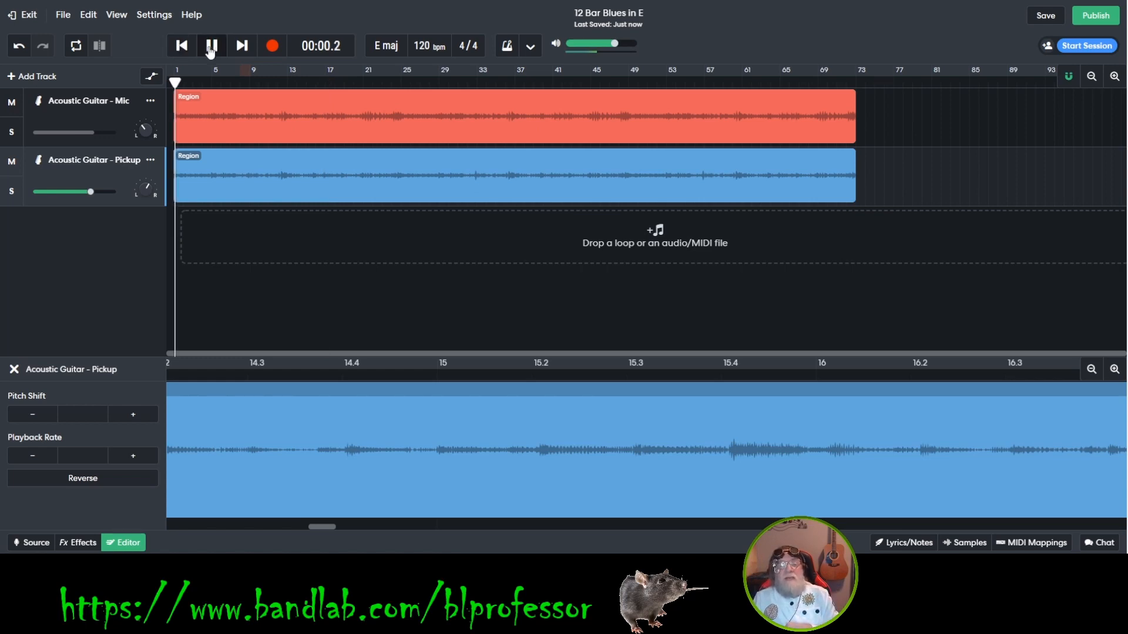
left_click(210, 47)
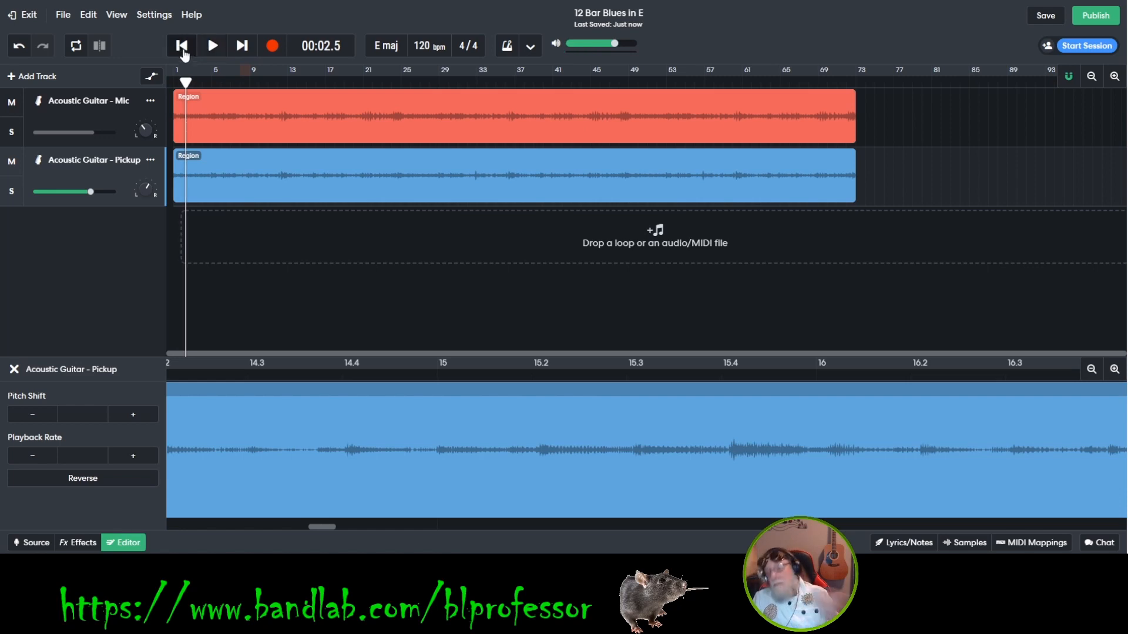
left_click(182, 47)
left_click(212, 47)
left_click(213, 47)
left_click(212, 47)
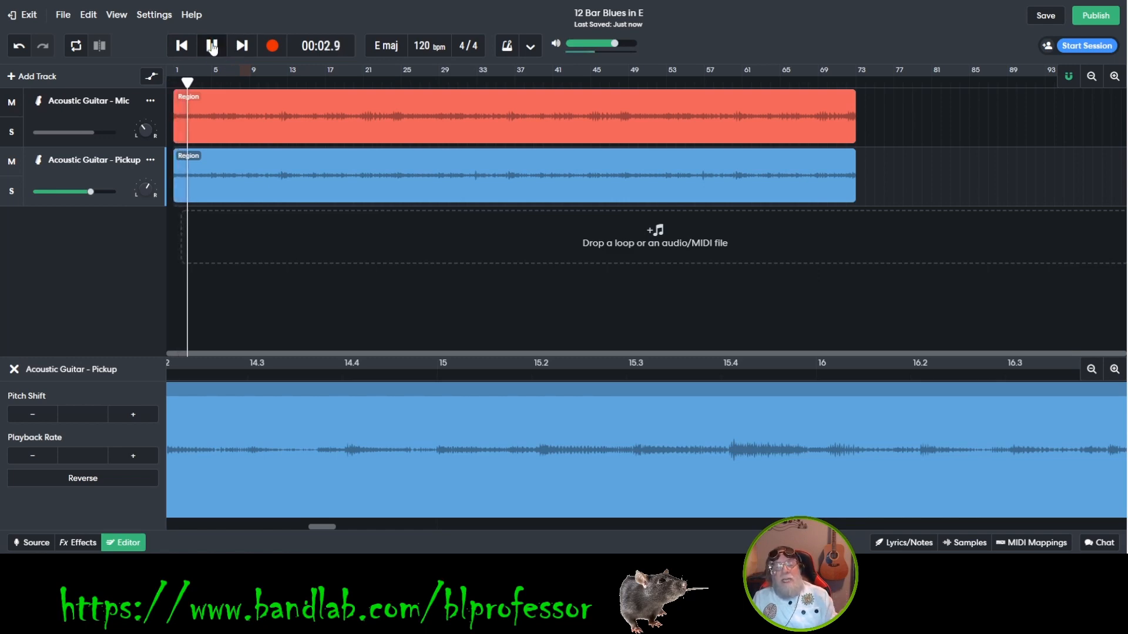
left_click(212, 47)
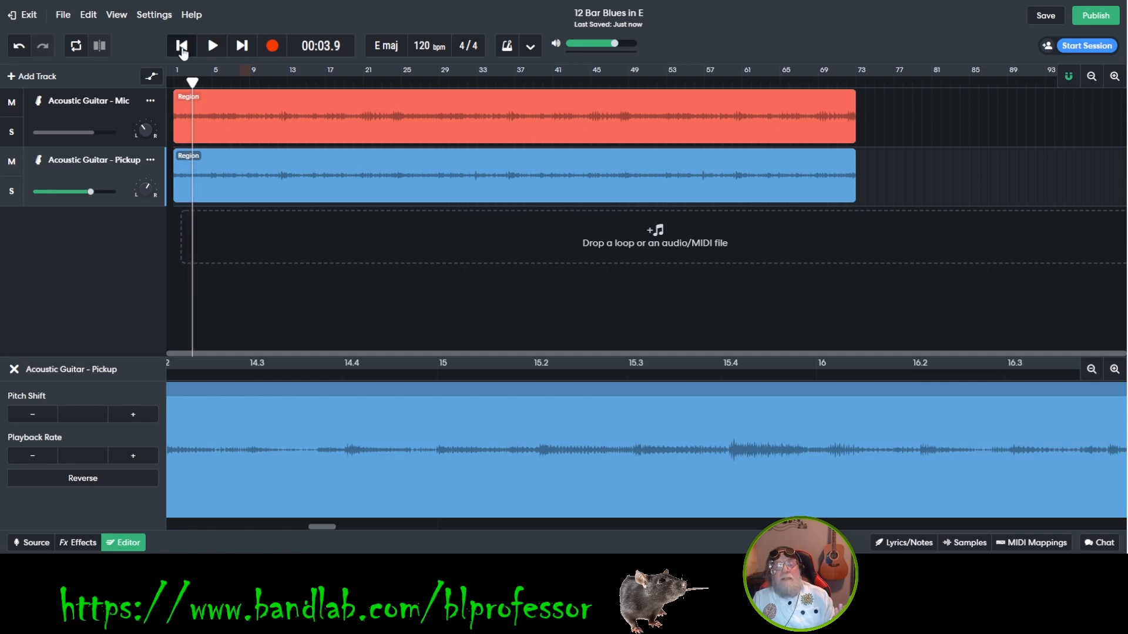
left_click(182, 49)
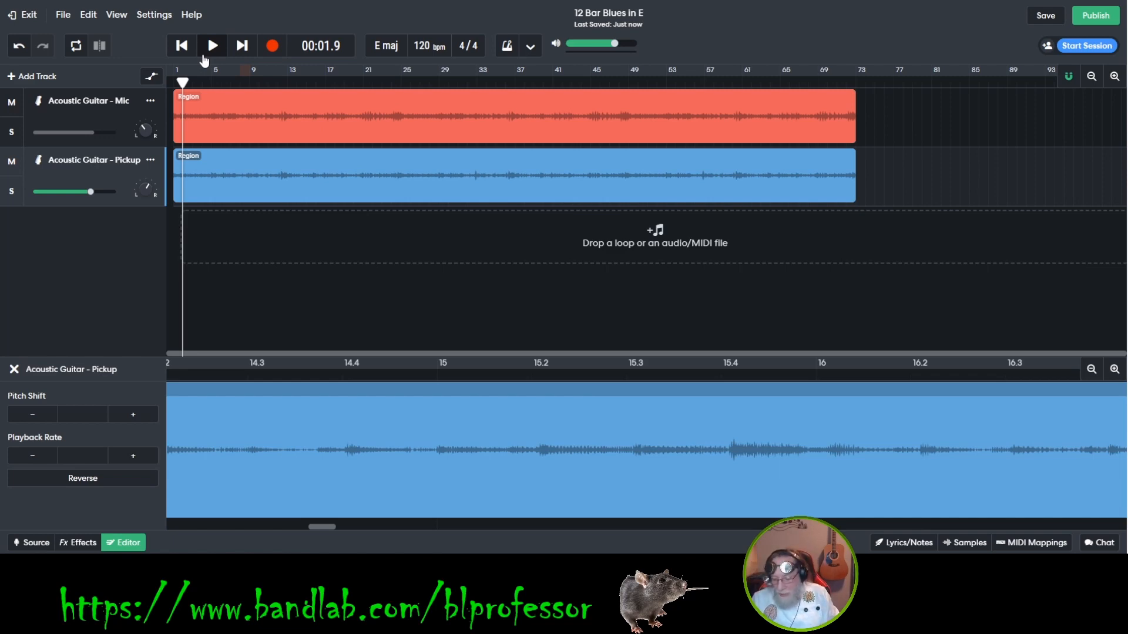
key("Return")
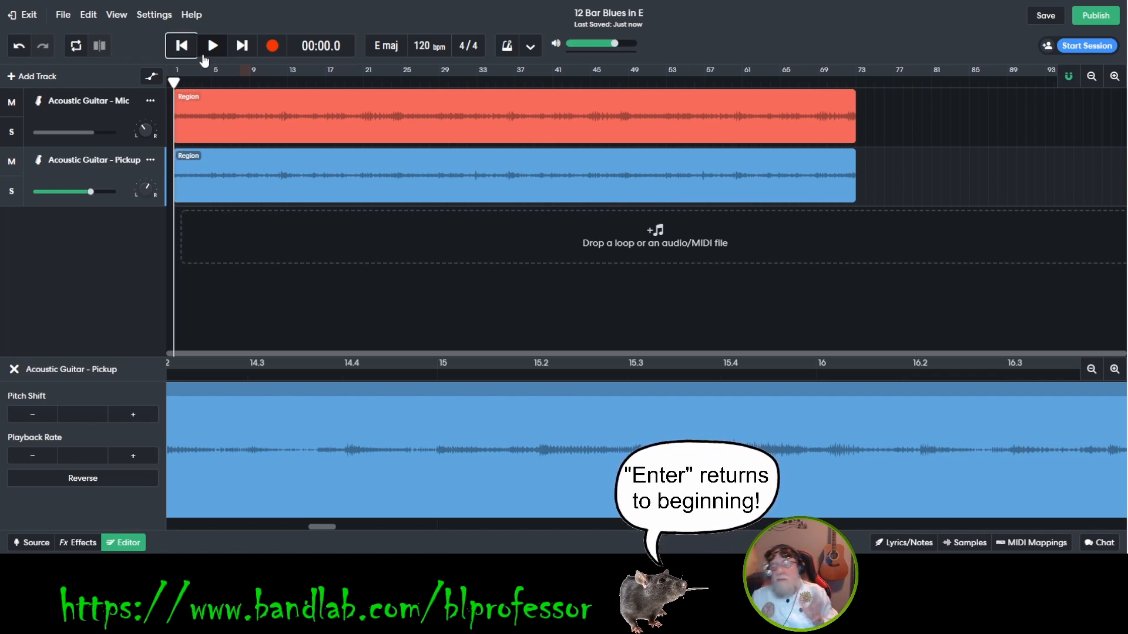
Step: Move the playhead further along the timeline and return it to the project's start
left_click_drag(174, 83, 410, 100)
key("Return")
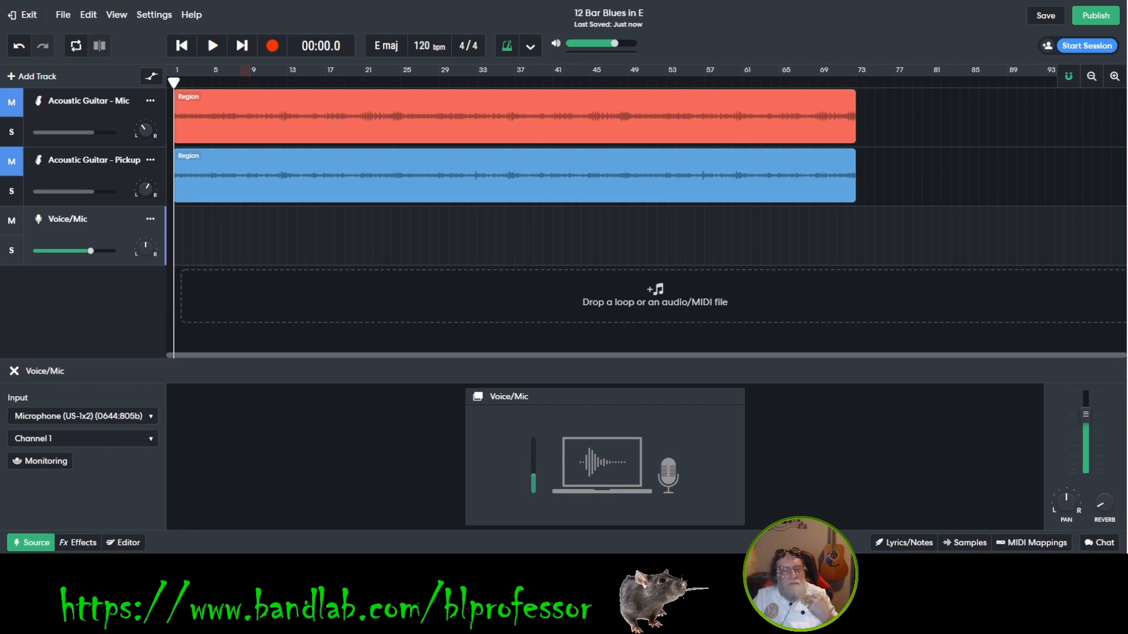
Step: Examine the Voice/Mic track's input source settings by closing and reopening them, and leave the view closed
left_click(14, 371)
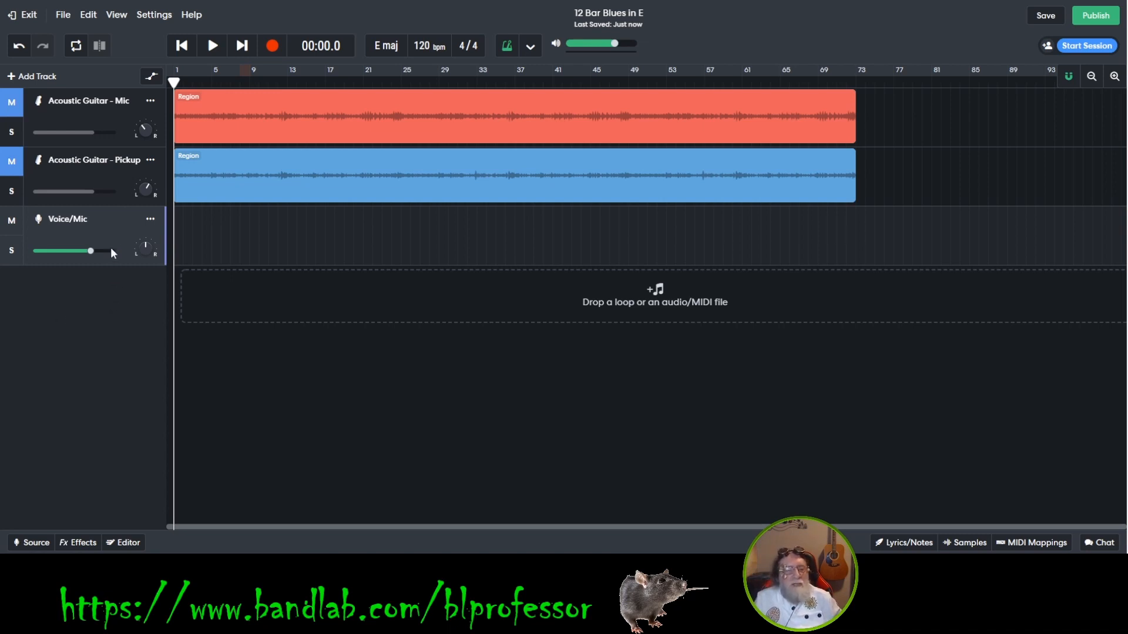
left_click(33, 543)
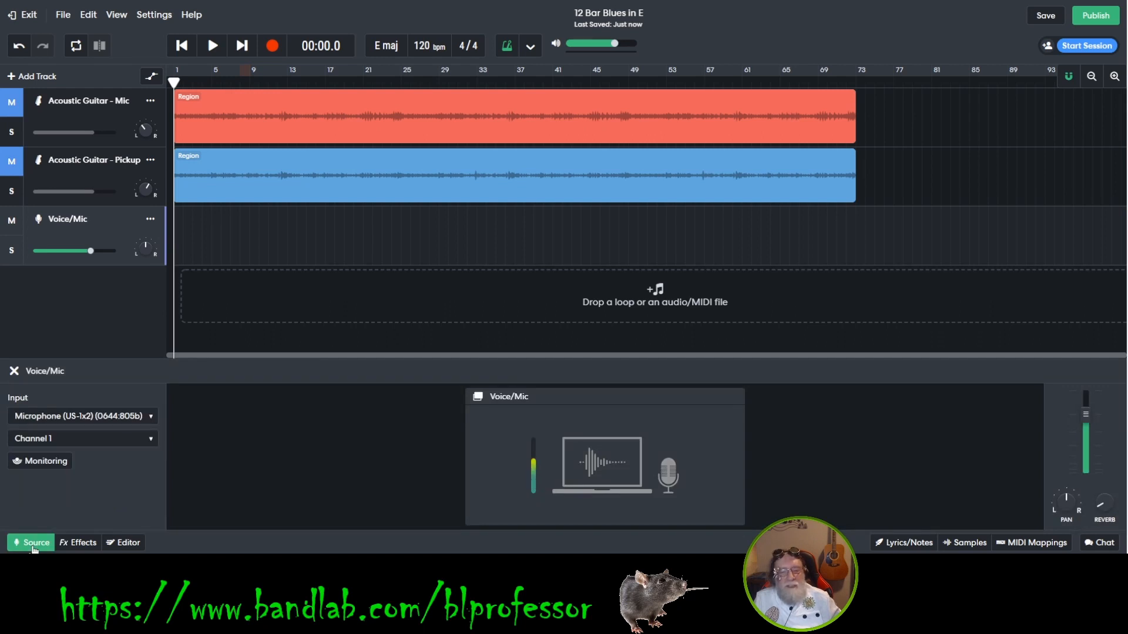
left_click(33, 543)
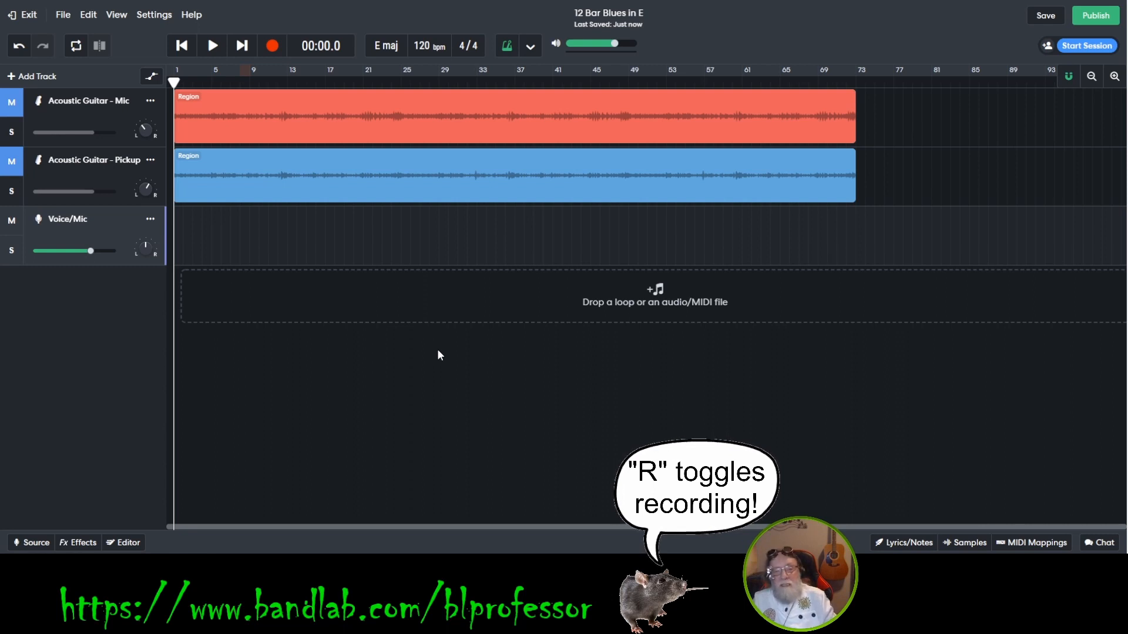
Step: Set the metronome's count-in duration to 1 Bar, preview the Cat and Slap metronome sounds, and choose the Default sound
left_click(531, 47)
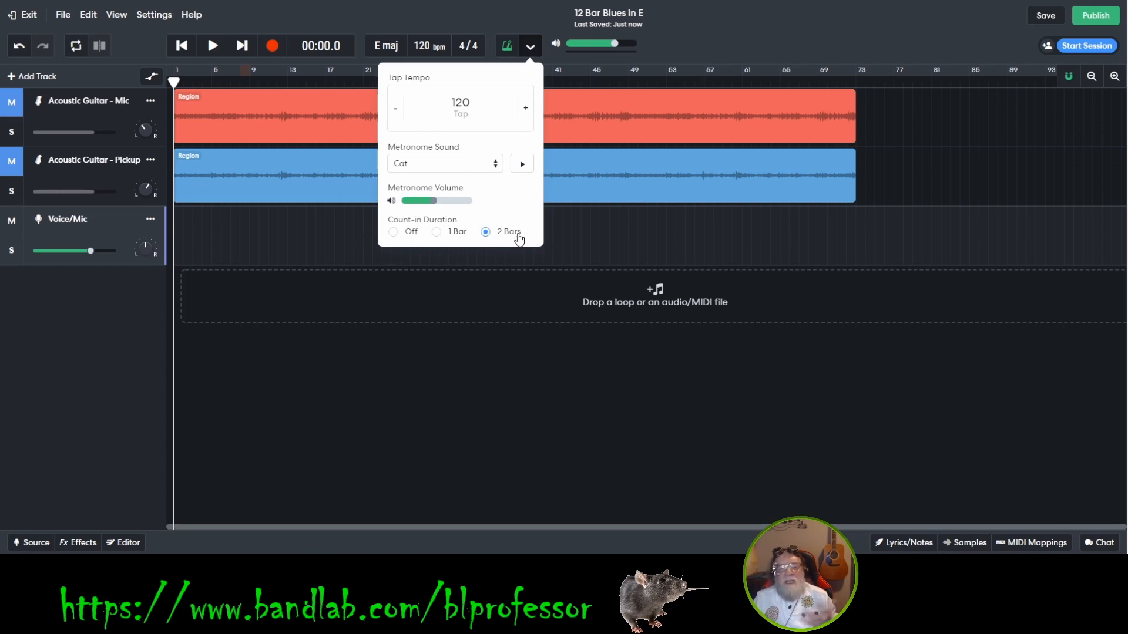
left_click(445, 238)
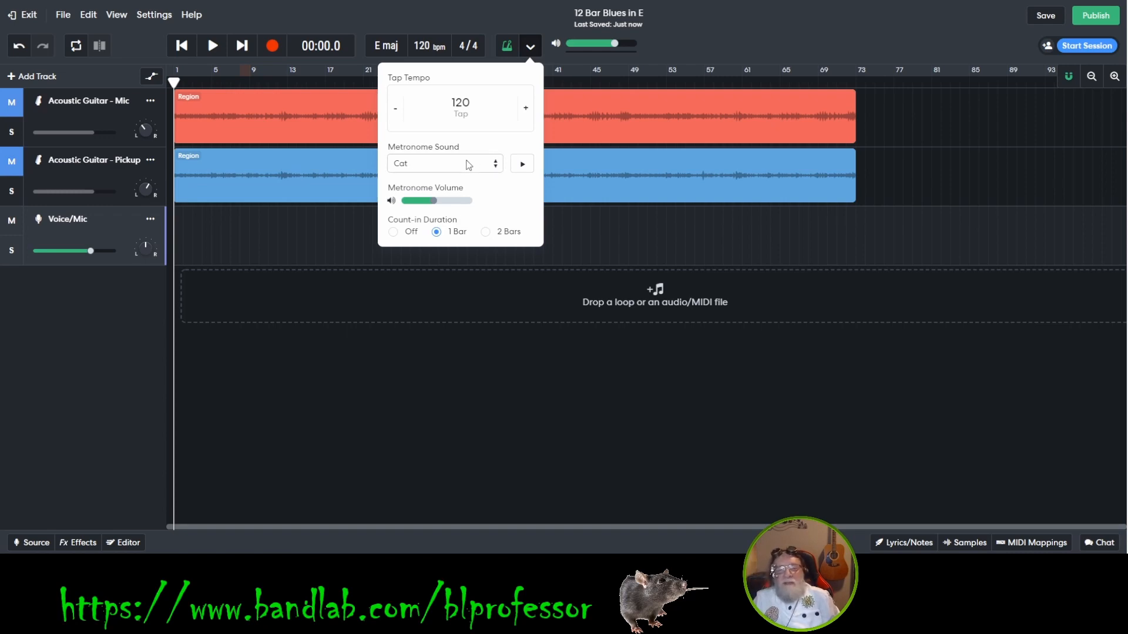
left_click(521, 165)
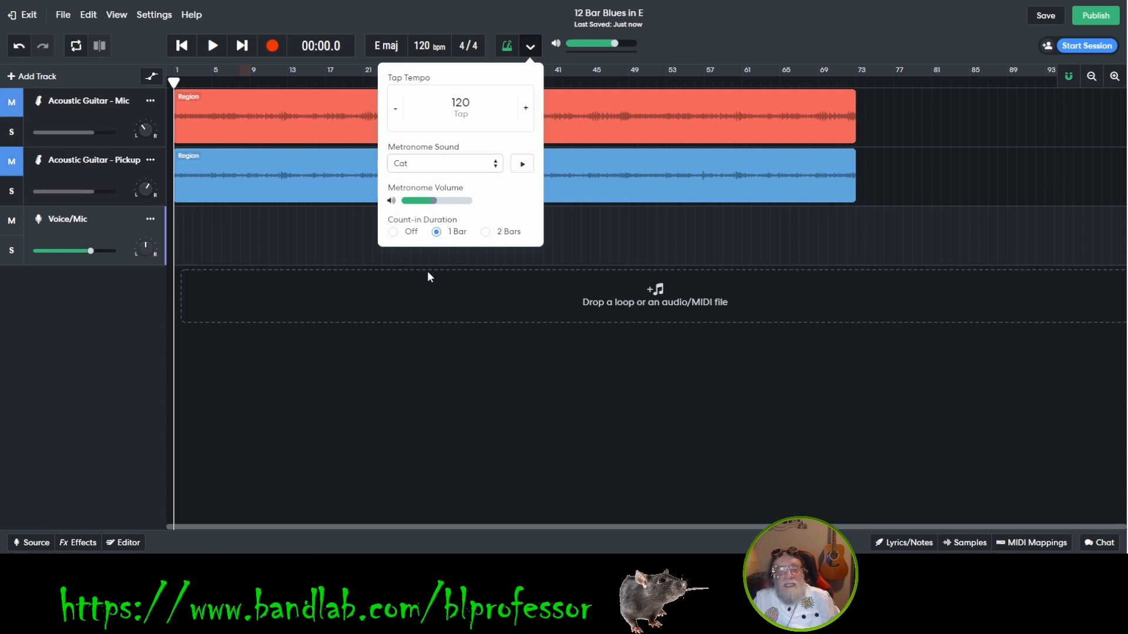
key("Down")
left_click(523, 169)
left_click(521, 166)
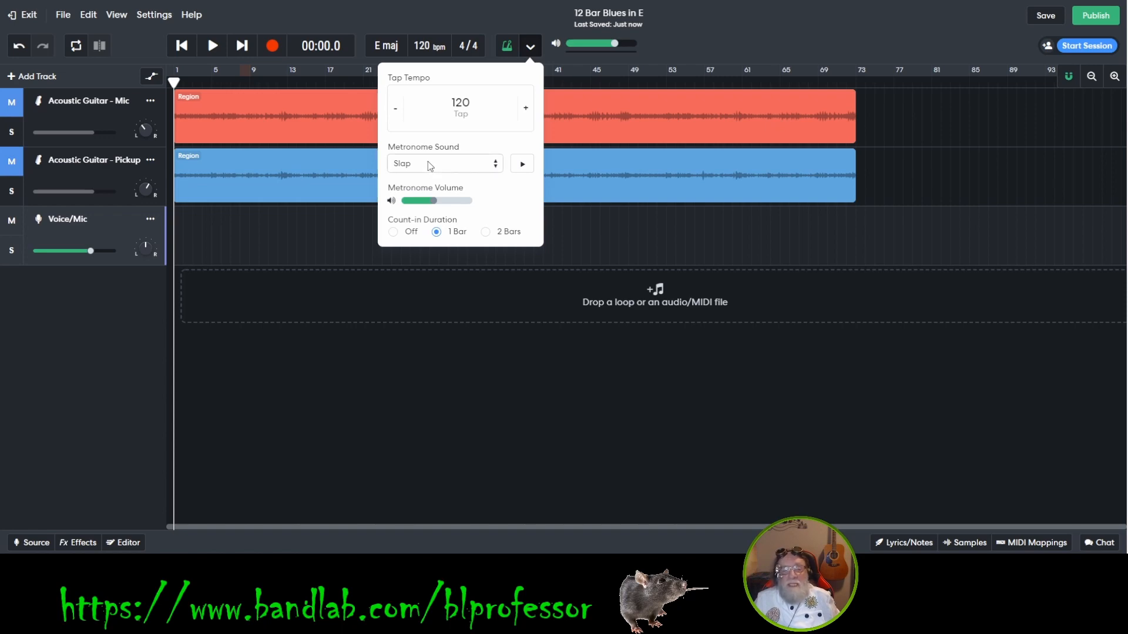
left_click(426, 245)
left_click(417, 271)
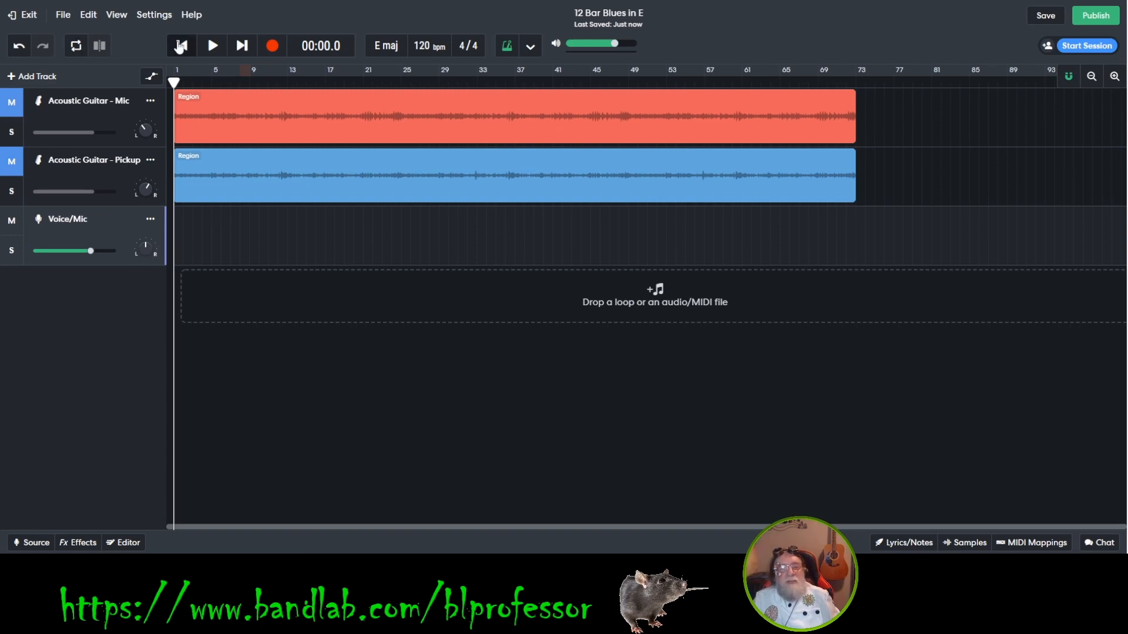
Step: Record a short take on the Voice/Mic track from the project's start and play back its opening
left_click(270, 52)
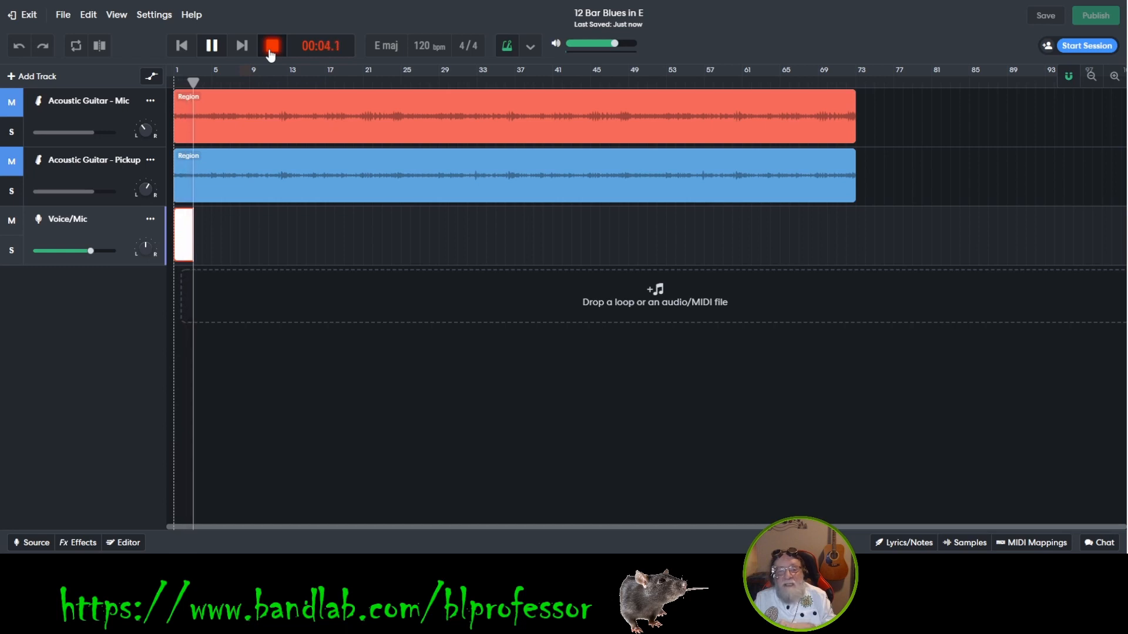
left_click(270, 51)
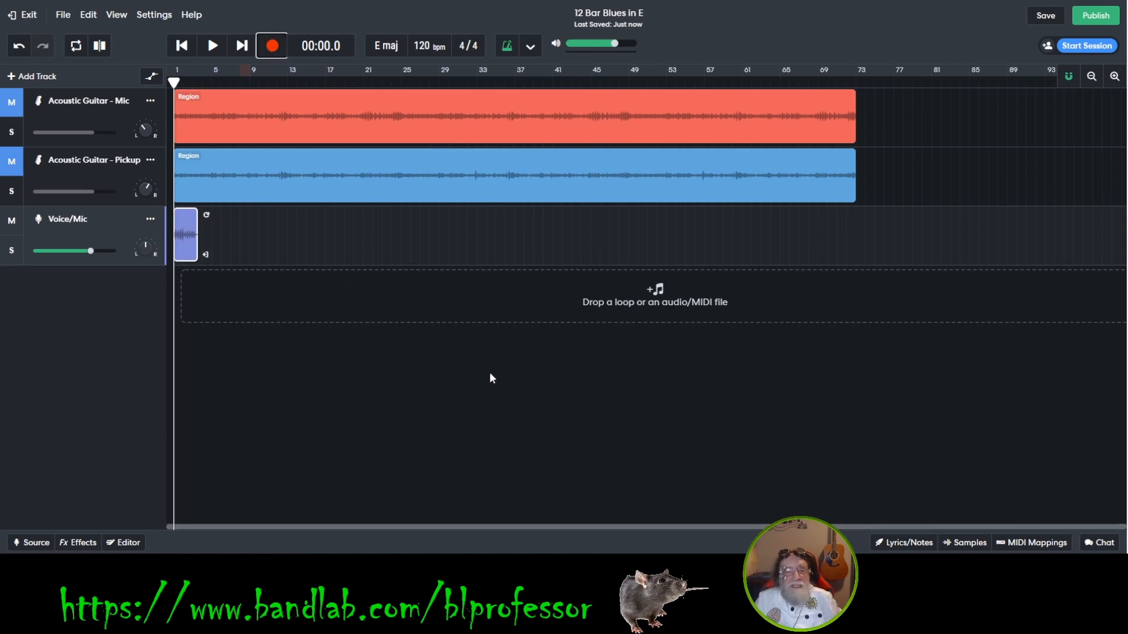
left_click(1114, 76)
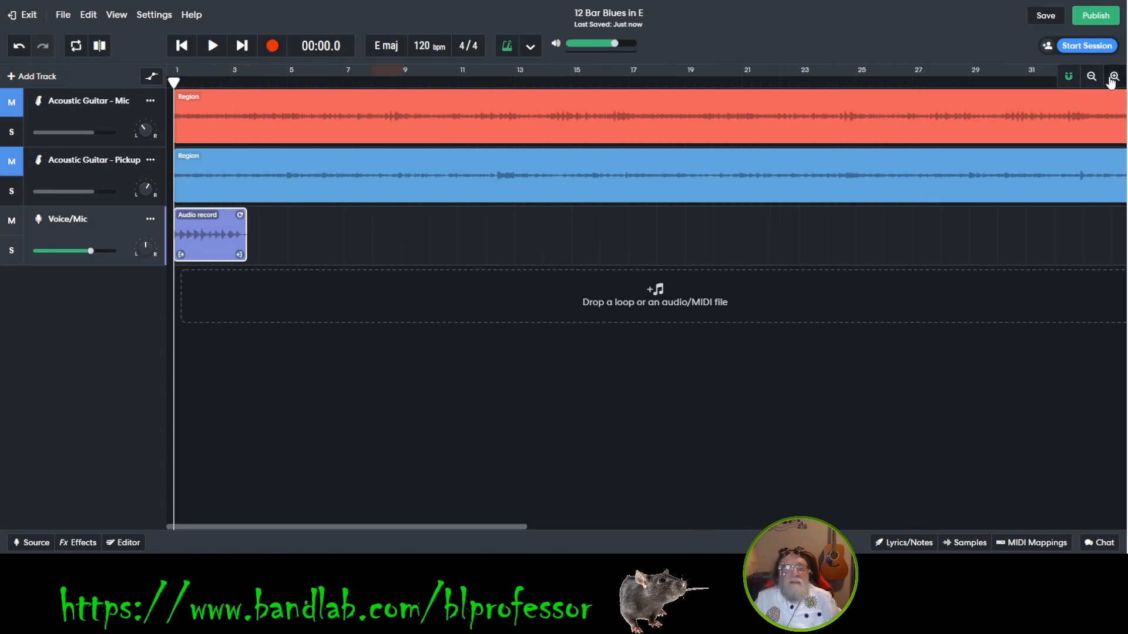
left_click(1111, 83)
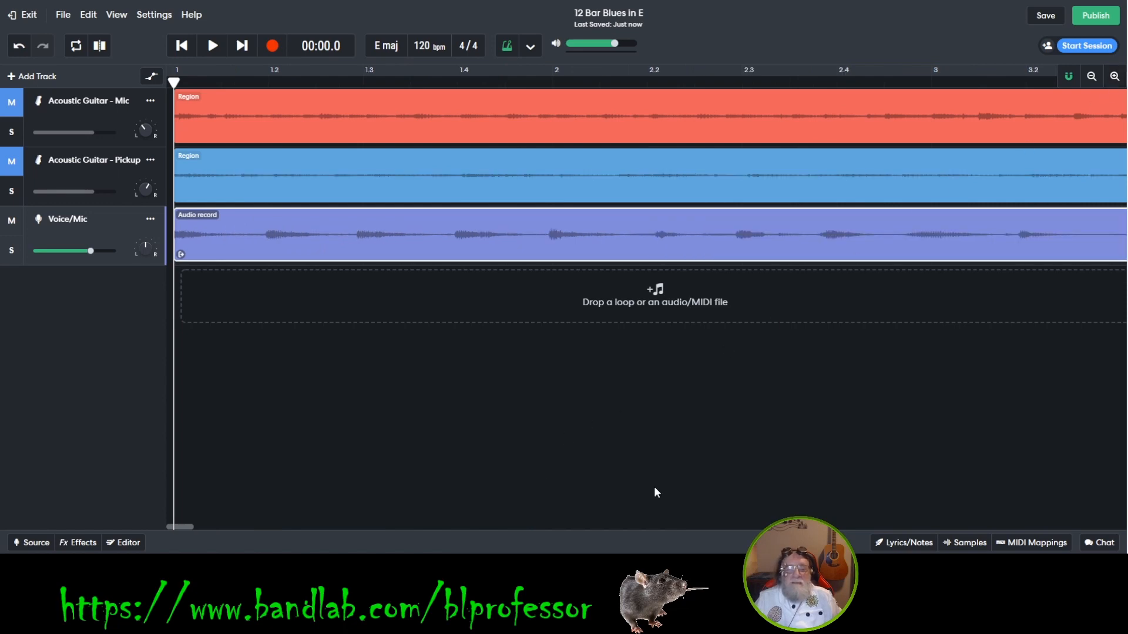
left_click(213, 47)
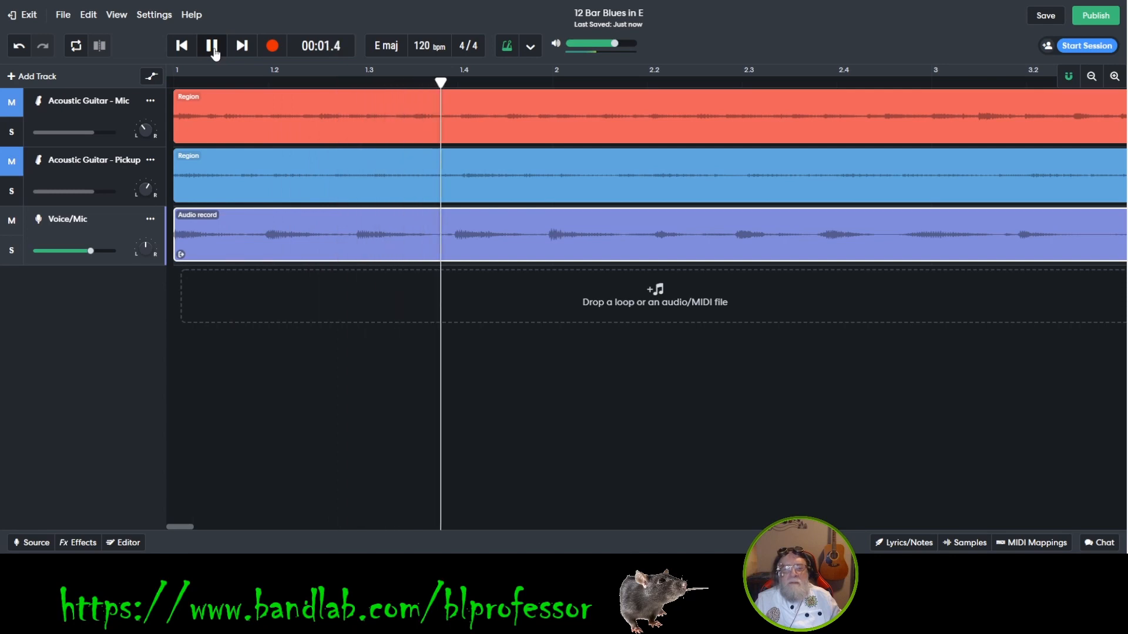
left_click(212, 47)
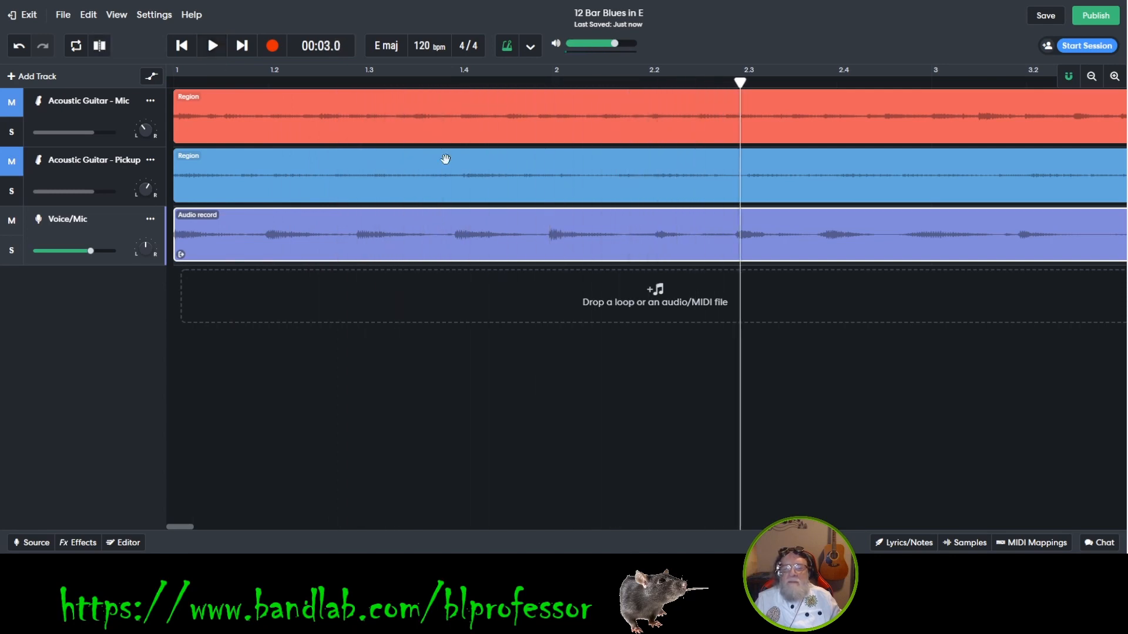
Step: Place the playhead at bar 2 and enable a cycle region from bar 2 to beat 2.3
left_click(645, 87)
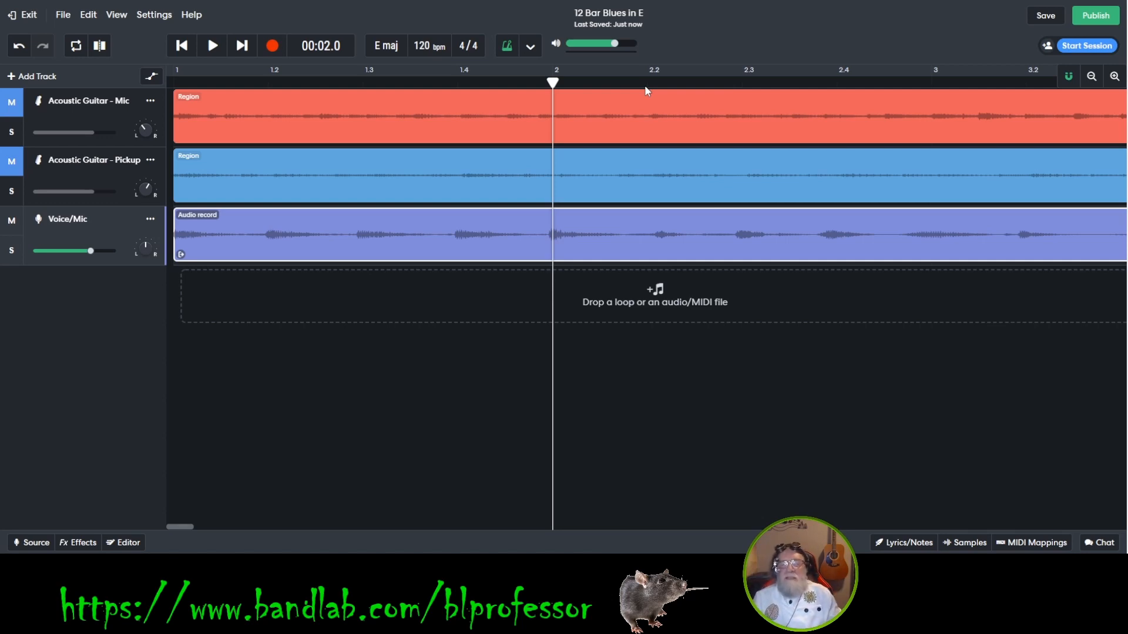
left_click(665, 74)
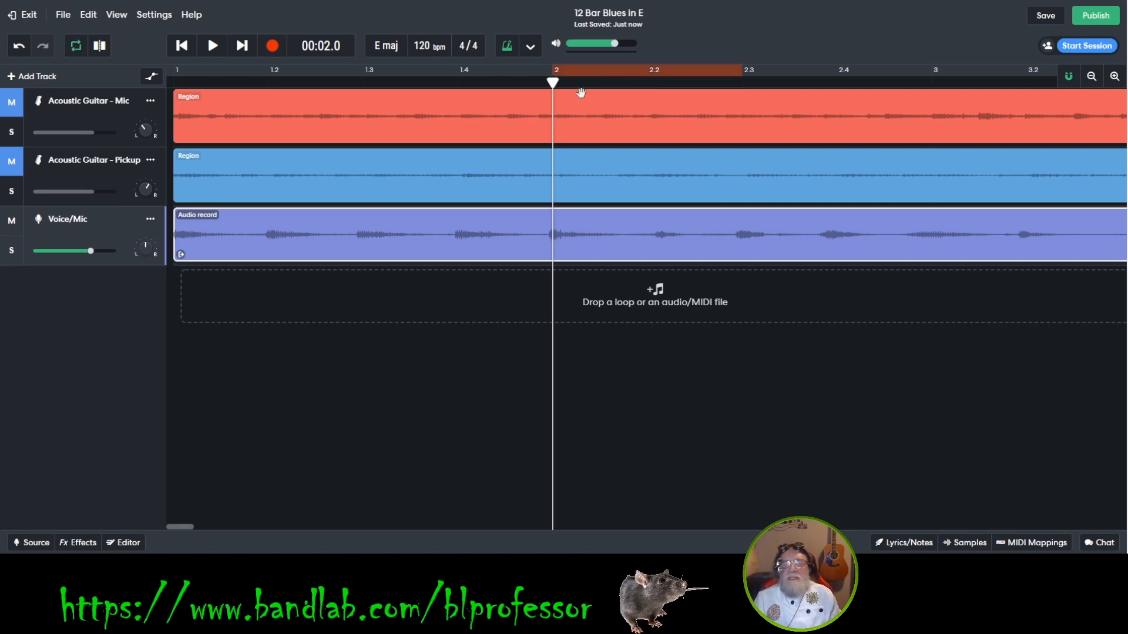
left_click(76, 45)
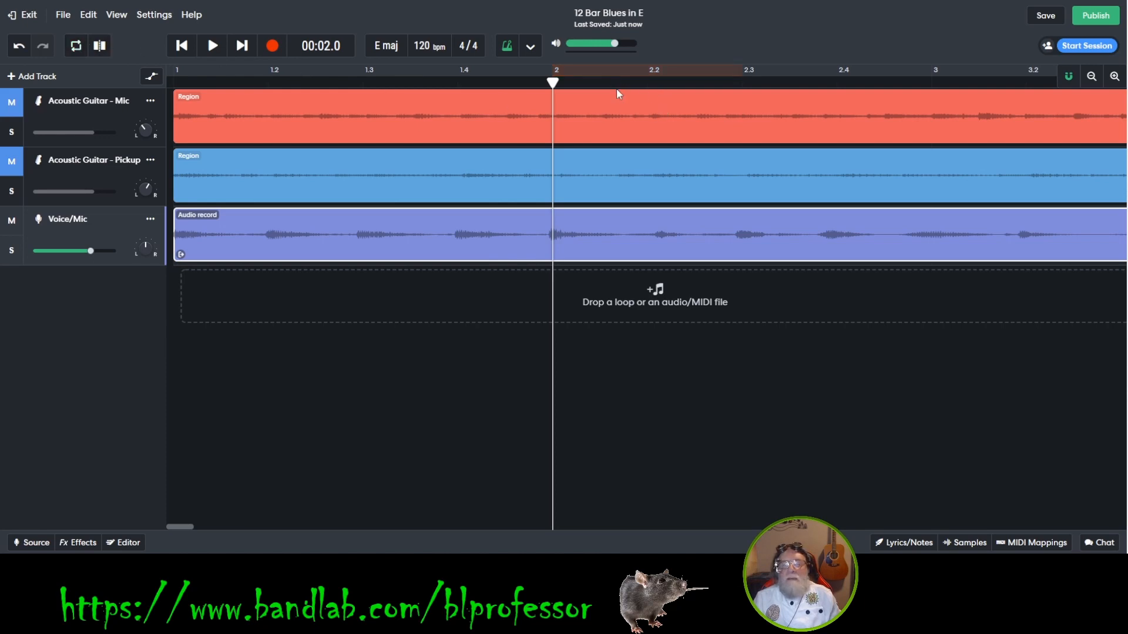
left_click(648, 72)
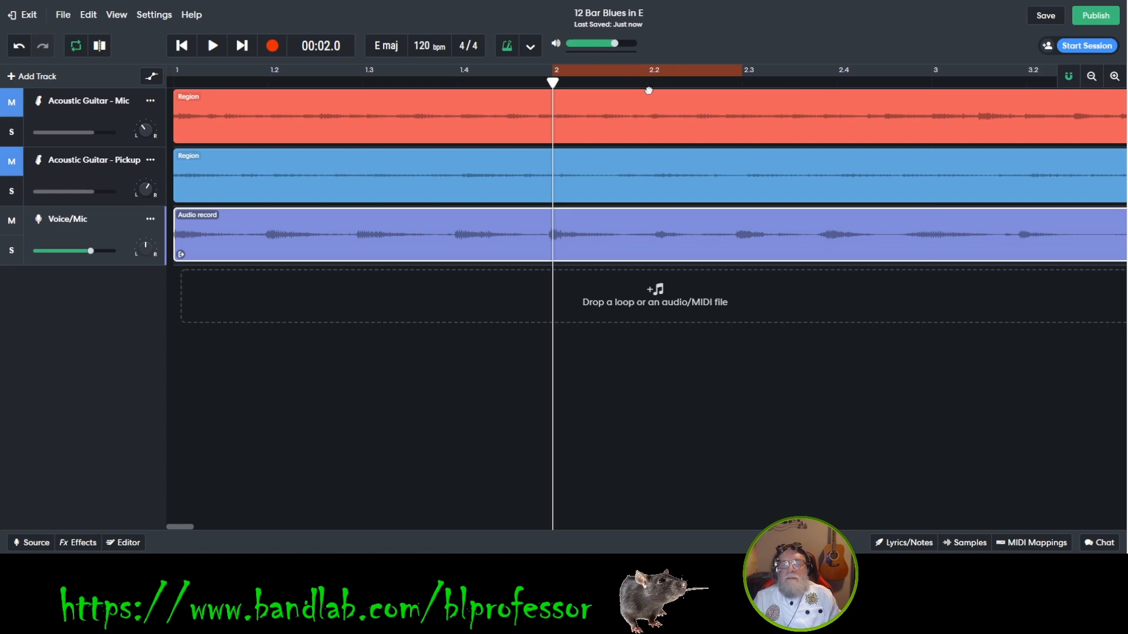
left_click(648, 89)
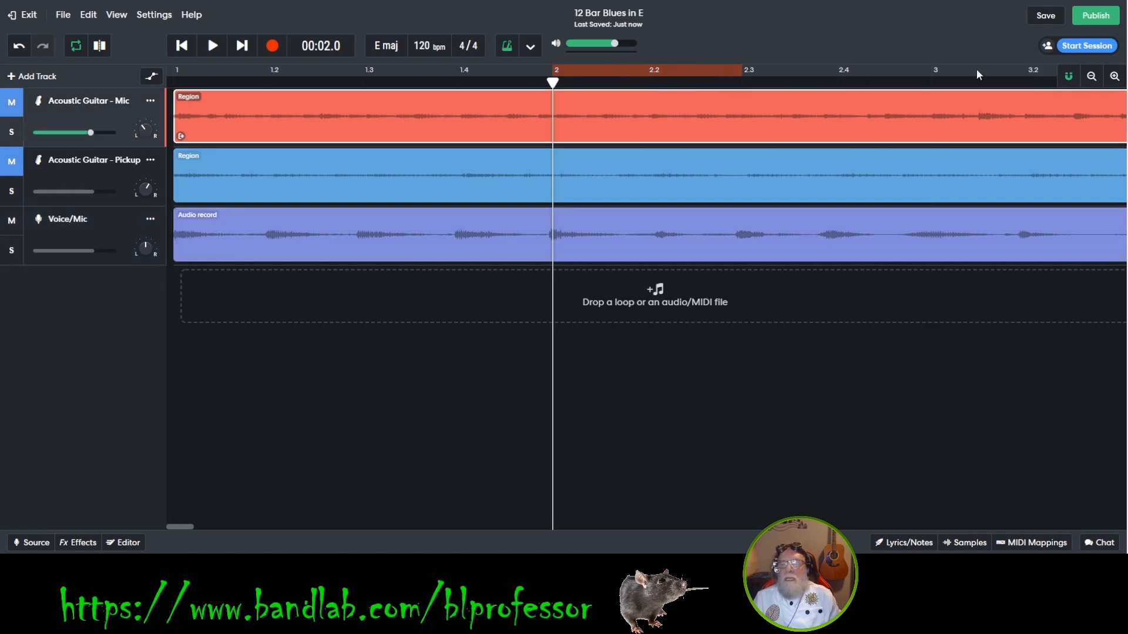
Step: Turn off snap to grid and fine-position the playhead just before beat 2.2, playing briefly within the cycle in between
left_click(1068, 75)
left_click(634, 83)
left_click(218, 50)
left_click(219, 50)
left_click(219, 51)
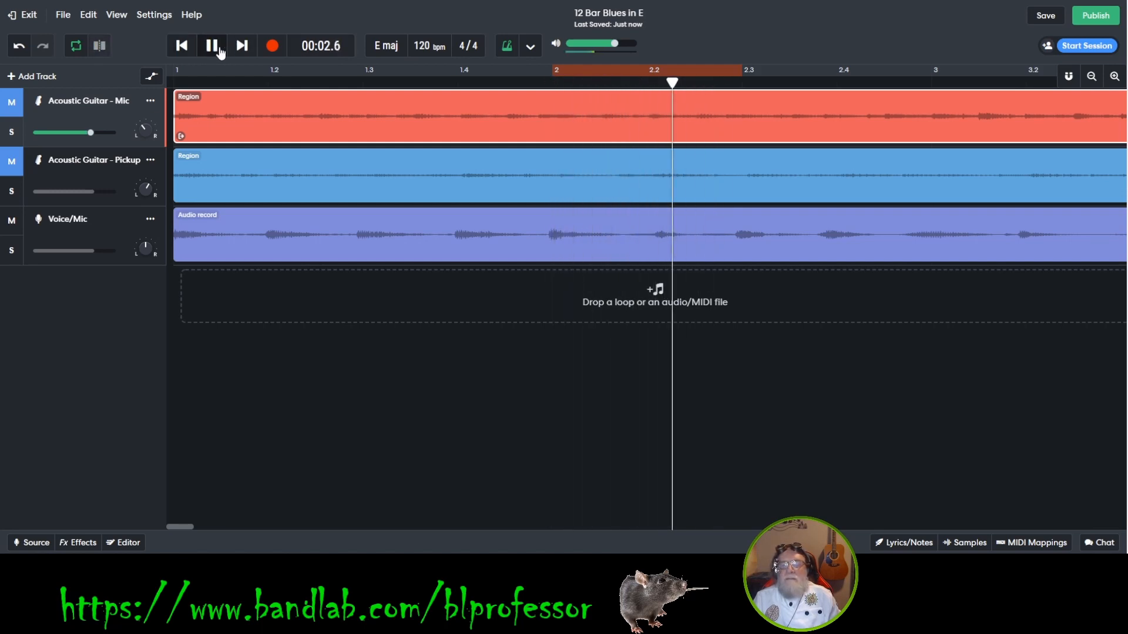
left_click(218, 50)
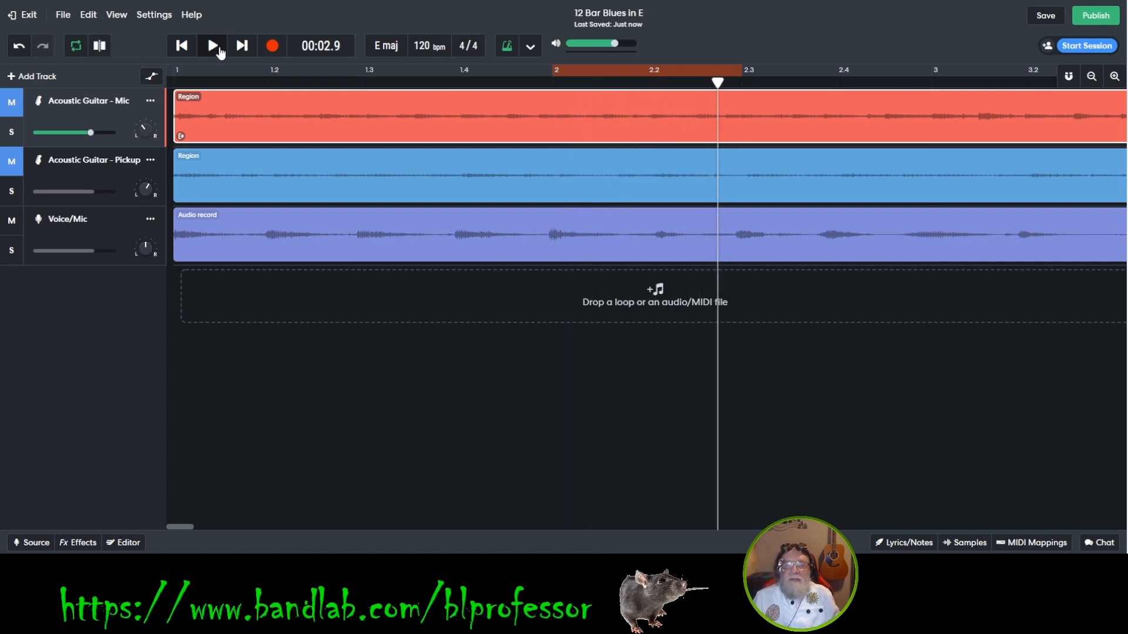
left_click(655, 82)
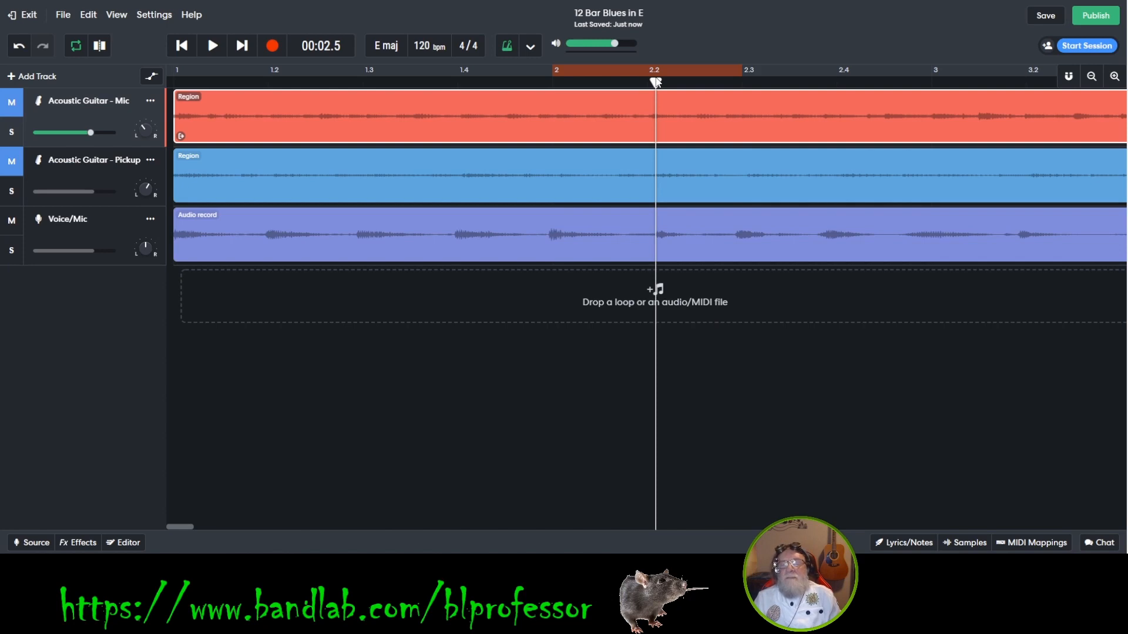
left_click_drag(655, 80, 652, 82)
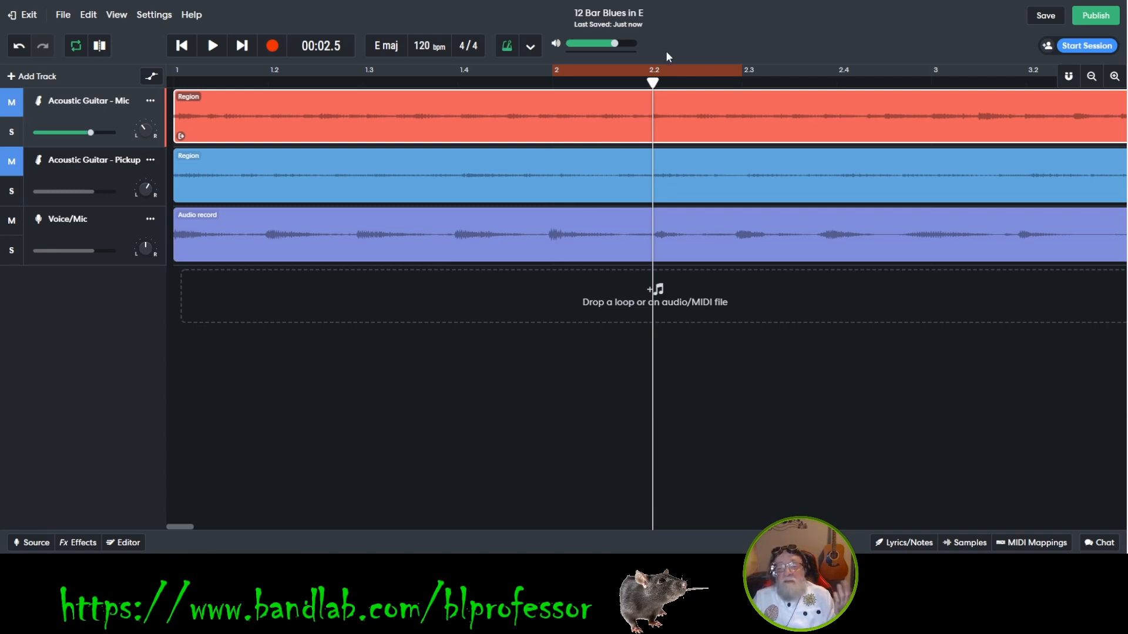
Step: Return to the project's start and reposition the playhead at 00:02.4, in the gap before the Voice/Mic note at beat 2.2
left_click(178, 47)
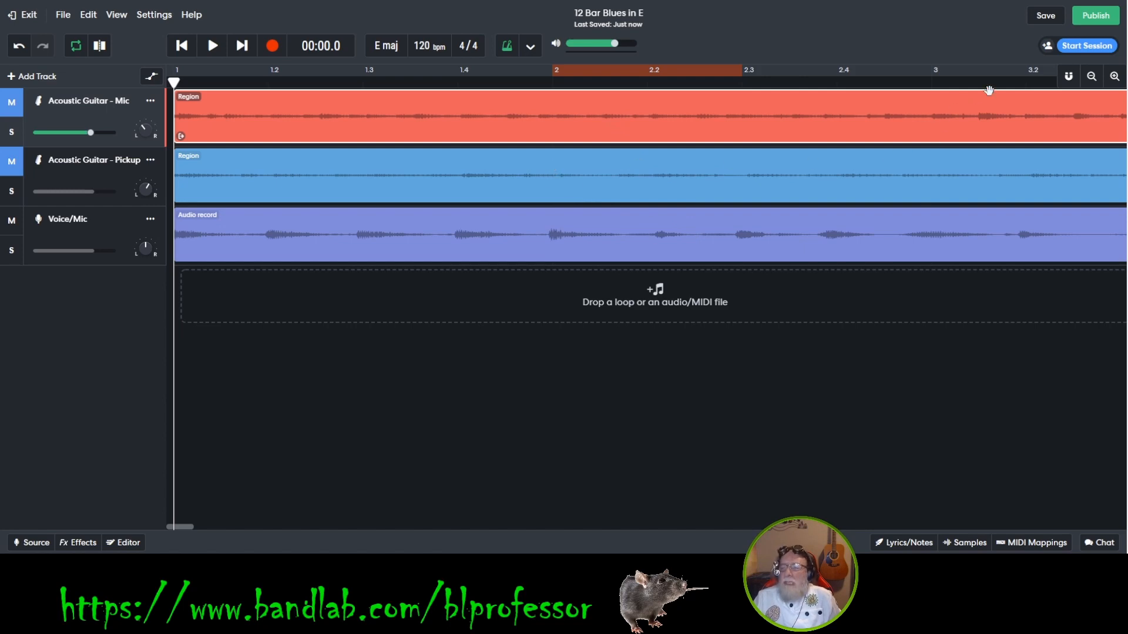
left_click(1091, 78)
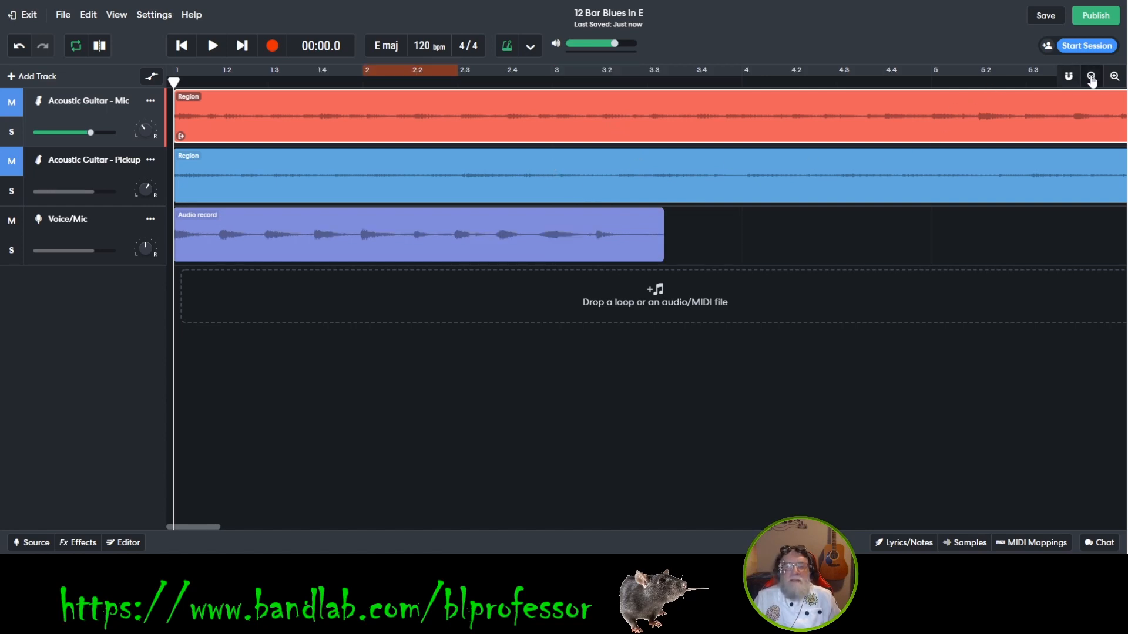
left_click(415, 83)
left_click_drag(415, 83, 401, 84)
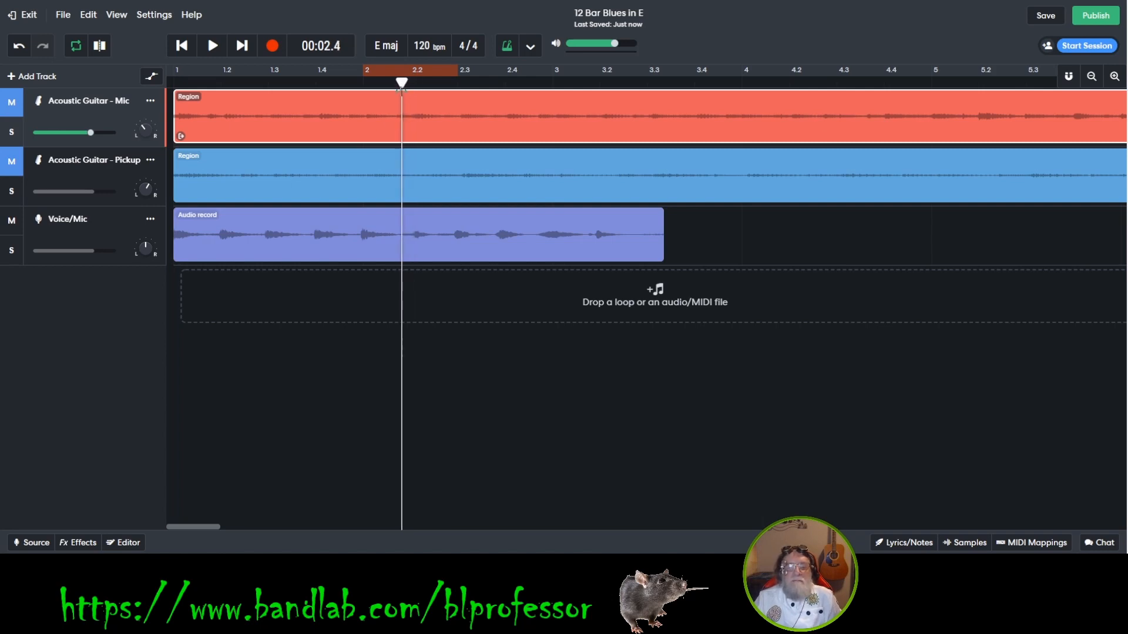
left_click(1114, 77)
left_click(1115, 77)
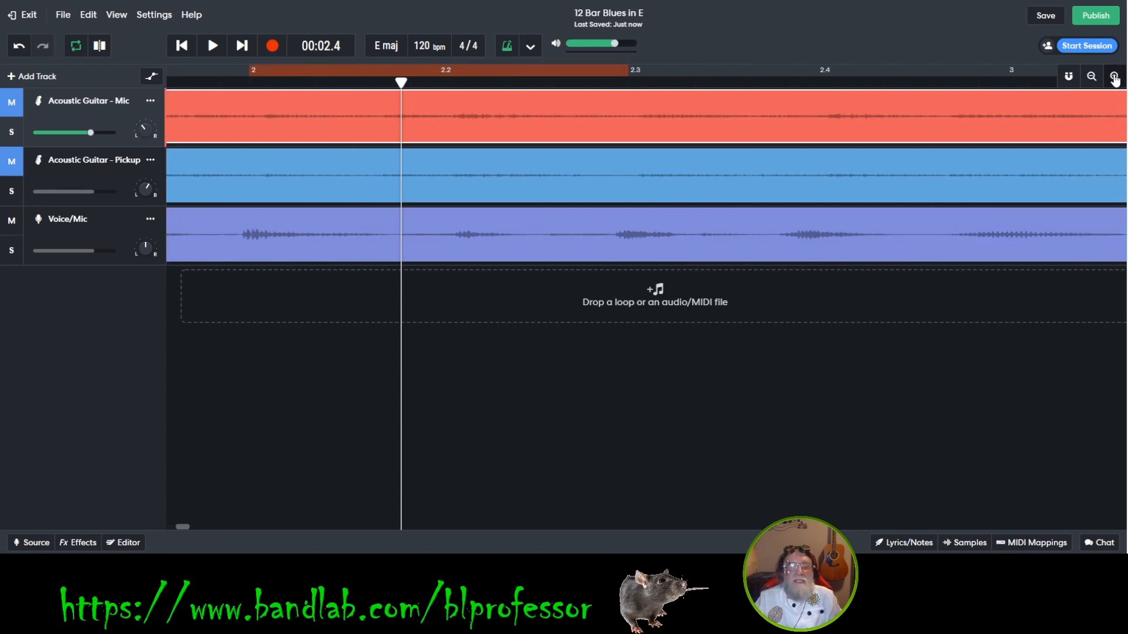
left_click_drag(403, 74, 392, 82)
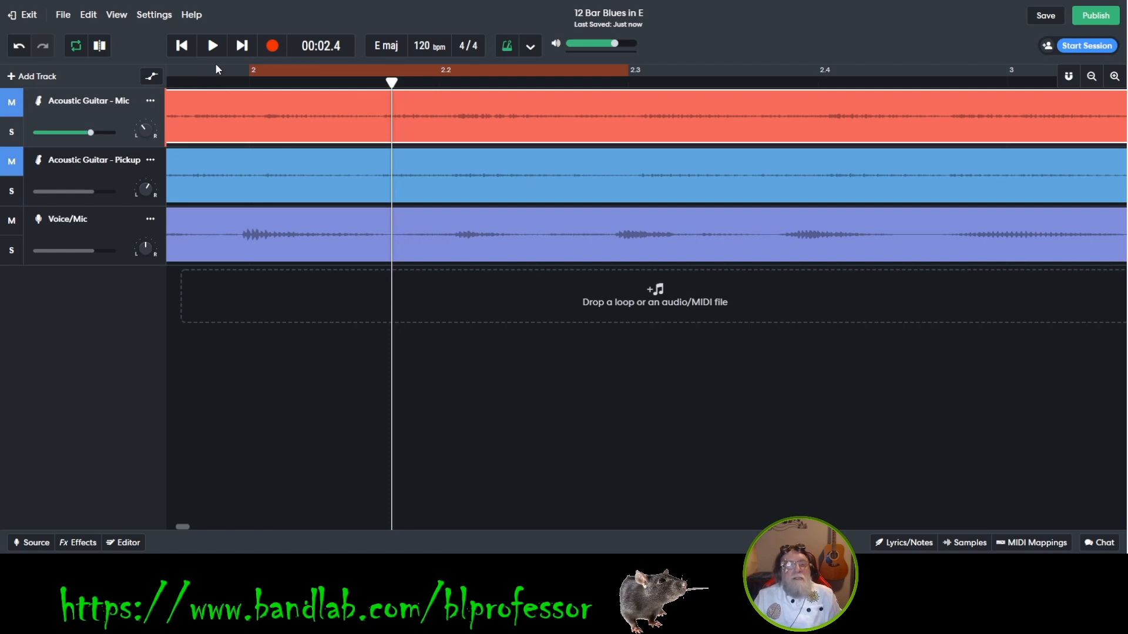
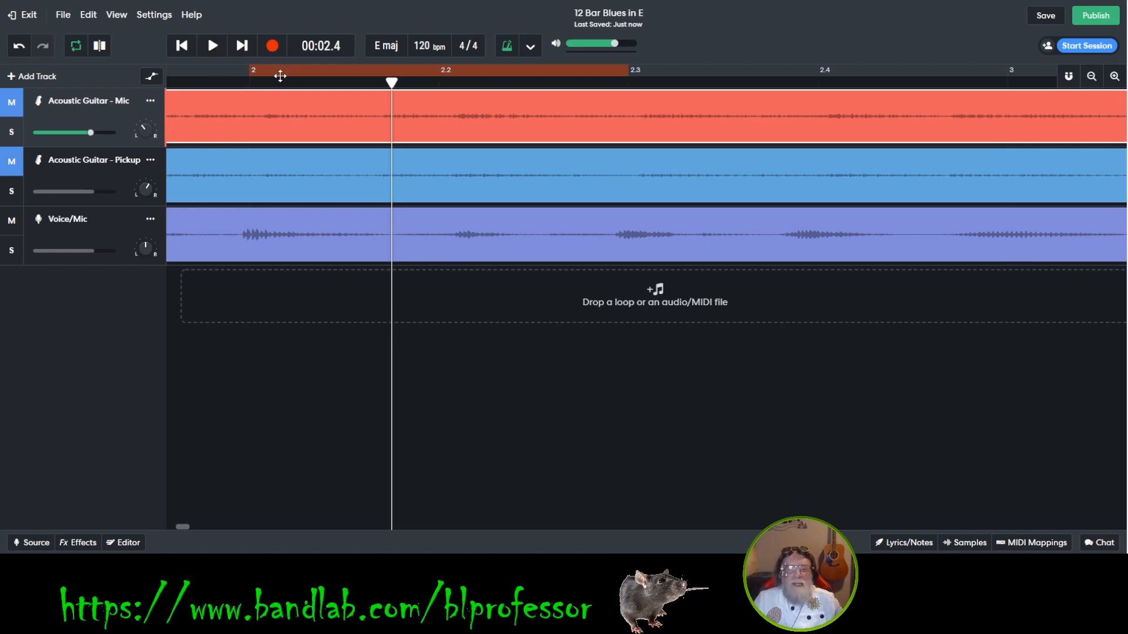
Step: Check the metronome's count-in duration, try recording with the cycle on, and turn the cycle off
left_click(533, 48)
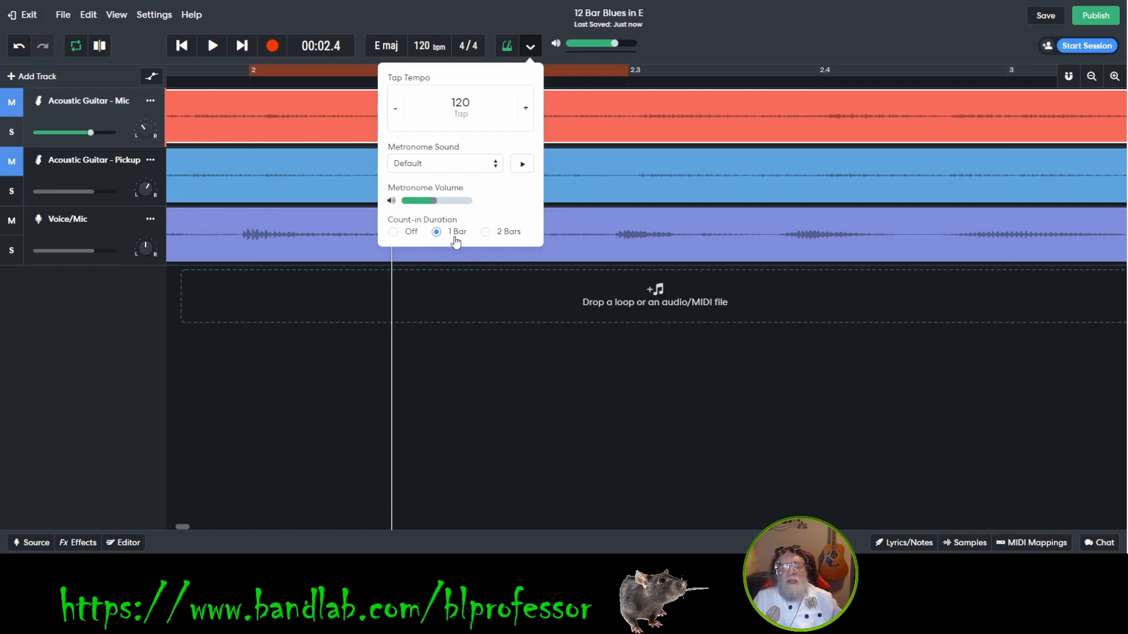
left_click(483, 10)
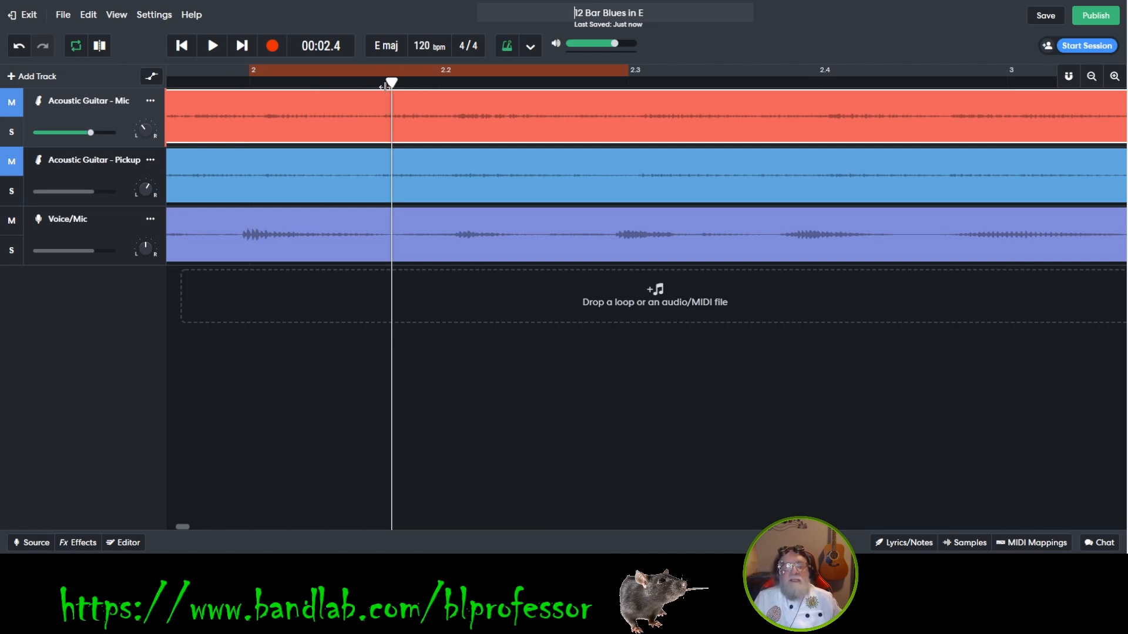
left_click(274, 47)
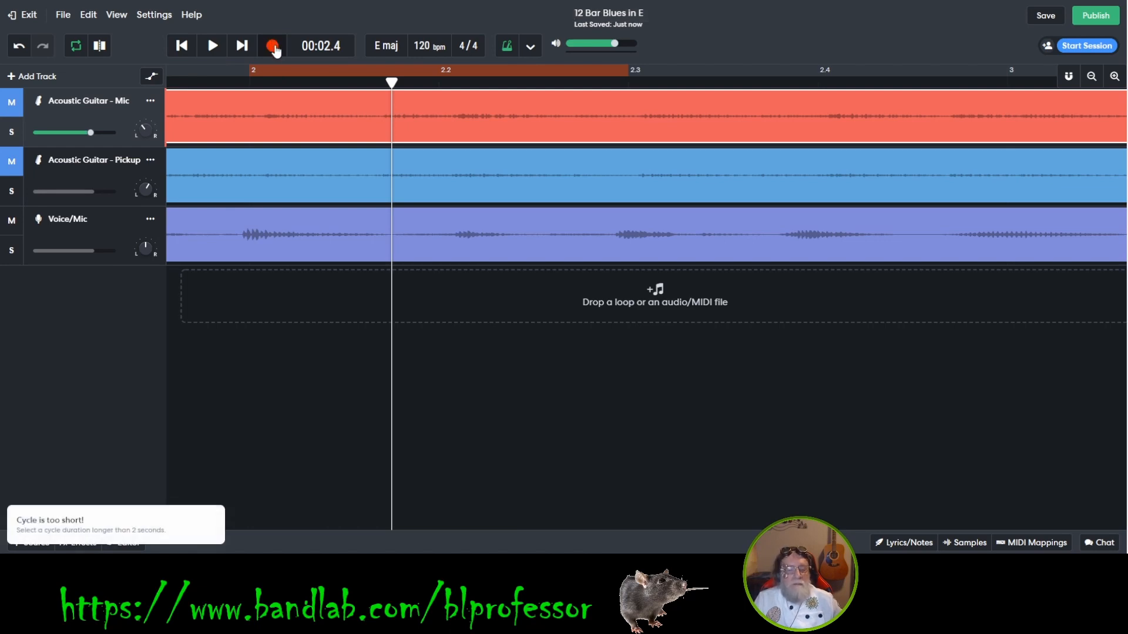
left_click(76, 50)
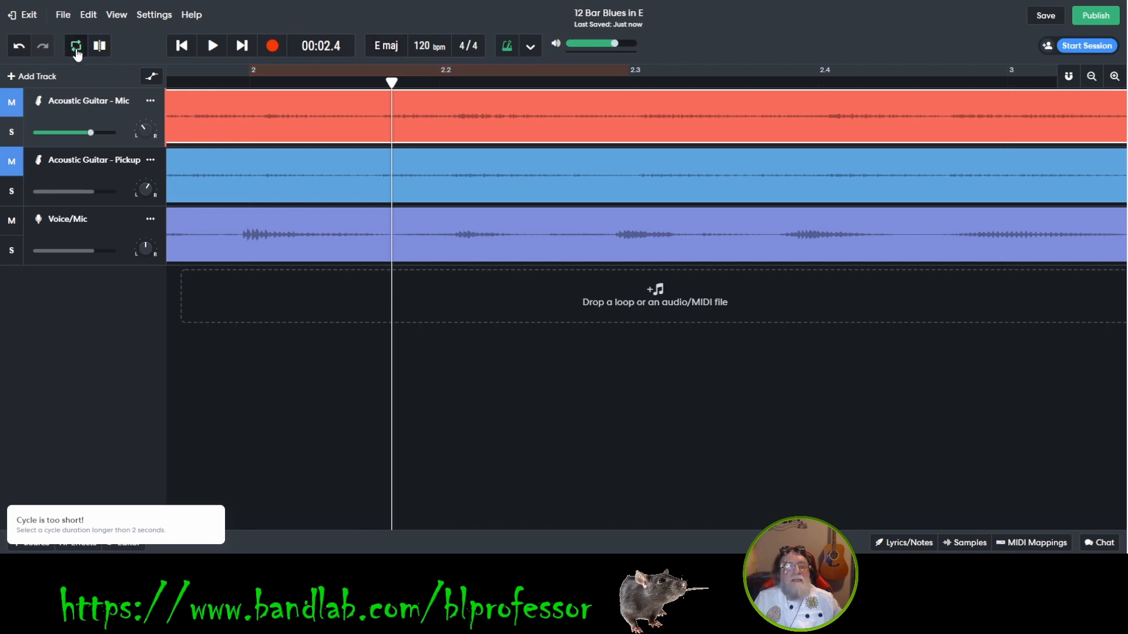
Step: Record a short take on the Acoustic Guitar - Mic track from 00:02.4, inspect its region and undo the take
left_click(273, 47)
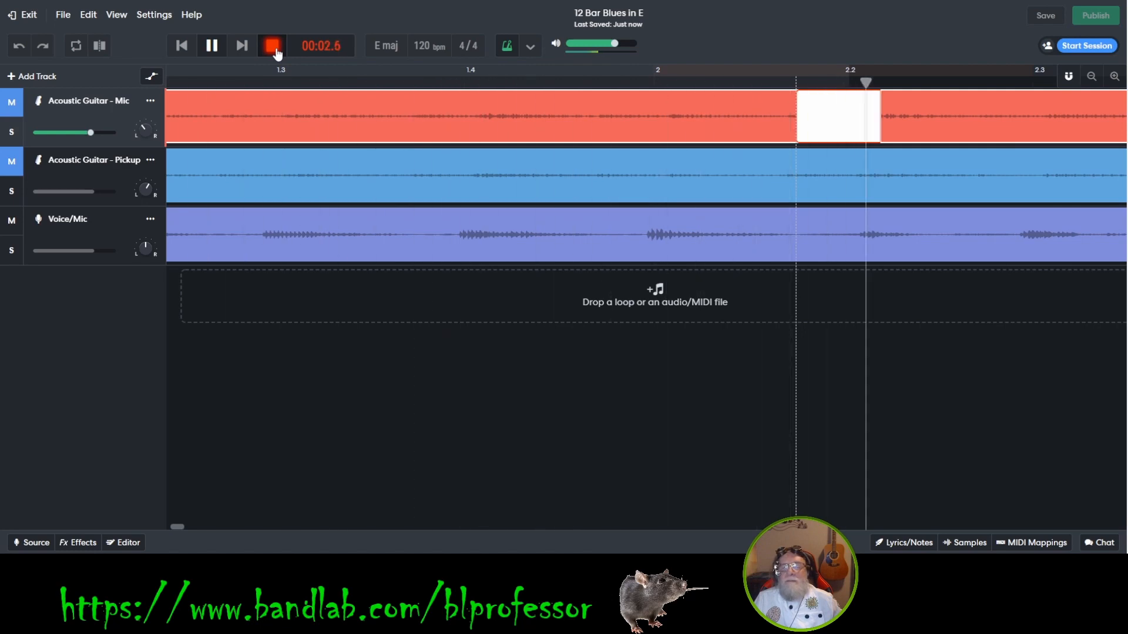
left_click(273, 47)
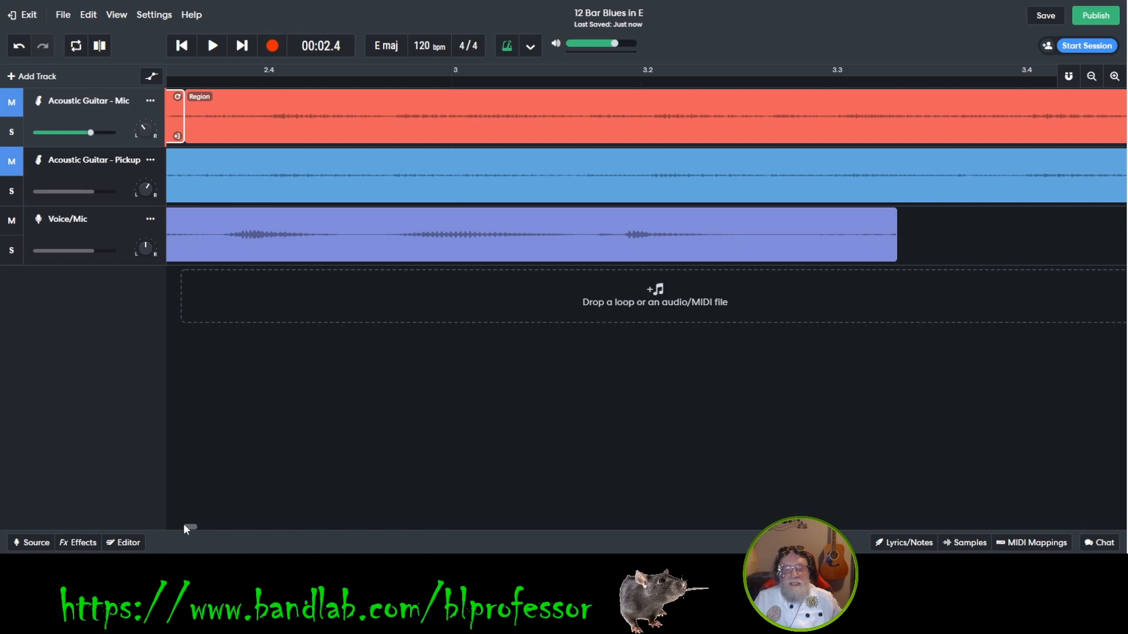
left_click_drag(185, 524, 158, 524)
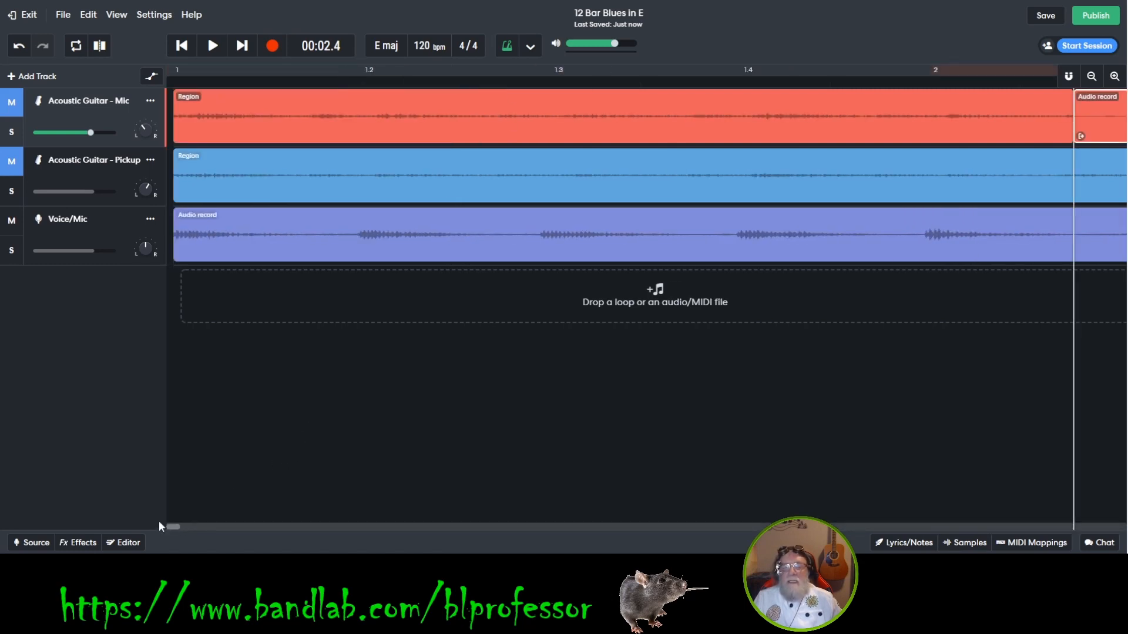
left_click_drag(165, 524, 166, 524)
left_click_drag(168, 527, 171, 520)
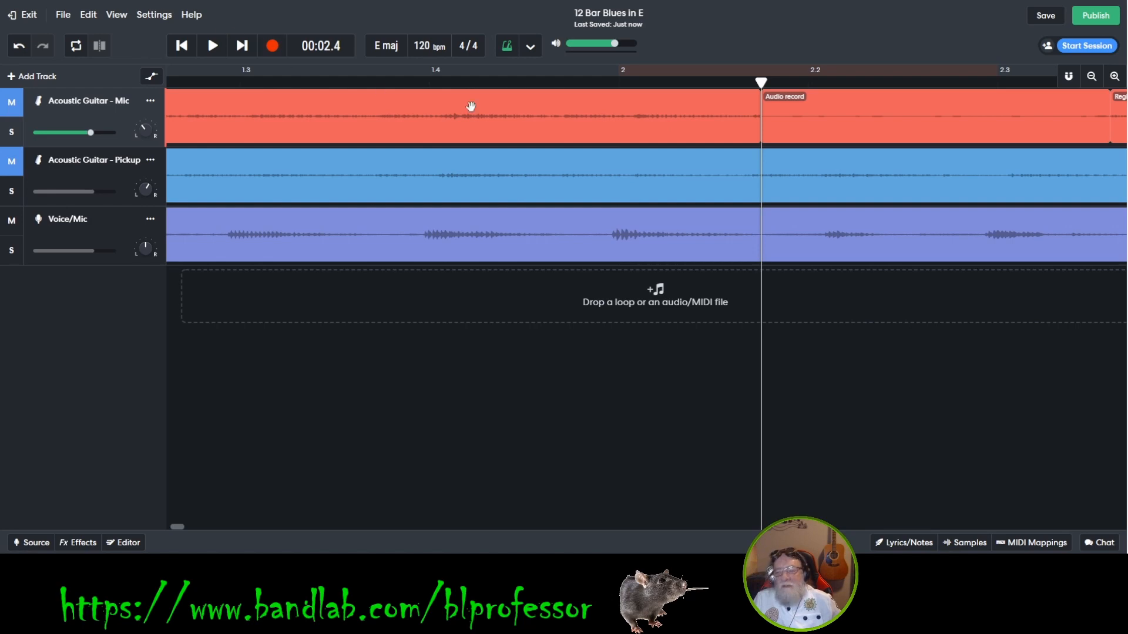
left_click(676, 108)
left_click(812, 108)
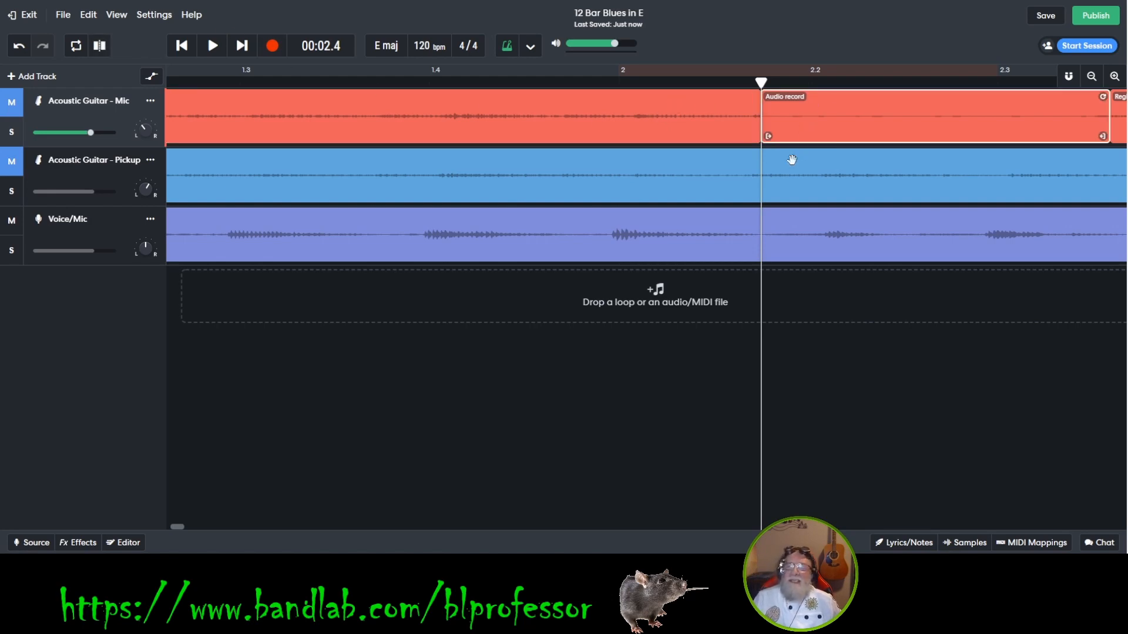
key("n")
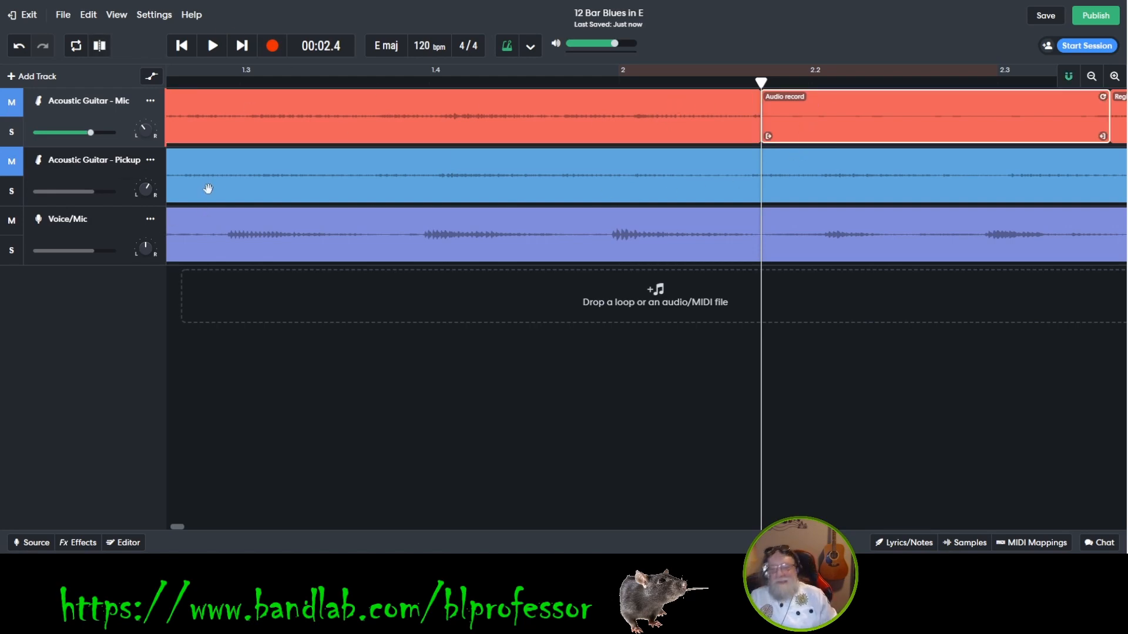
key("ctrl+z")
key("n")
Step: Record a short take on the Voice/Mic track from 00:02.4 and undo it after viewing its waveform
left_click(115, 228)
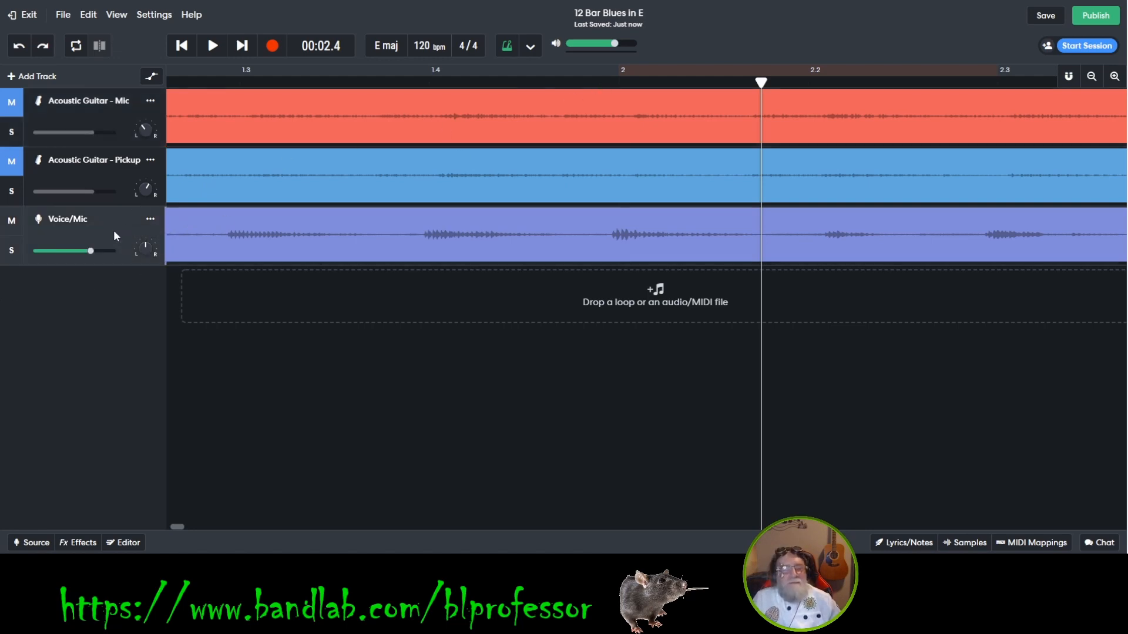
left_click(272, 47)
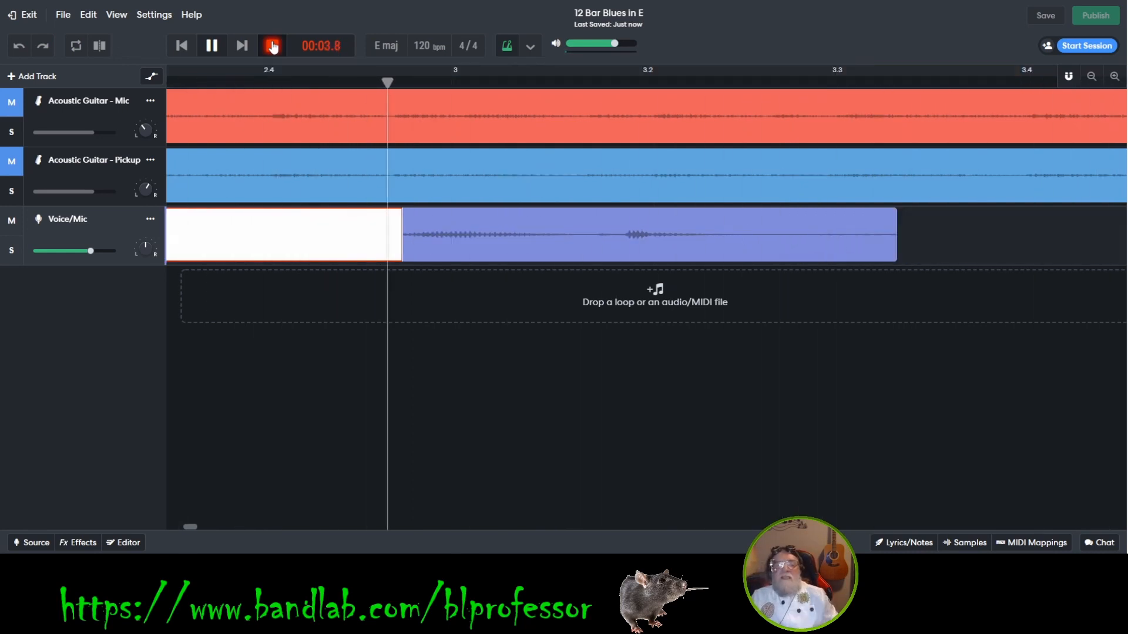
left_click(272, 47)
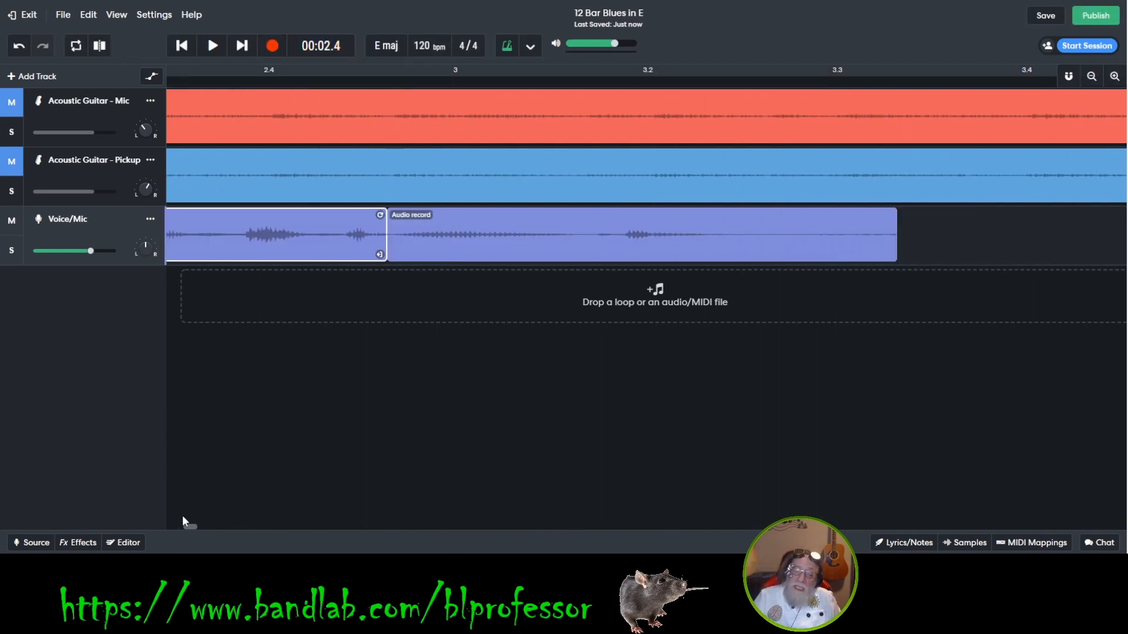
left_click_drag(185, 523, 158, 520)
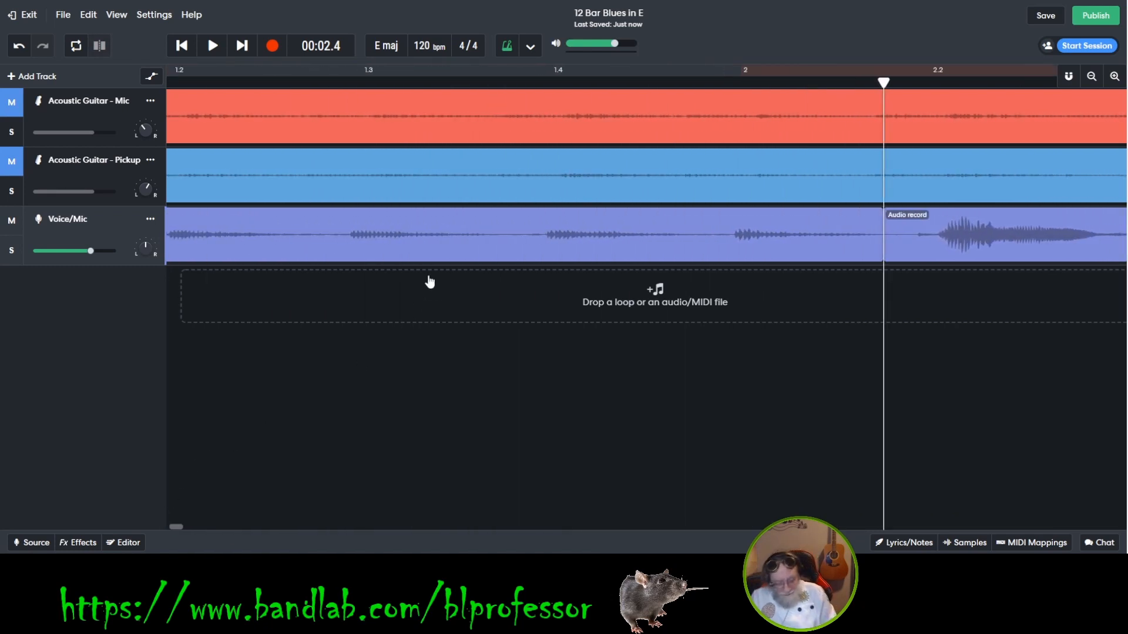
key("ctrl+z")
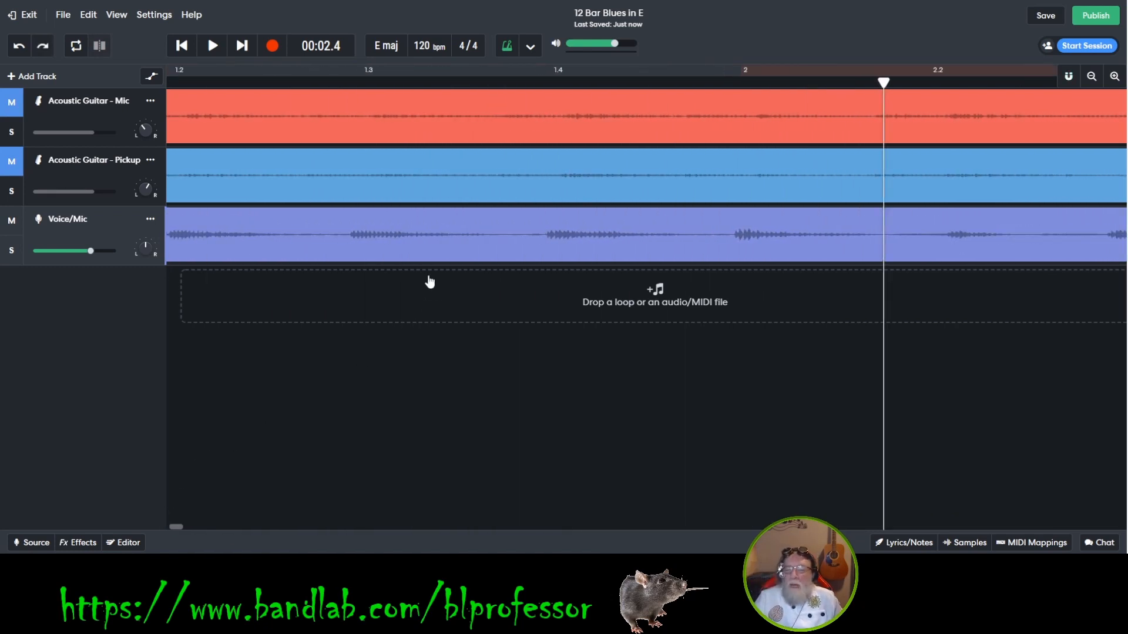
Step: With both acoustic guitar tracks unmuted, record another Voice/Mic take from 00:02.4 and undo it
left_click(11, 104)
left_click(10, 165)
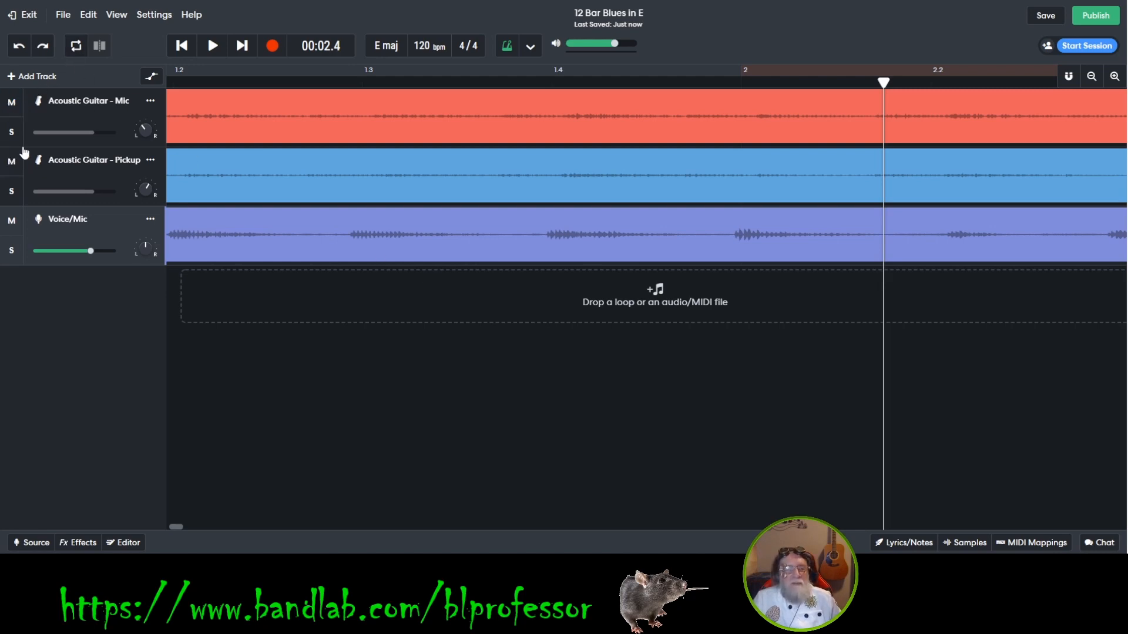
left_click(271, 47)
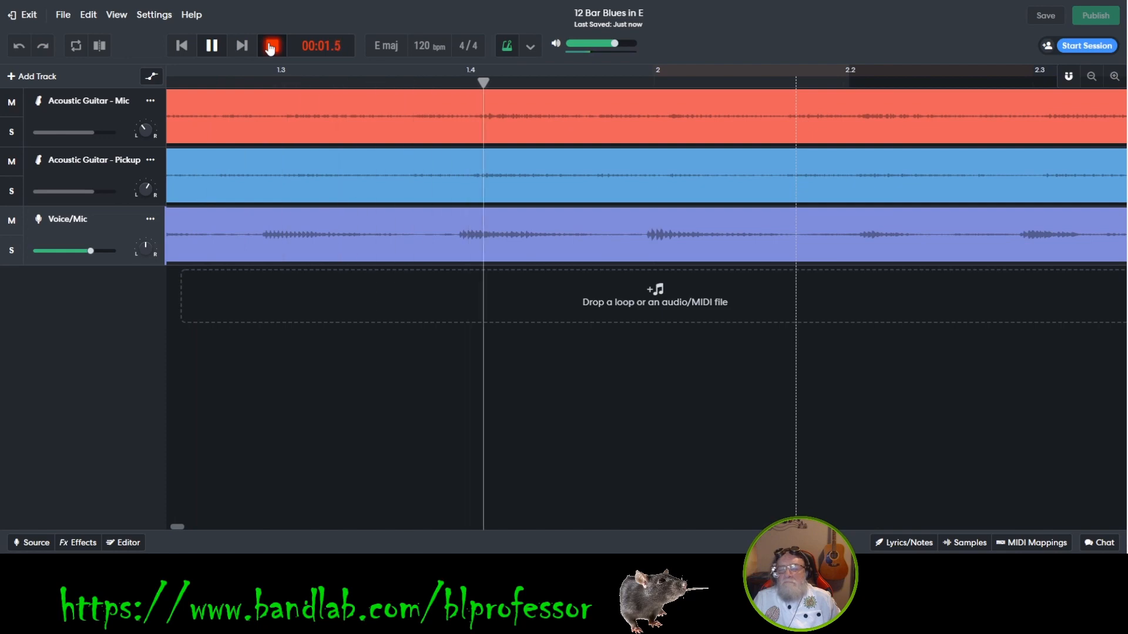
left_click(271, 47)
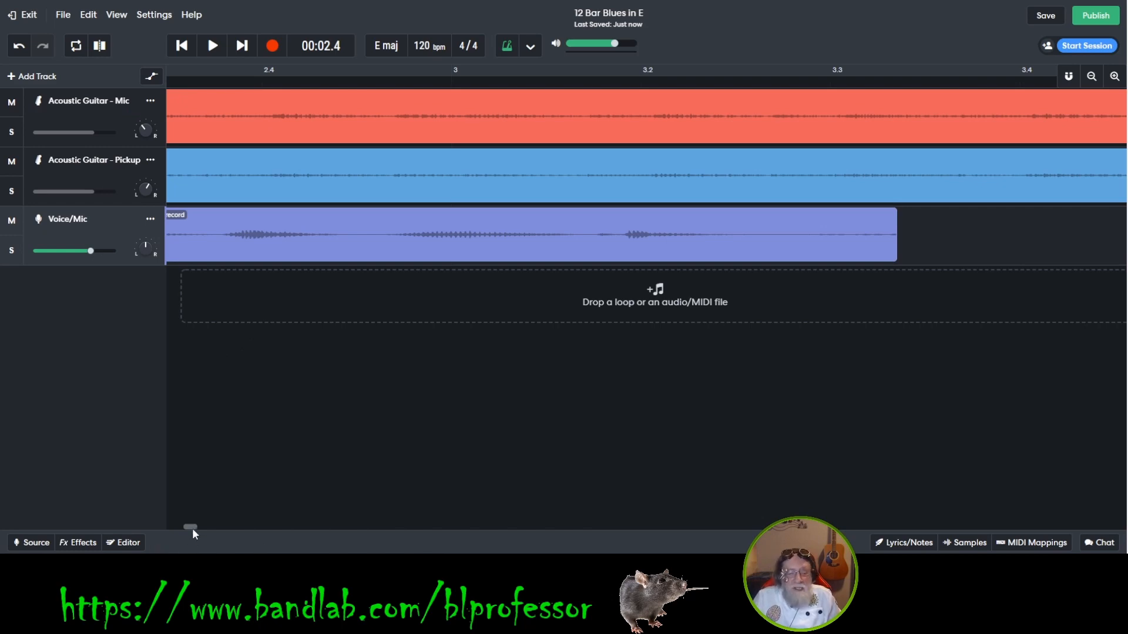
left_click_drag(192, 527, 167, 539)
left_click(270, 239)
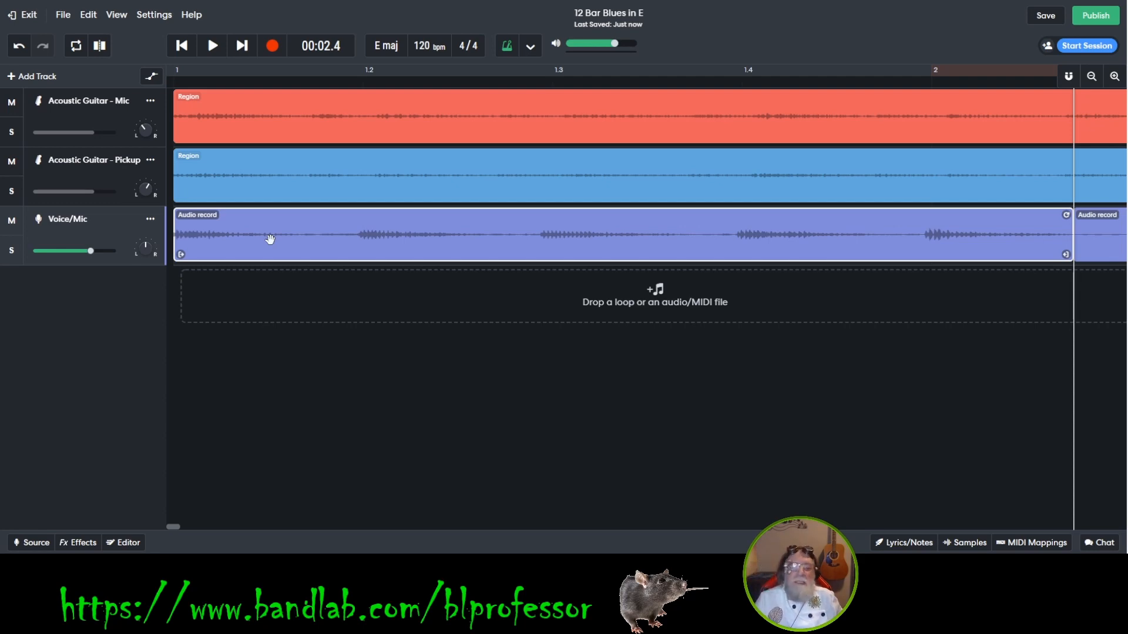
key("g")
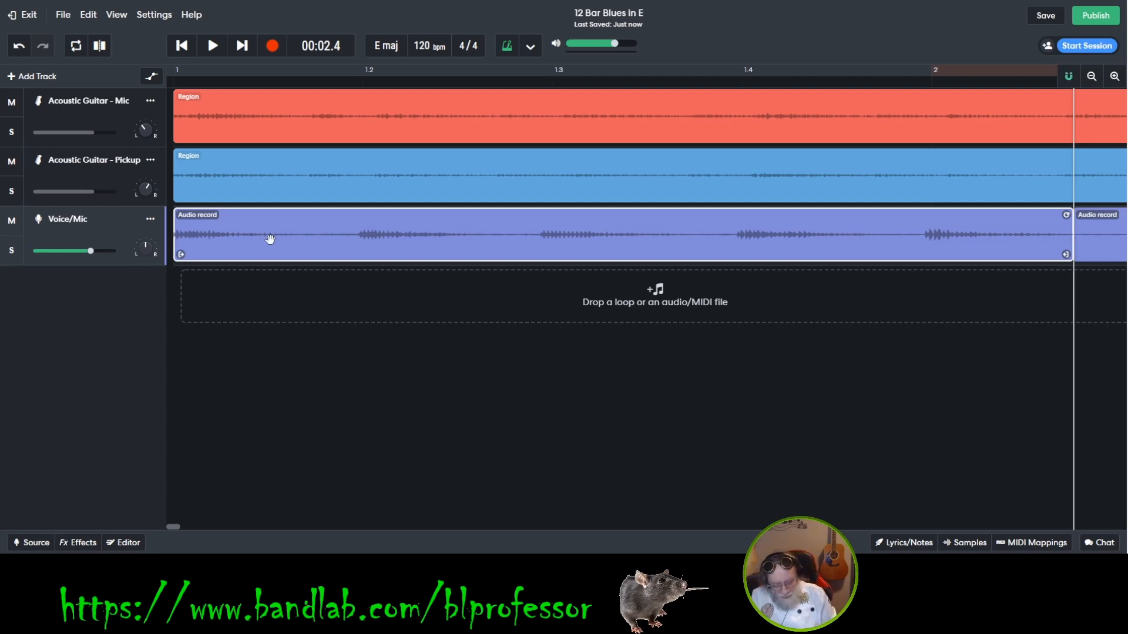
key("ctrl+z")
key("g")
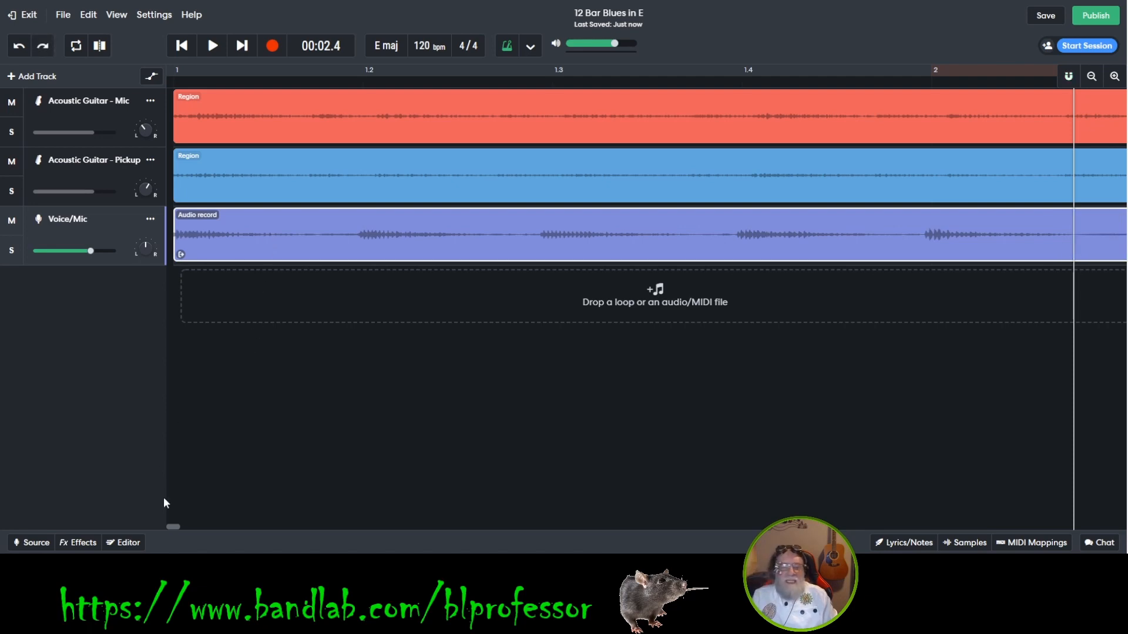
Step: Duplicate the Voice/Mic track and make the original Voice/Mic track the active one for recording
mouse_move(173, 527)
left_mouse_down()
mouse_move(197, 527)
mouse_move(189, 537)
left_mouse_up()
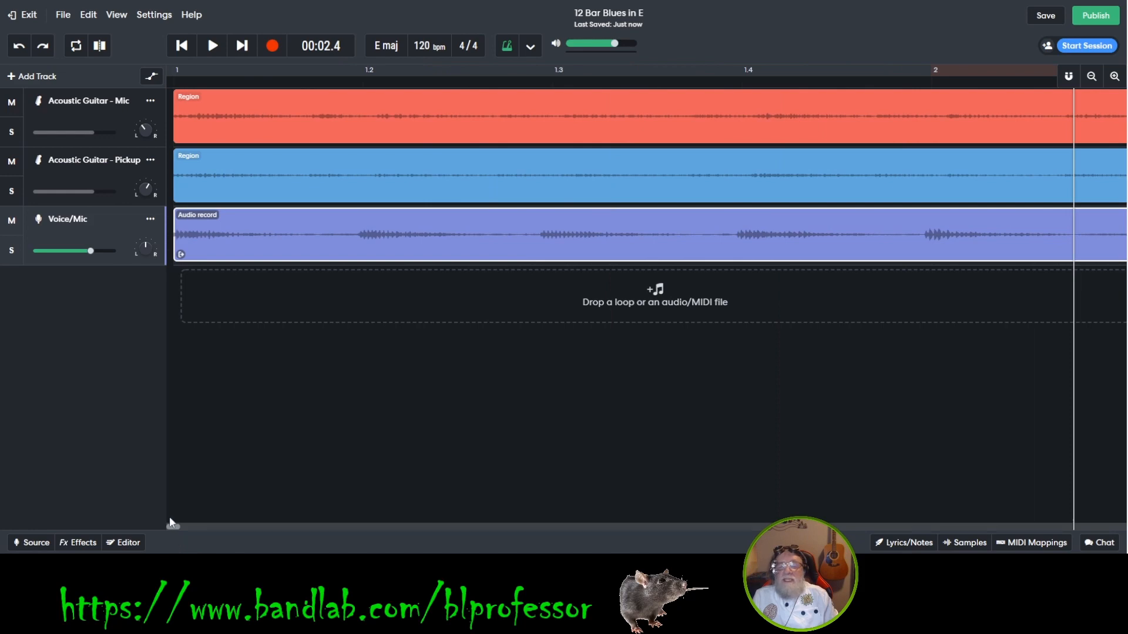
right_click(112, 223)
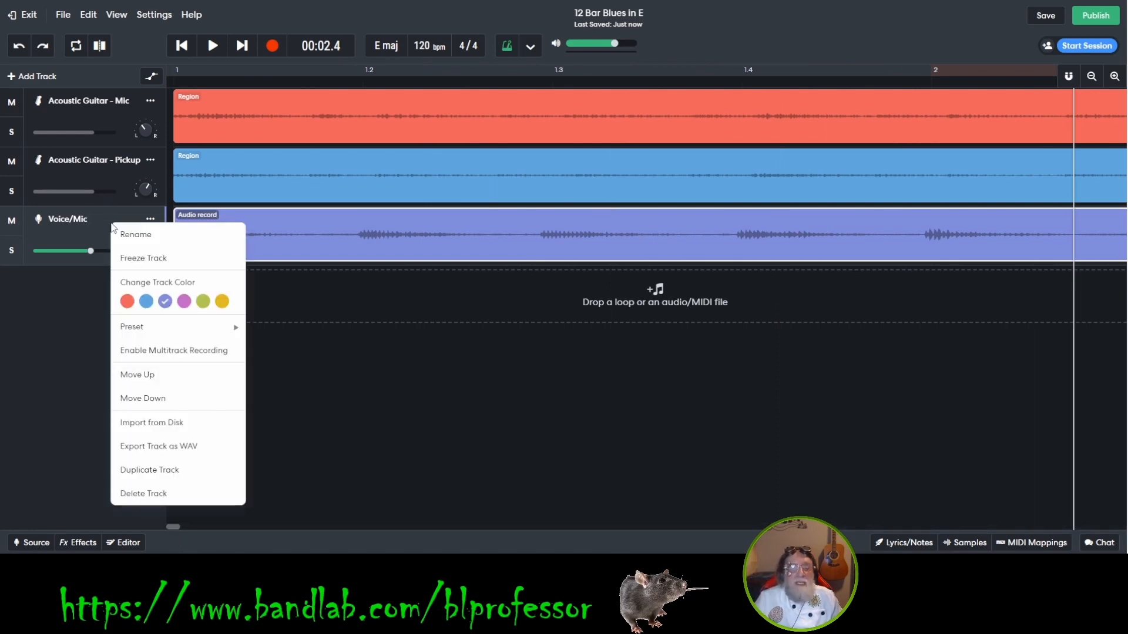
left_click(178, 479)
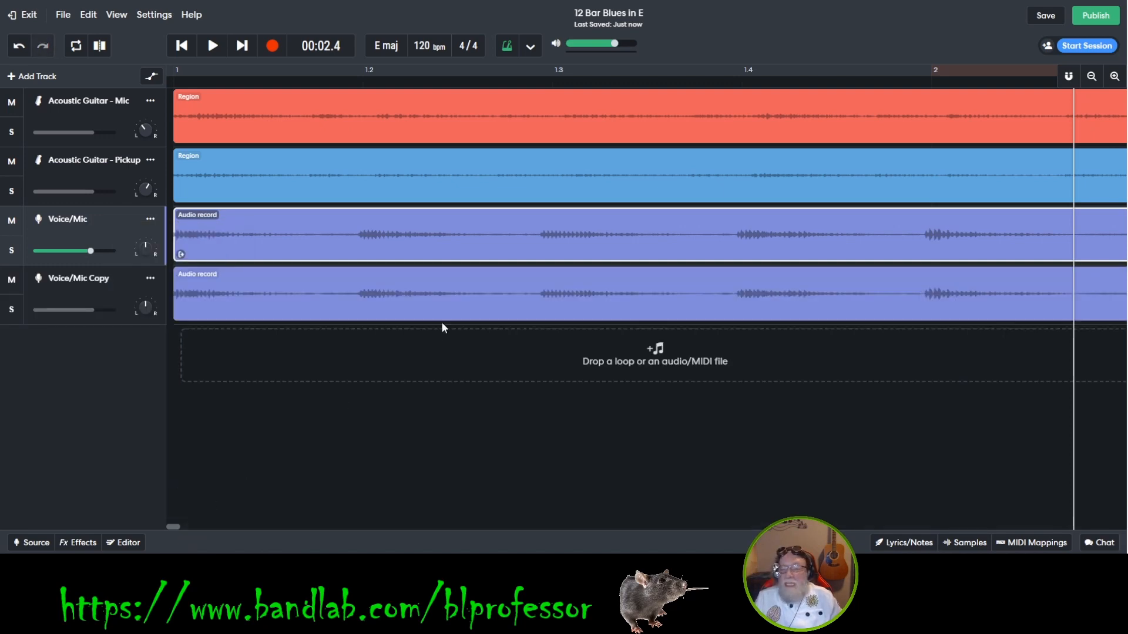
left_click(107, 293)
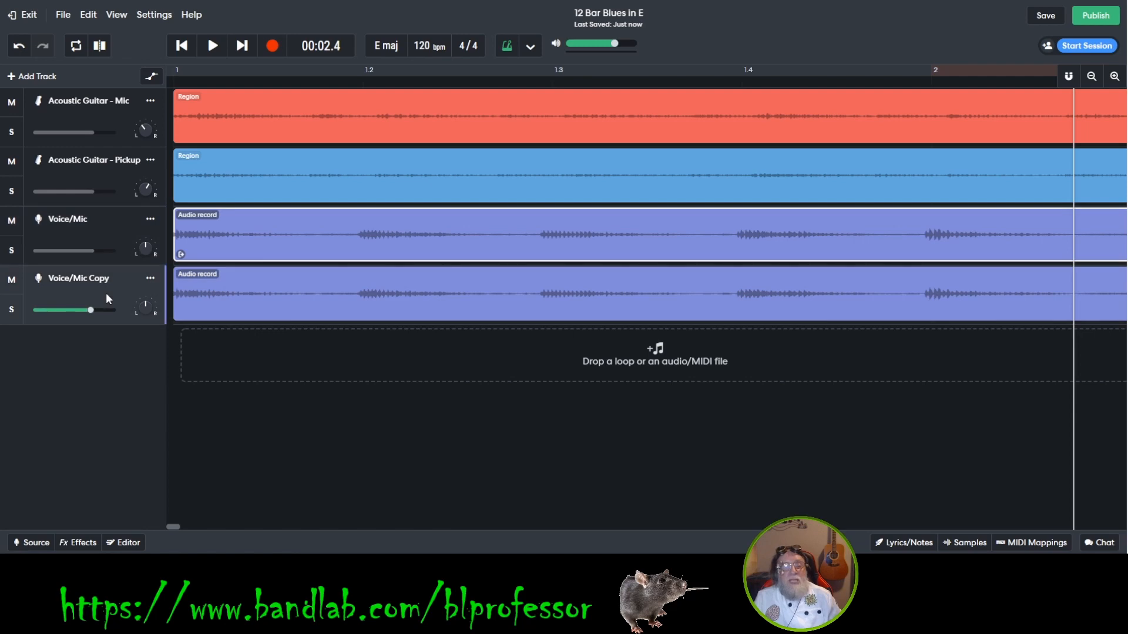
left_click(120, 227)
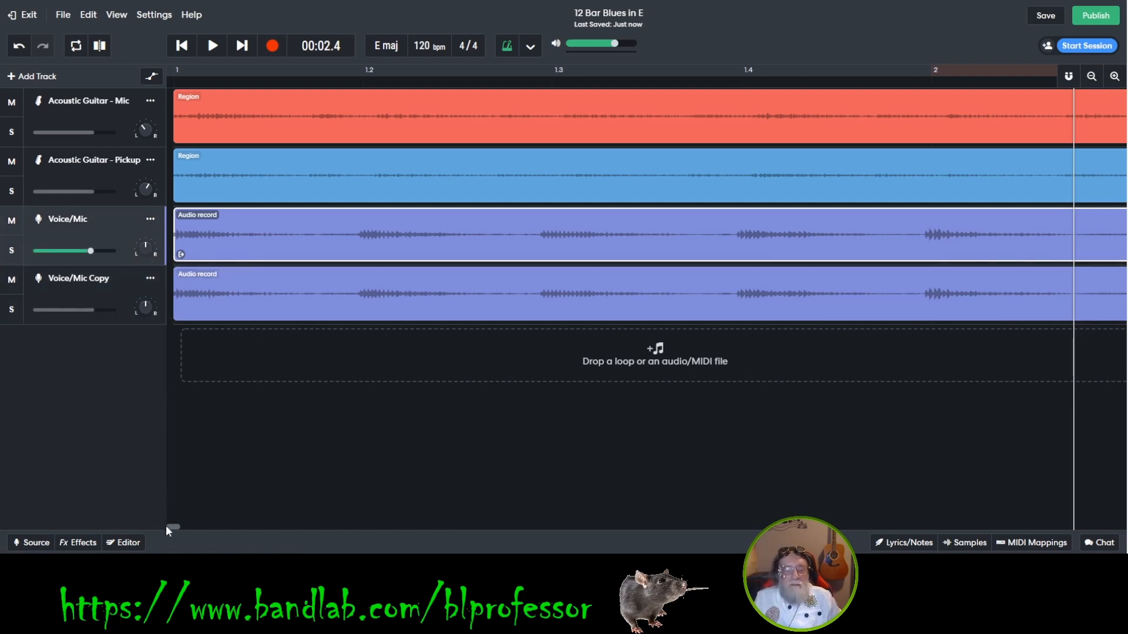
left_click_drag(170, 527, 98, 537)
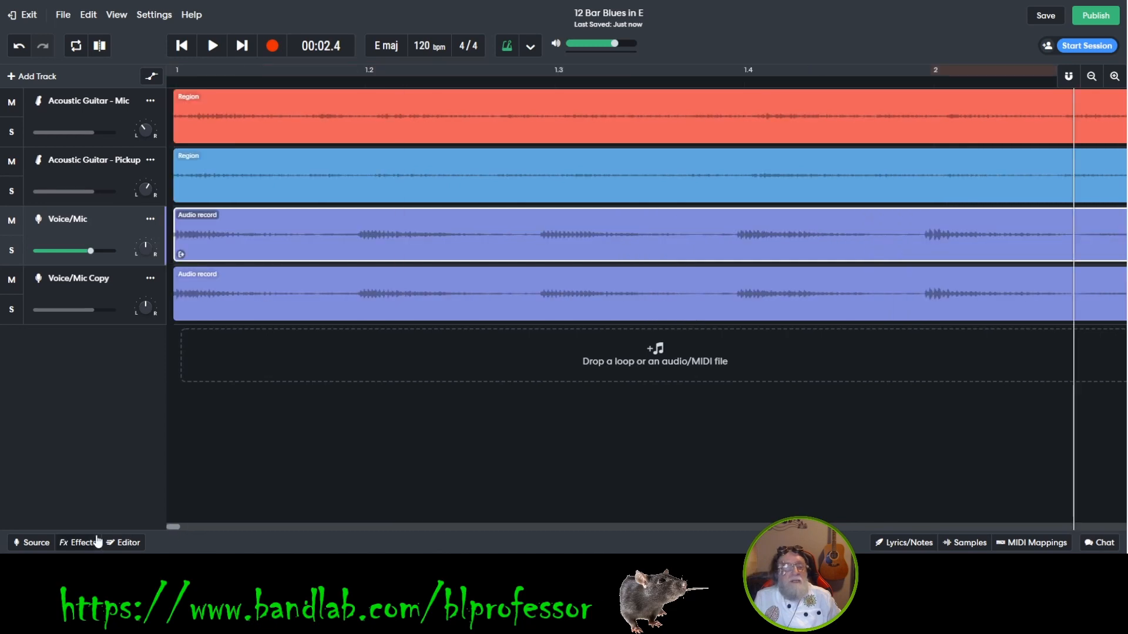
Step: Mute both acoustic guitar tracks and record a short replacement take on the original Voice/Mic track from 00:02.4
left_click(10, 104)
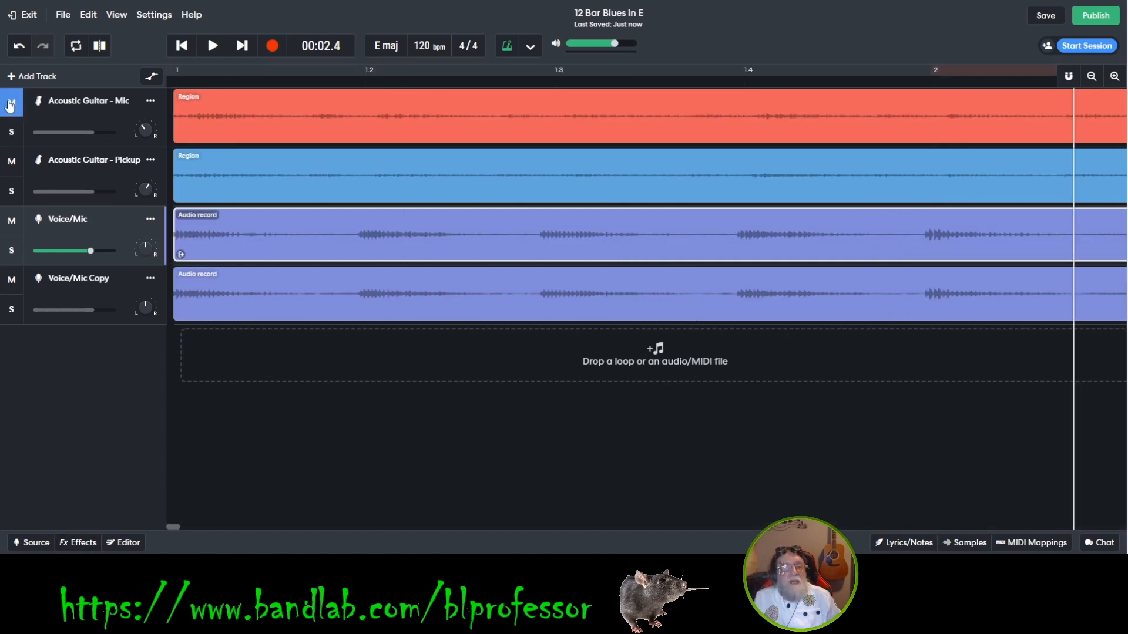
left_click(13, 167)
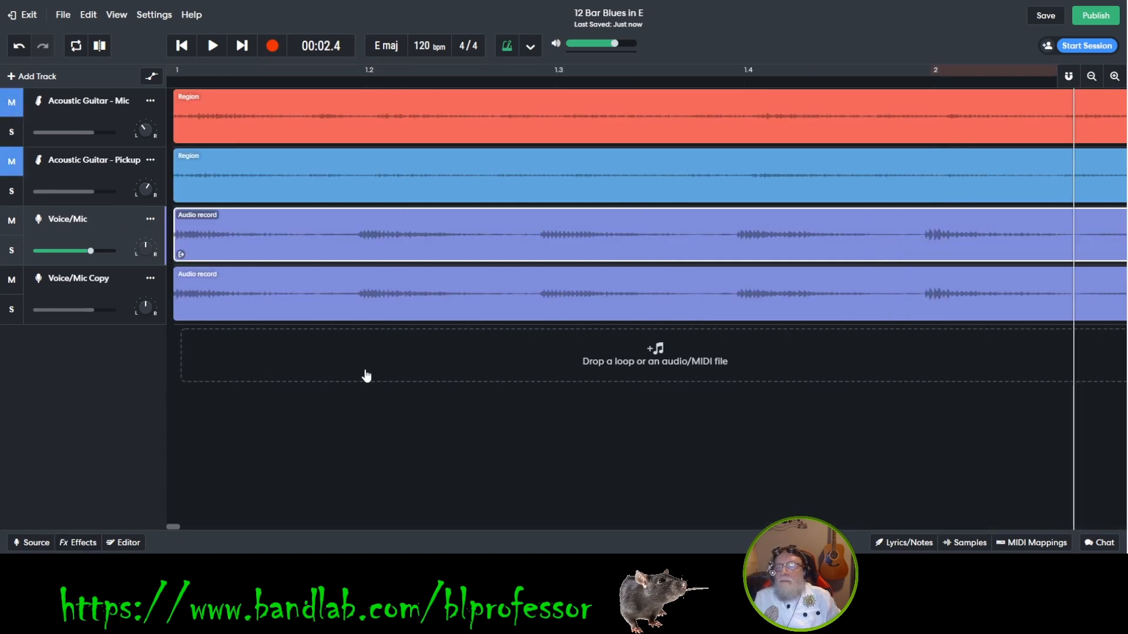
left_click_drag(168, 526, 177, 524)
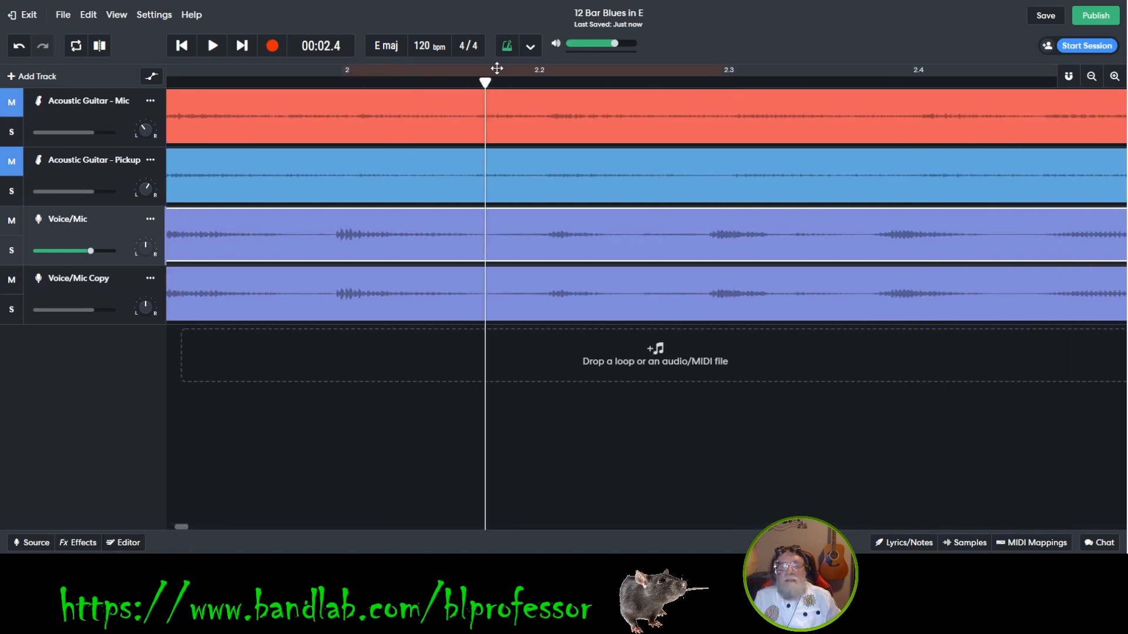
left_click(170, 528)
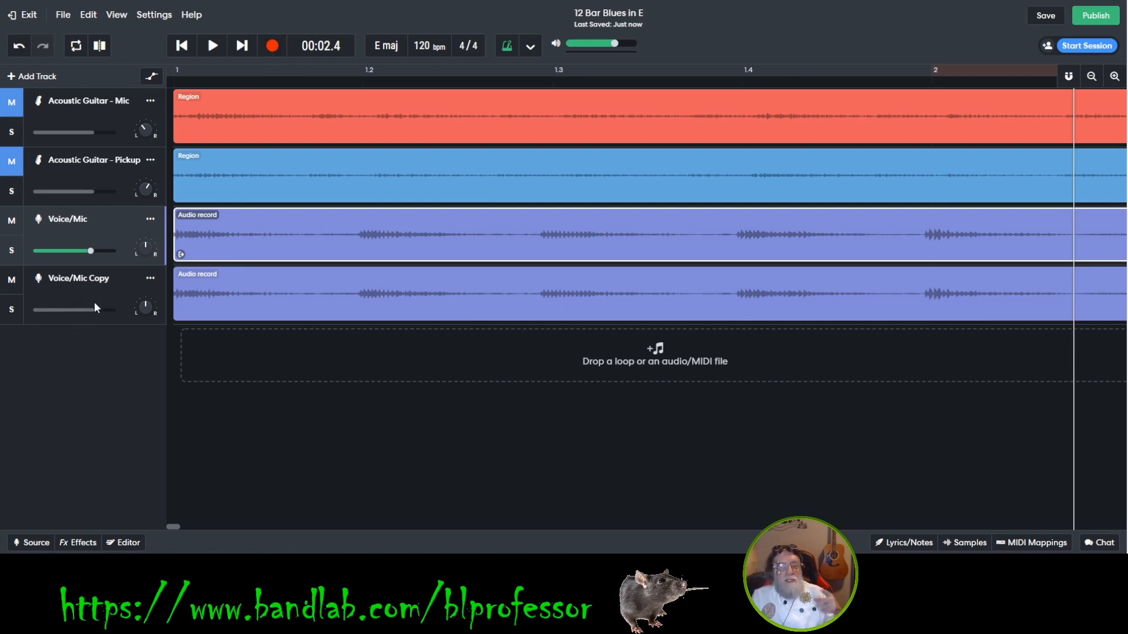
left_click(273, 50)
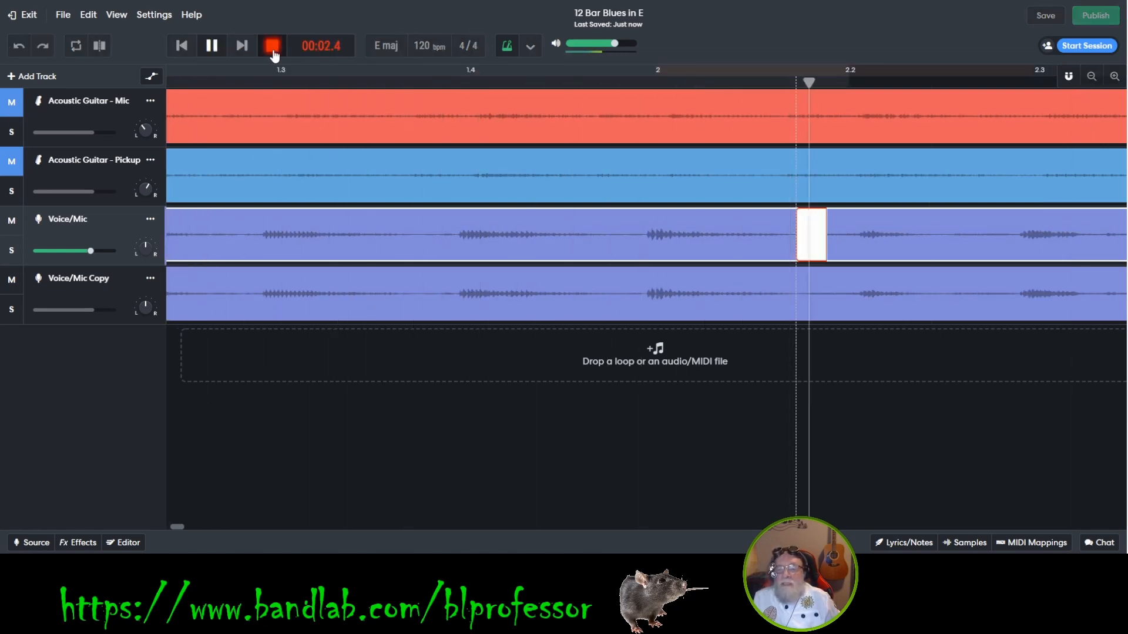
left_click(272, 50)
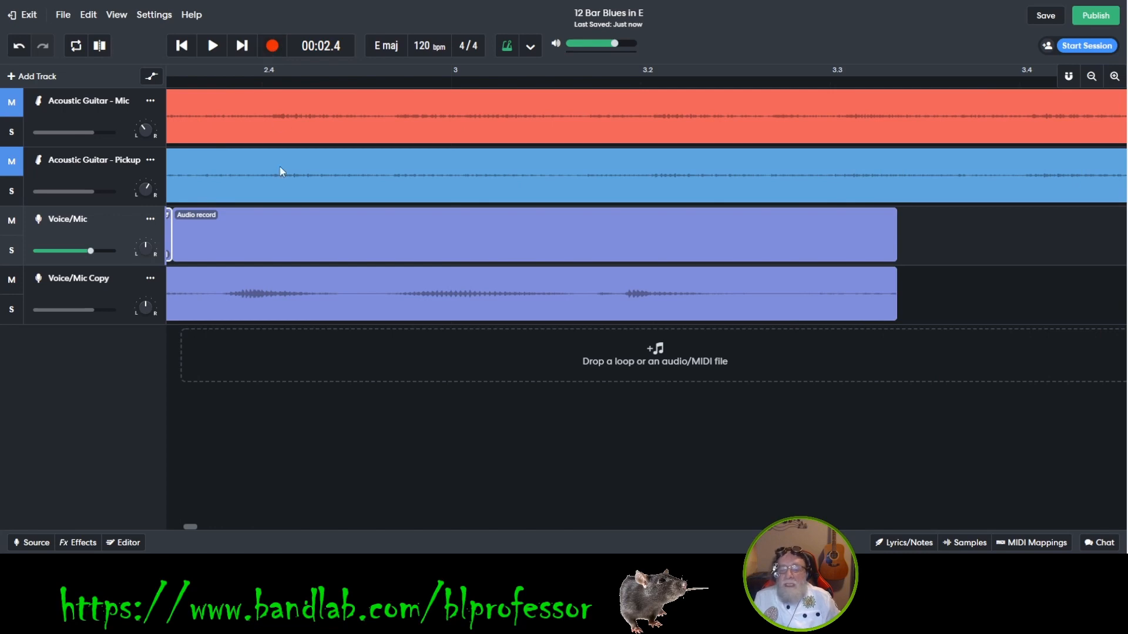
Step: Trim the end of the new Voice/Mic take past its note and extend the following region's start back to meet it
left_click_drag(192, 527, 181, 530)
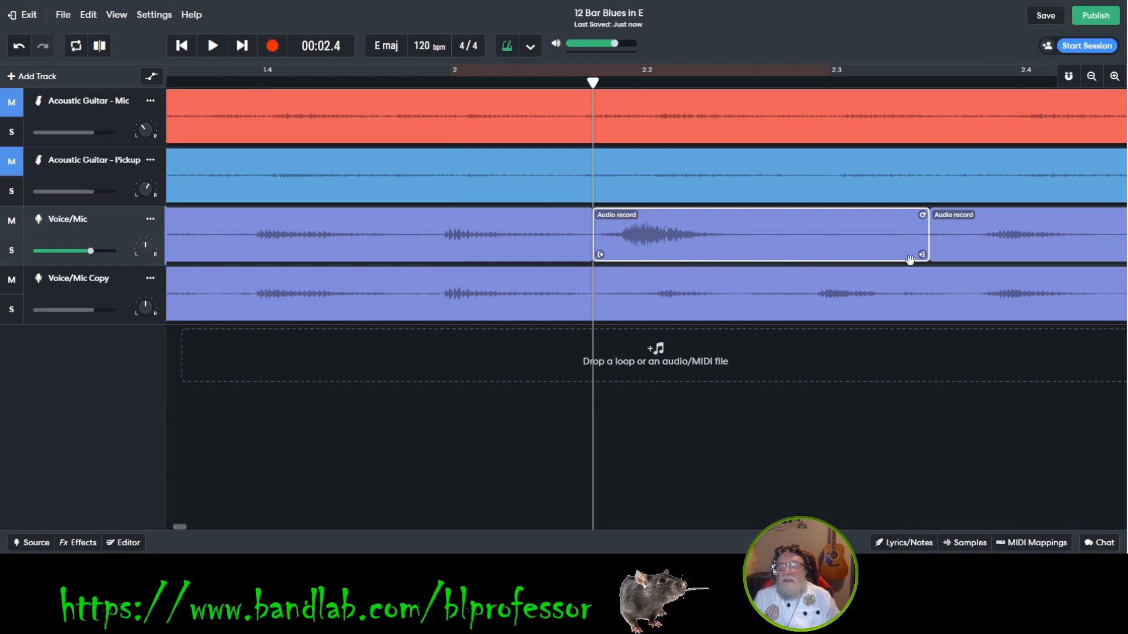
left_click_drag(922, 254, 860, 266)
left_click(966, 256)
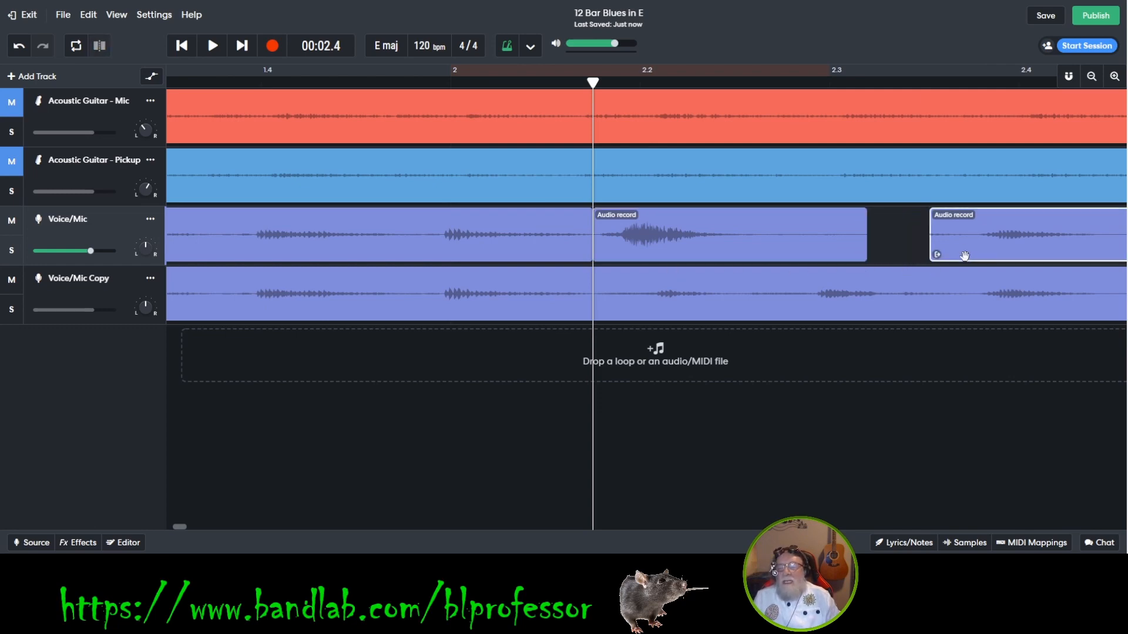
left_click_drag(937, 254, 744, 290)
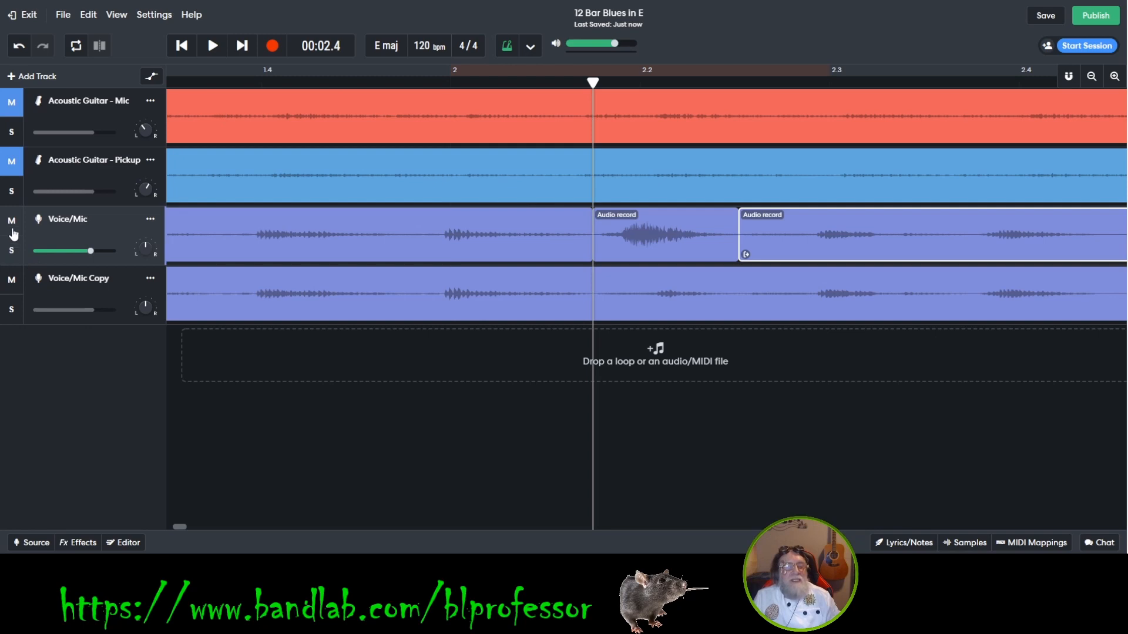
Step: Solo the Voice/Mic track and play the punched-in section from 00:01.9
left_click(11, 249)
left_click(396, 82)
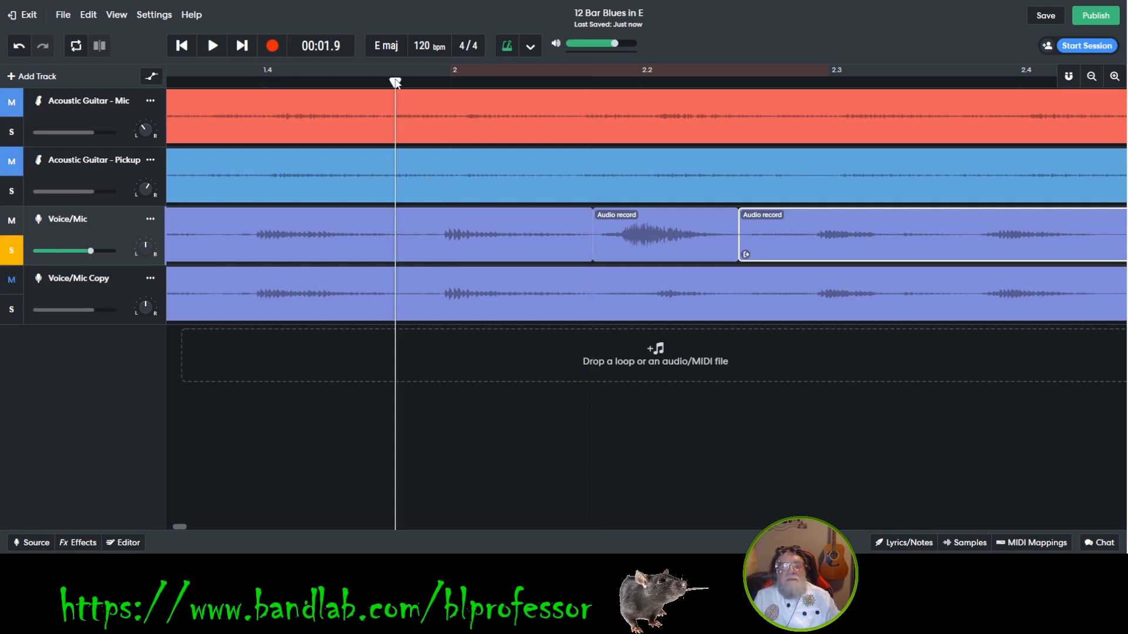
left_click(210, 48)
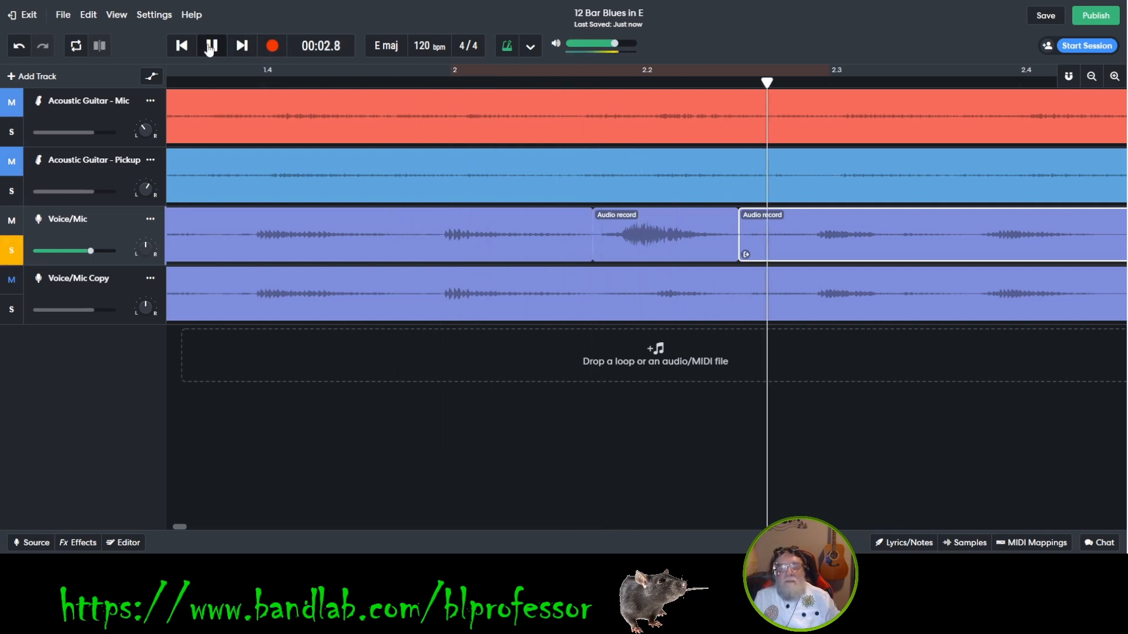
left_click(210, 49)
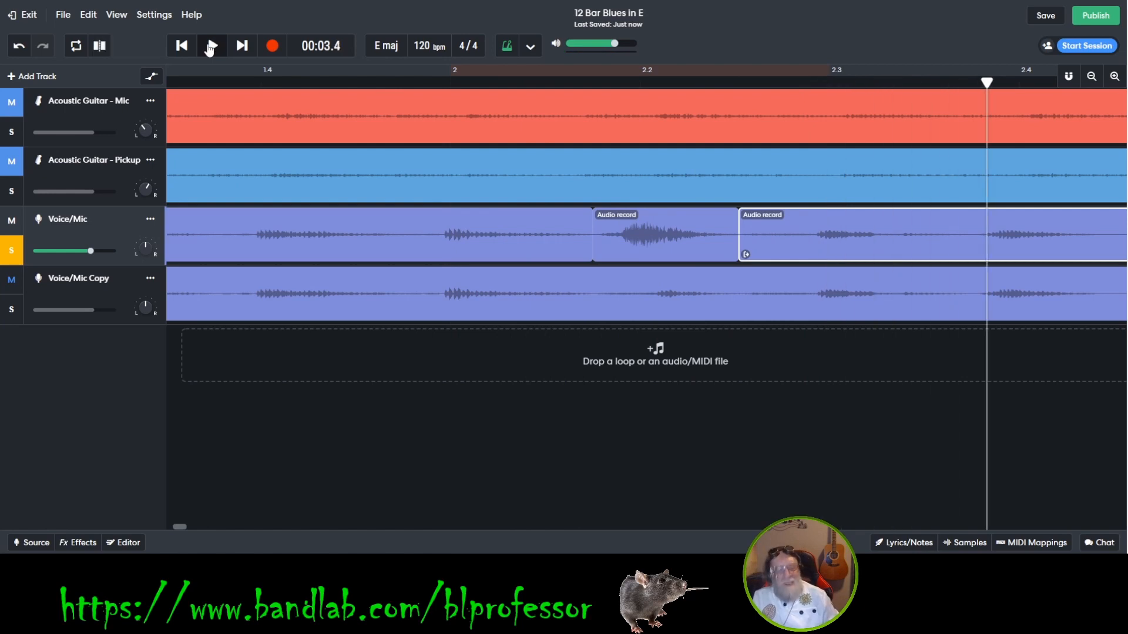
Step: Undo the region trims and the recorded take on the Voice/Mic track, keeping grid snapping off
key("ctrl+z")
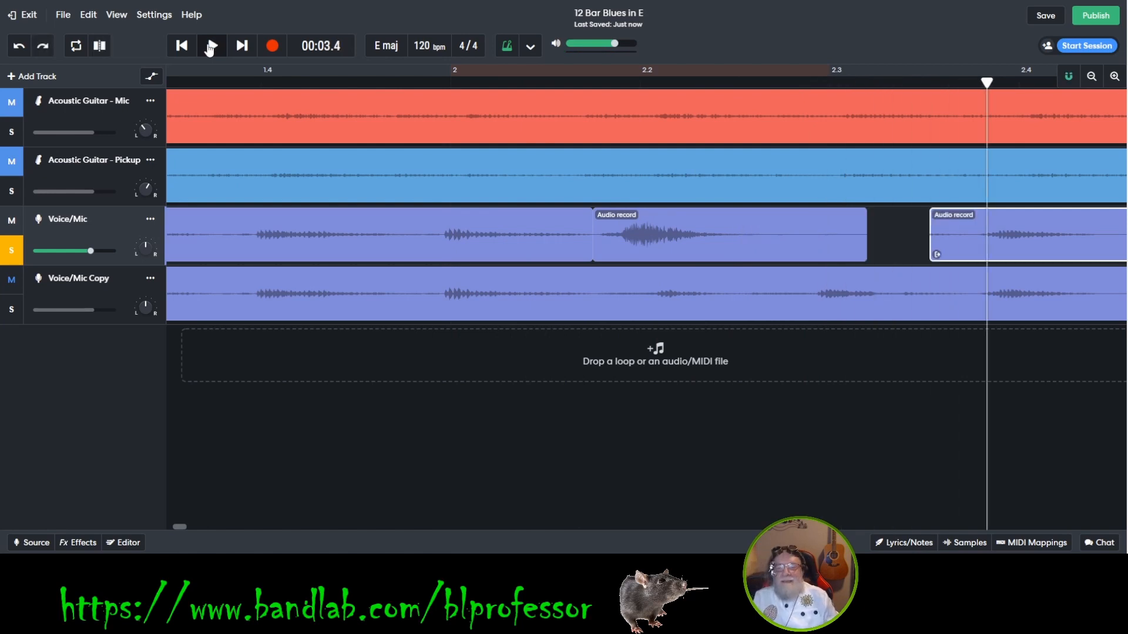
key("ctrl+z")
key("ctrl+z")
key("g")
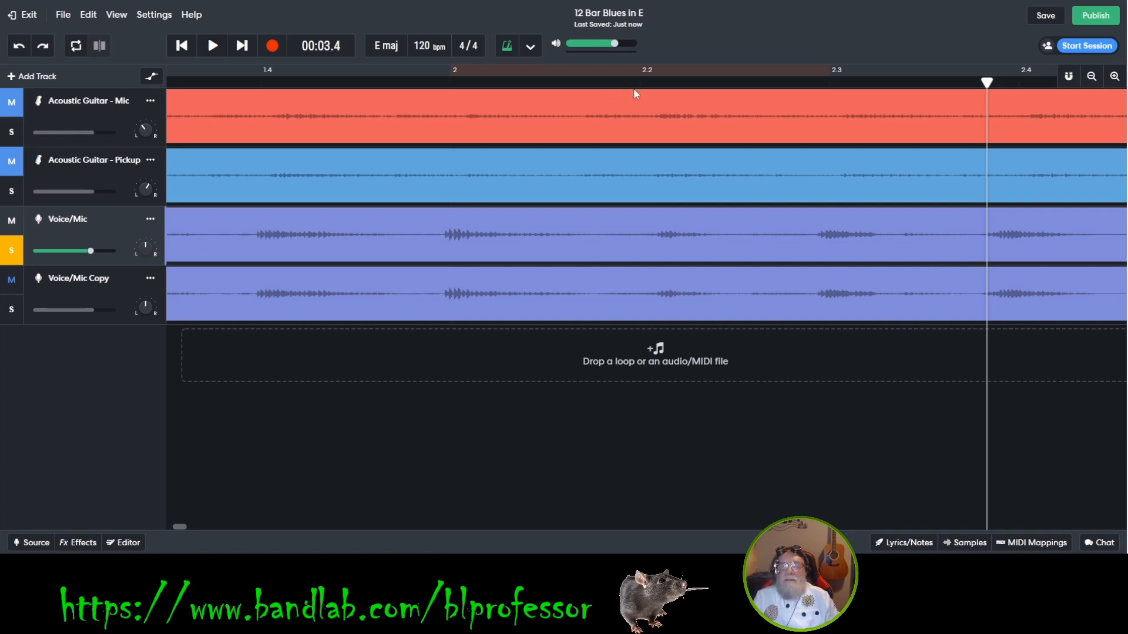
Step: Unsolo the Voice/Mic track and record a new short replacement take on it from 00:02.4
left_click(607, 81)
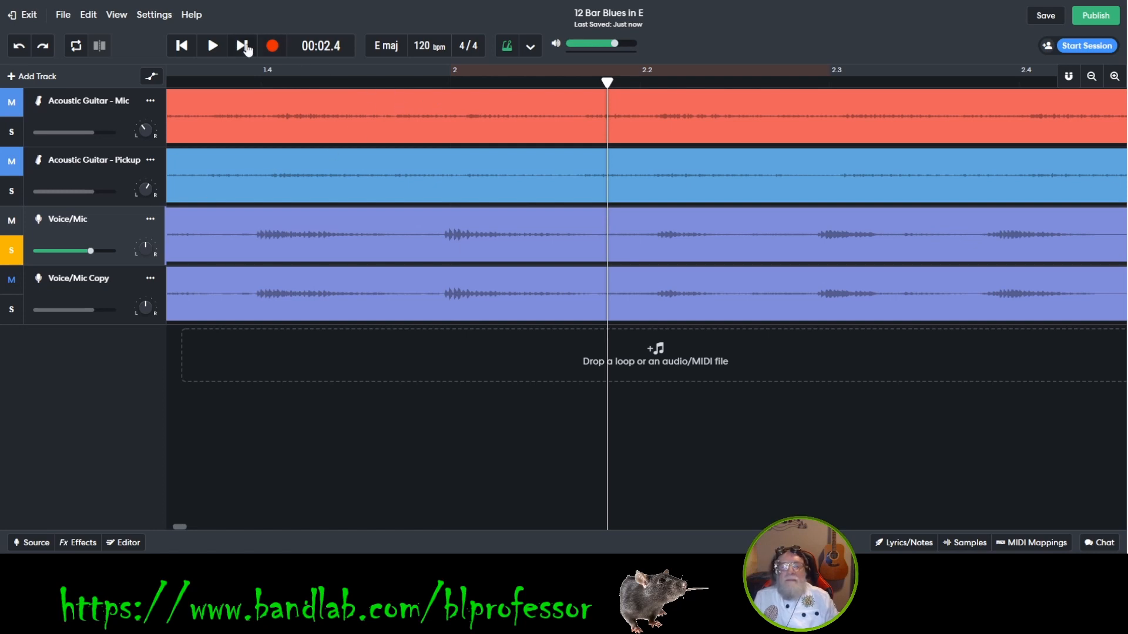
left_click(213, 46)
left_click(212, 45)
left_click(212, 46)
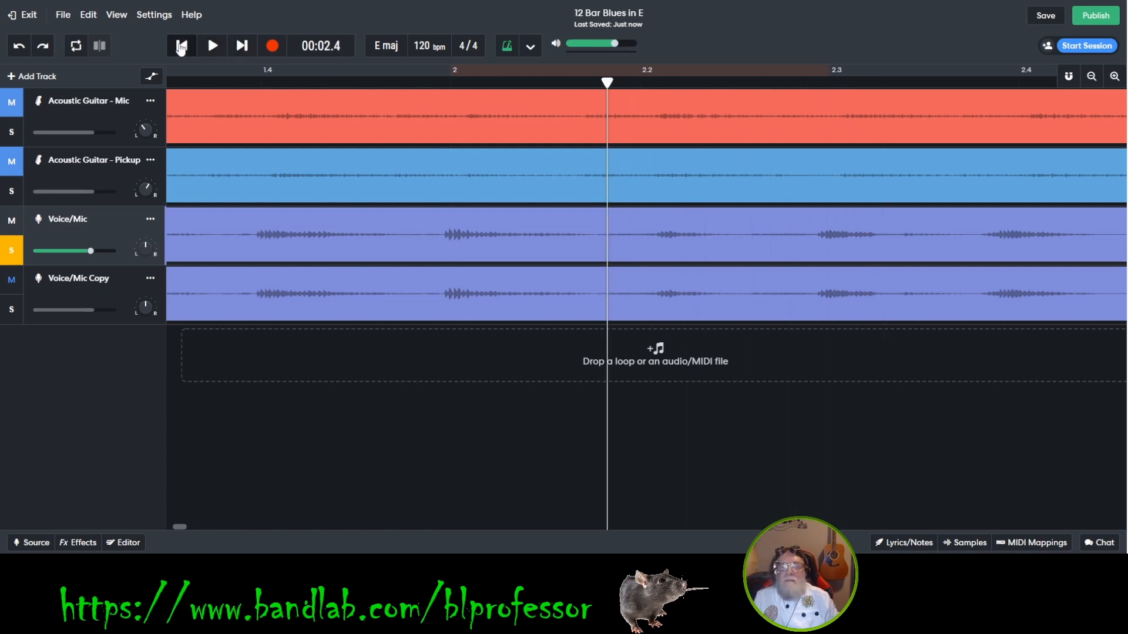
left_click(4, 257)
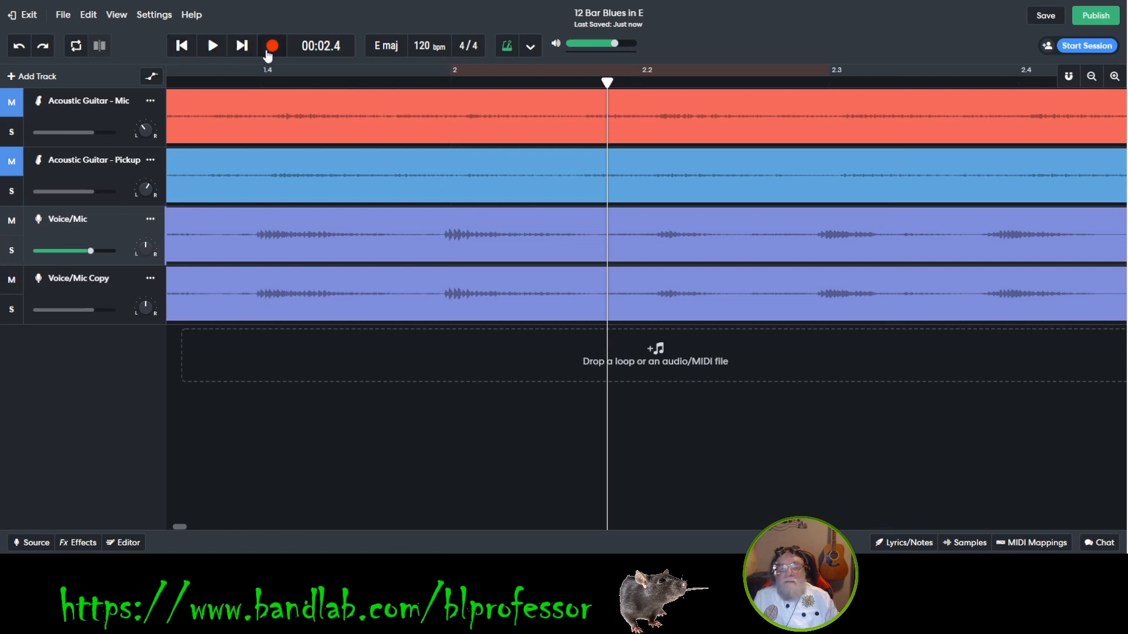
left_click(270, 47)
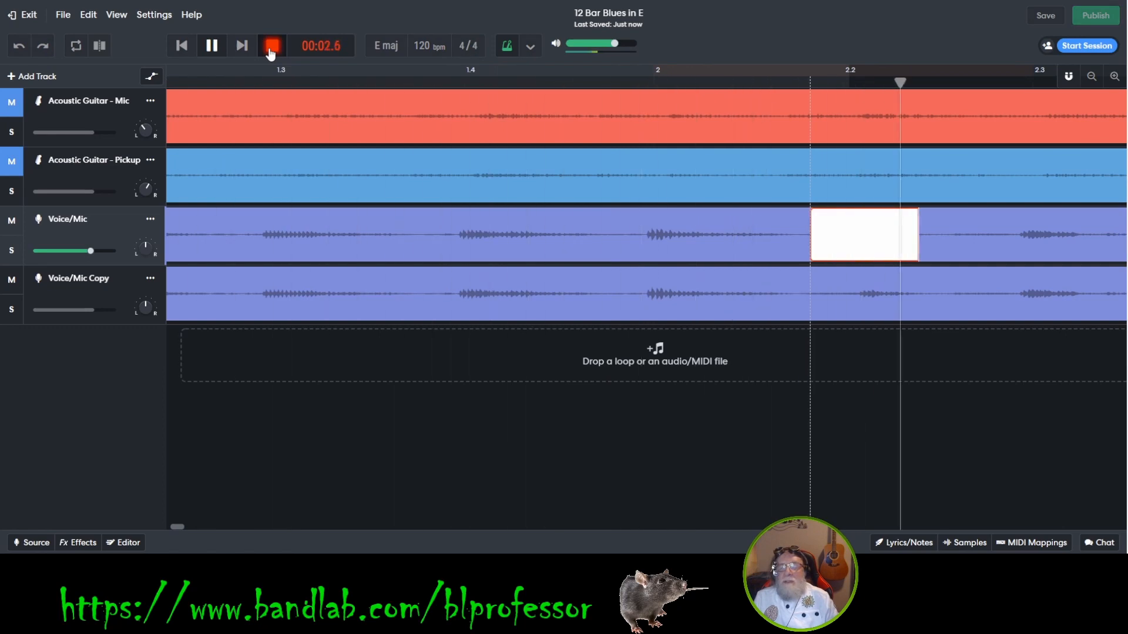
left_click(272, 47)
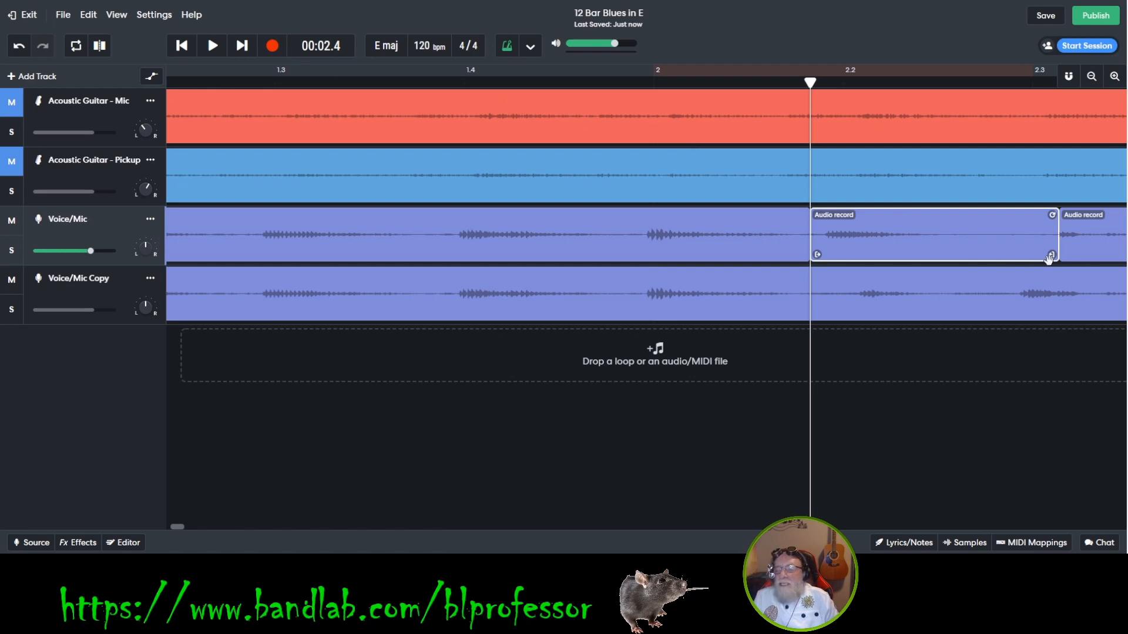
Step: Shorten the end of the new take just past its note and extend the following Voice/Mic region's start back to meet it
left_click_drag(1052, 255, 946, 267)
left_click(1066, 244)
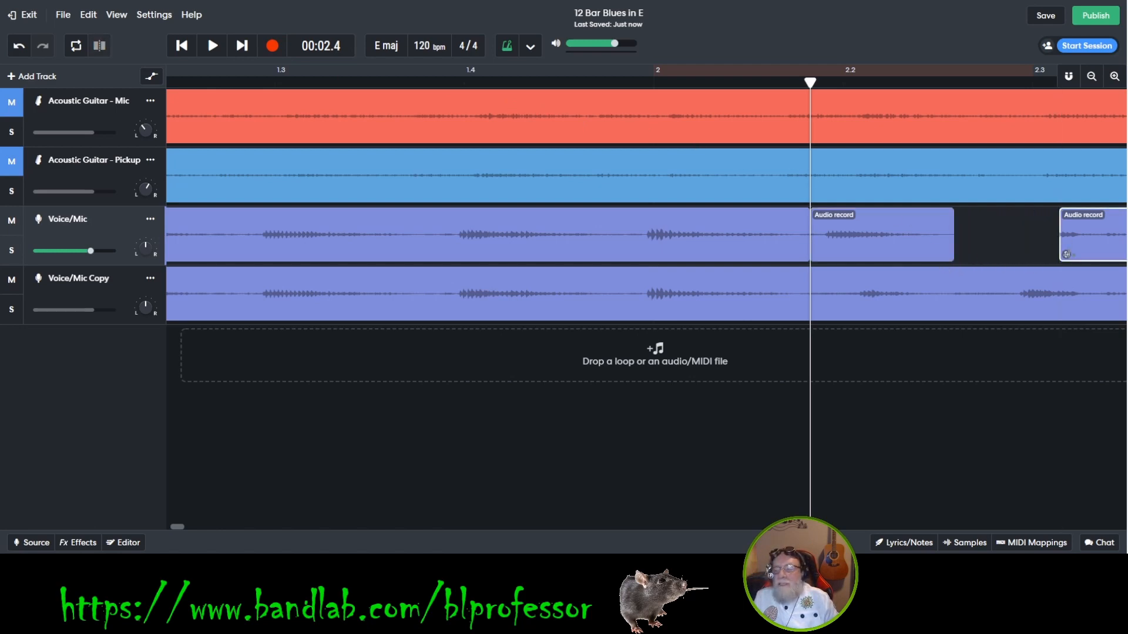
left_click_drag(1066, 254, 953, 276)
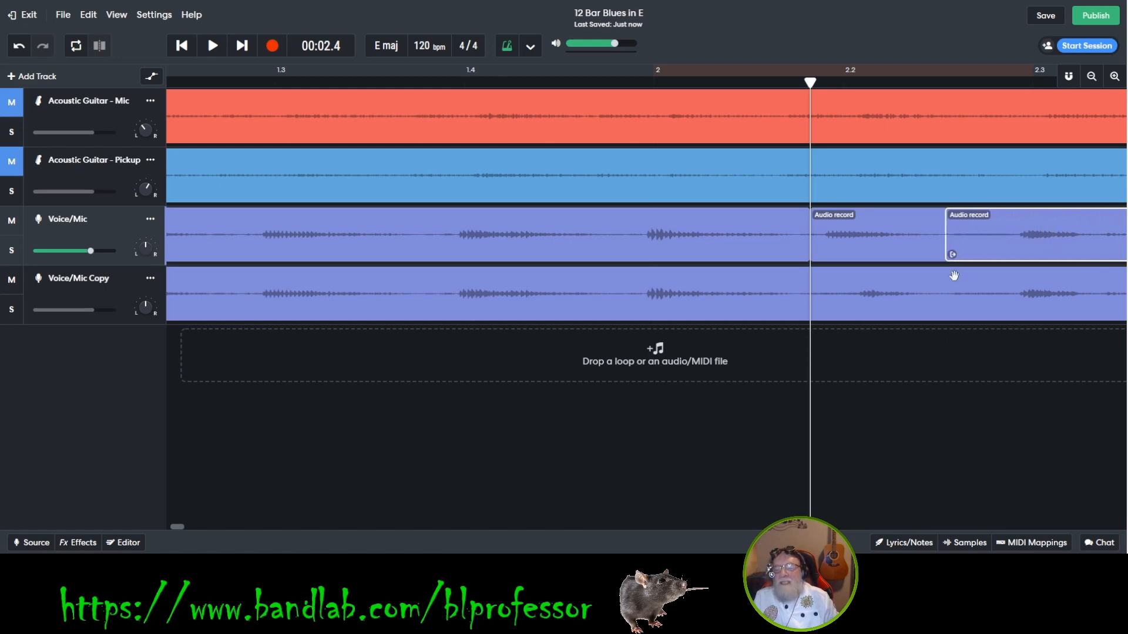
Step: Solo the Voice/Mic track and listen to the new punch-in from 00:01.8
left_click(7, 251)
left_click(562, 81)
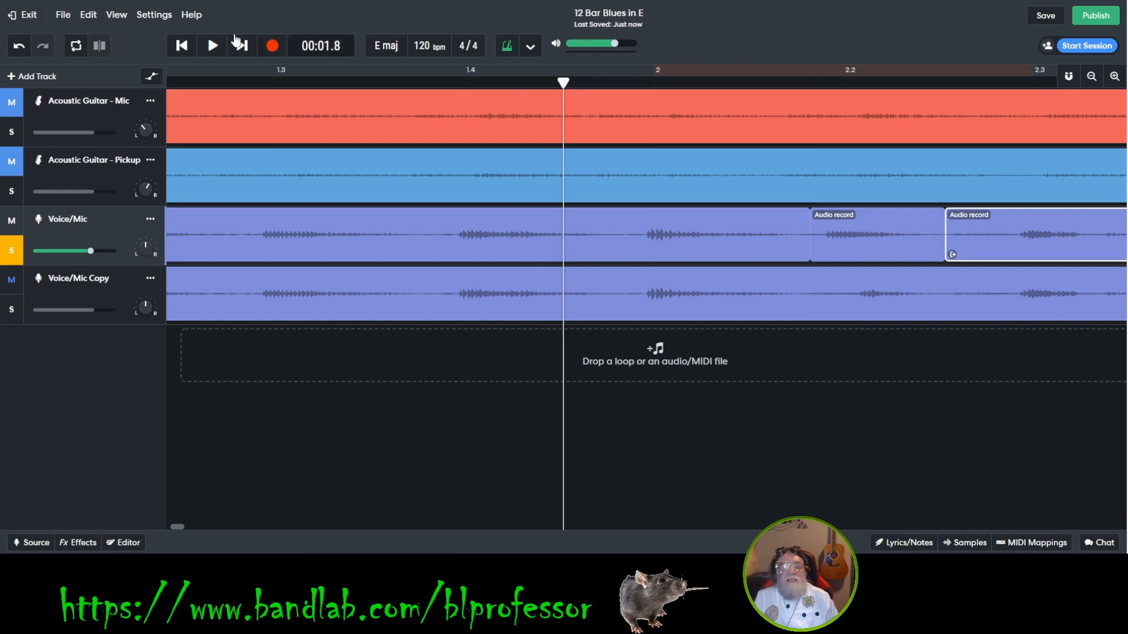
left_click(211, 47)
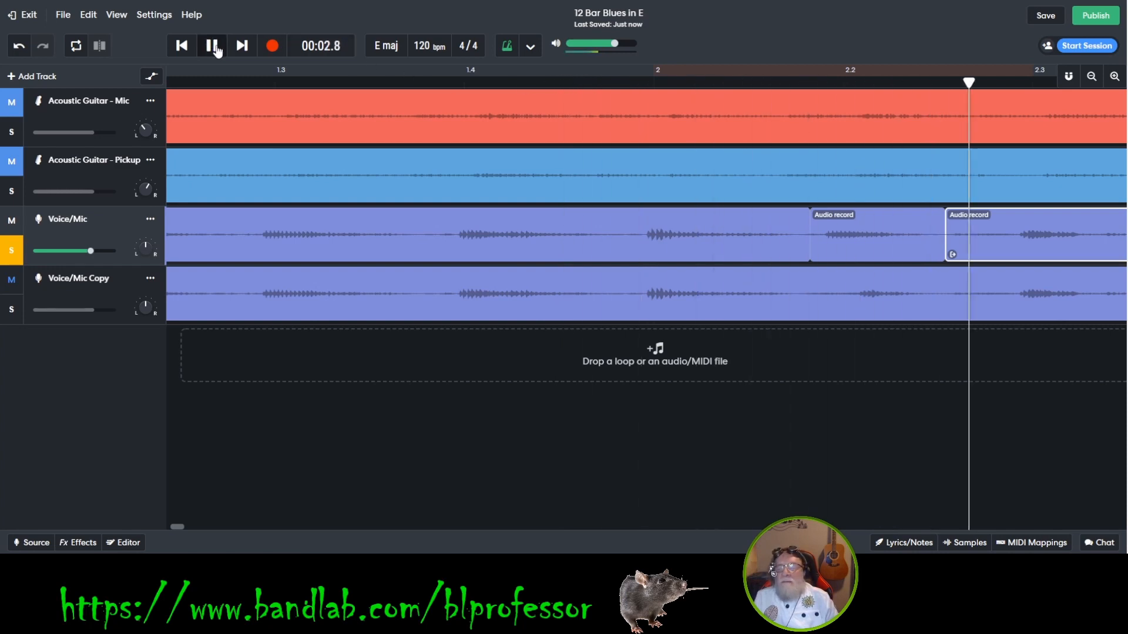
left_click(215, 49)
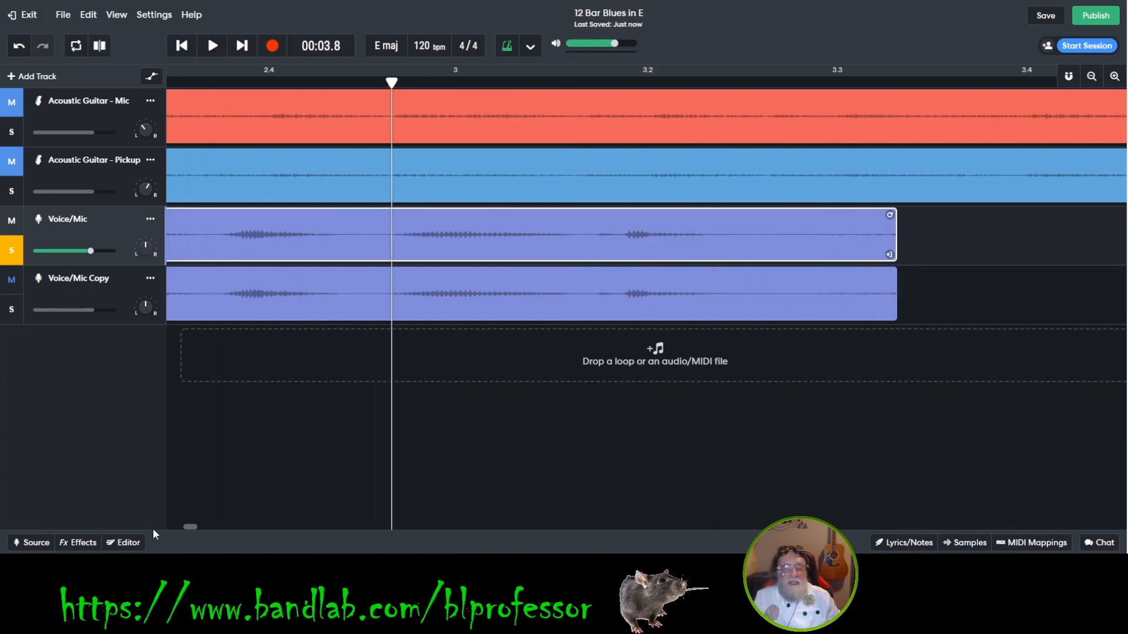
Step: Select the punched-in take and play a loop around it from just after beat 2 to just past 2.3
left_click_drag(188, 525, 178, 527)
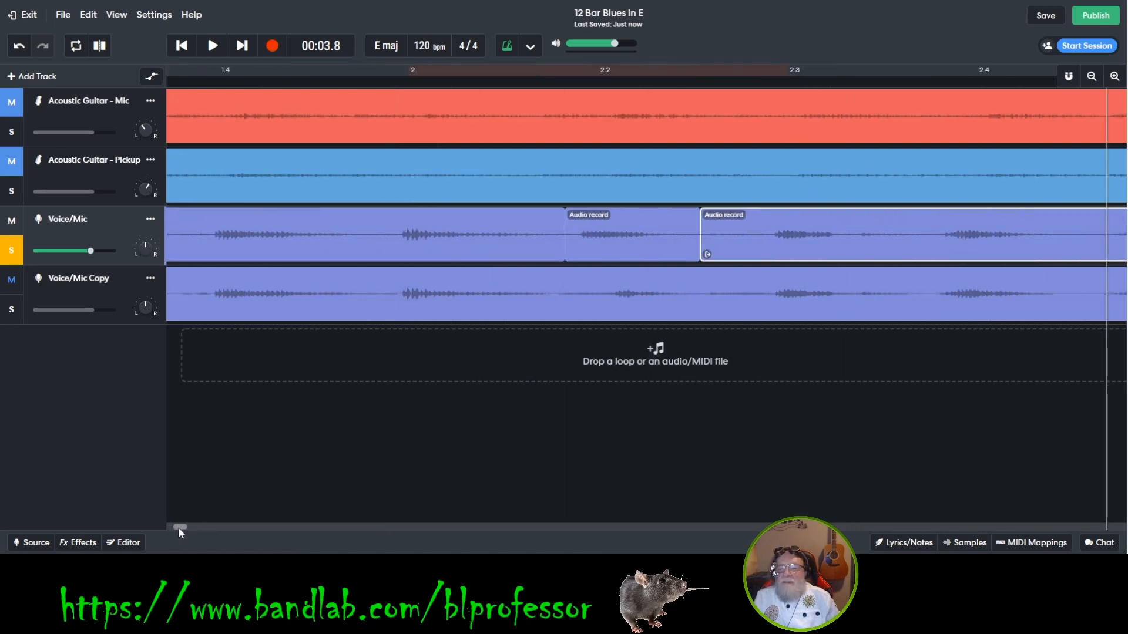
left_click(610, 235)
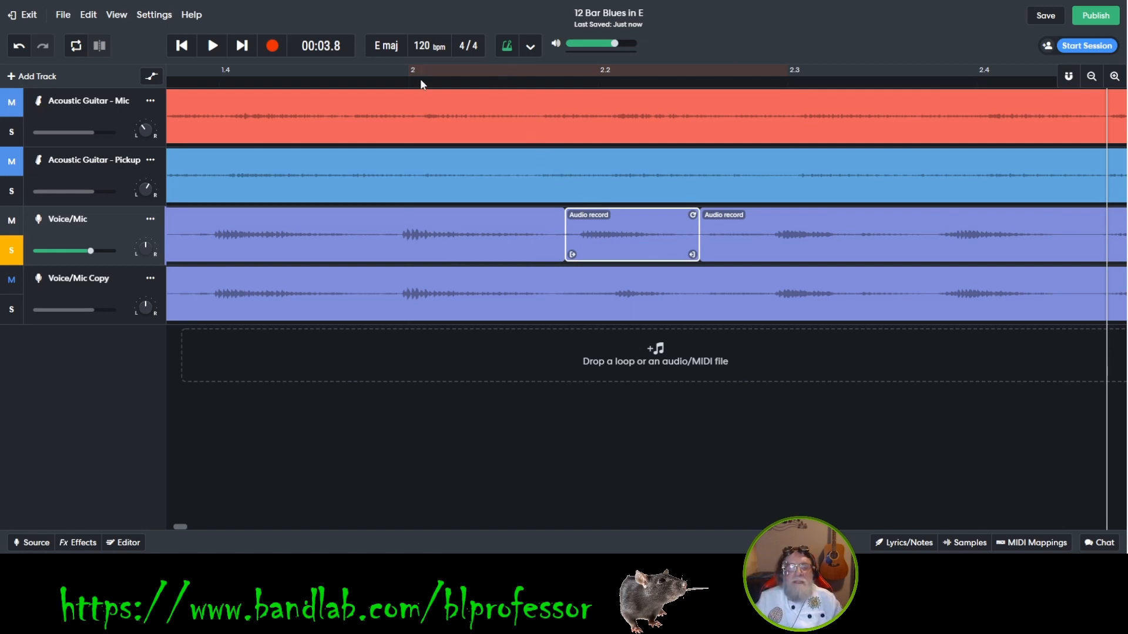
mouse_move(438, 71)
left_mouse_down()
mouse_move(705, 73)
mouse_move(746, 93)
mouse_move(816, 73)
left_mouse_up()
left_click(212, 45)
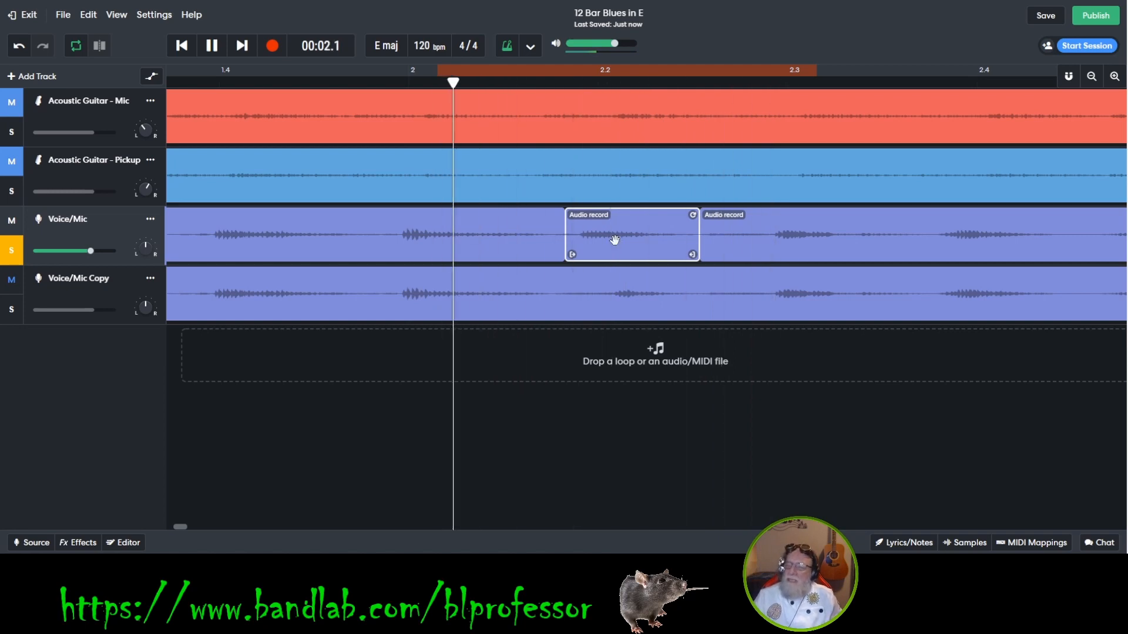
Step: Shift the punched-in take slightly later in two small moves, then replay the section from before beat 2 with looping off
left_click_drag(614, 240, 630, 228)
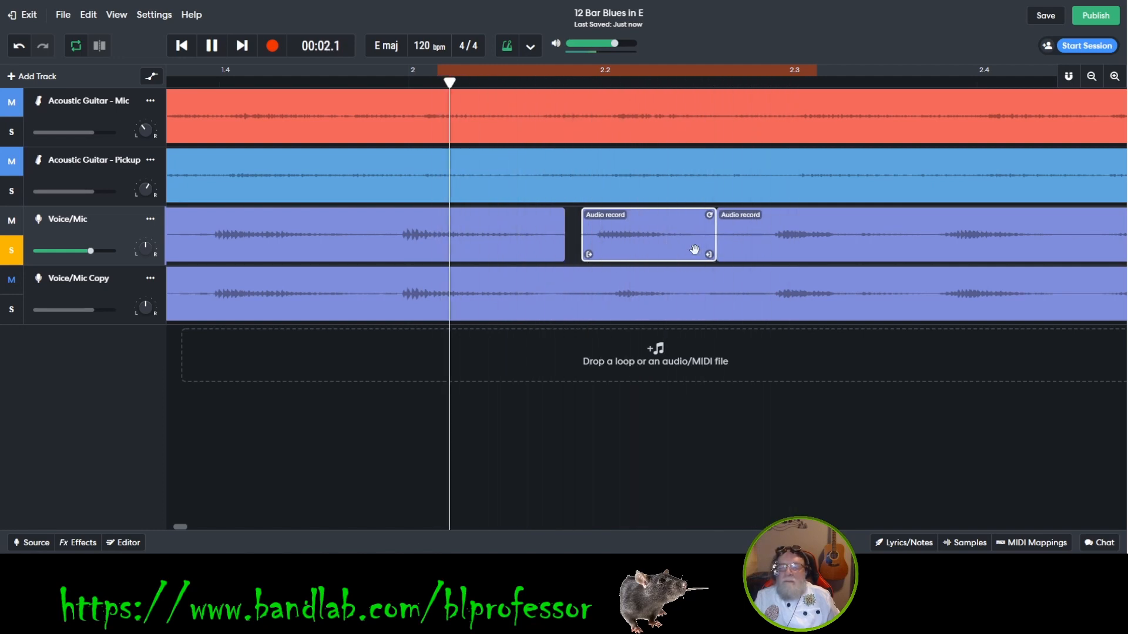
mouse_move(632, 239)
left_mouse_down()
mouse_move(671, 238)
mouse_move(651, 238)
mouse_move(643, 267)
mouse_move(637, 241)
left_mouse_up()
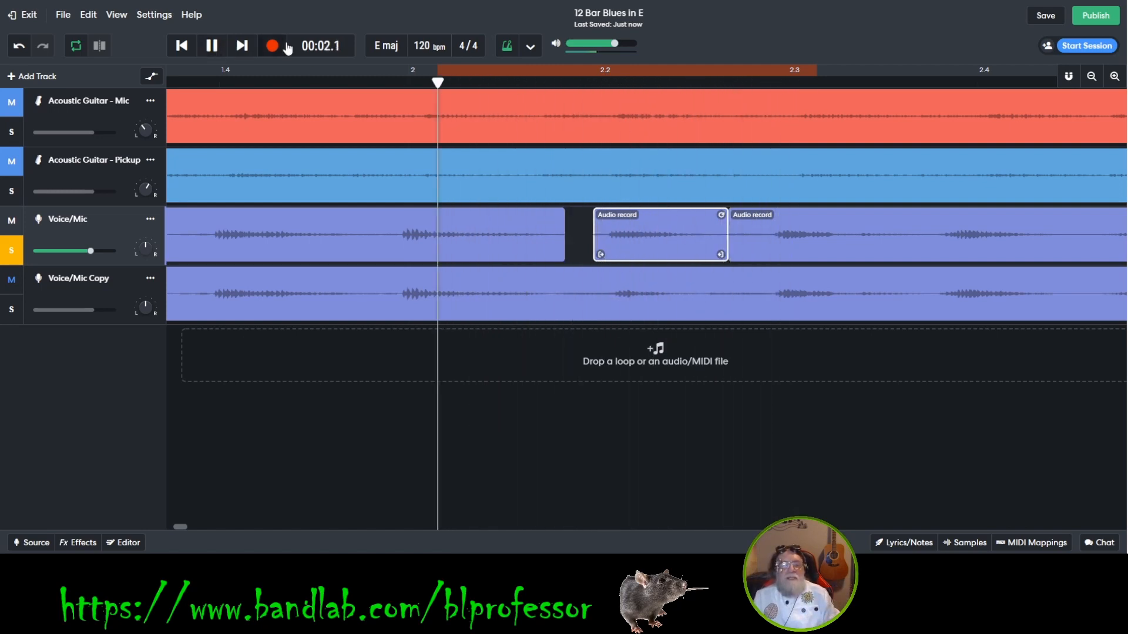
left_click(218, 51)
left_click(75, 45)
left_click(304, 82)
left_click(213, 47)
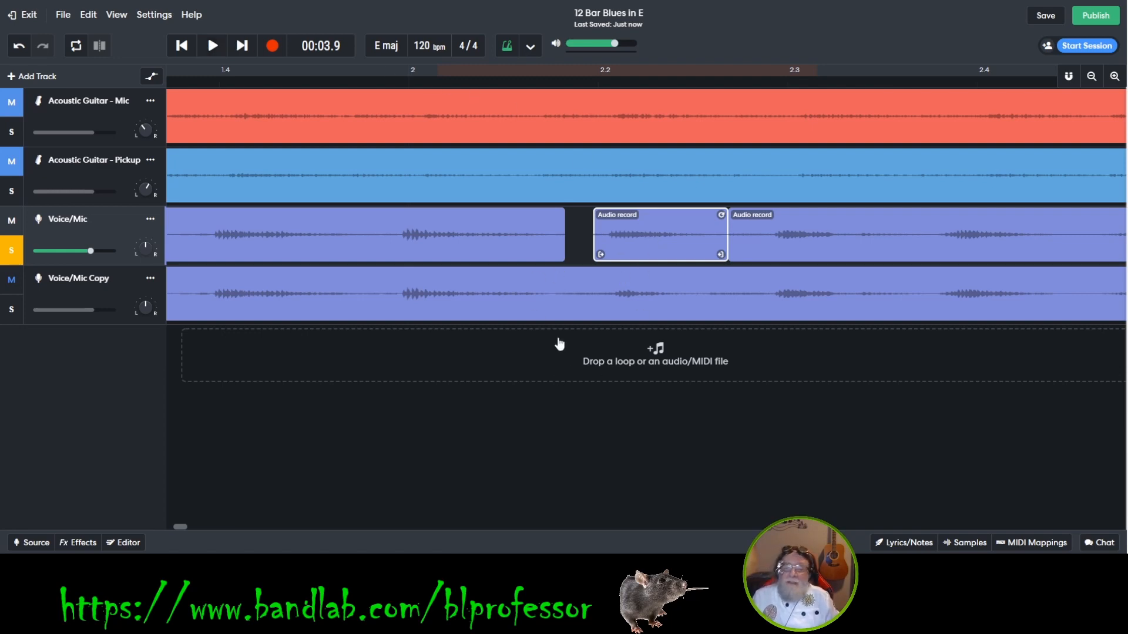
Step: Delete the Voice/Mic Copy track
left_click(559, 293)
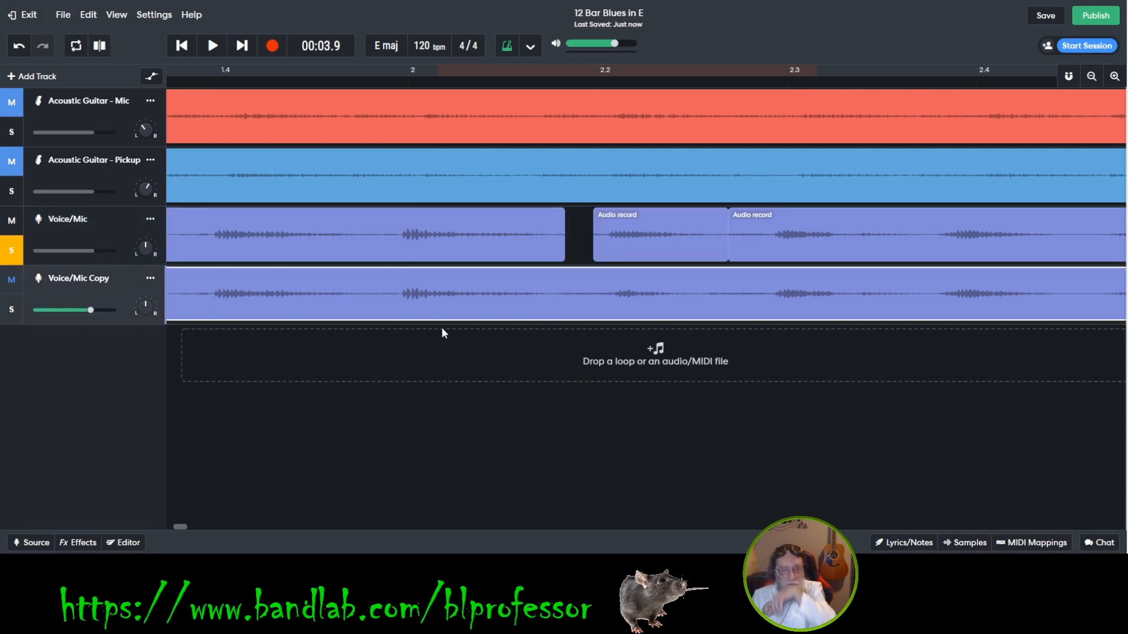
right_click(128, 295)
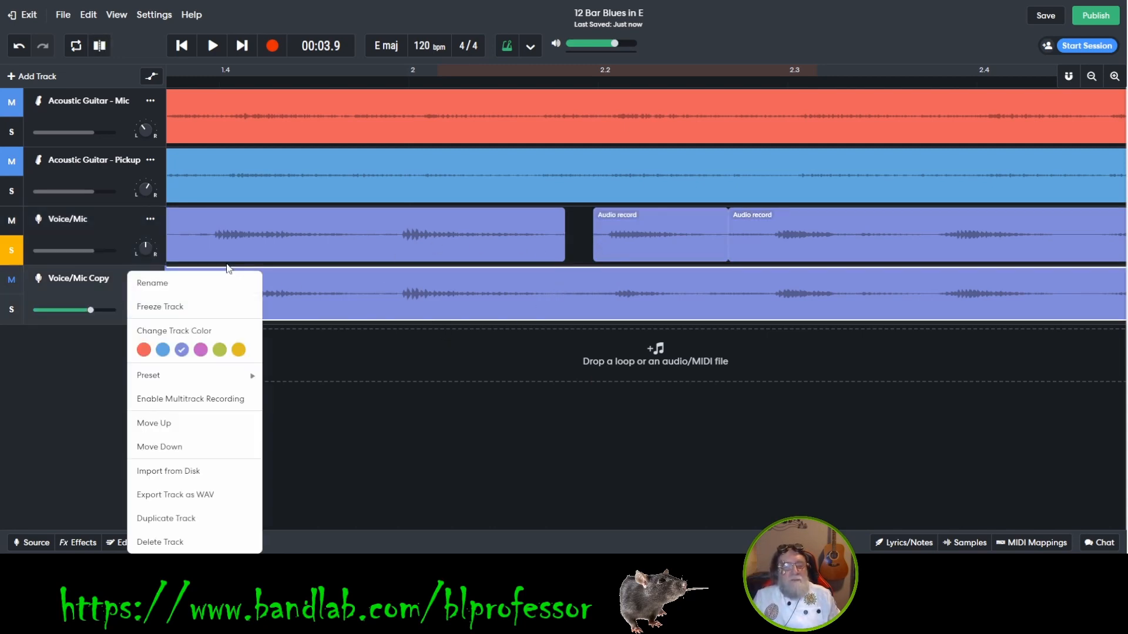
left_click(222, 542)
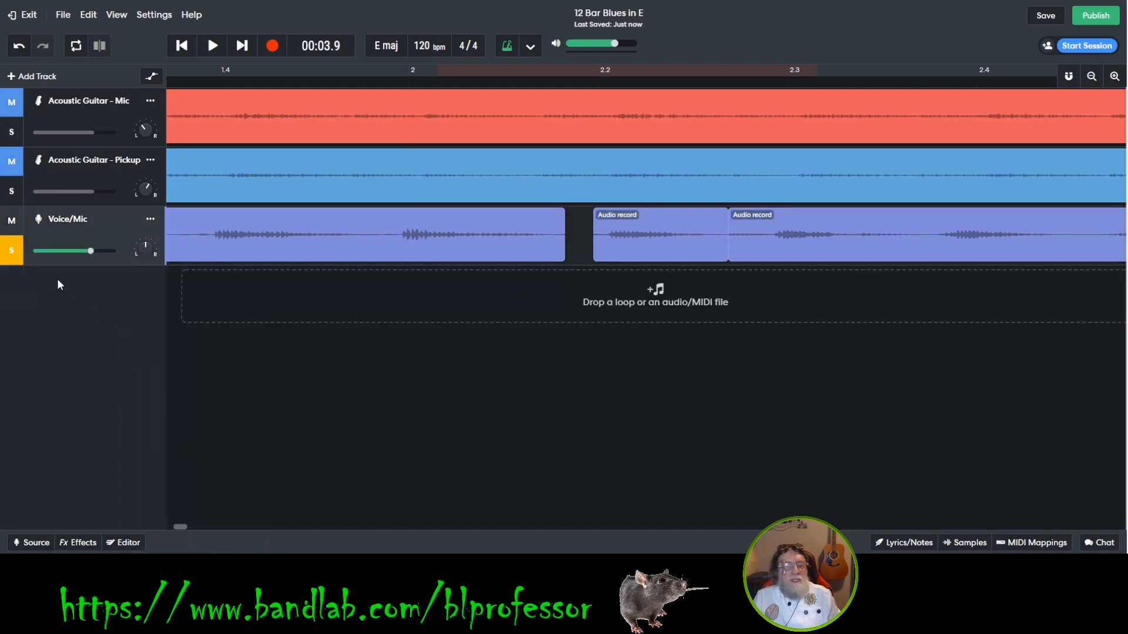
Step: With Voice/Mic unsoloed, extend its first region's end to meet the punched-in take and play the join from 00:02.1
left_click(535, 247)
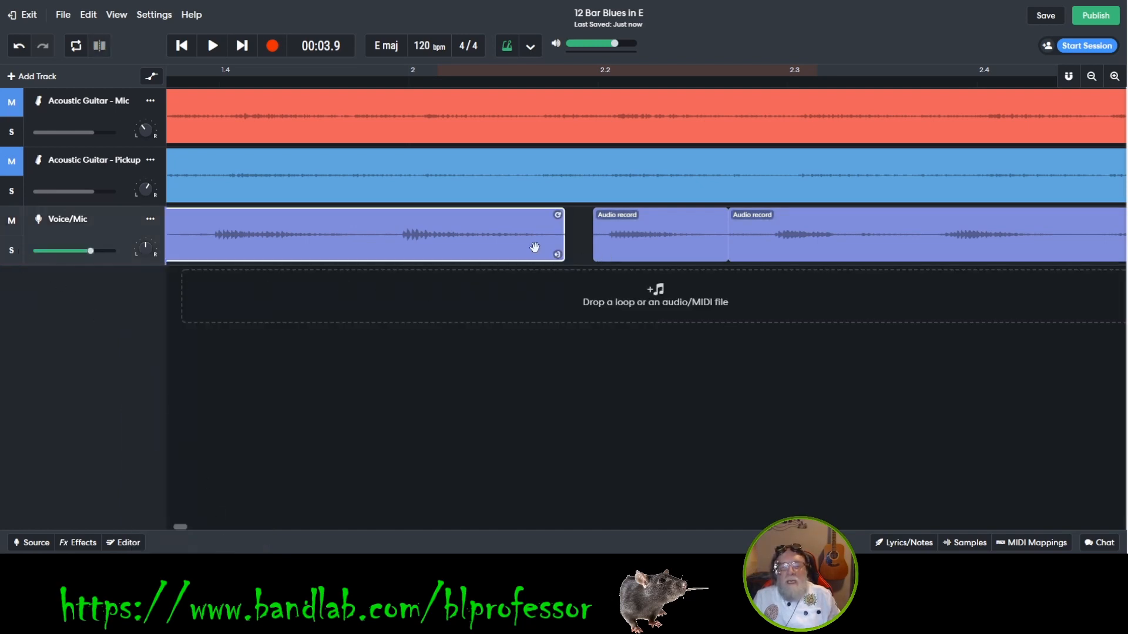
left_click_drag(567, 256, 591, 276)
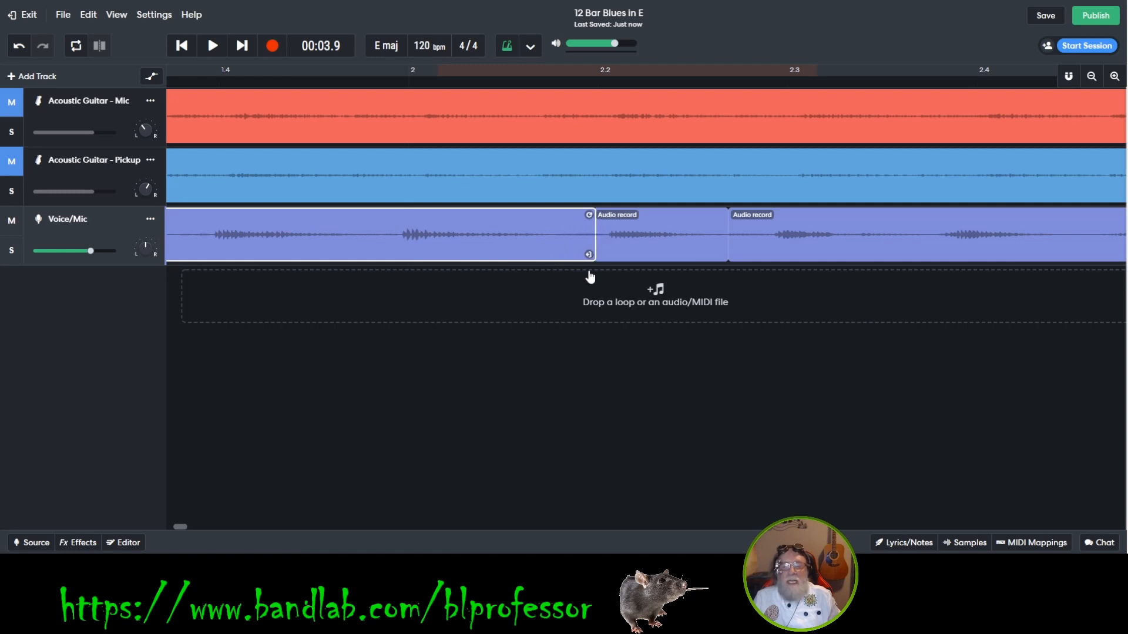
left_click(465, 82)
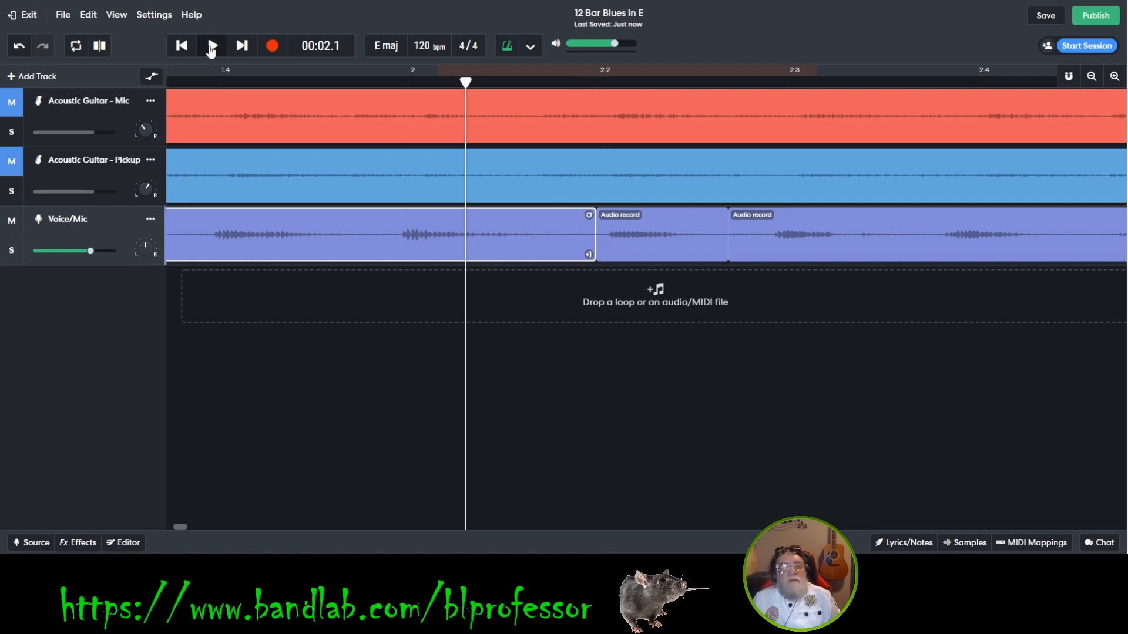
left_click(212, 49)
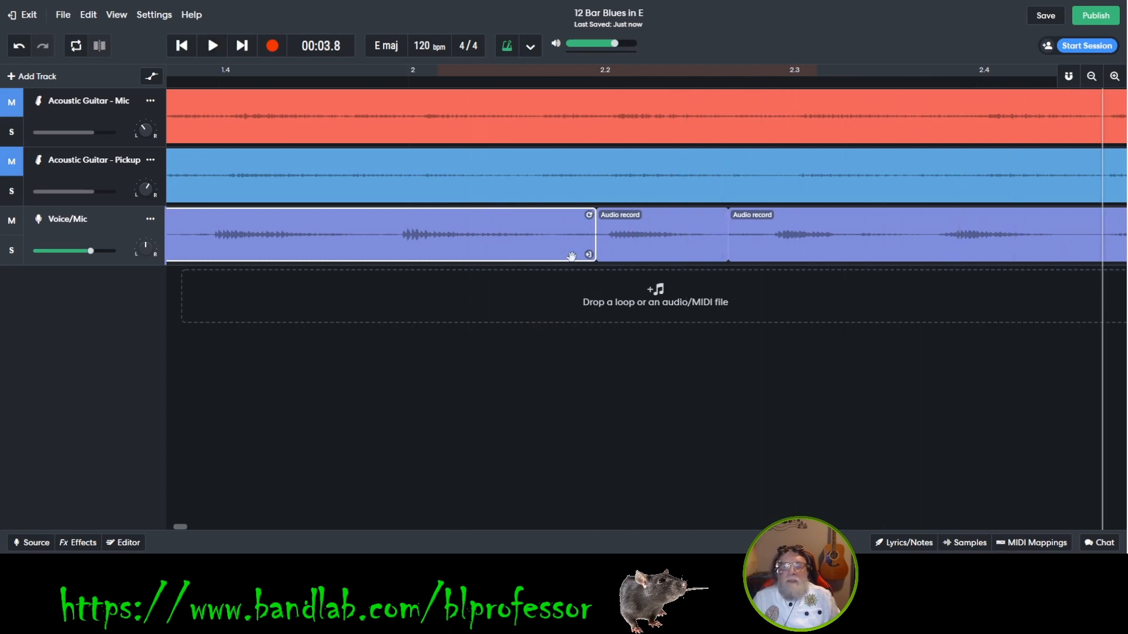
Step: Pull the first Voice/Mic region's end back to leave a small gap before the take, and play from around 1.4
left_click_drag(589, 255, 576, 255)
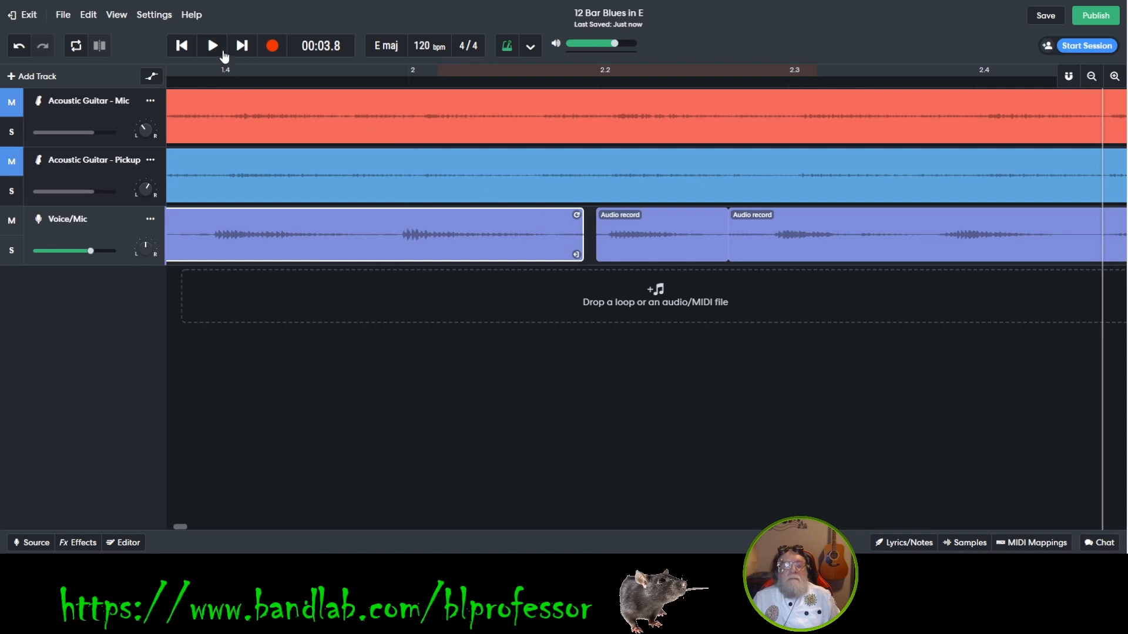
left_click(225, 69)
left_click(214, 47)
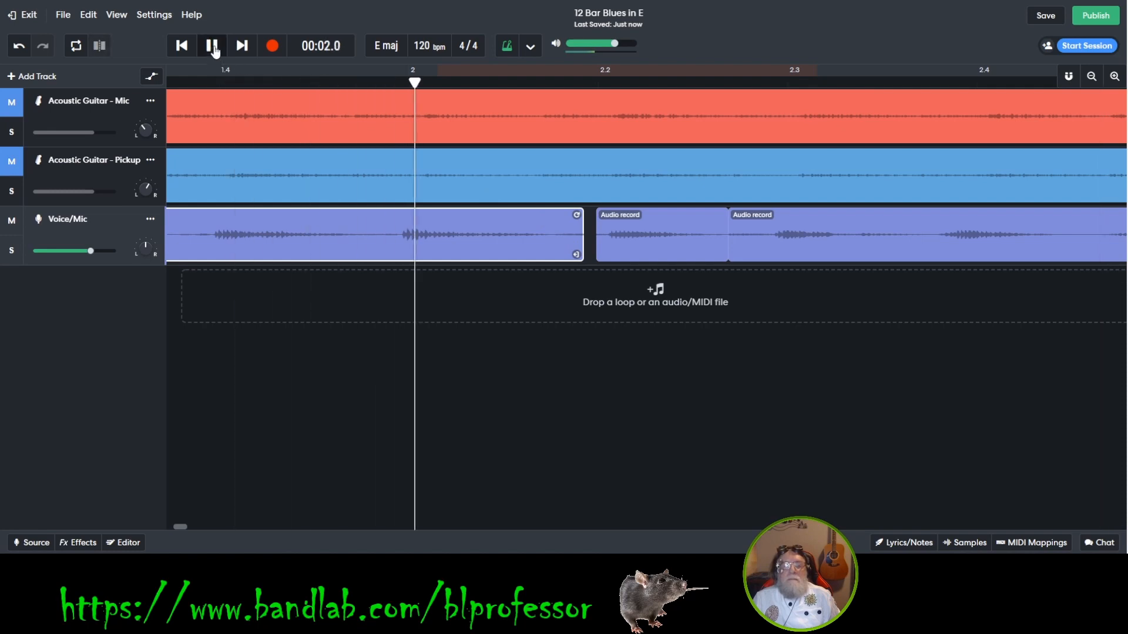
left_click(213, 47)
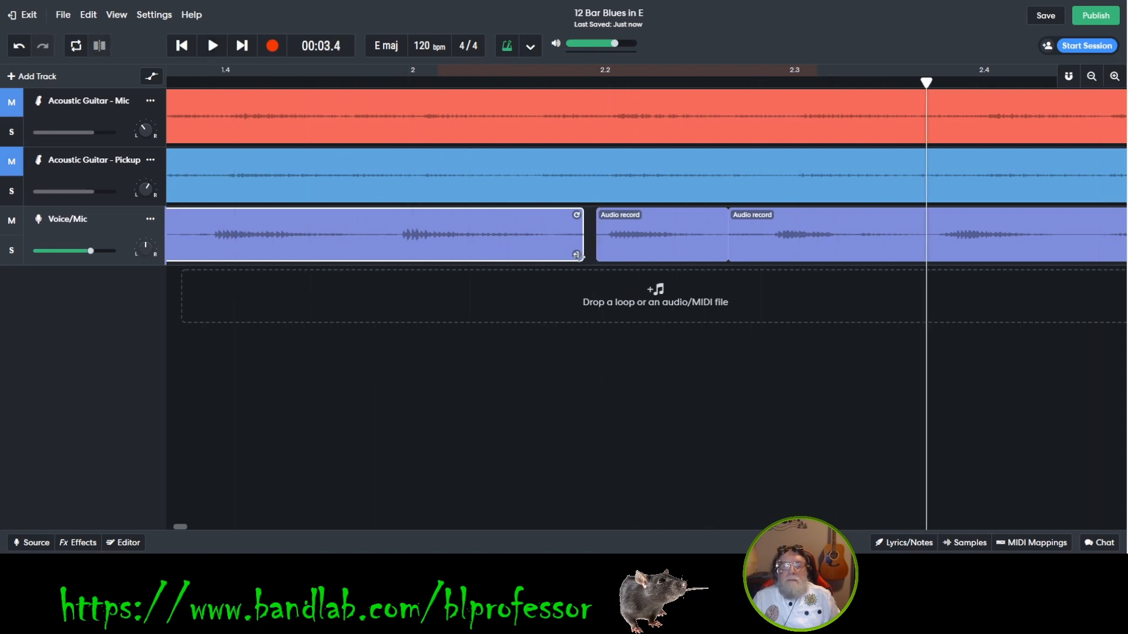
Step: Adjust the first Voice/Mic region's end and the punched-in take's start in the arrangement, leaving a small gap between them
mouse_move(575, 255)
left_mouse_down()
mouse_move(550, 262)
mouse_move(588, 265)
left_mouse_up()
left_click(635, 249)
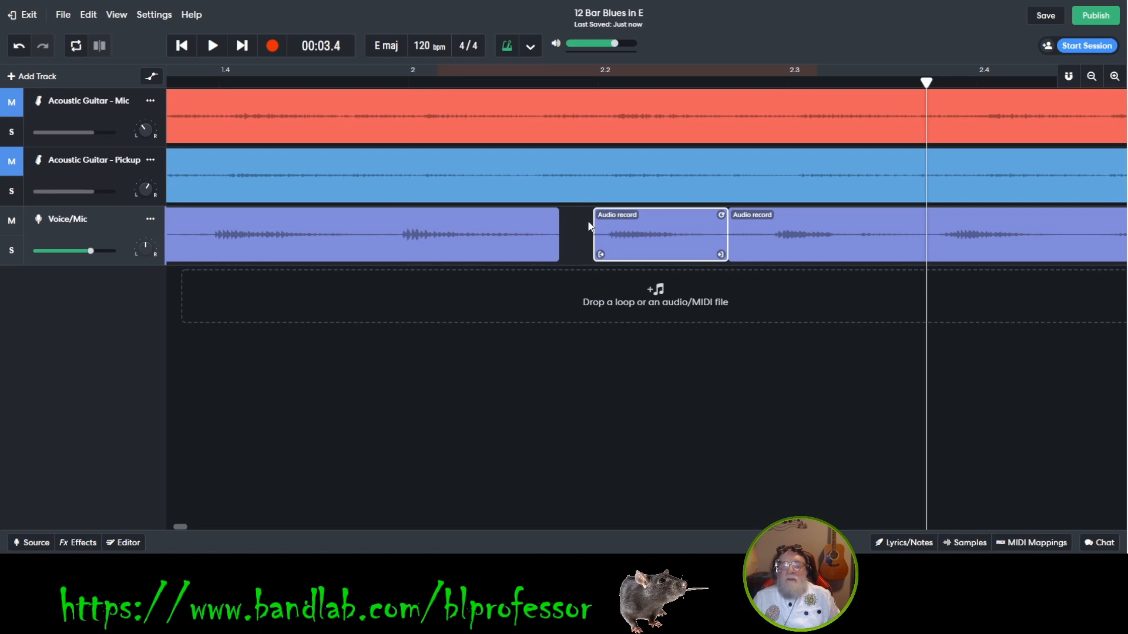
left_click(551, 254)
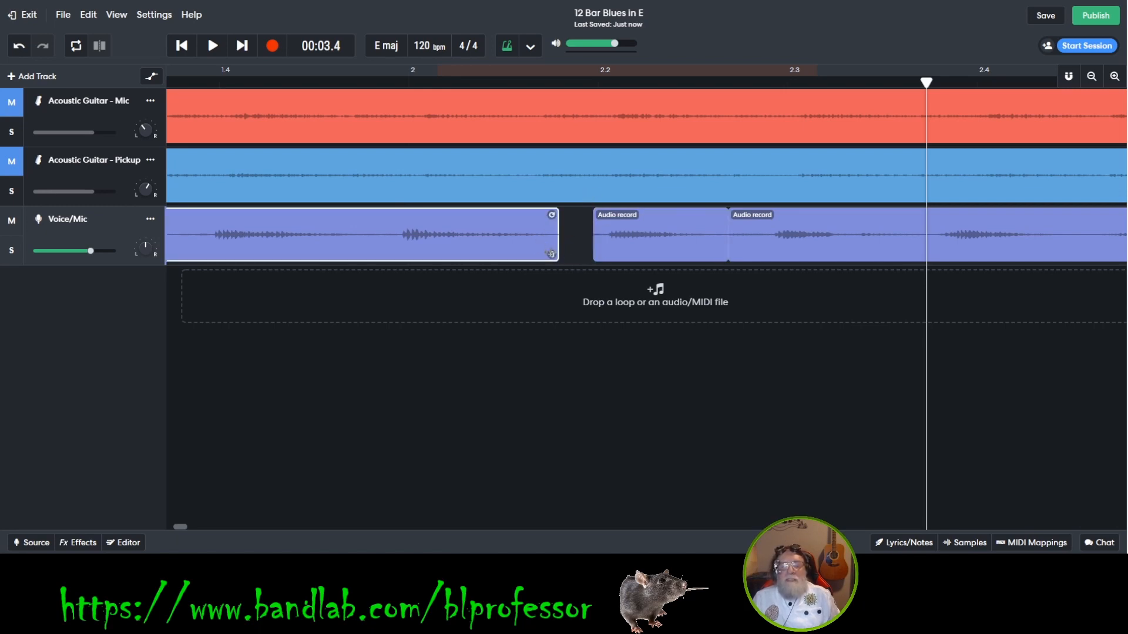
left_click_drag(551, 255, 567, 254)
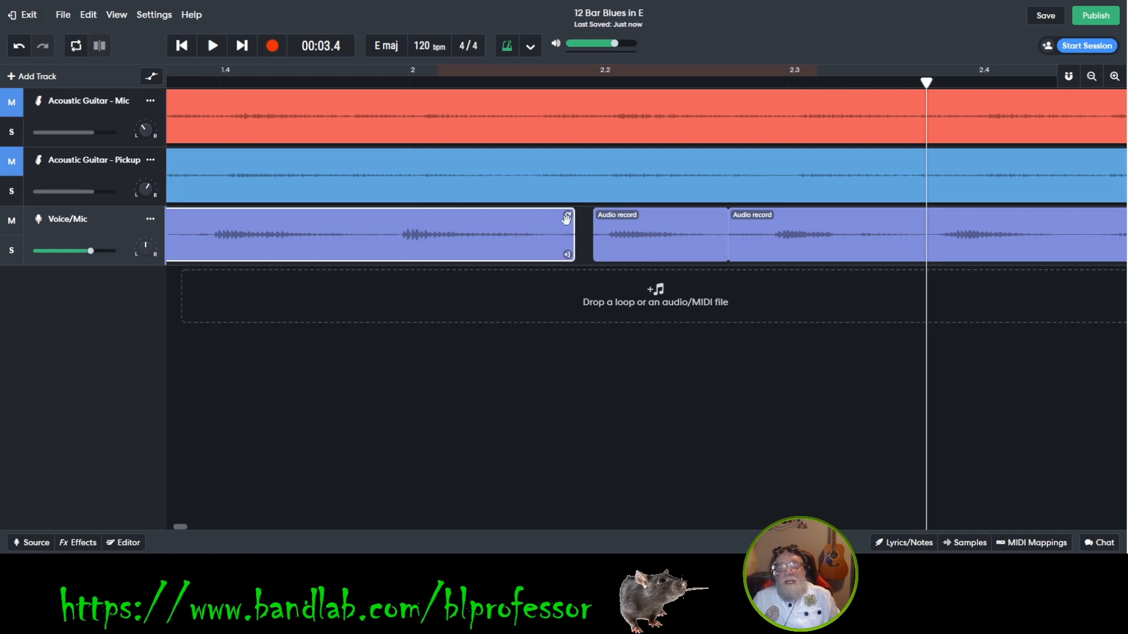
Step: In the Voice/Mic region editor, pull the first region's end back and trim the punched-in take's start slightly later
double_click(480, 241)
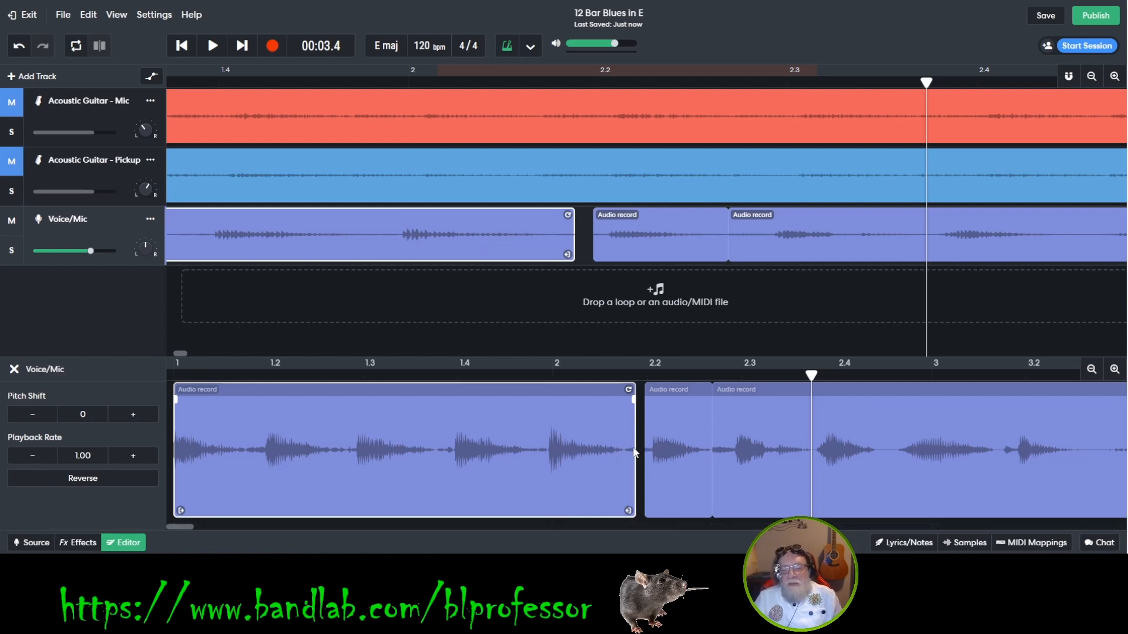
mouse_move(628, 510)
left_mouse_down()
mouse_move(644, 508)
mouse_move(619, 527)
left_mouse_up()
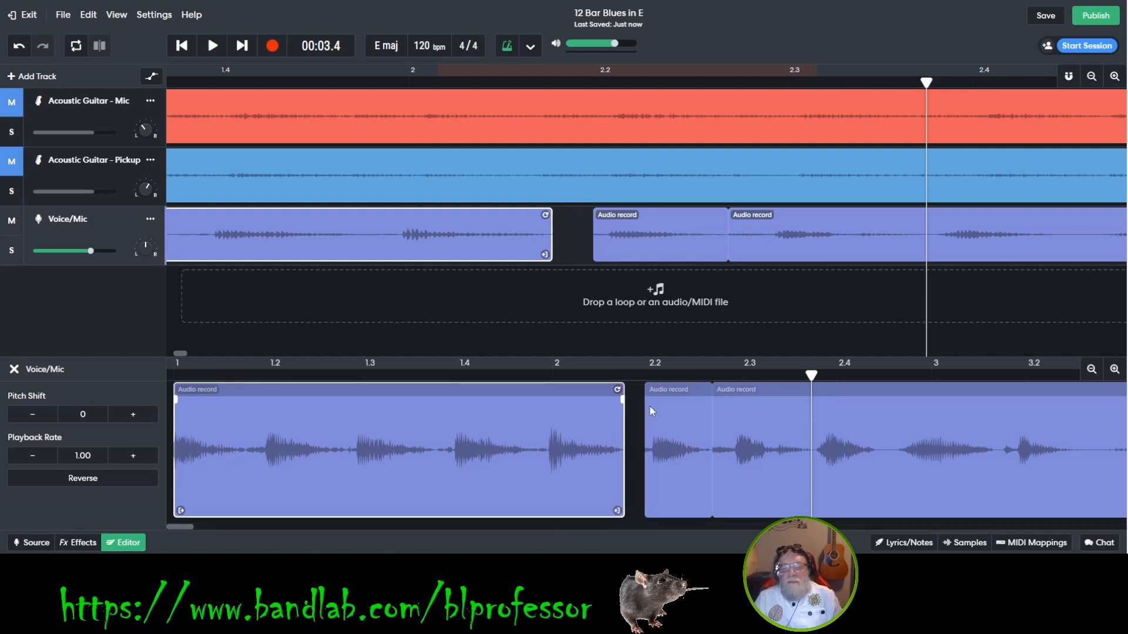
left_click(646, 485)
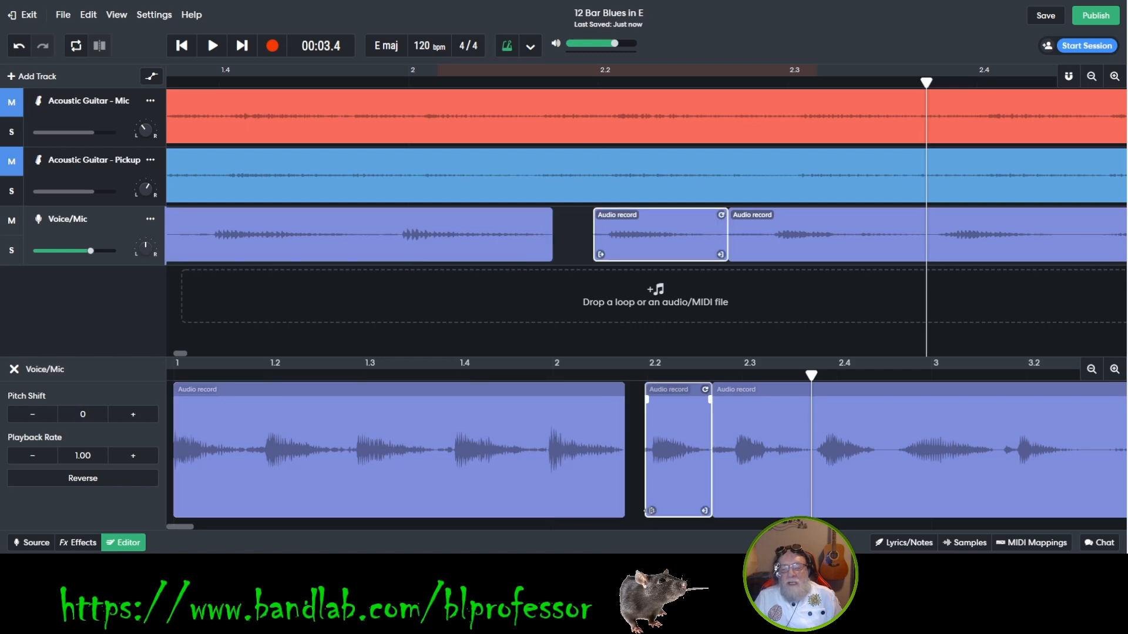
left_click_drag(649, 511, 652, 511)
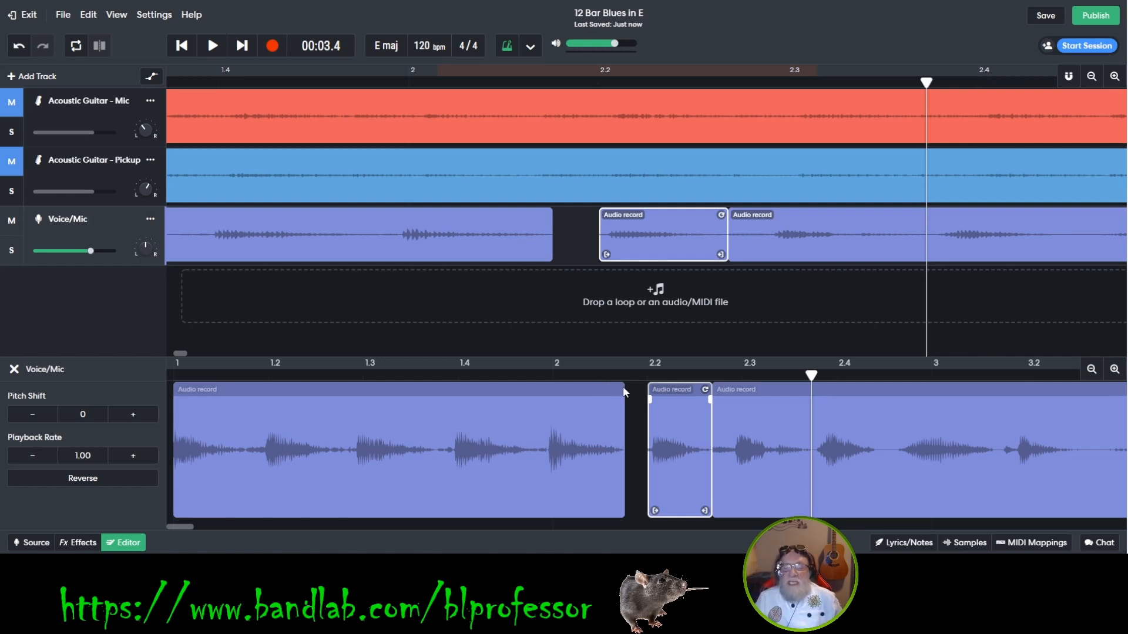
Step: Play the trimmed transition into the punched-in take from 00:02.1 and stop after the next notes
left_click(435, 76)
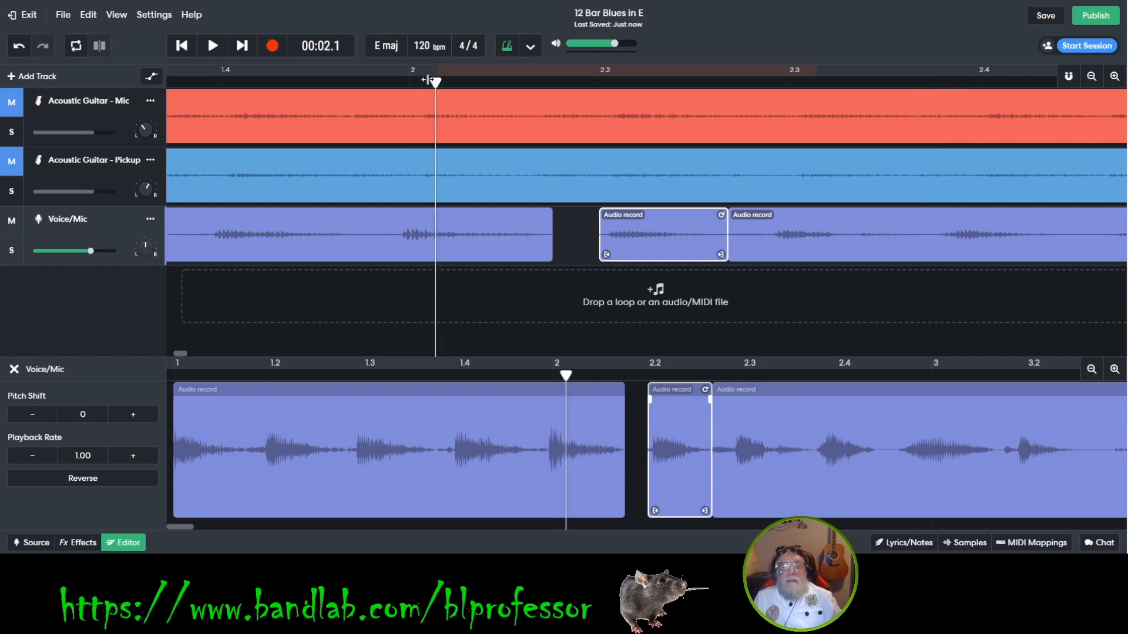
left_click(213, 49)
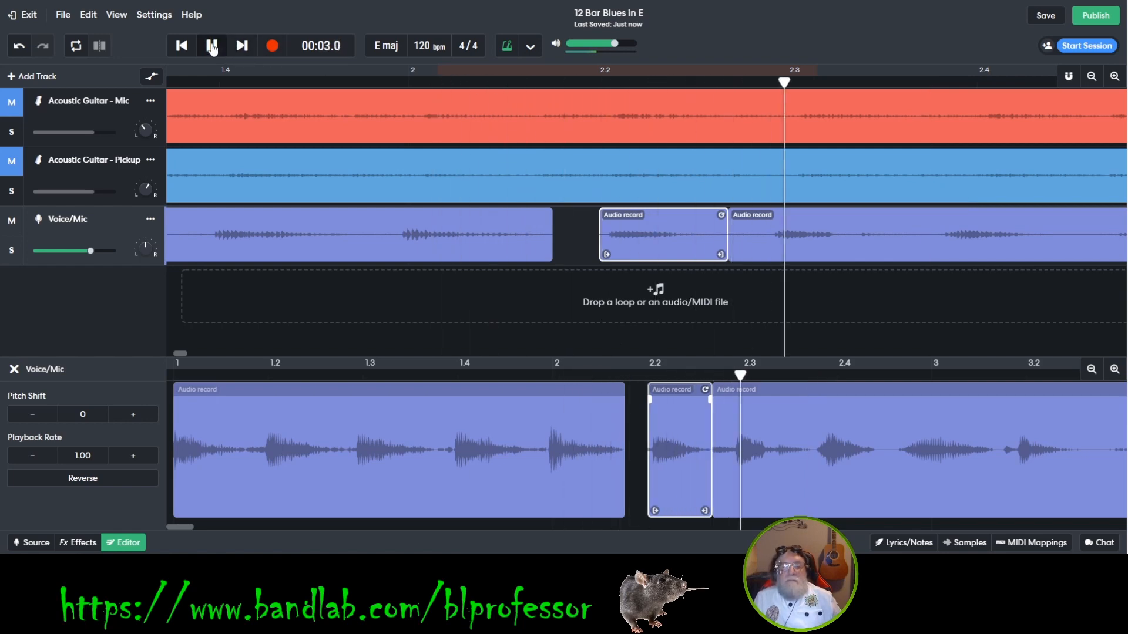
left_click(213, 48)
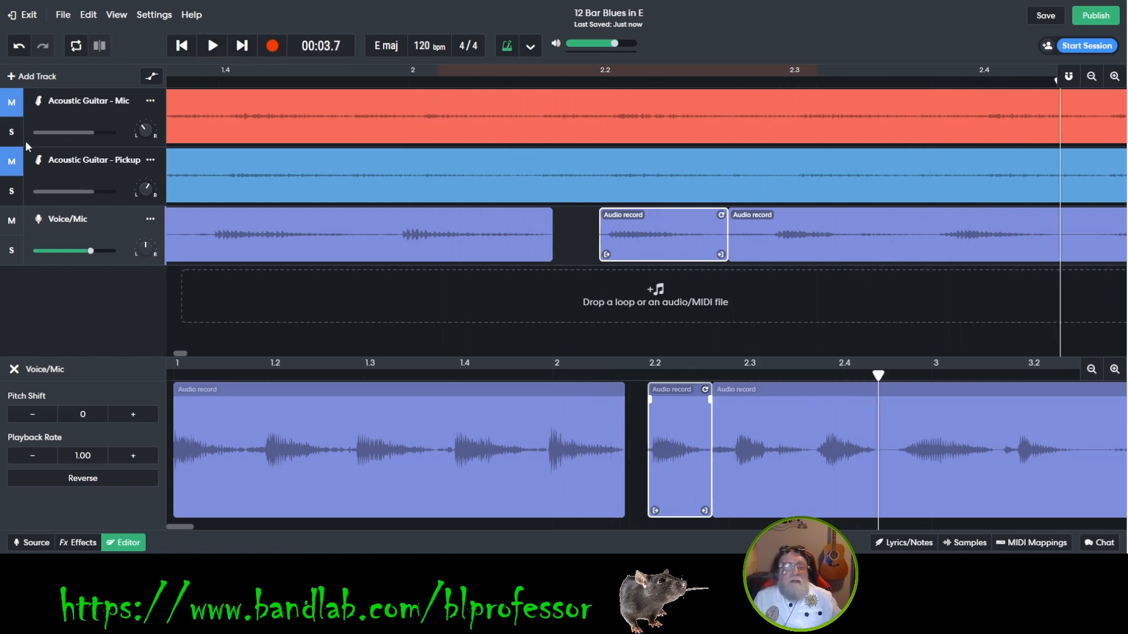
Step: Unmute the Acoustic Guitar - Mic and Acoustic Guitar - Pickup tracks and play the section from just before beat 2
left_click(12, 162)
left_click(13, 105)
left_click(402, 86)
left_click(209, 46)
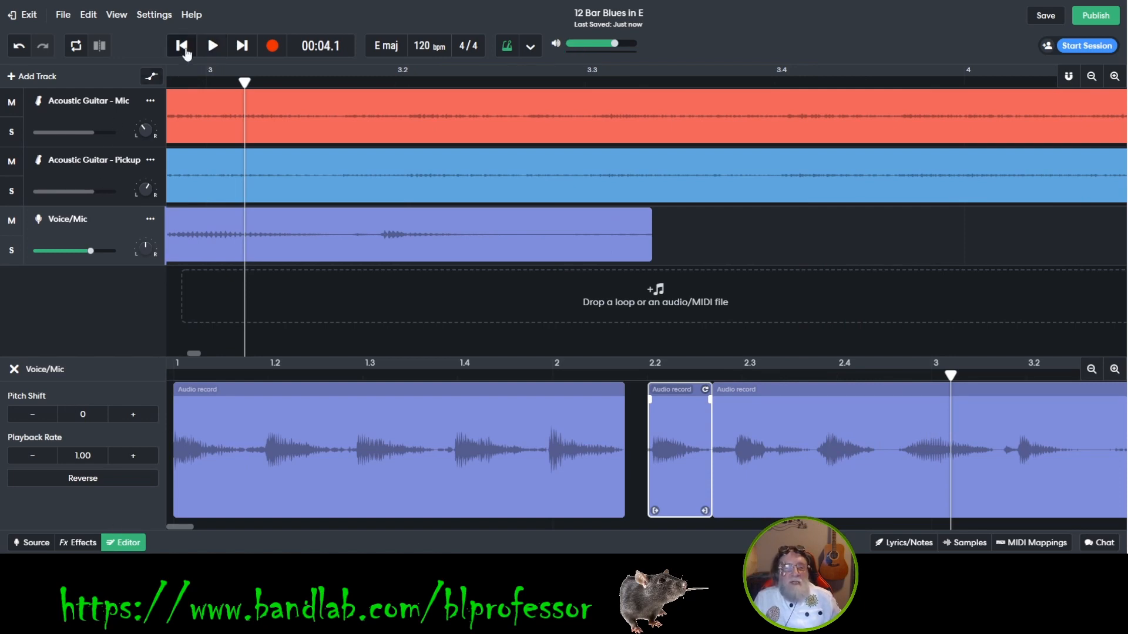
Step: Play the unmuted tracks together from the start of the project past the edited take, and close the region editor
left_click(182, 47)
left_click(183, 47)
mouse_move(673, 432)
left_mouse_down()
mouse_move(664, 434)
mouse_move(674, 433)
left_mouse_up()
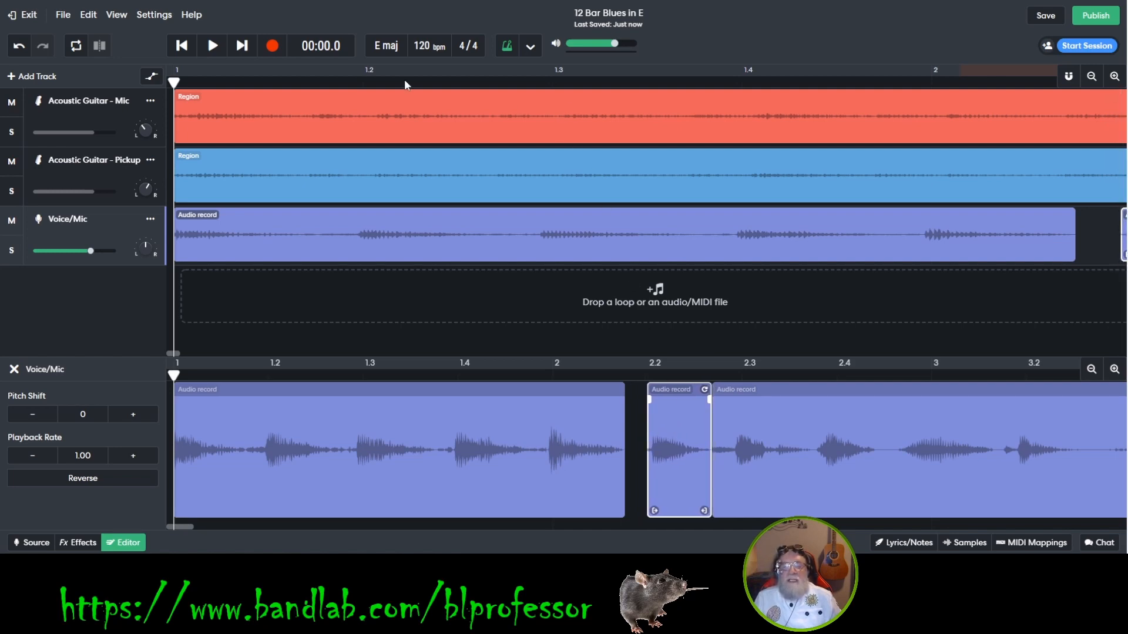
left_click(208, 44)
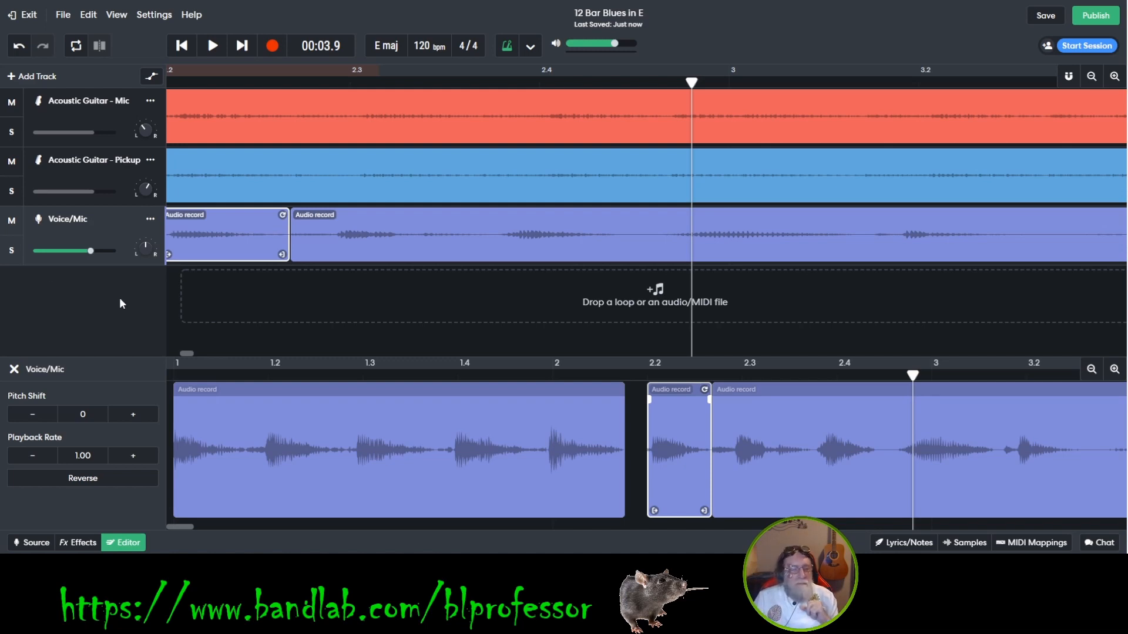
left_click(14, 369)
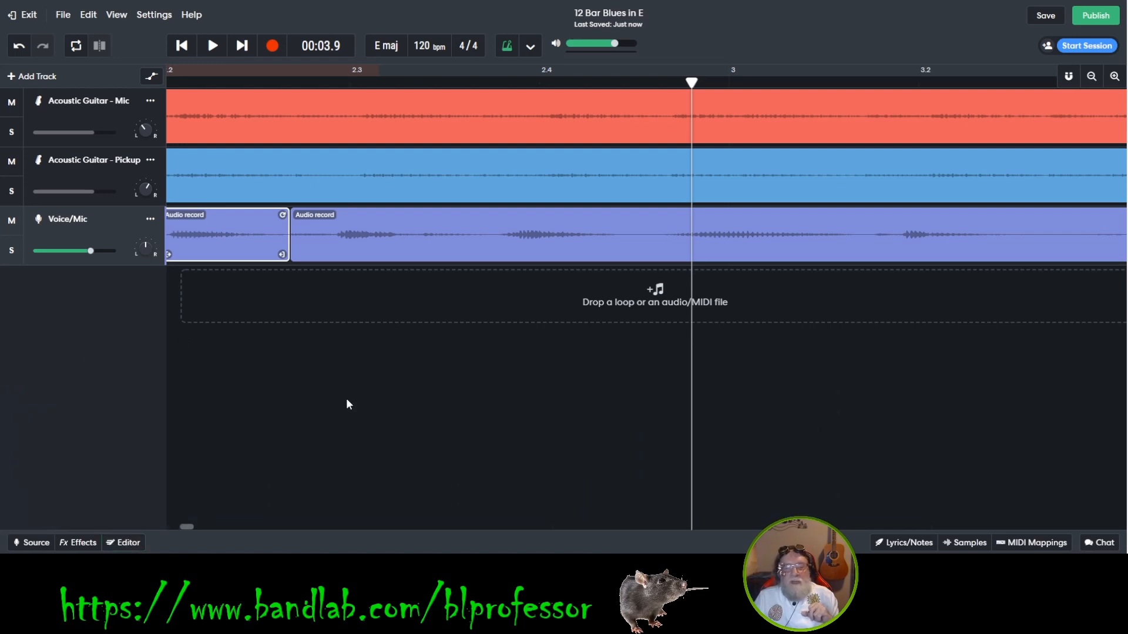
left_click(1092, 76)
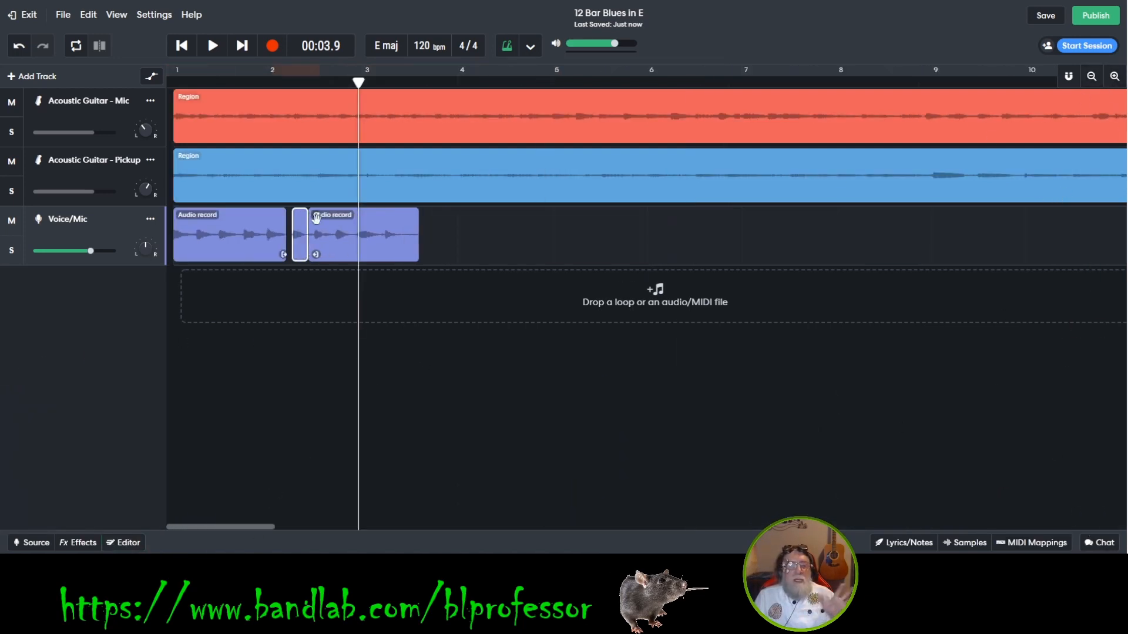
Step: Review the keyboard shortcuts reference down to the track commands and close it
left_click(153, 13)
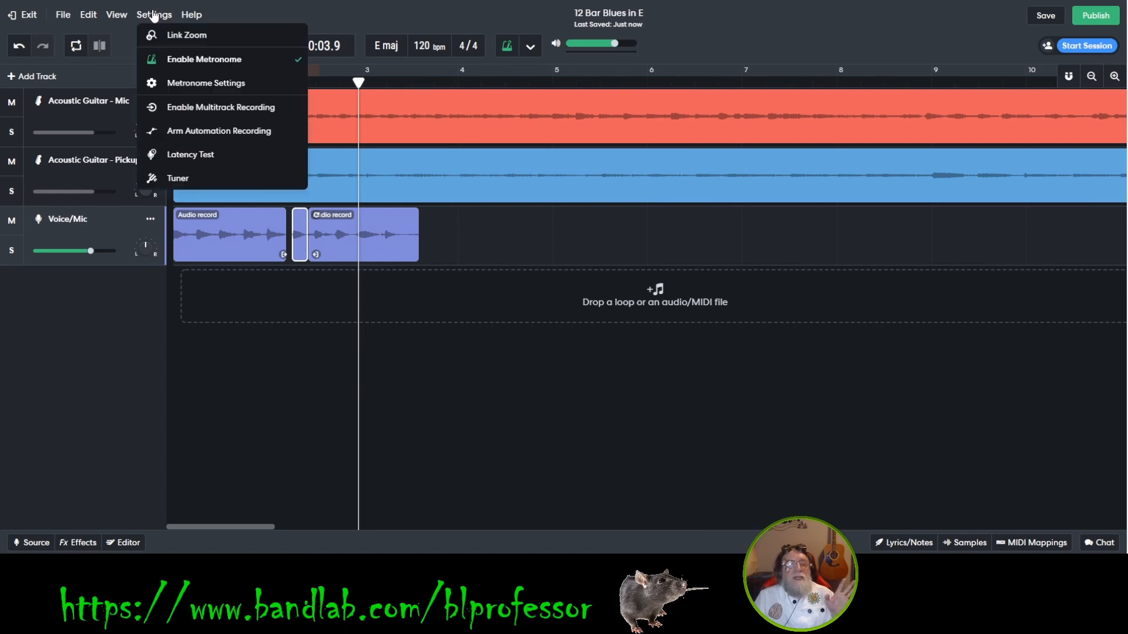
left_click(190, 13)
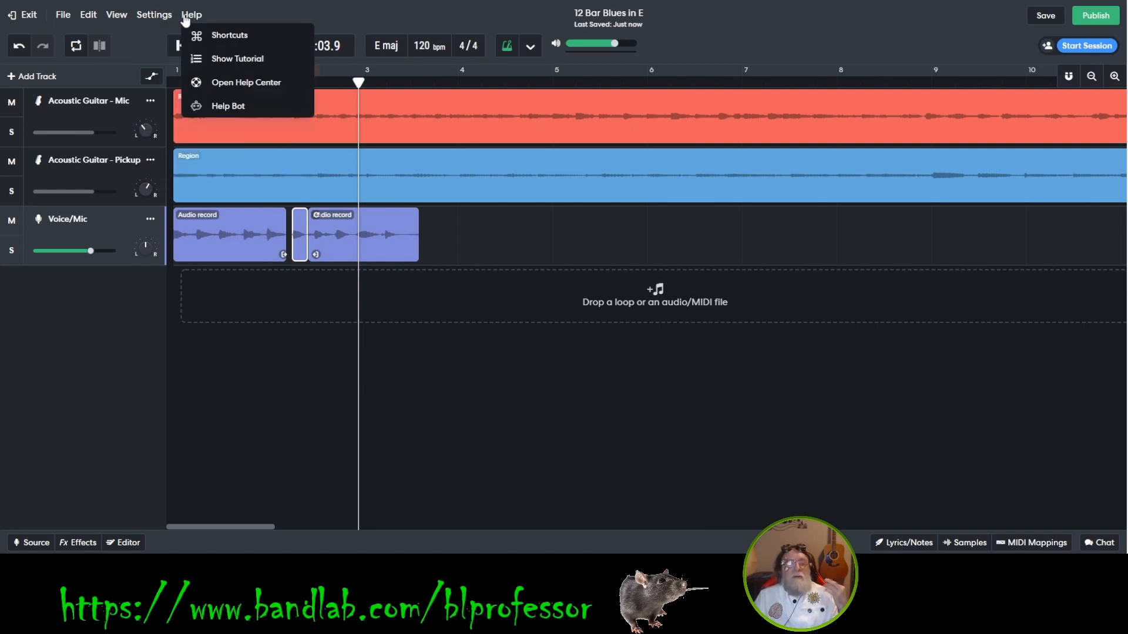
left_click(255, 37)
scroll(571, 287, "down", 2)
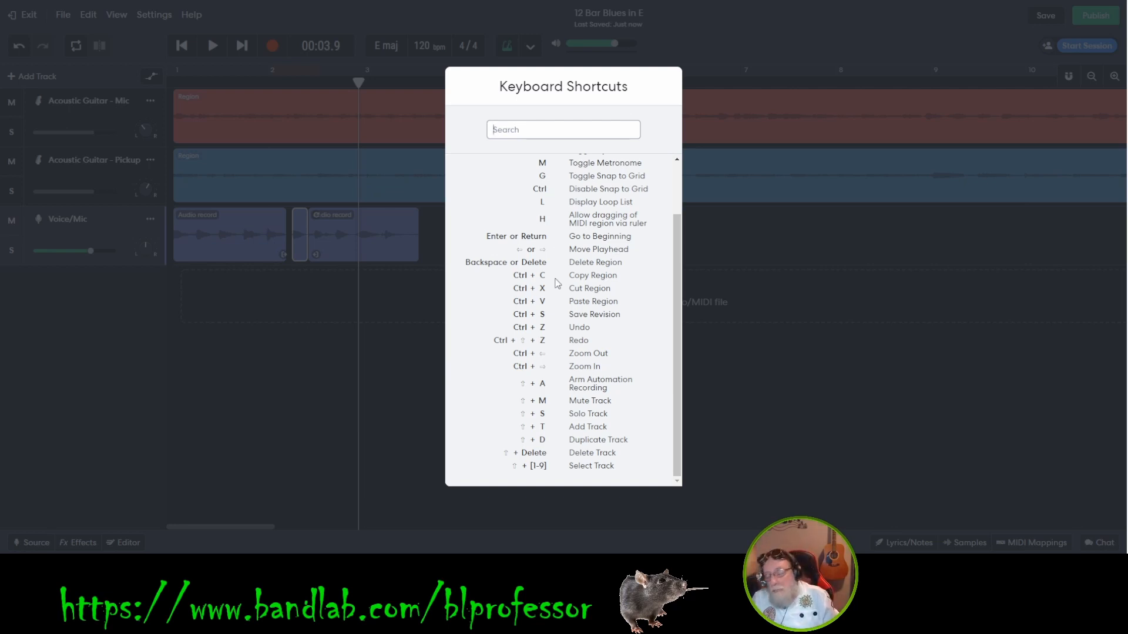
left_click(870, 355)
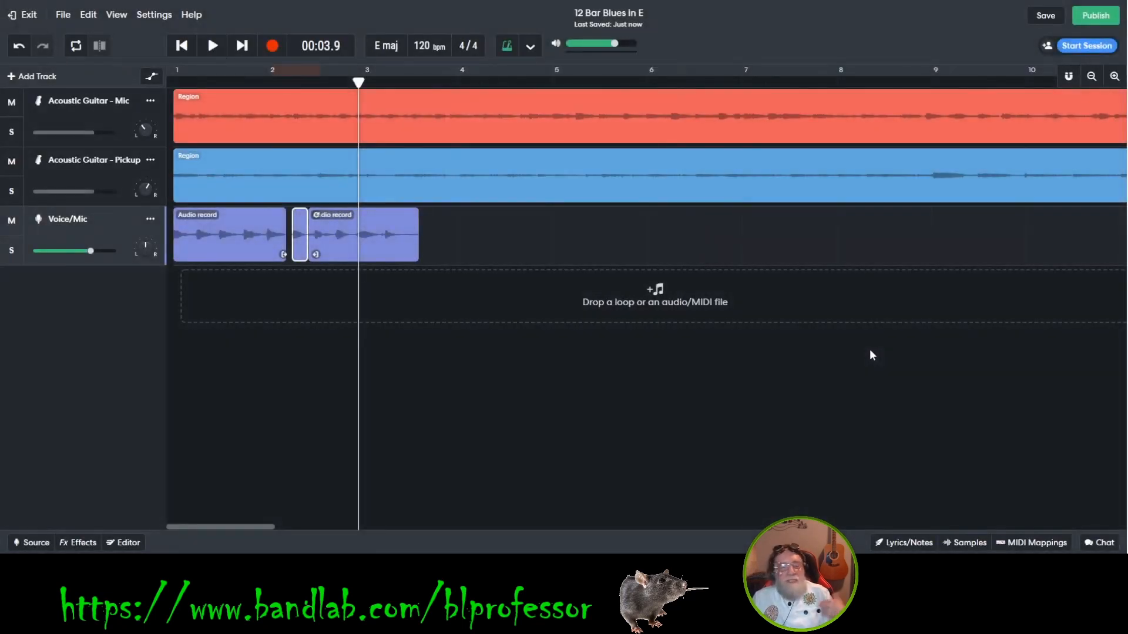